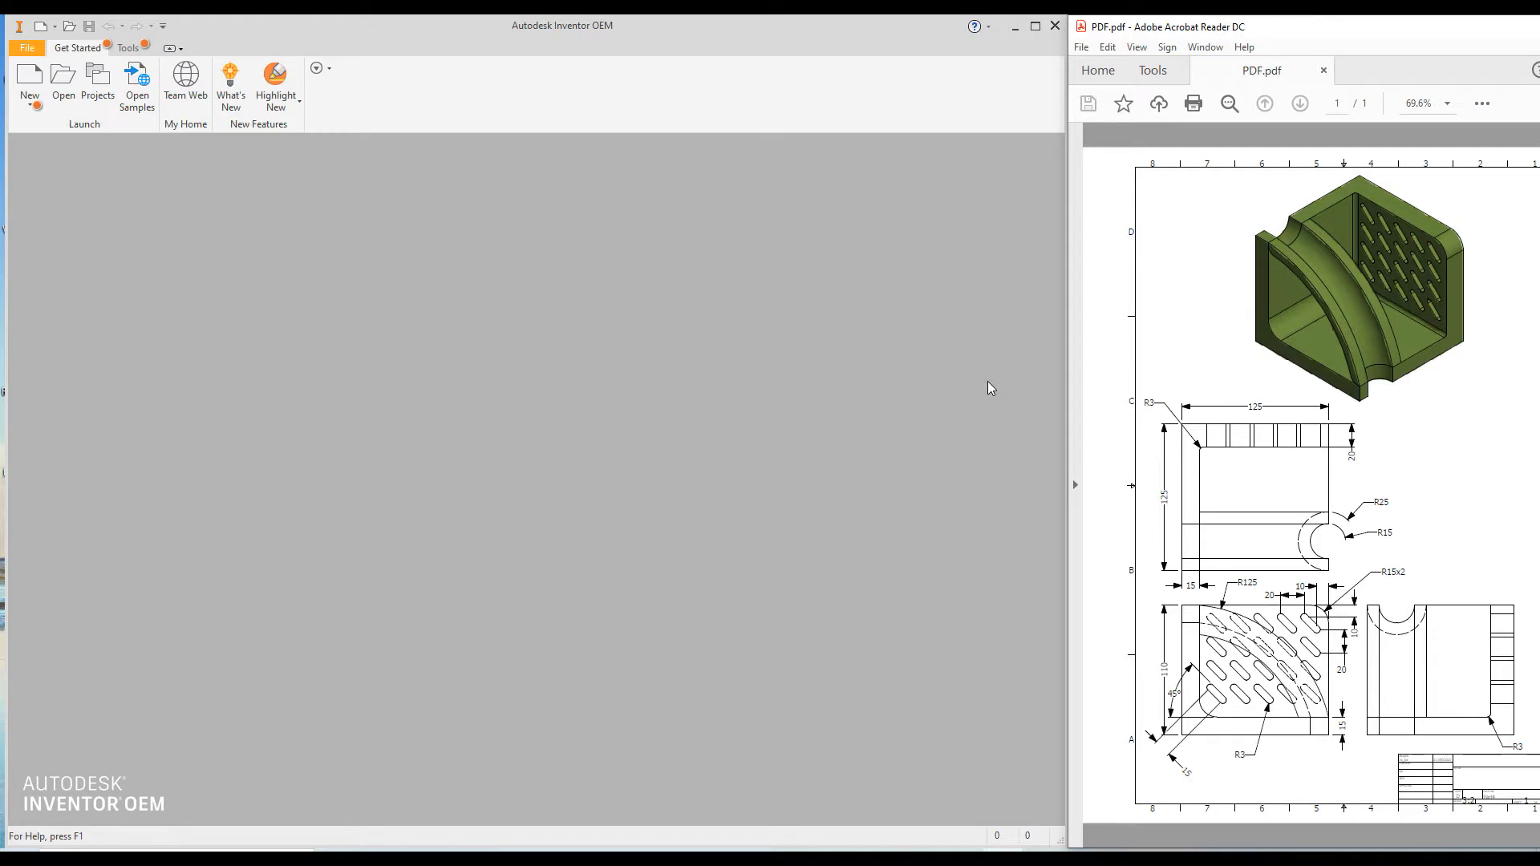
Create a new metric part from the Standard (mm).ipt template
left_click(28, 77)
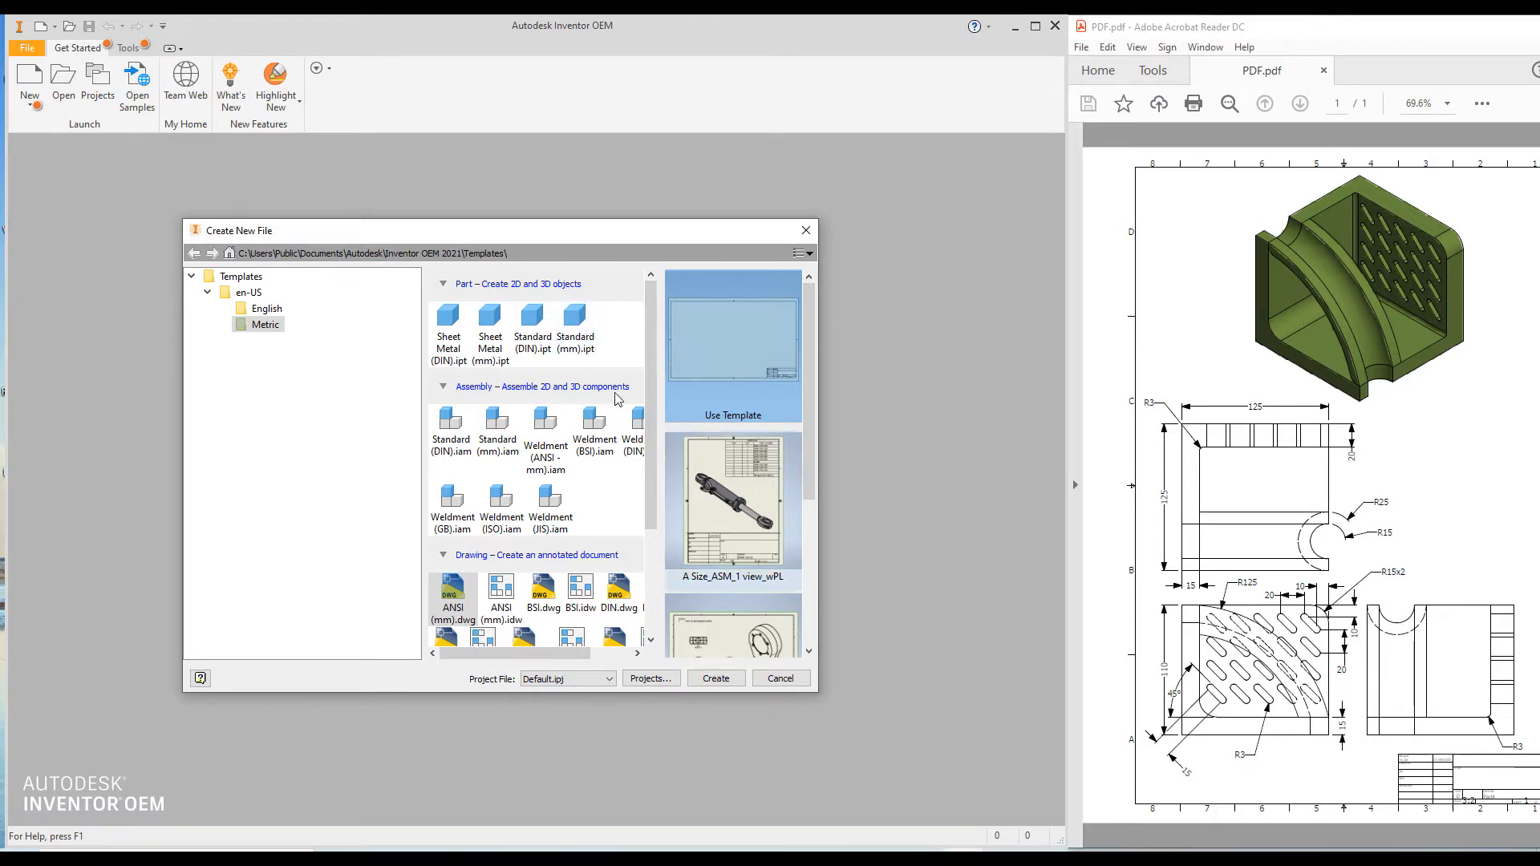
left_click(574, 326)
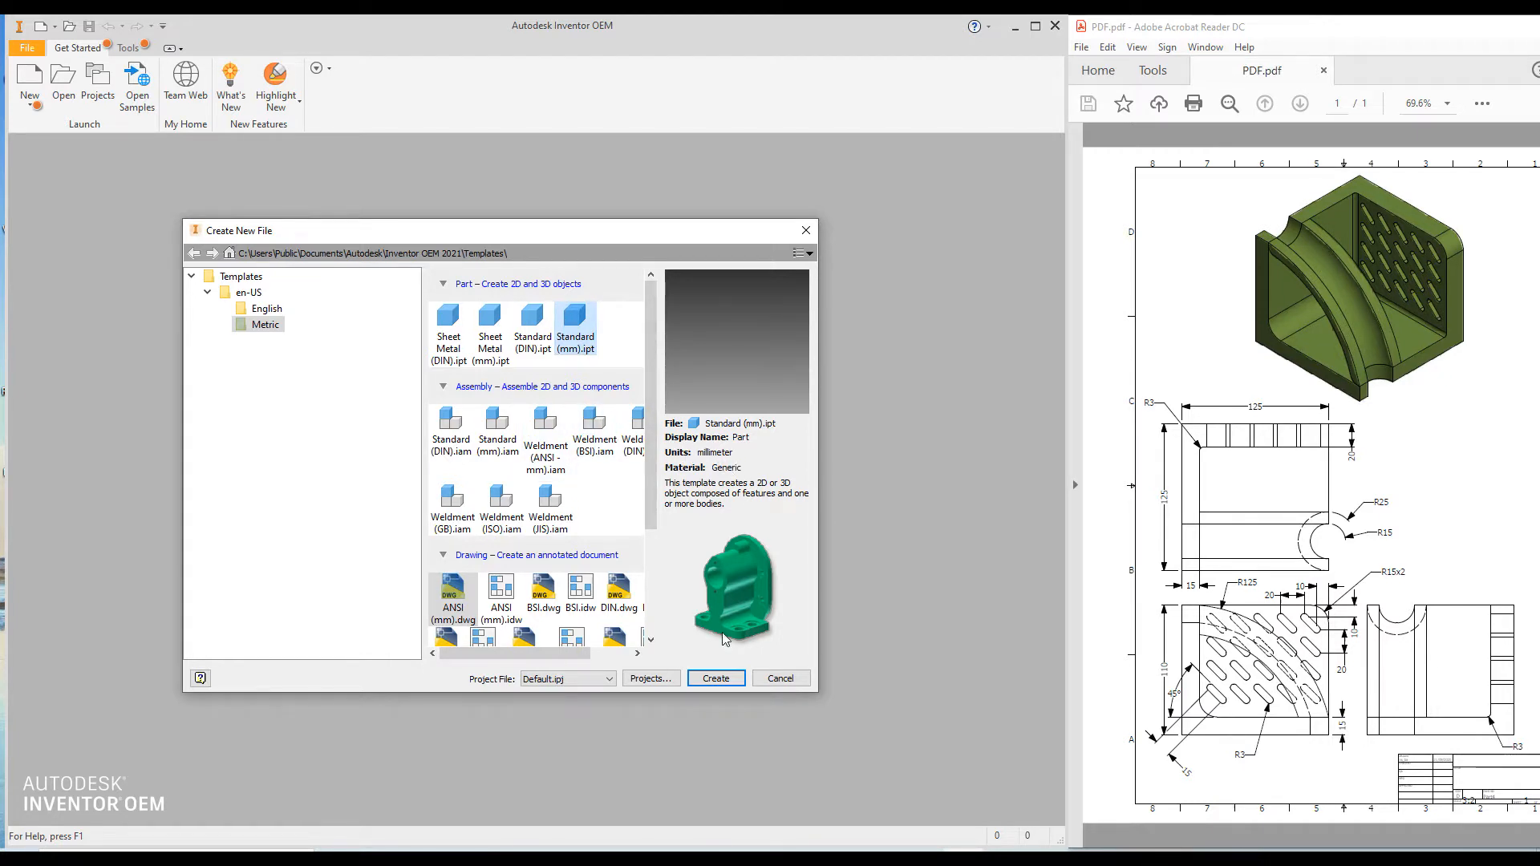
left_click(722, 679)
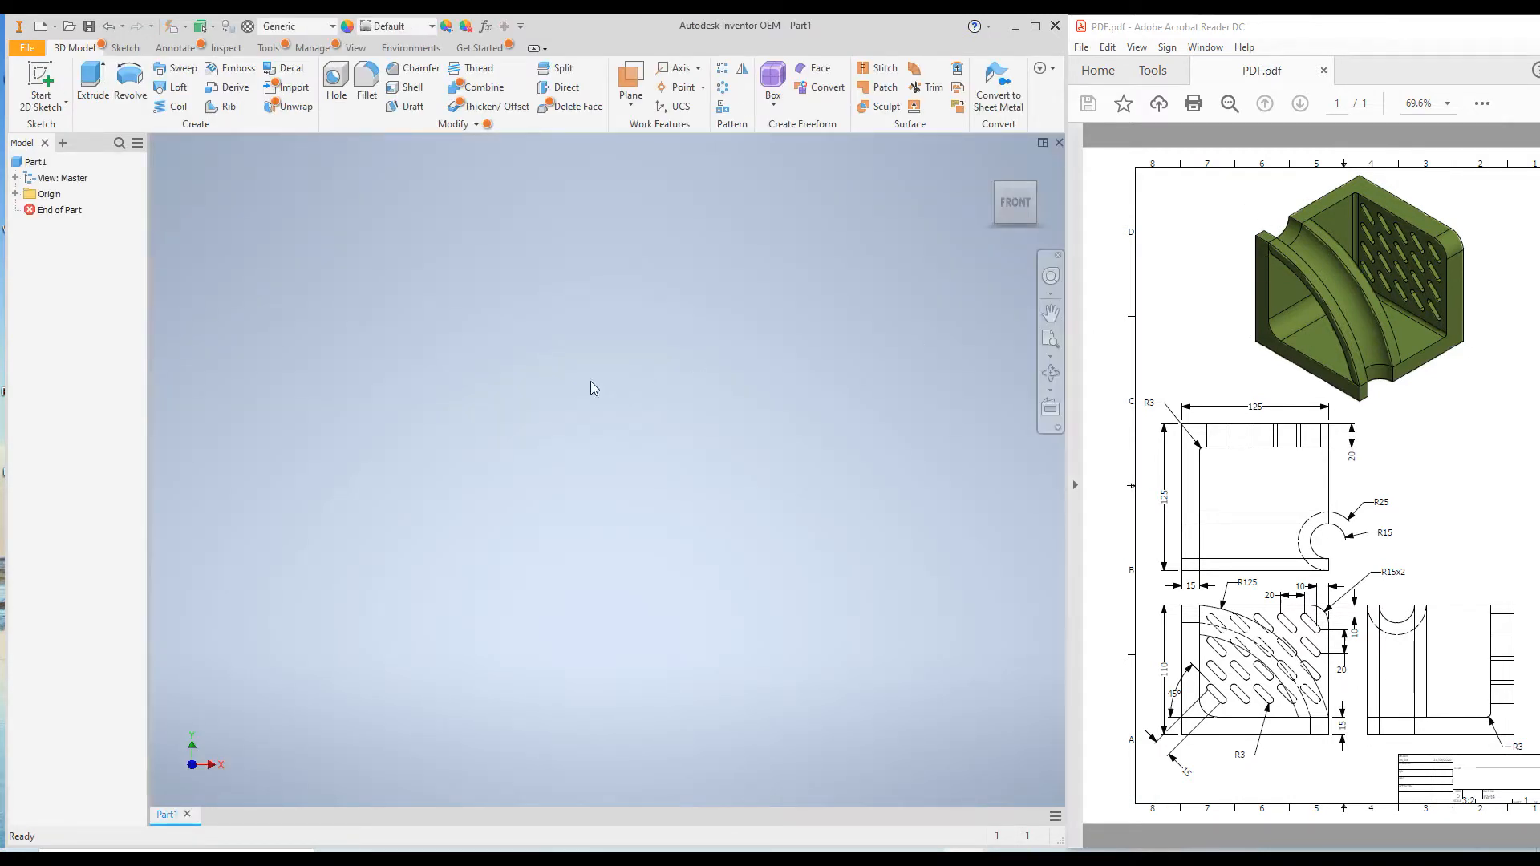
On the XY plane, sketch a closed L-shaped profile from the origin, about 562 mm wide and 416 mm high
left_click(38, 77)
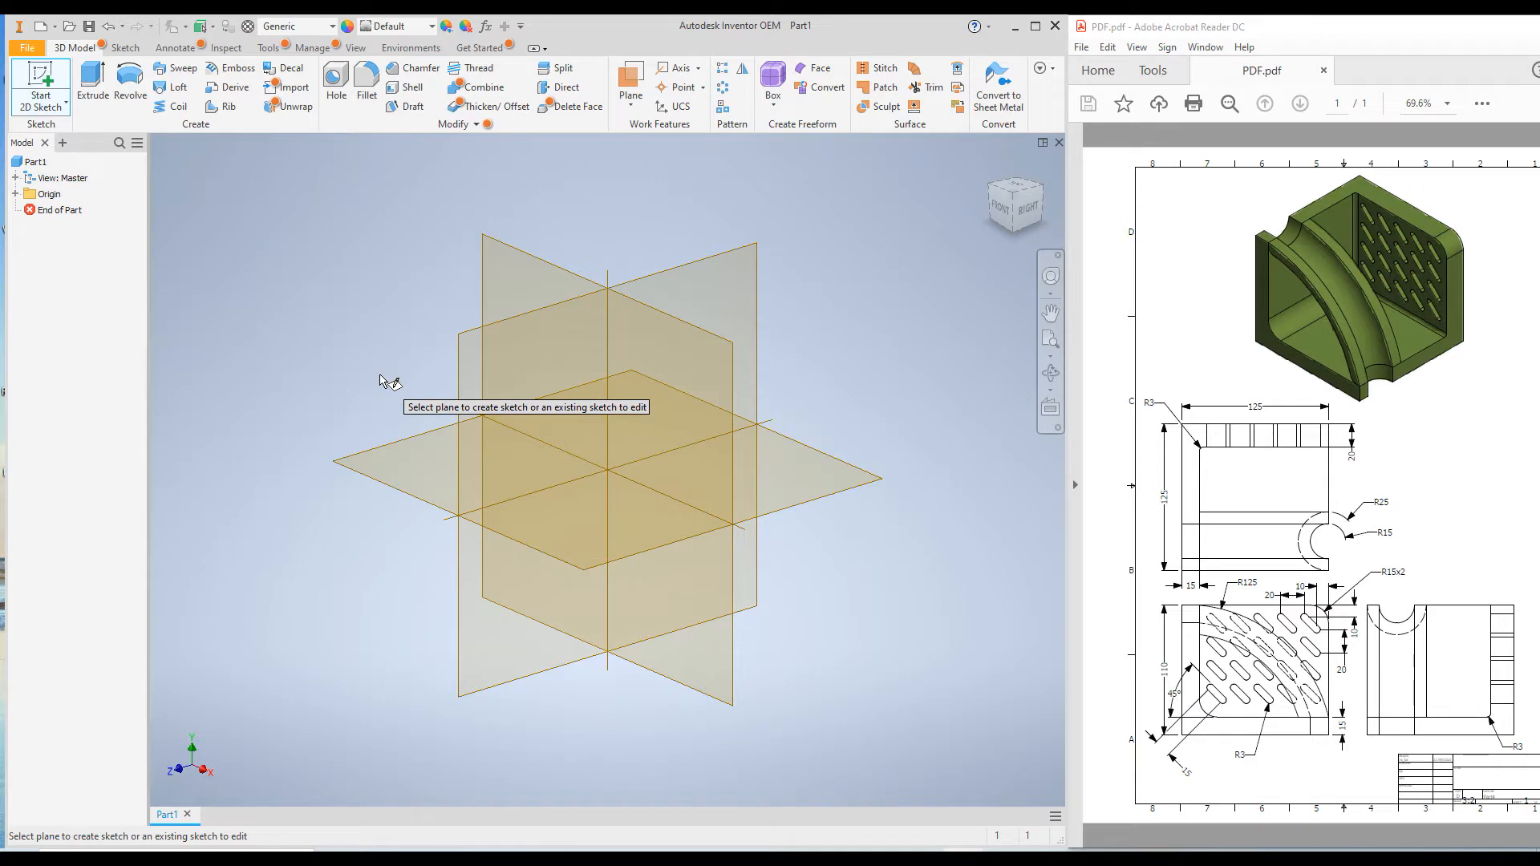
left_click(487, 268)
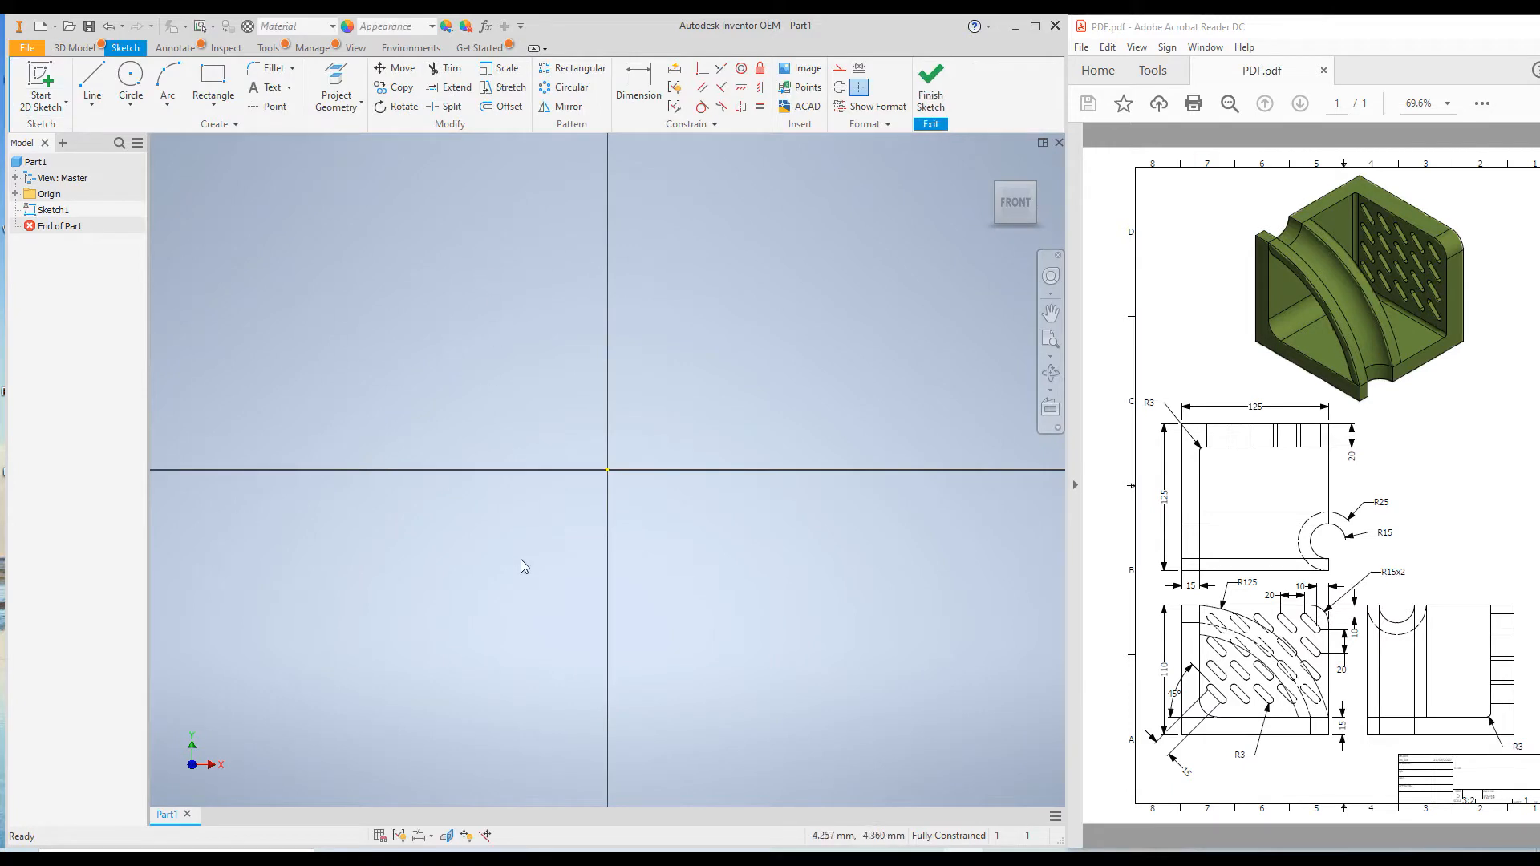
left_click(93, 80)
left_click(548, 528)
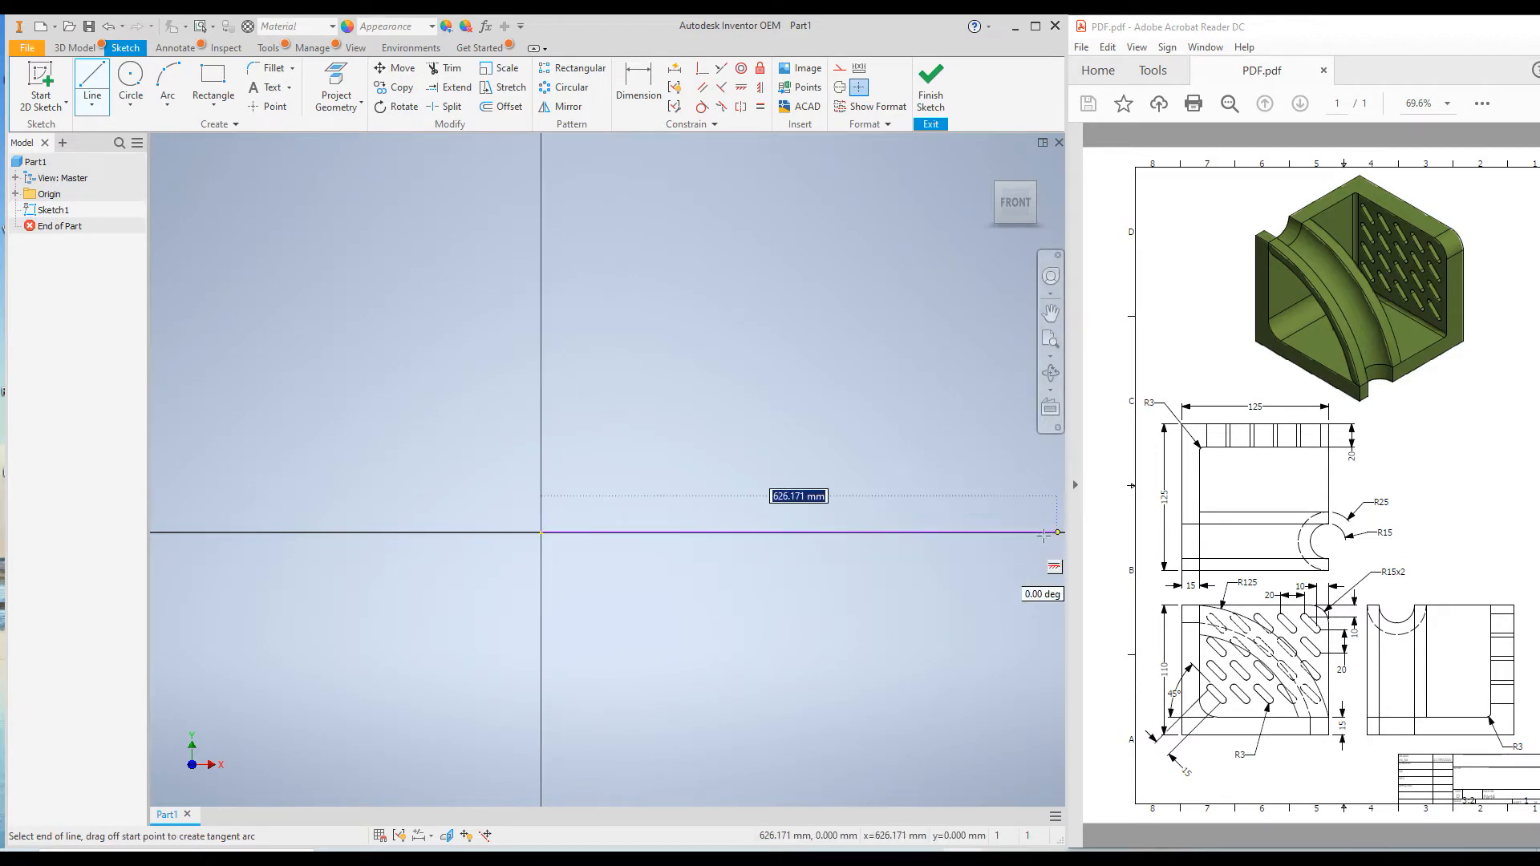
left_click(1006, 533)
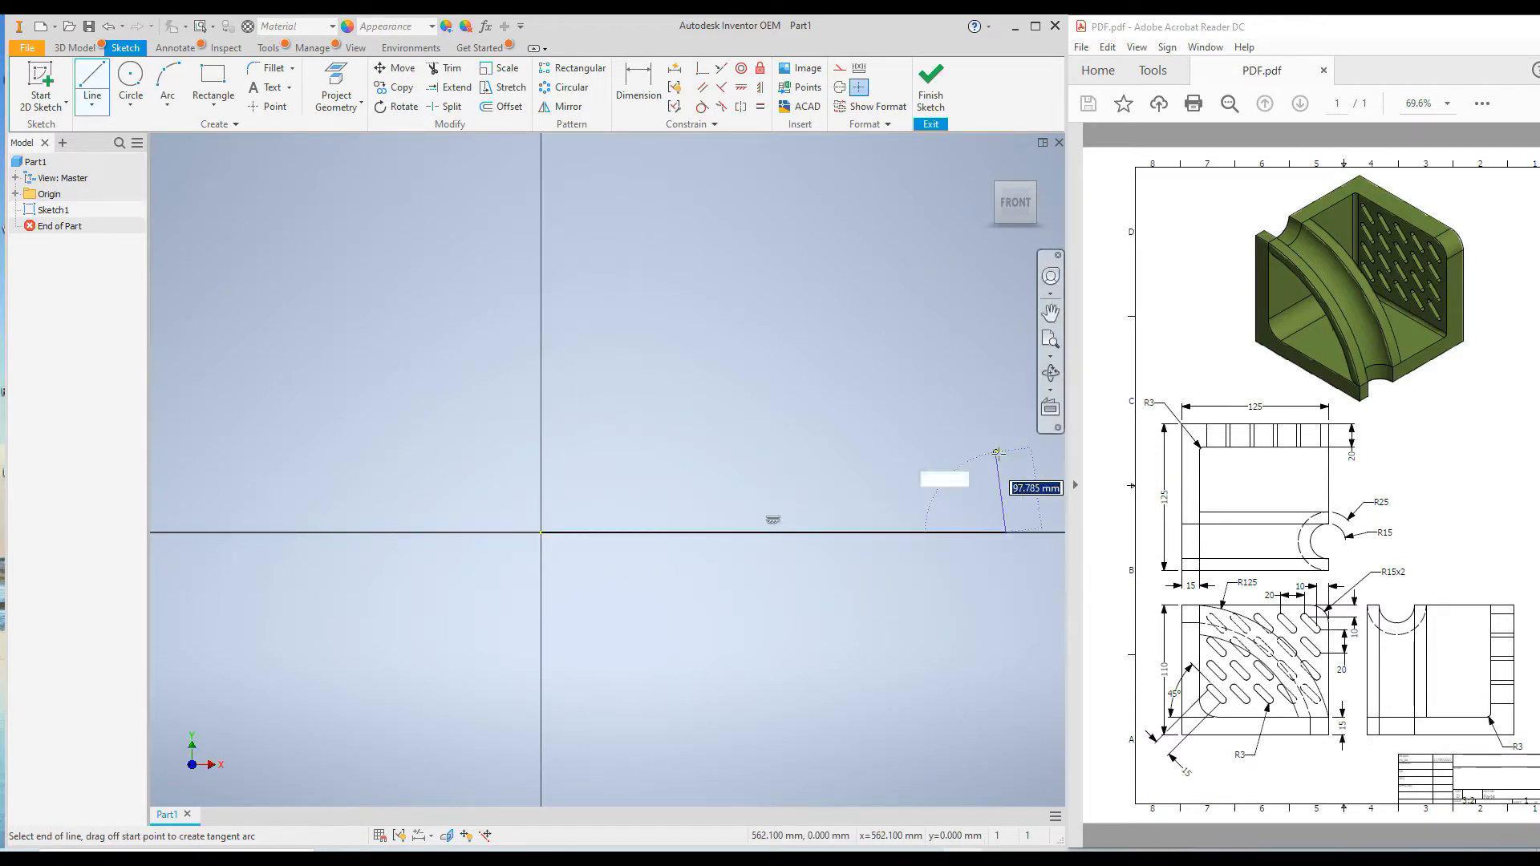
left_click(1005, 446)
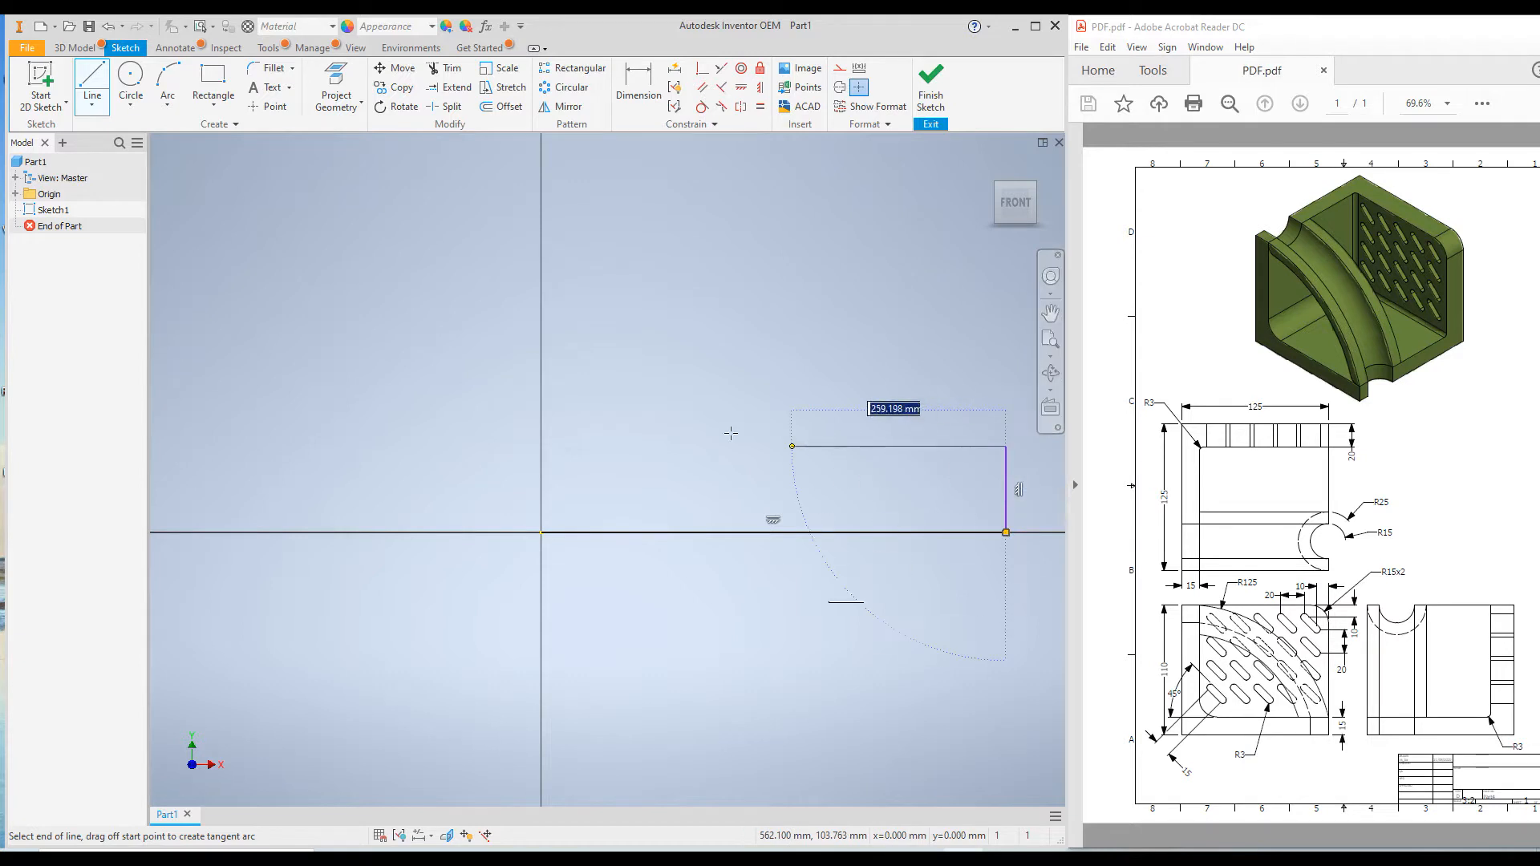
left_click(634, 447)
left_click(634, 187)
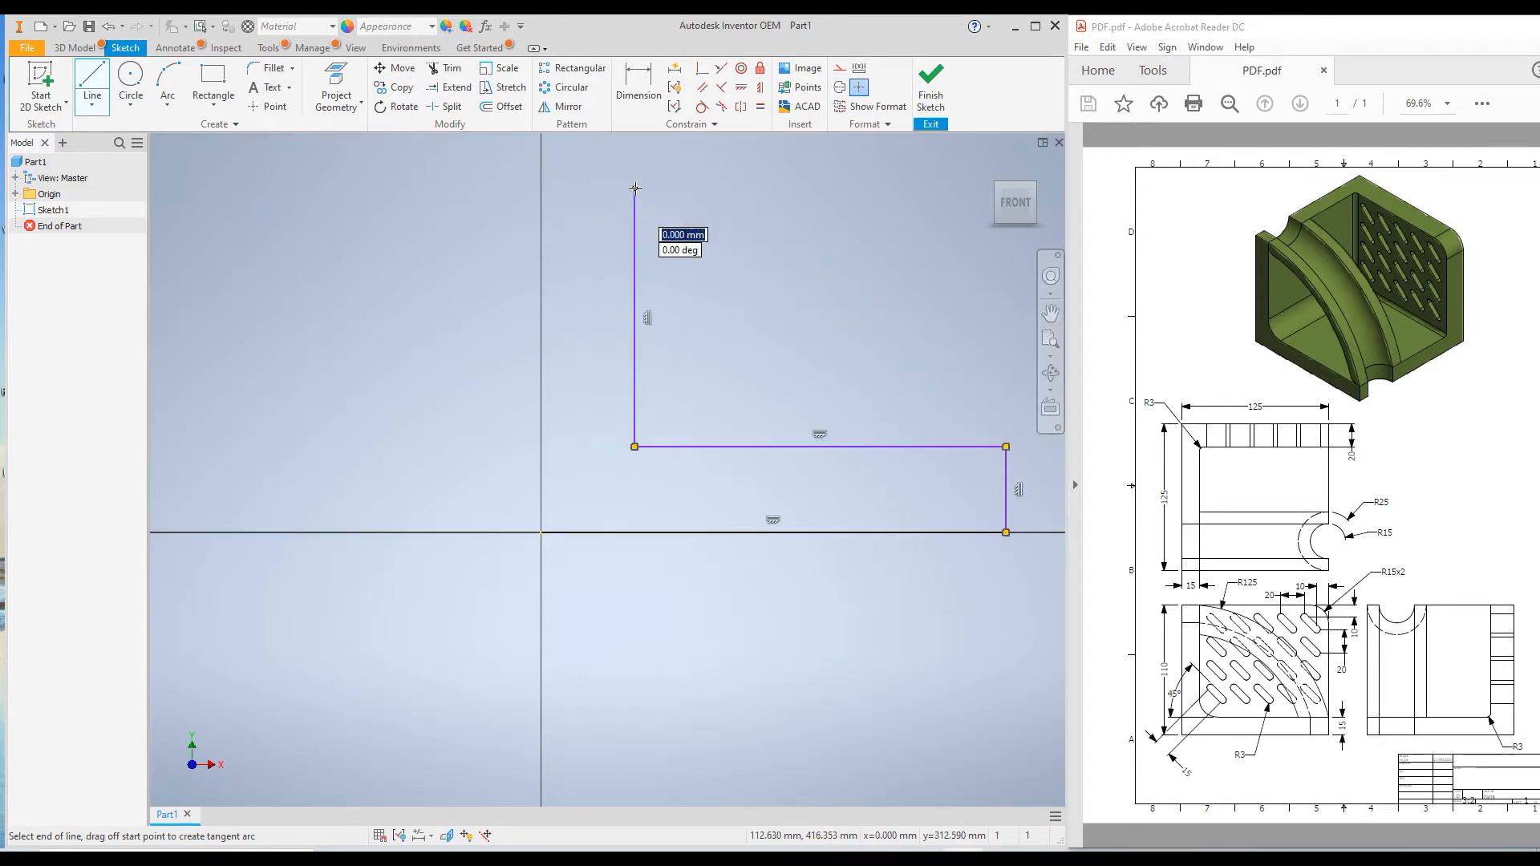
left_click(540, 188)
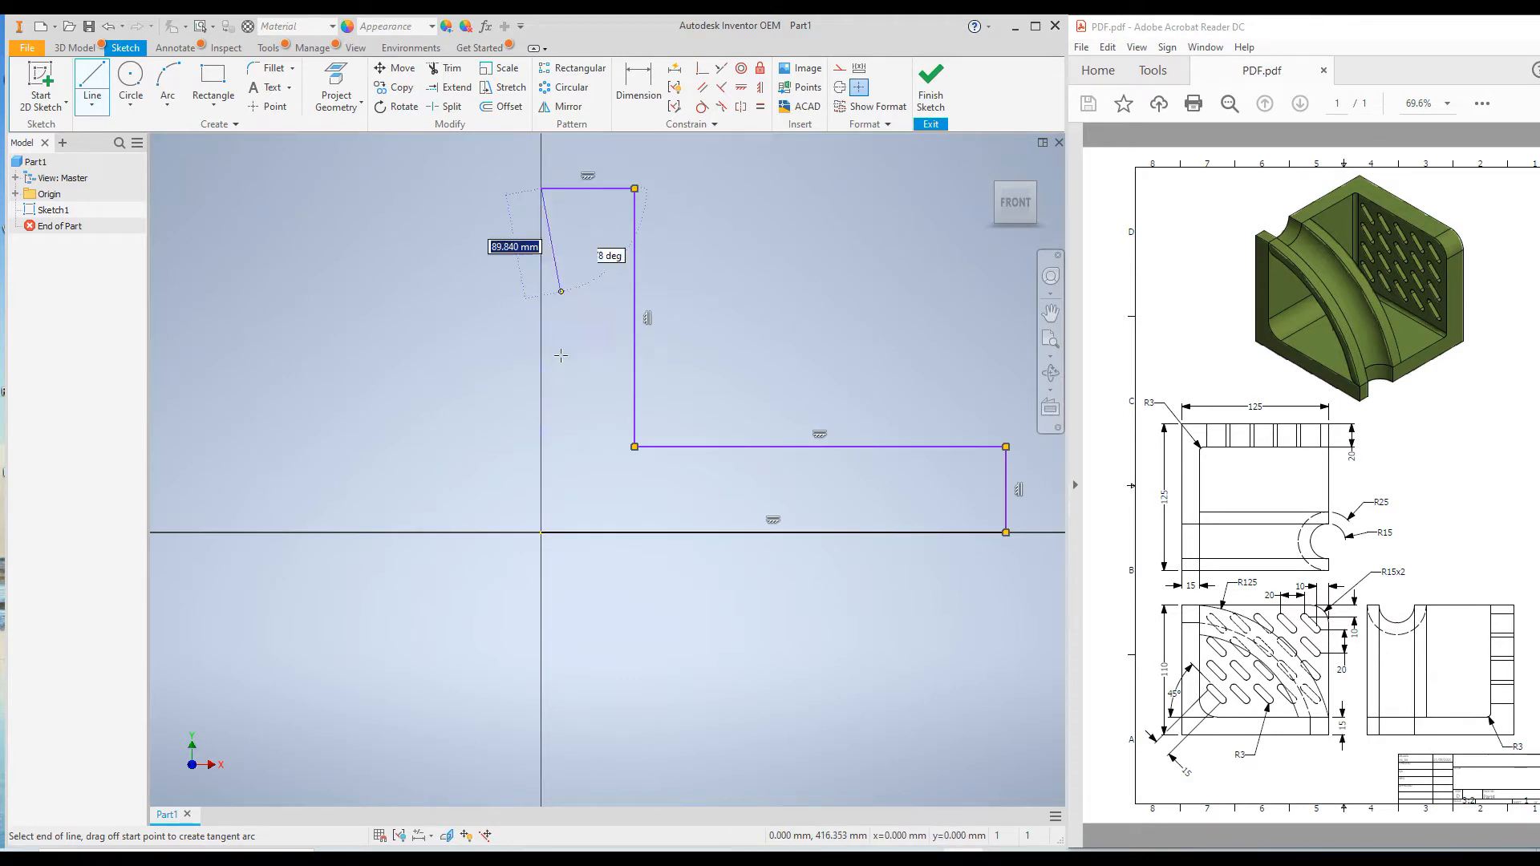
left_click(539, 532)
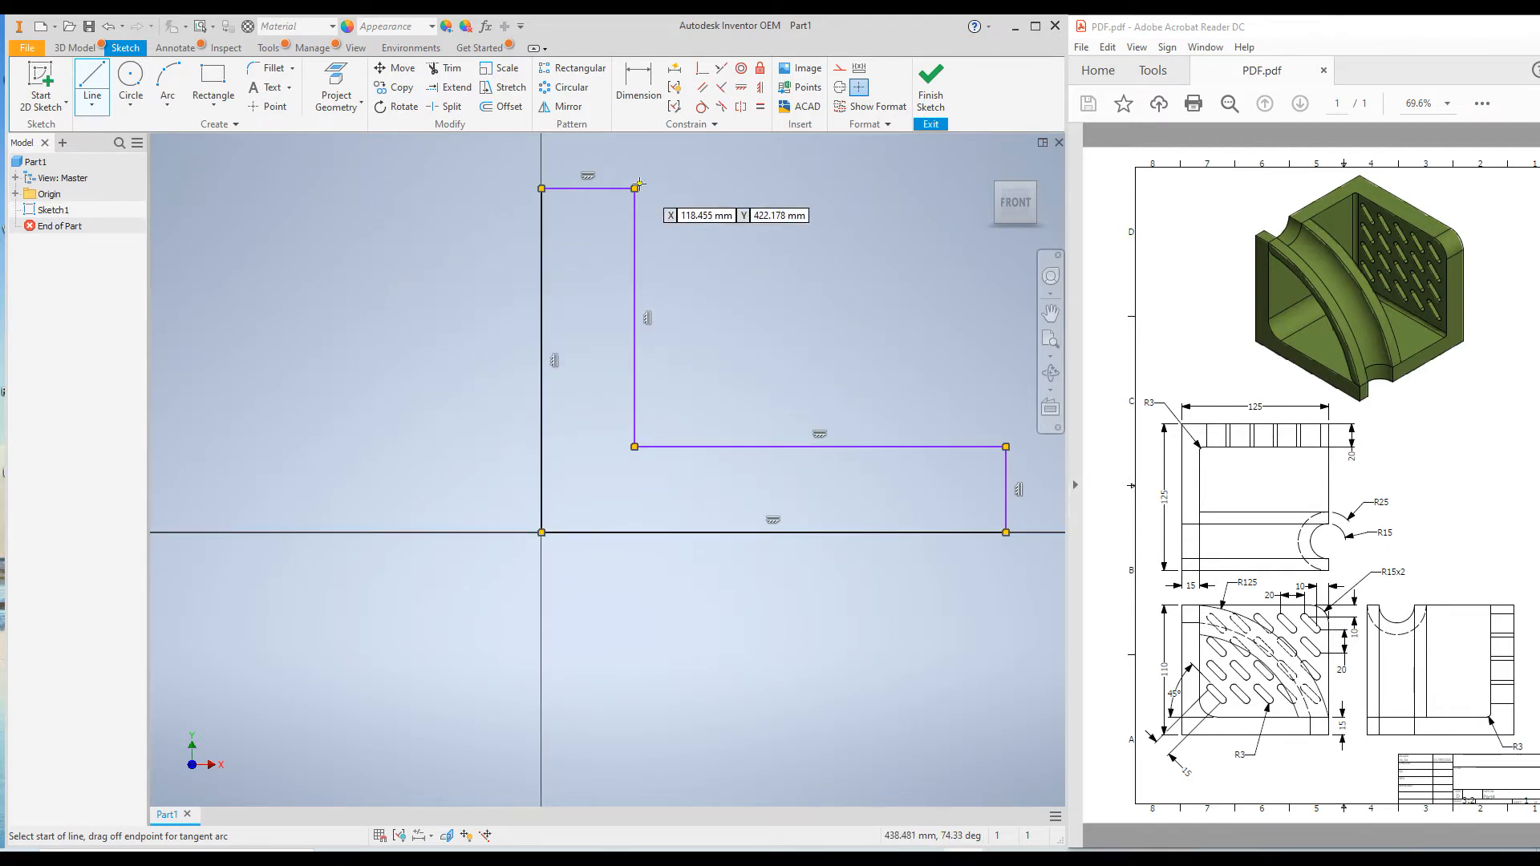
Dimension the L profile's outer vertical edge to 110 mm
left_click(637, 84)
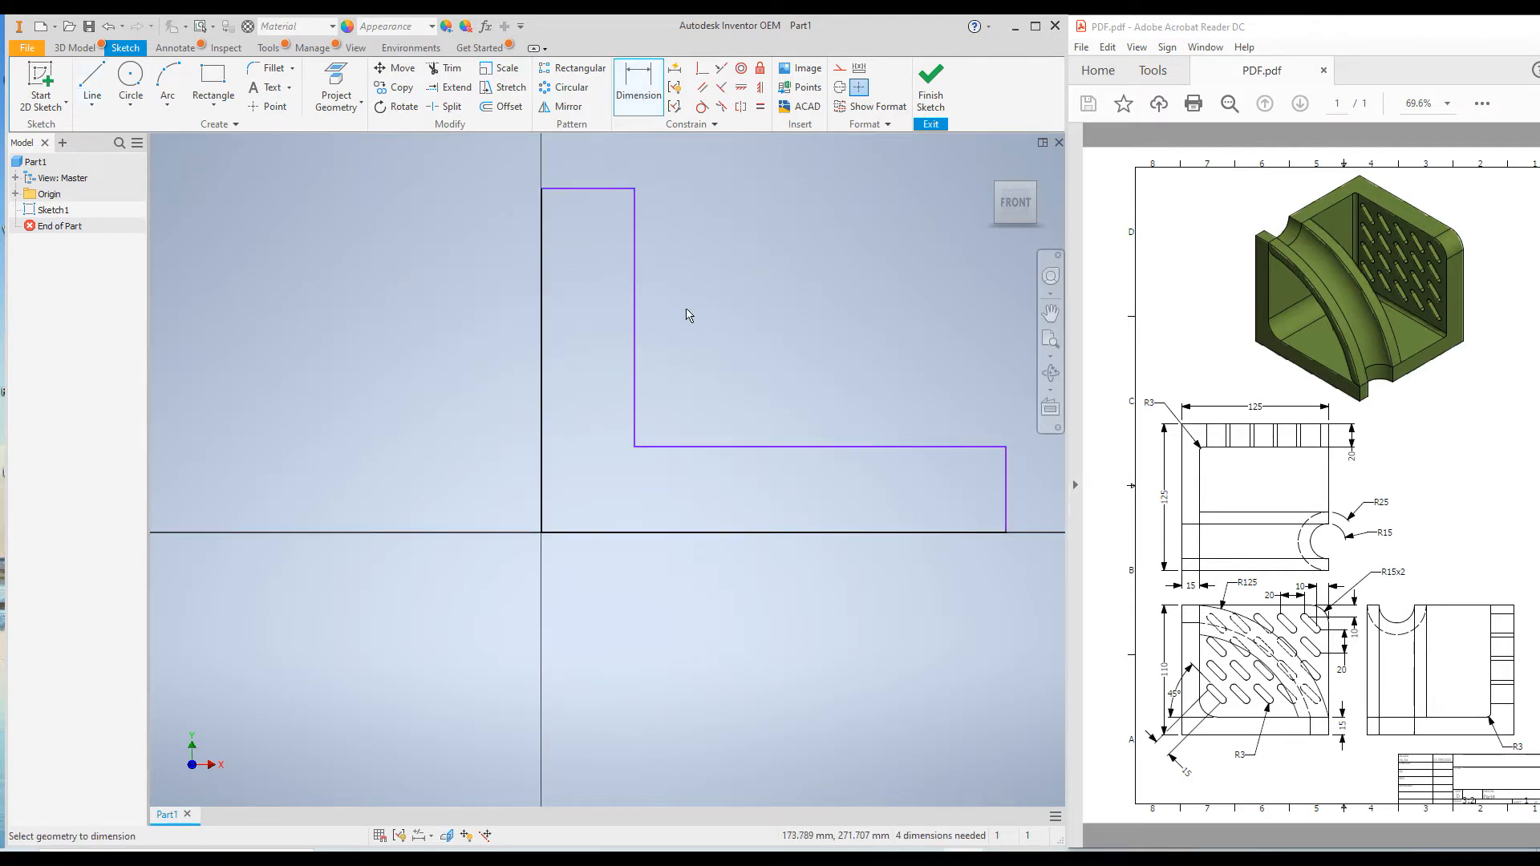
left_click(543, 354)
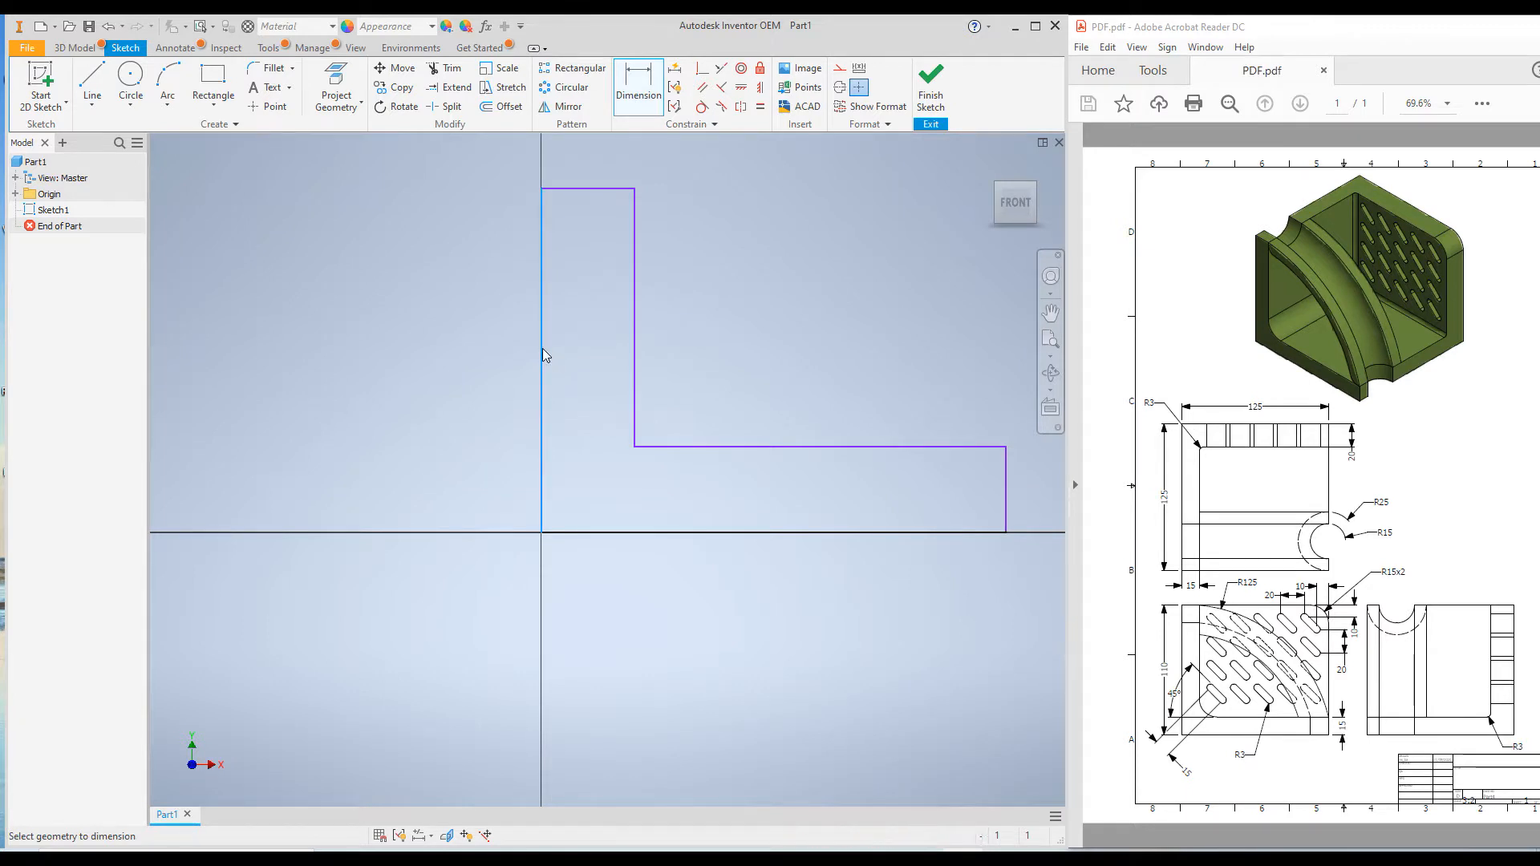
left_click(455, 351)
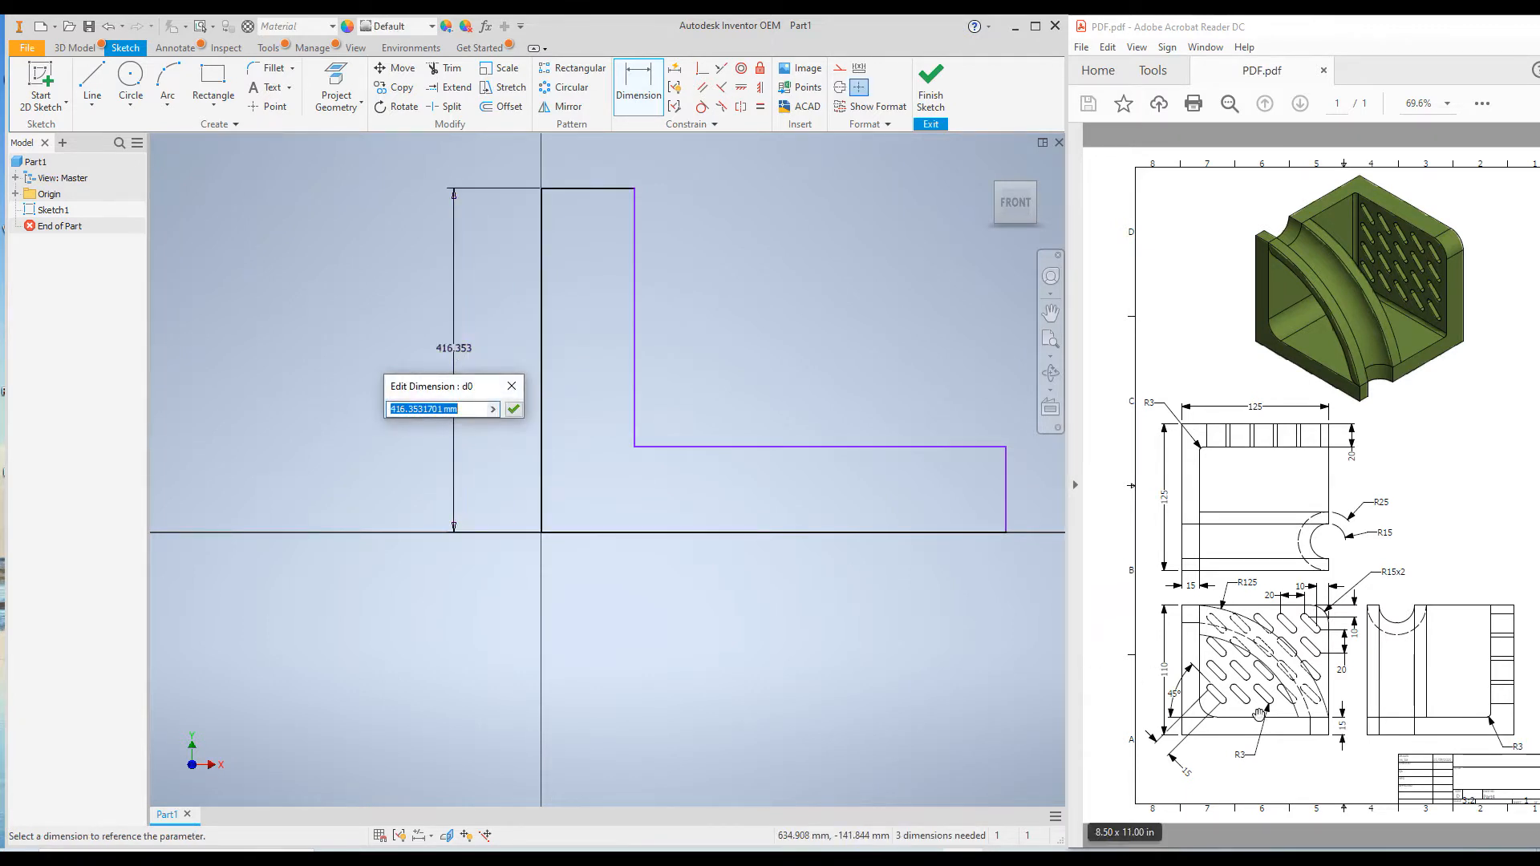
type("110")
key("Return")
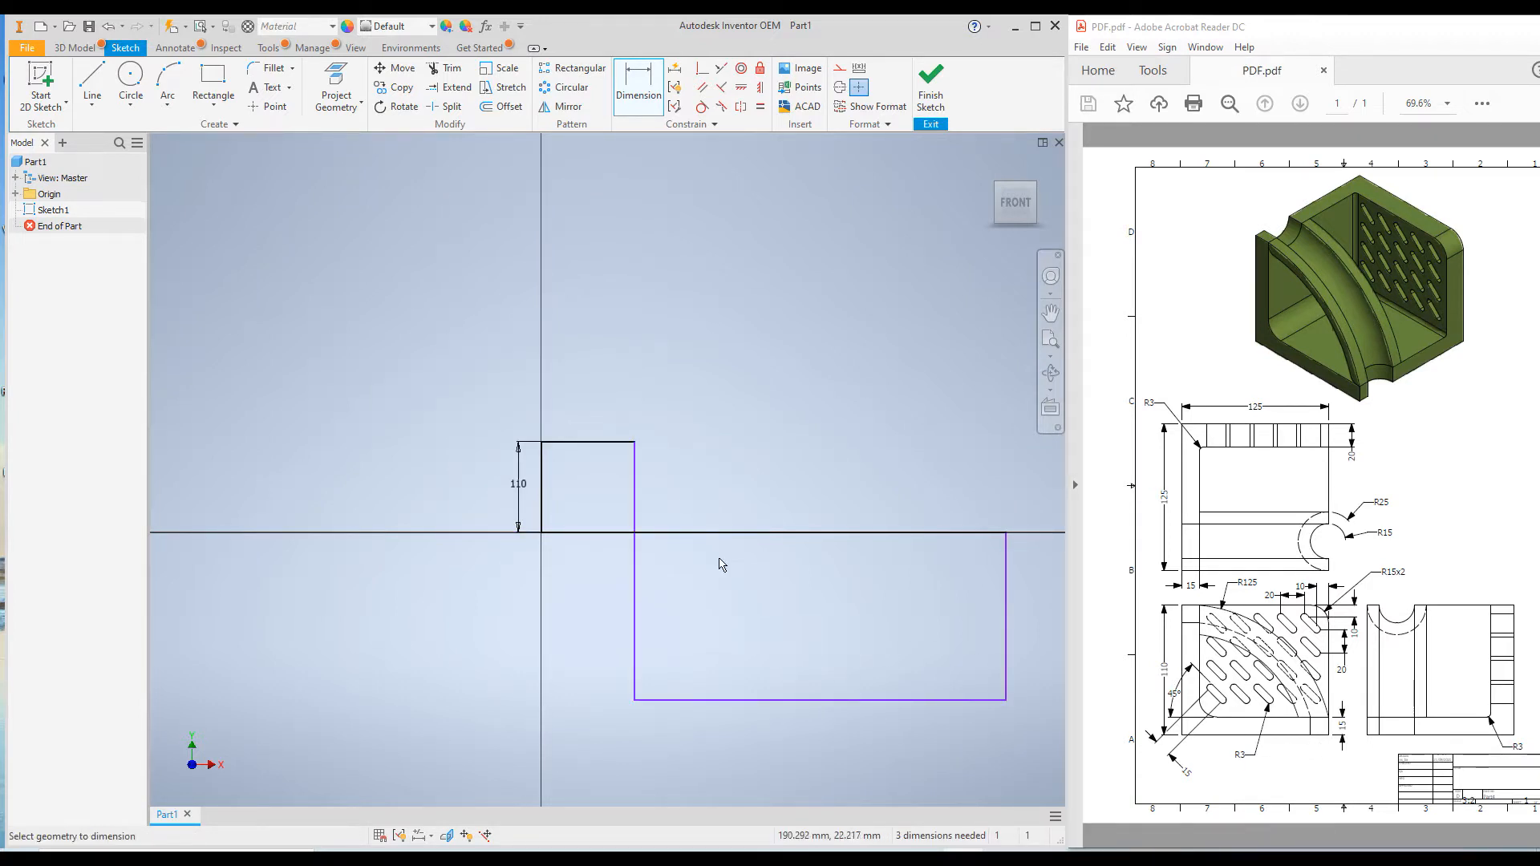
key("Escape")
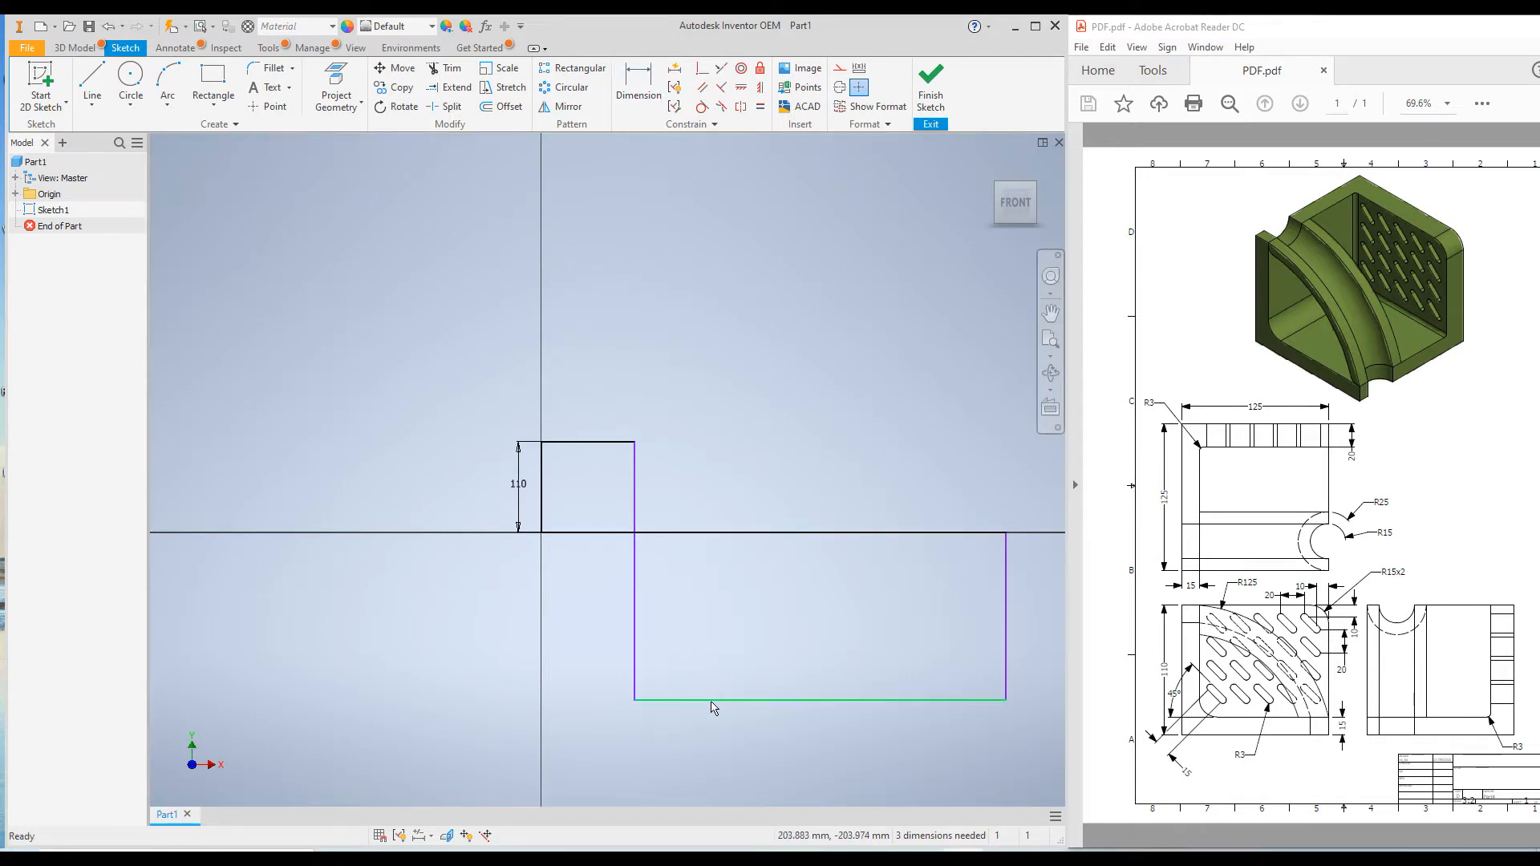
Move the inner horizontal edge back above the base line and dimension the profile's bottom edge to 125 mm
left_click_drag(713, 707, 727, 508)
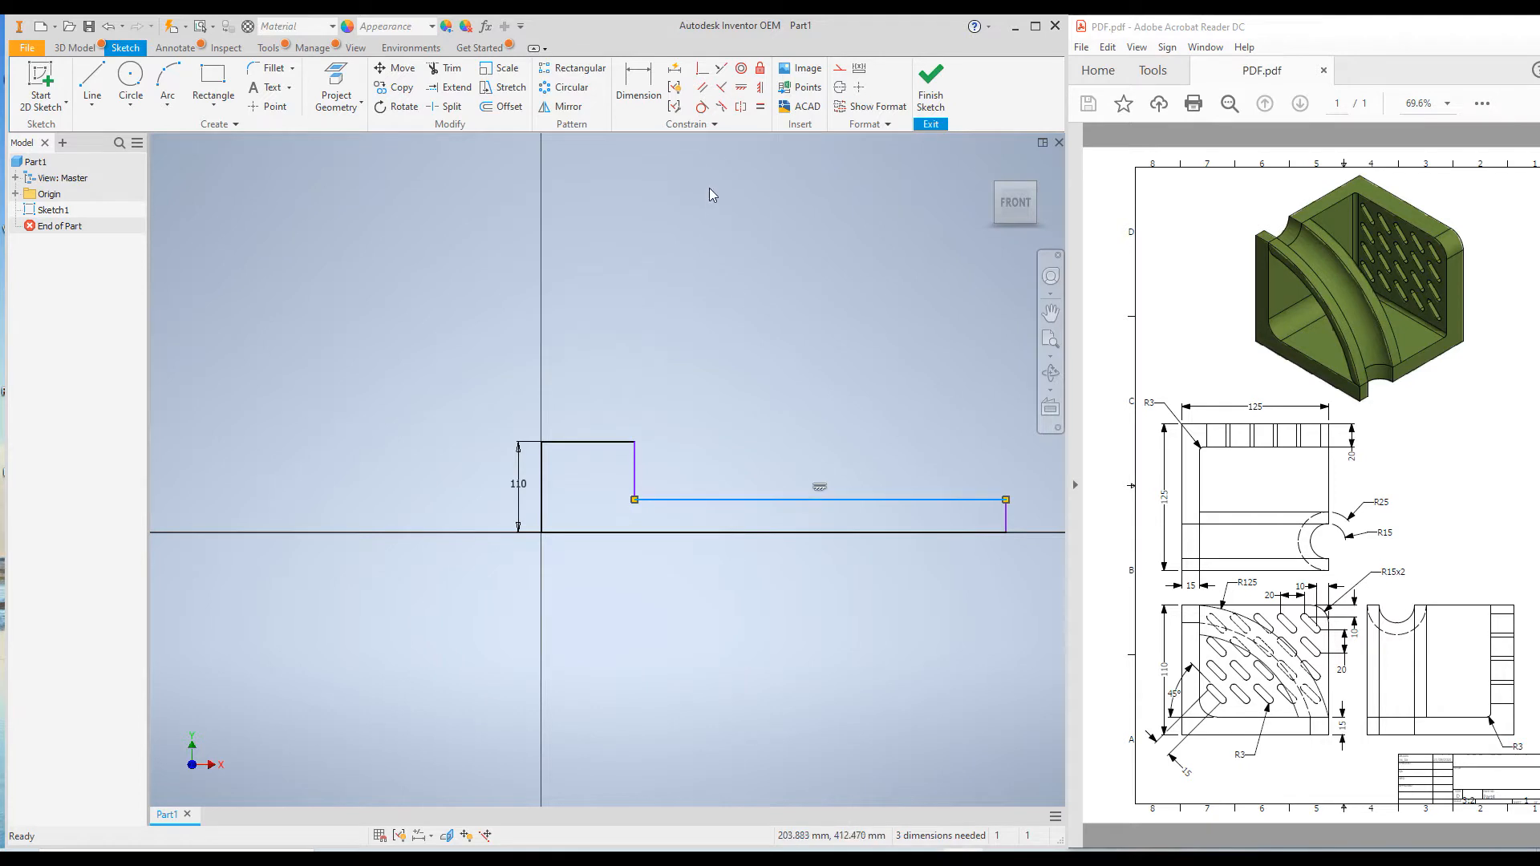
left_click(638, 73)
left_click(720, 533)
left_click(744, 595)
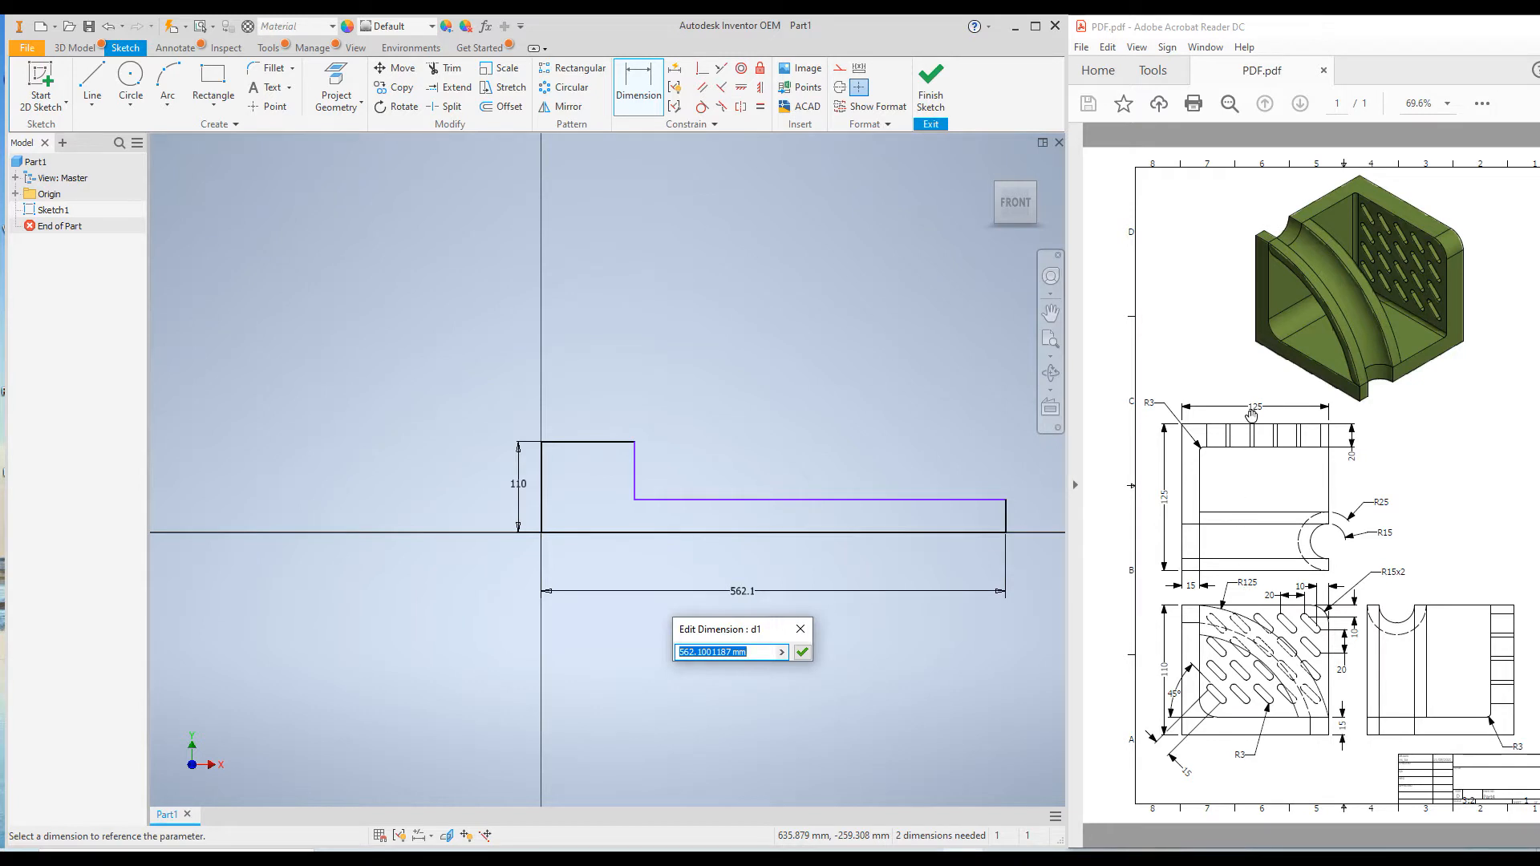
type("1")
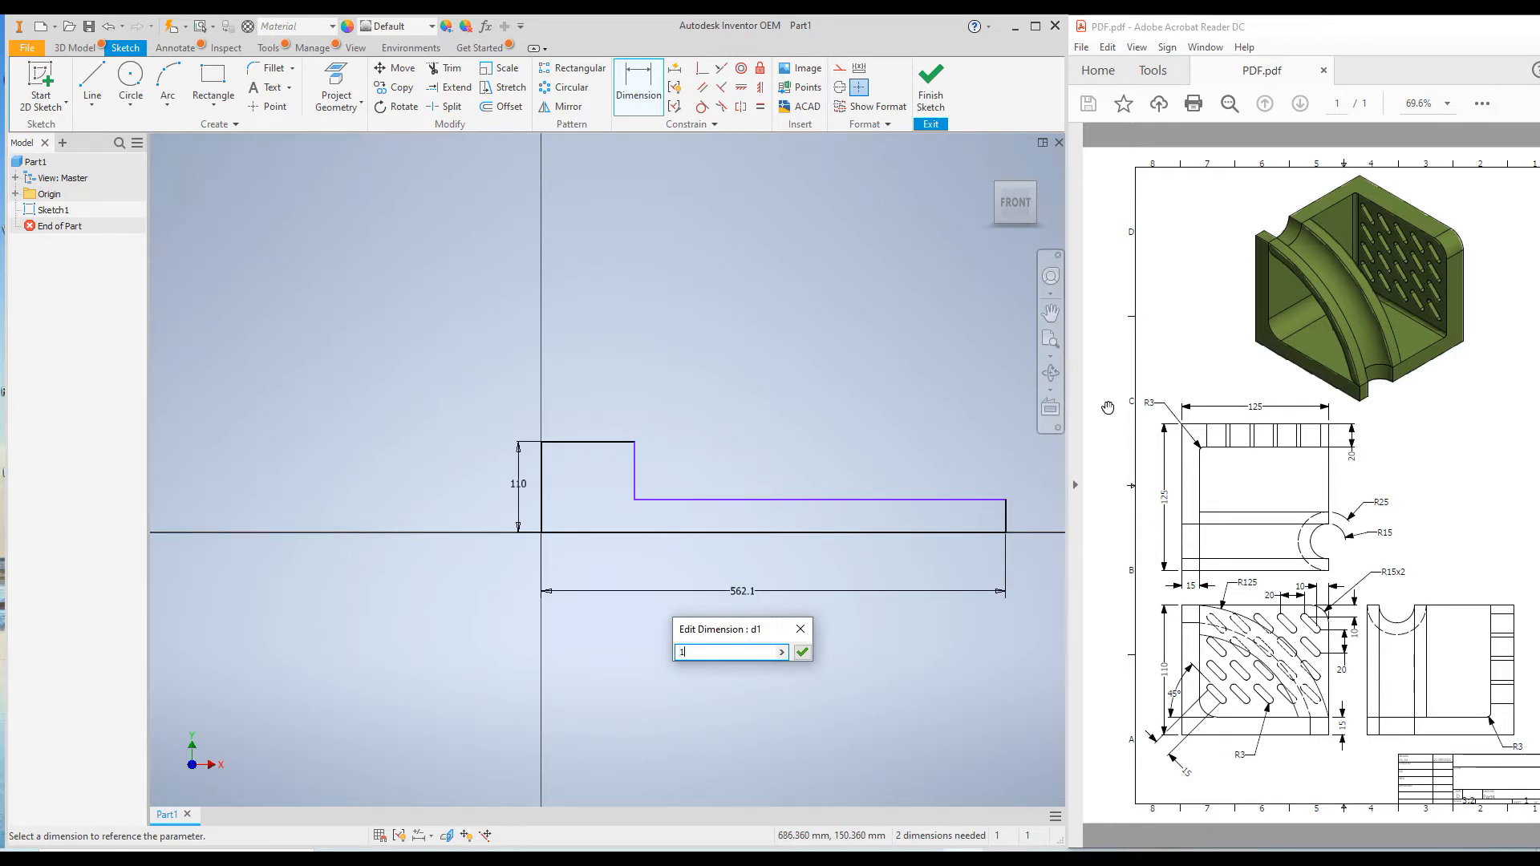
type("25")
key("Return")
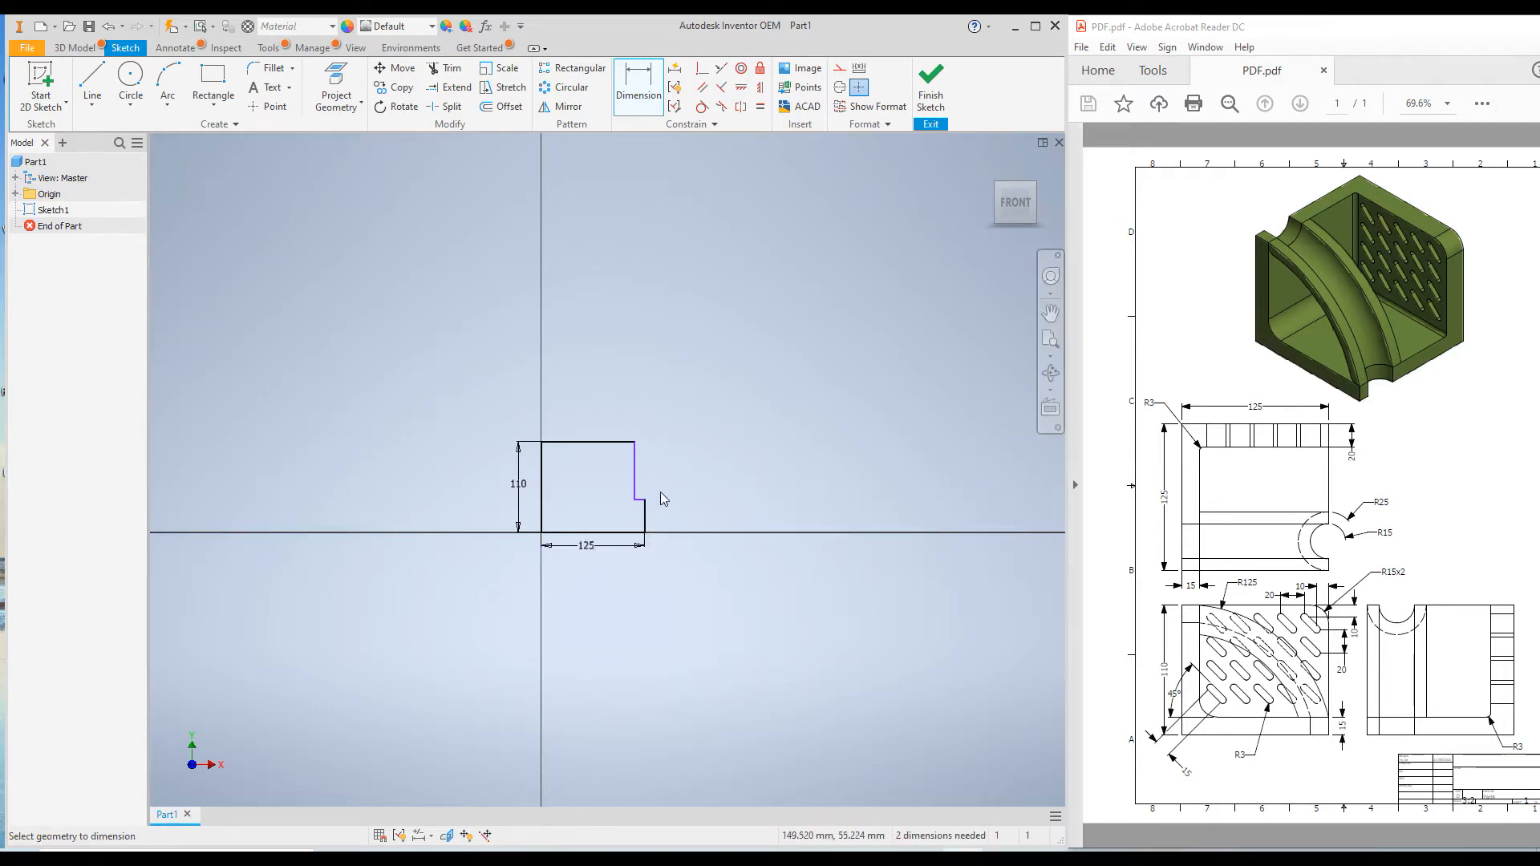
Dimension the thickness of both the upright leg and the base leg of the L profile to 15 mm
left_click(591, 441)
left_click(596, 403)
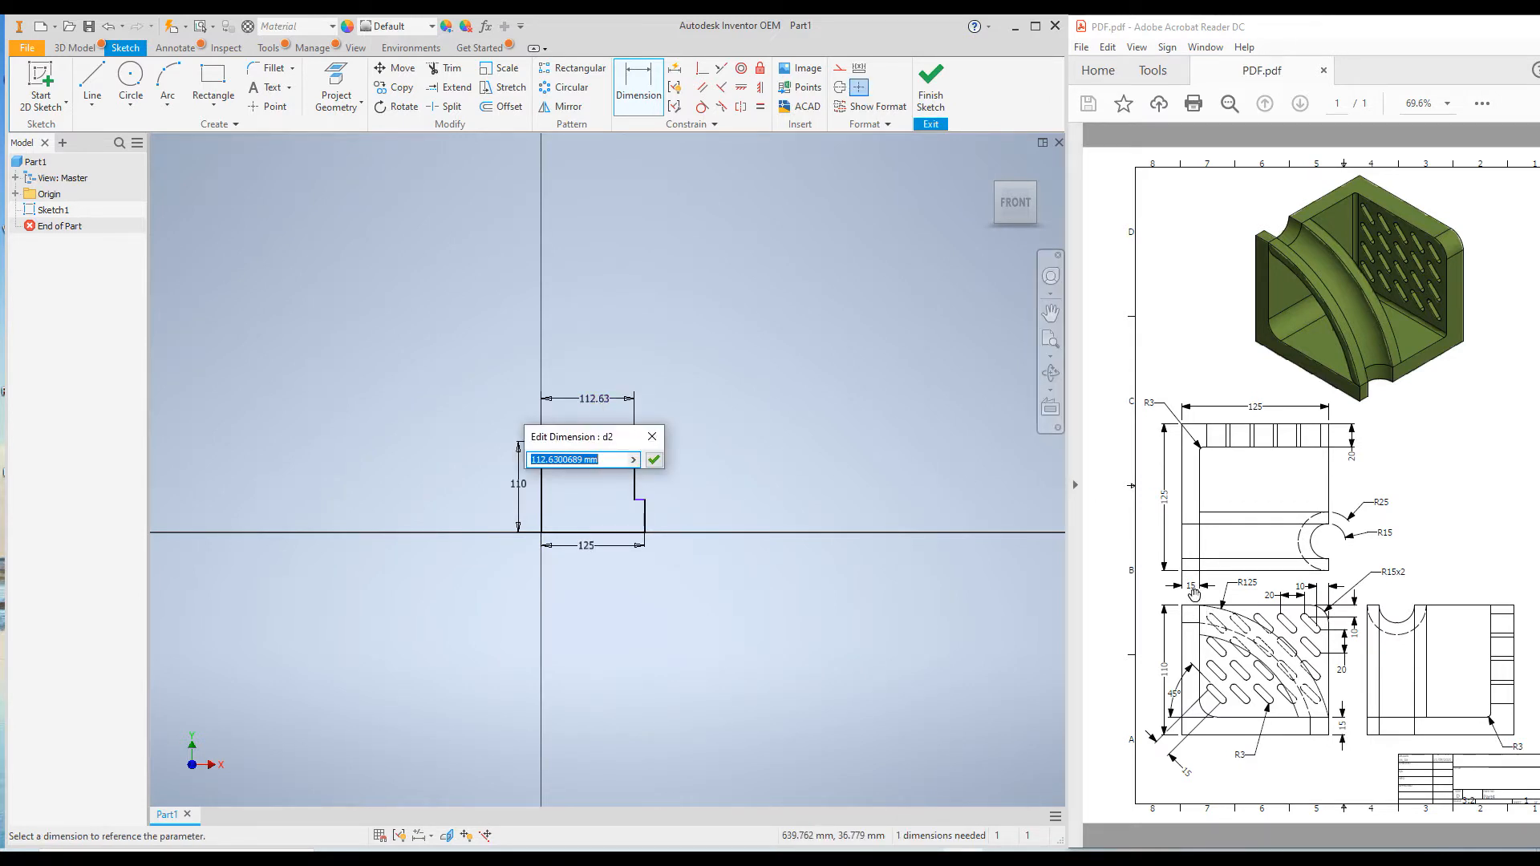
type("15")
key("Return")
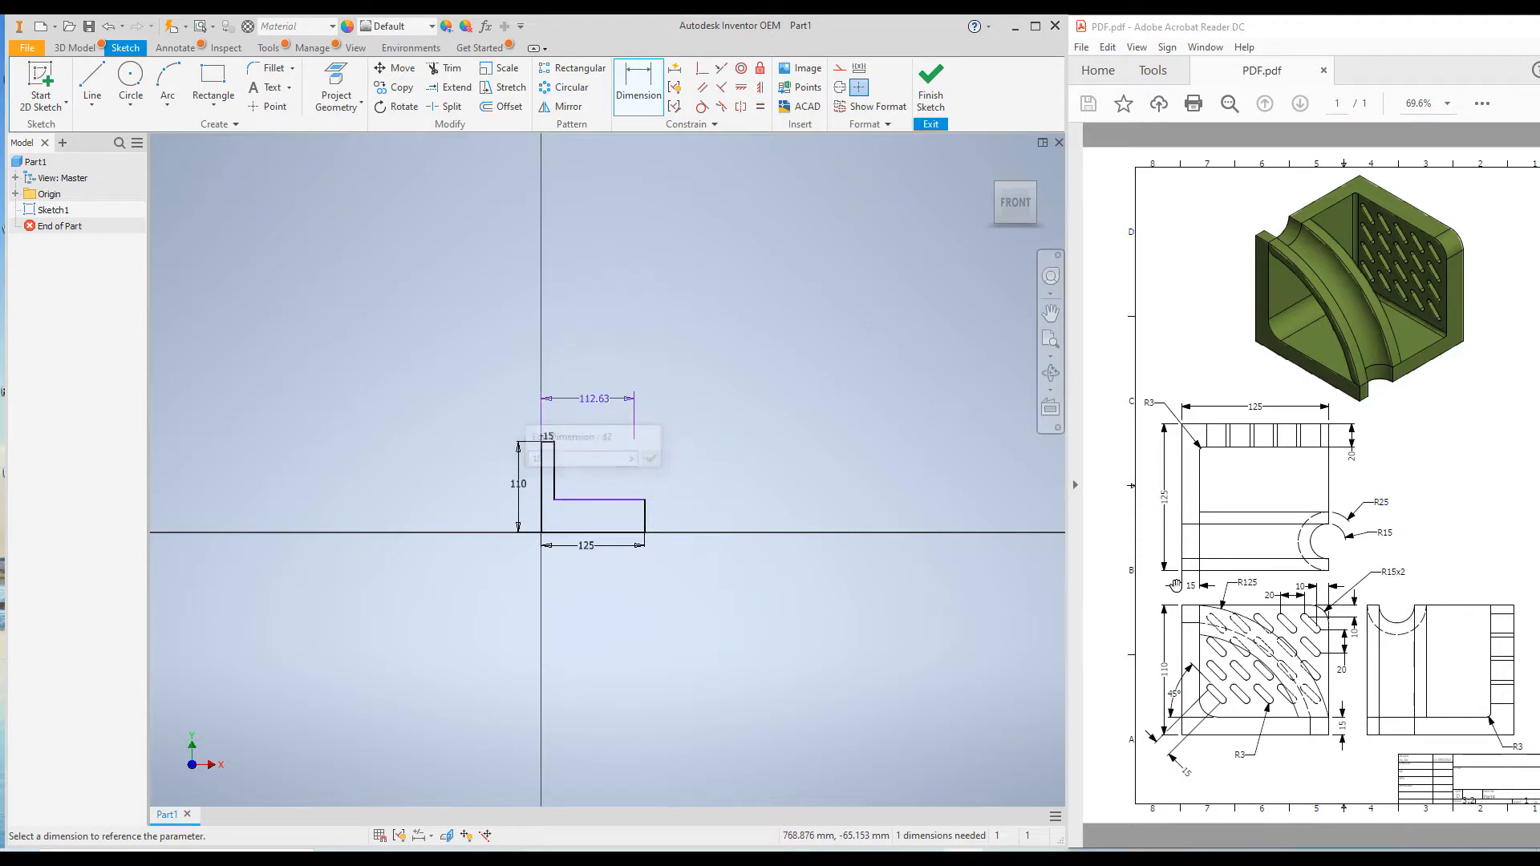
left_click(646, 520)
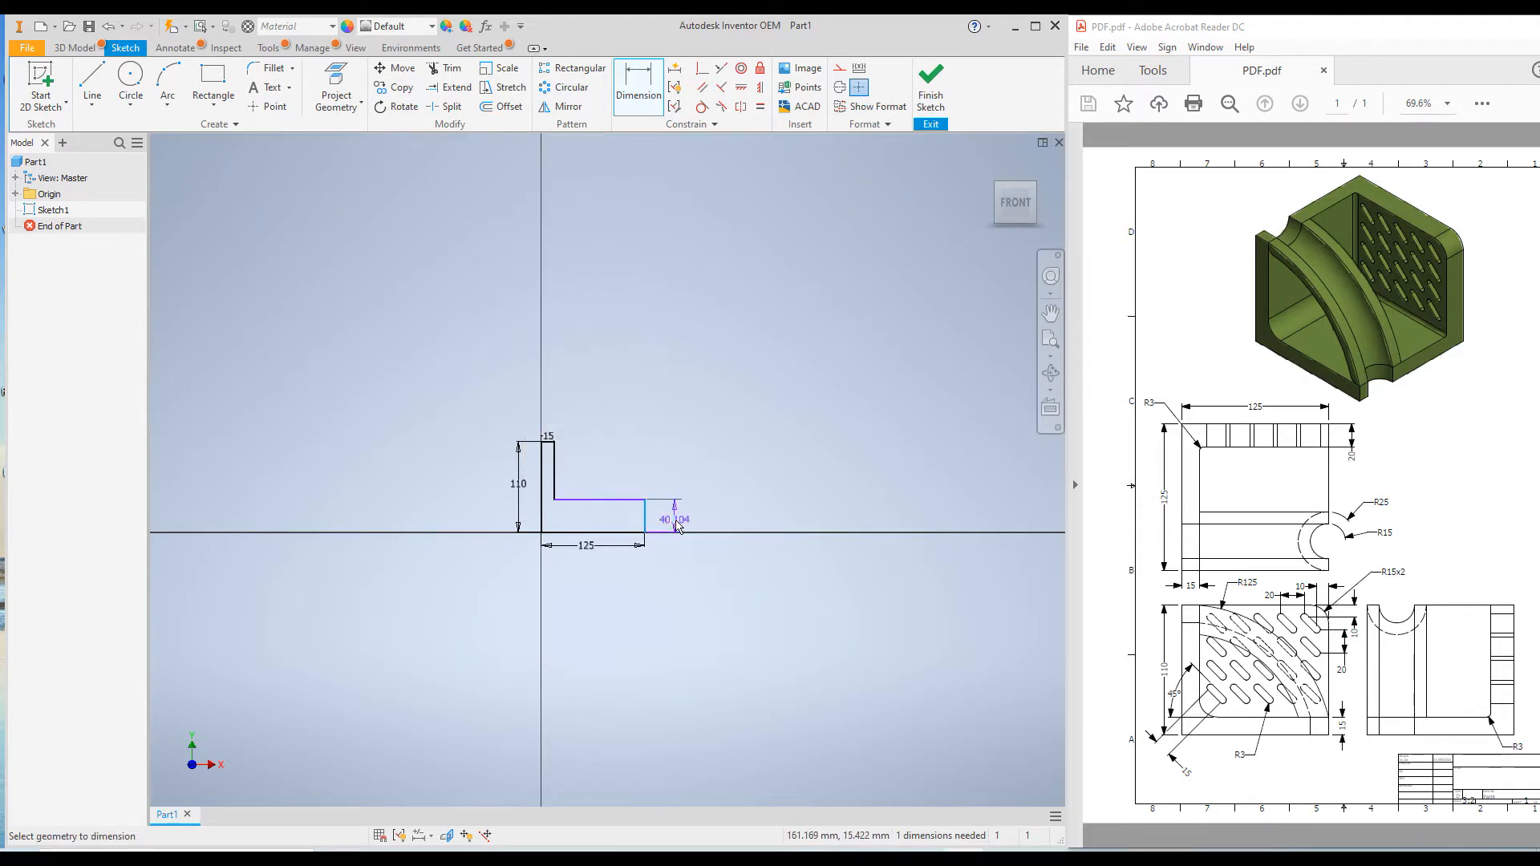
left_click(678, 526)
type("15")
key("Return")
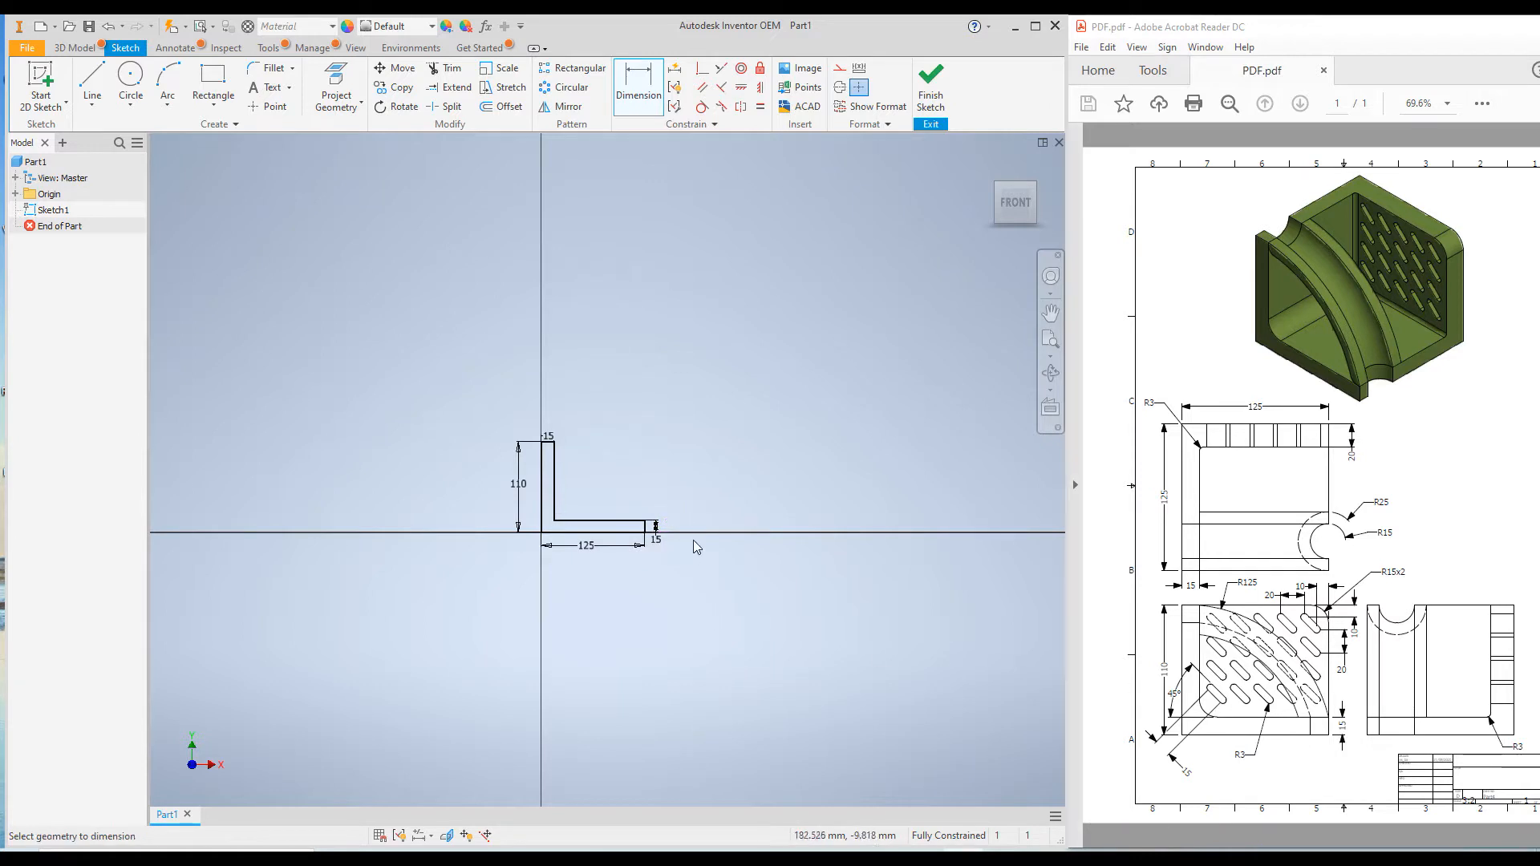
Finish the sketch and extrude the L profile 125 mm
scroll(671, 461, "up", 2)
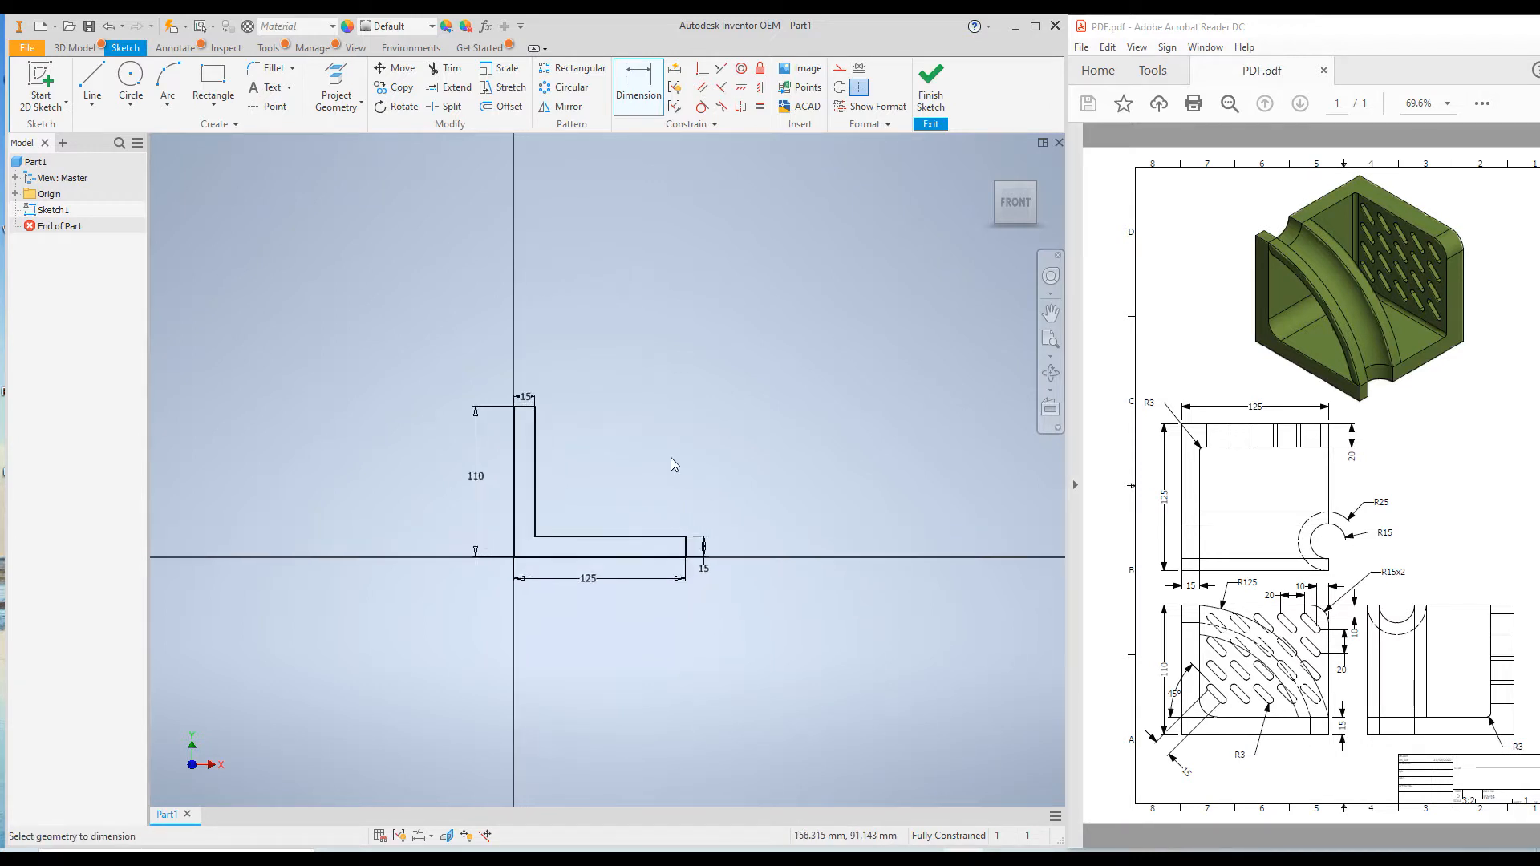
key("Home")
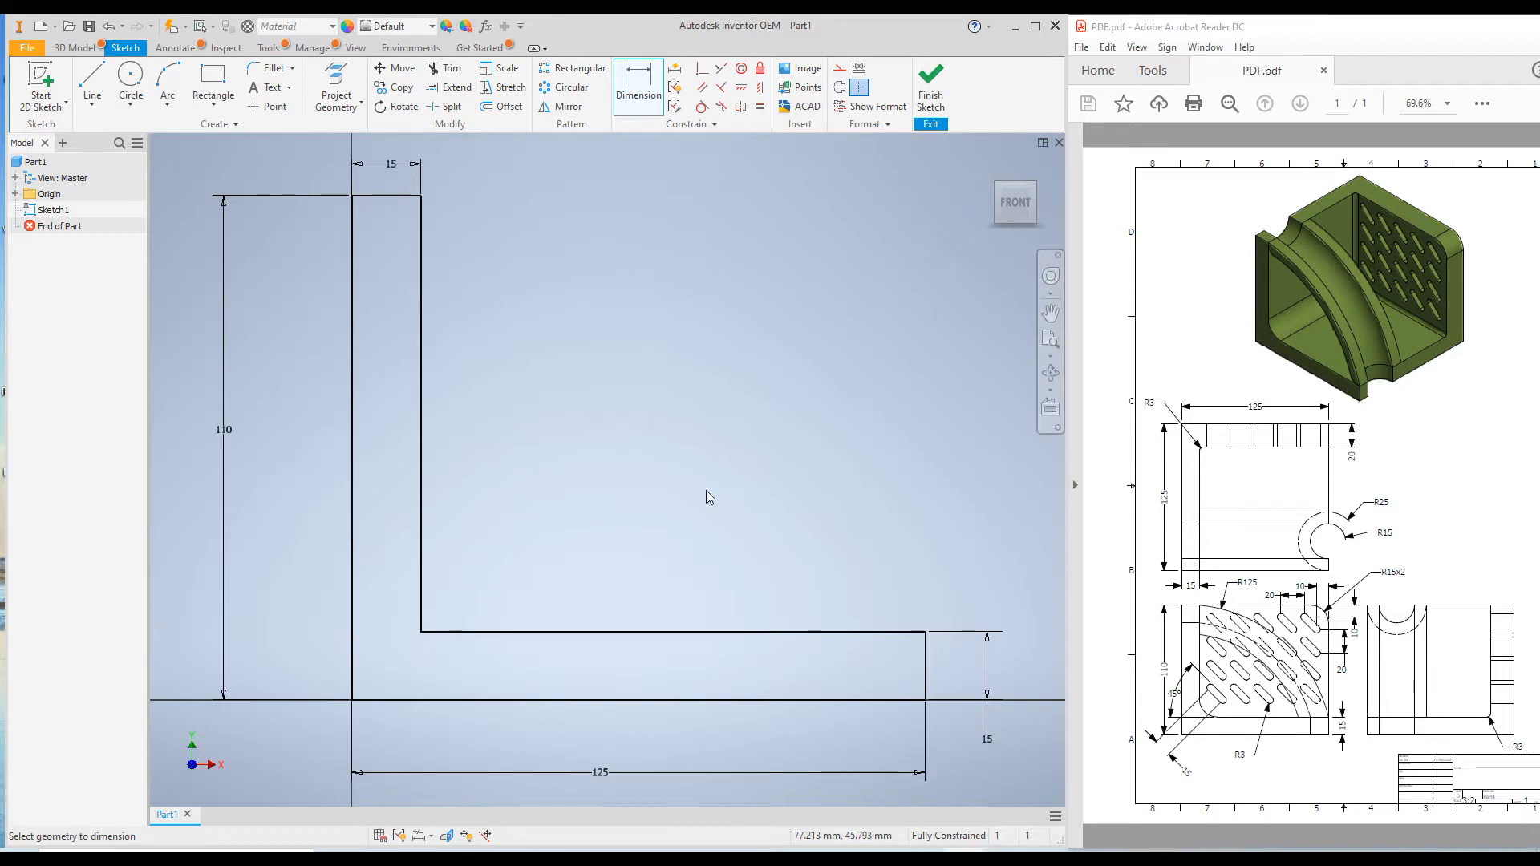
left_click(931, 88)
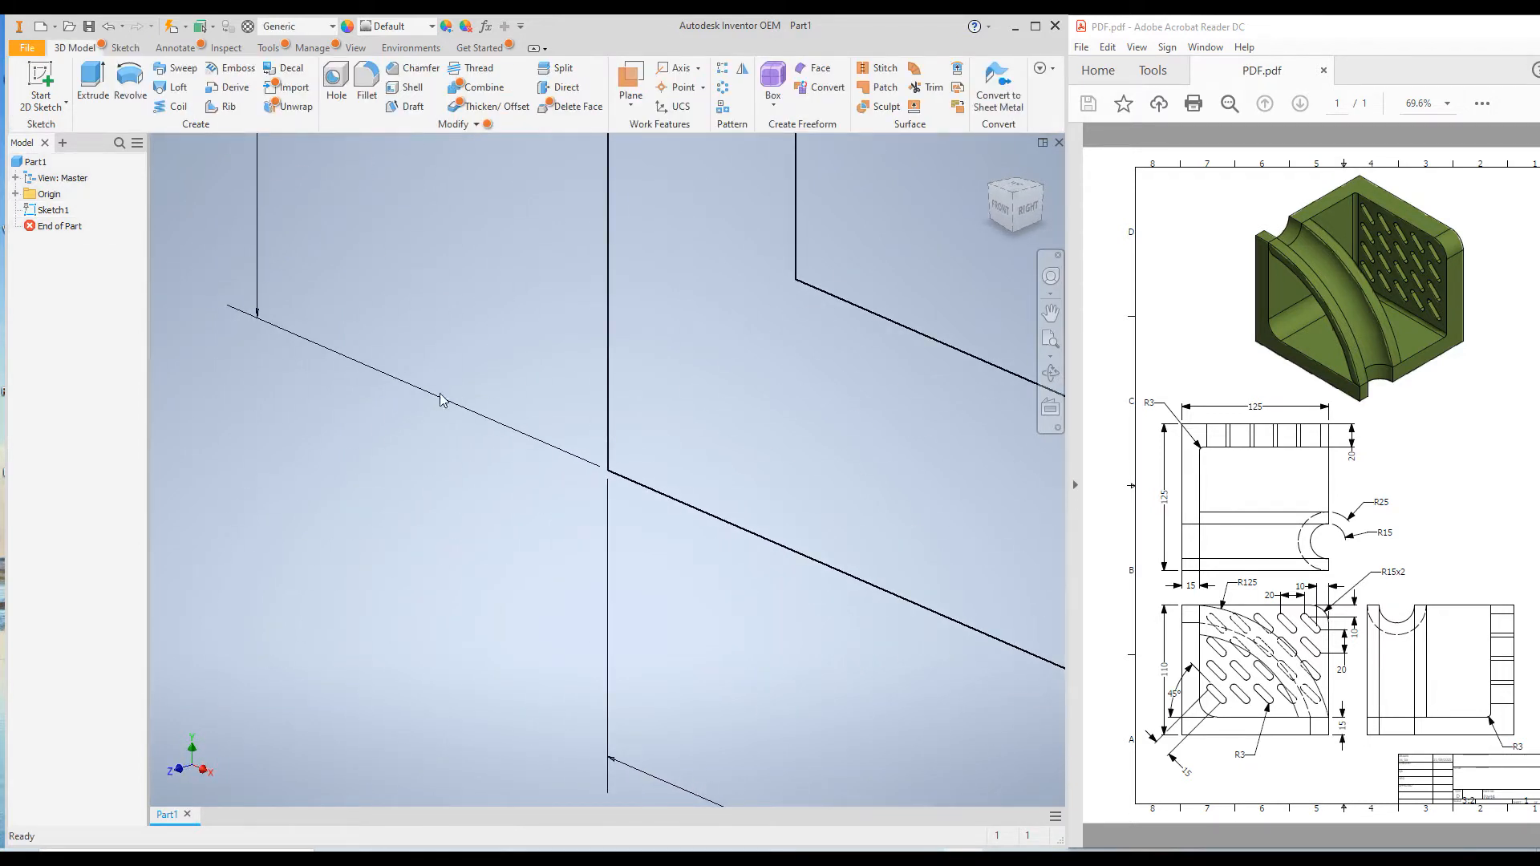
middle_click(402, 438)
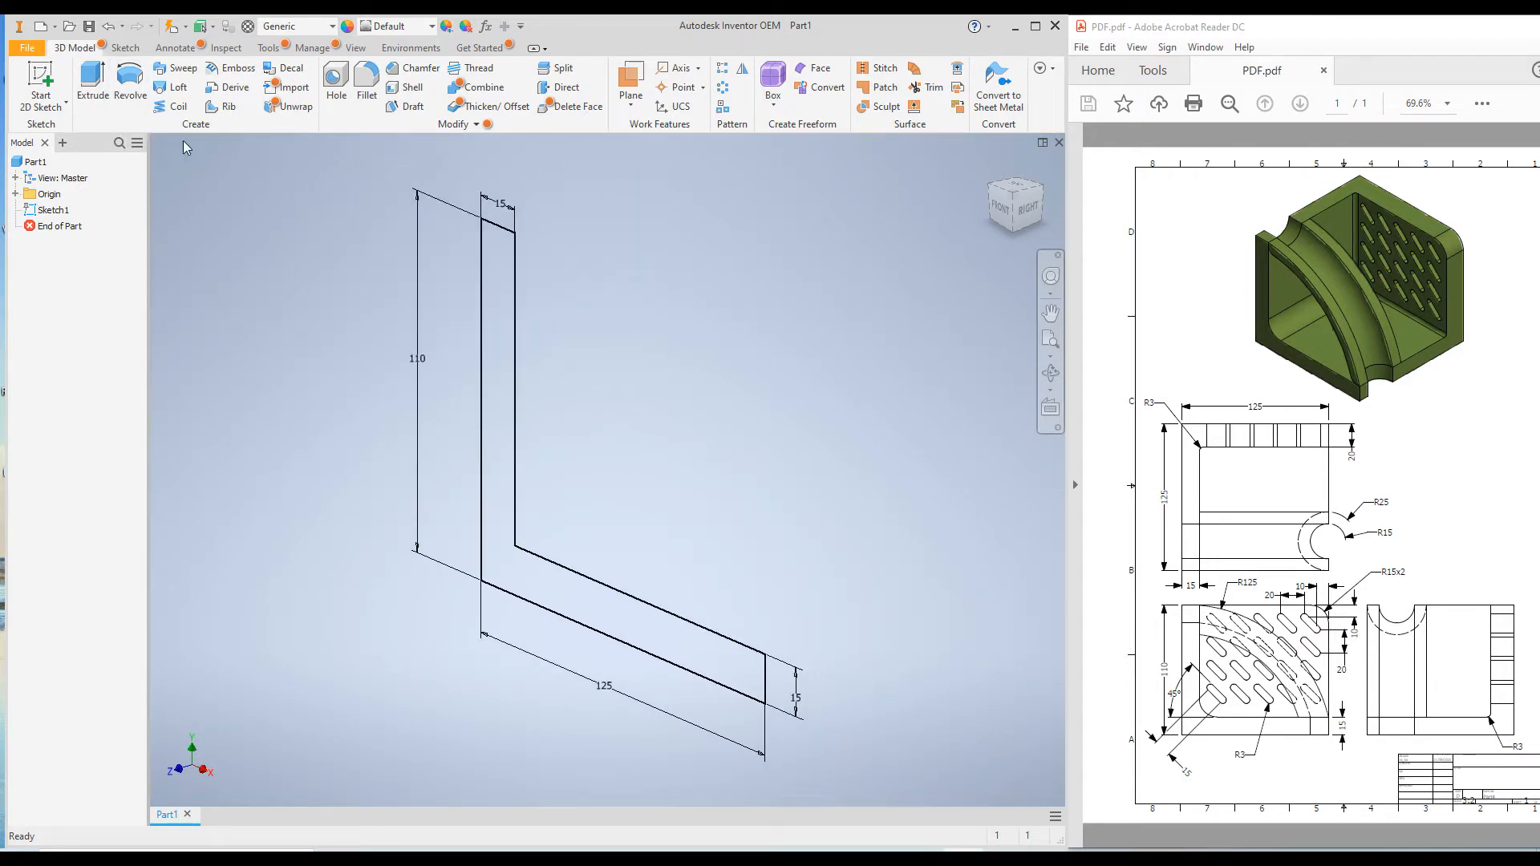
left_click(92, 86)
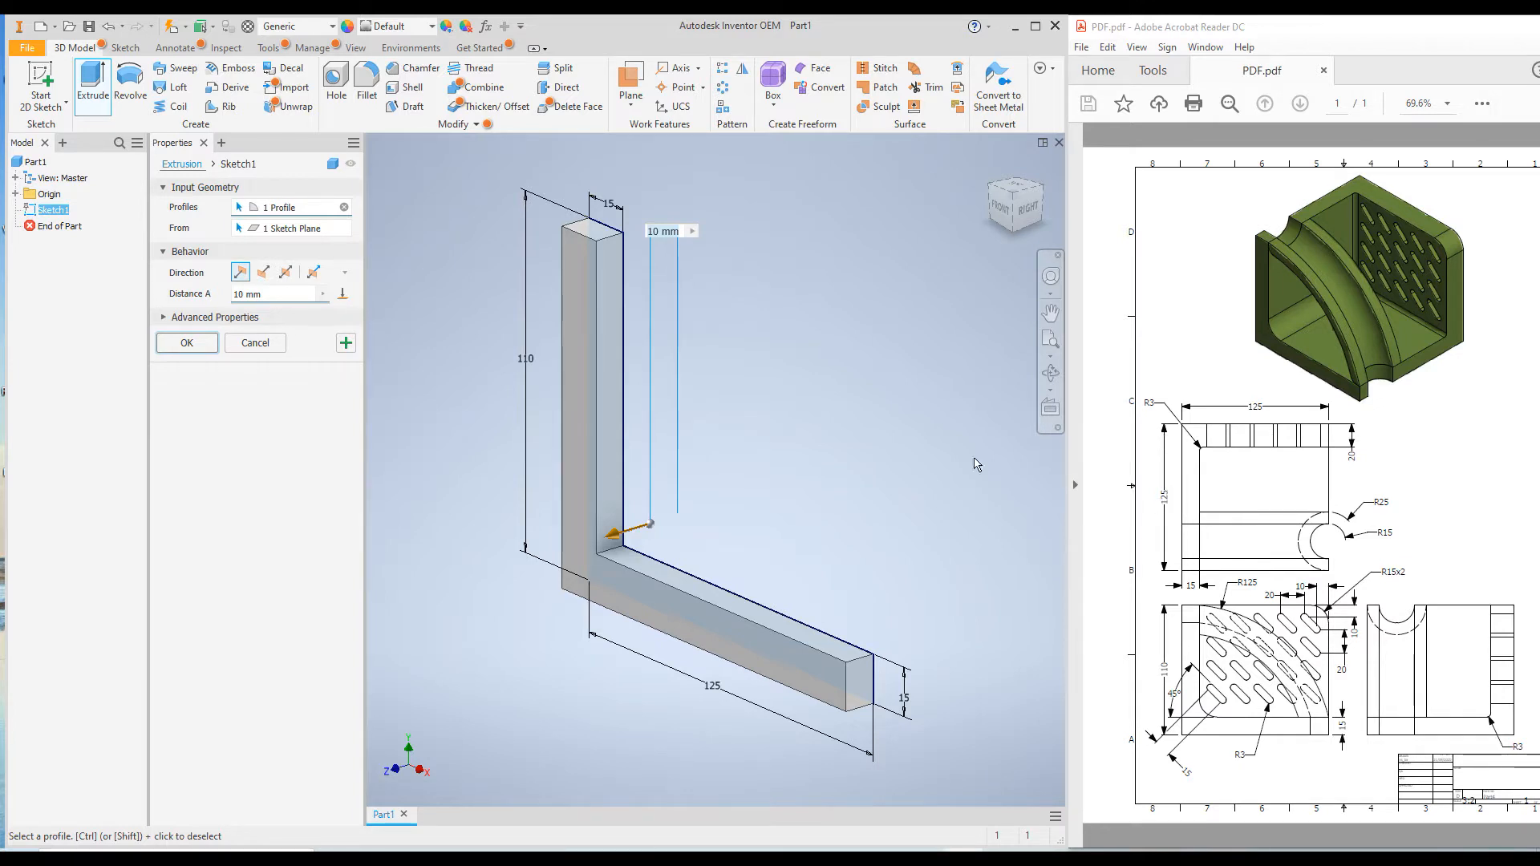
left_click_drag(276, 295, 175, 292)
type("125")
key("Return")
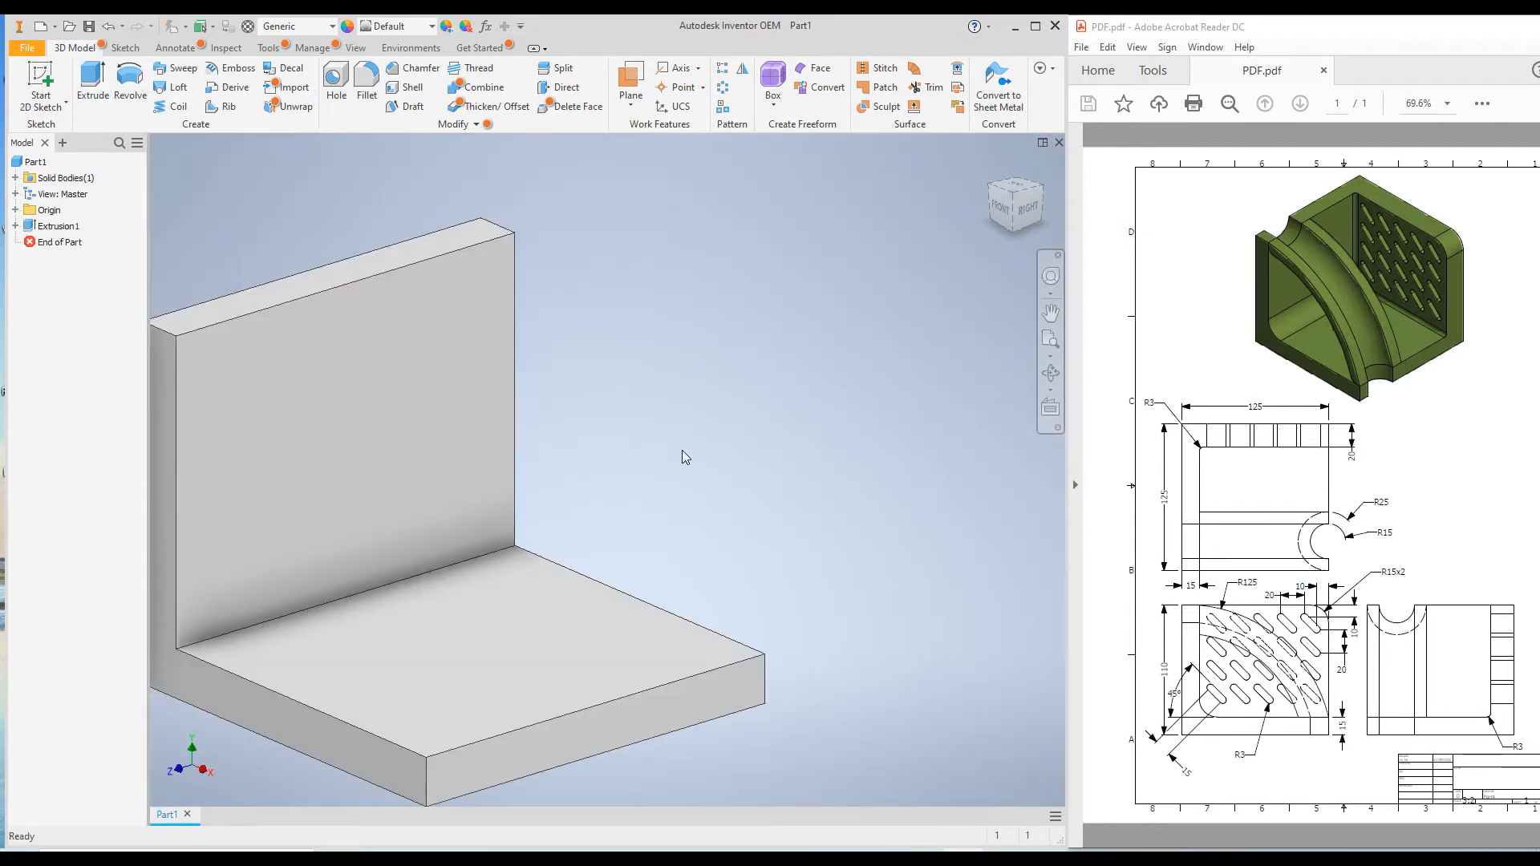
Edit the L profile's extrusion so its 125 mm distance runs symmetrically to both sides of the sketch plane
scroll(681, 457, "down", 5)
left_click(55, 227)
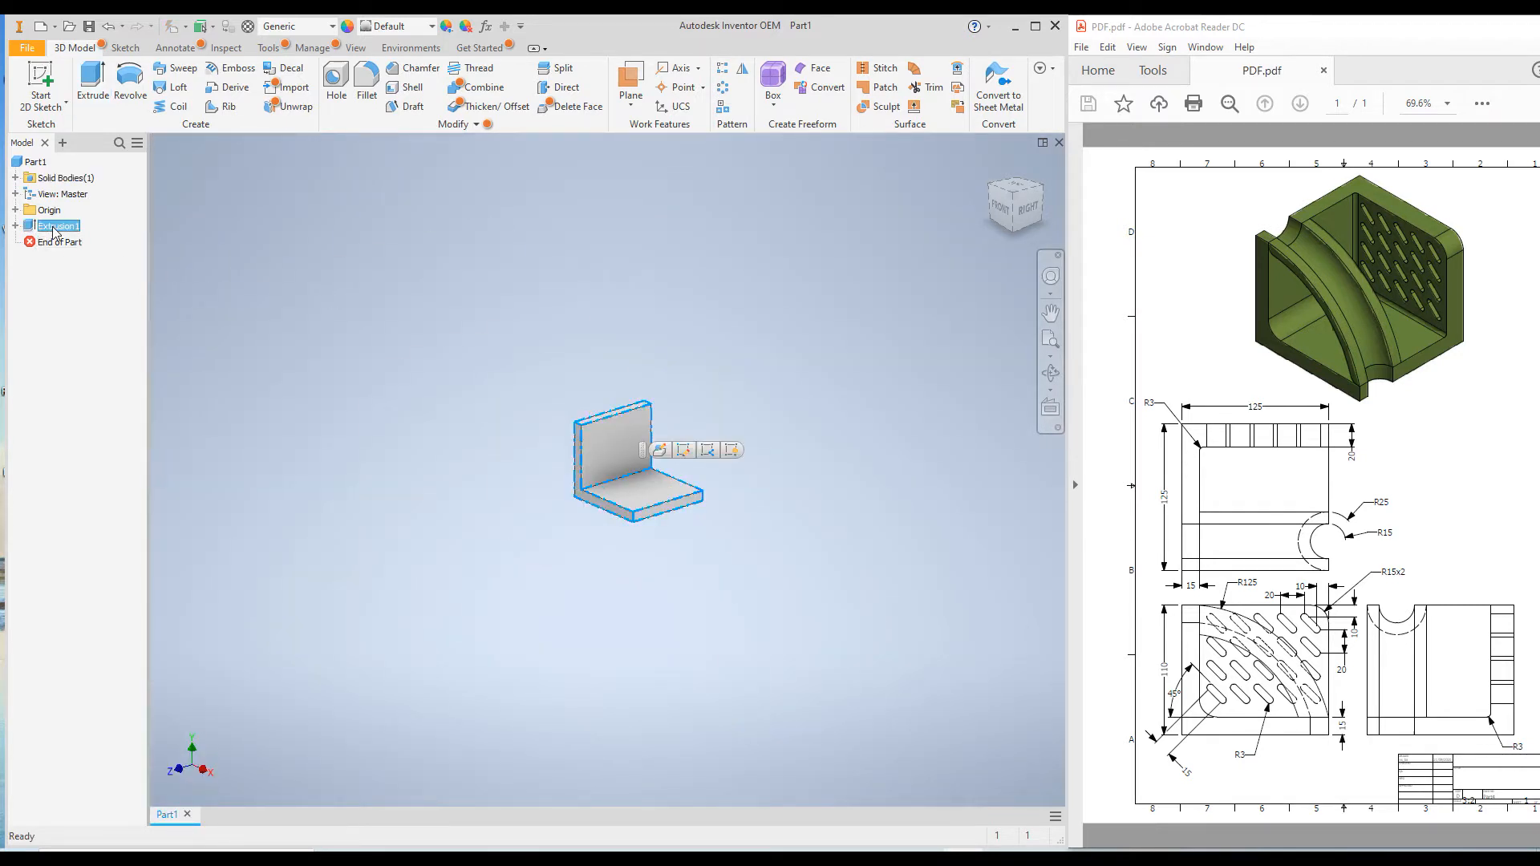
right_click(53, 228)
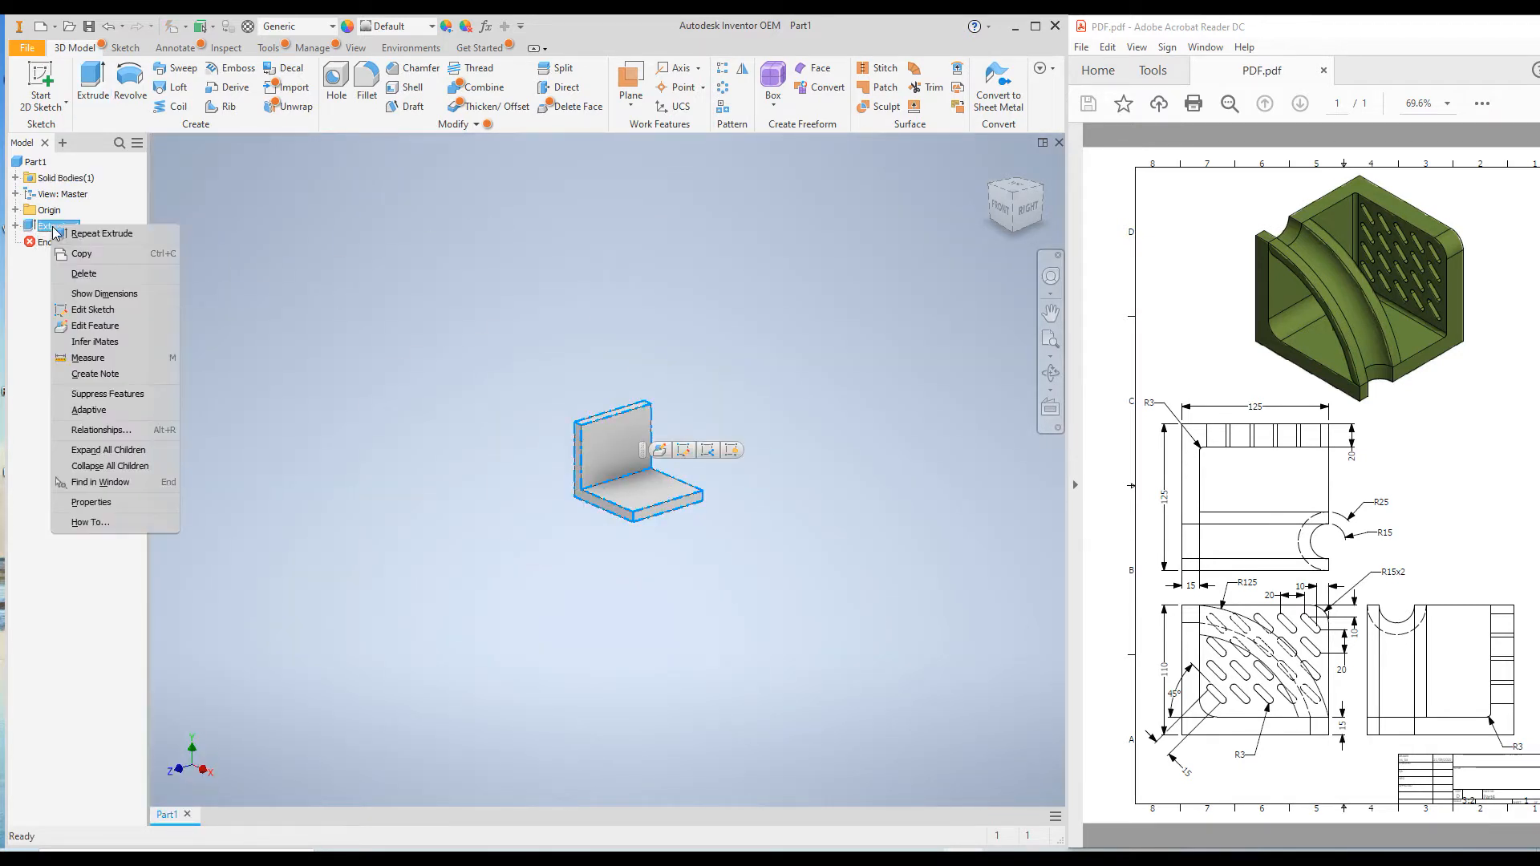
left_click(80, 325)
scroll(746, 553, "up", 4)
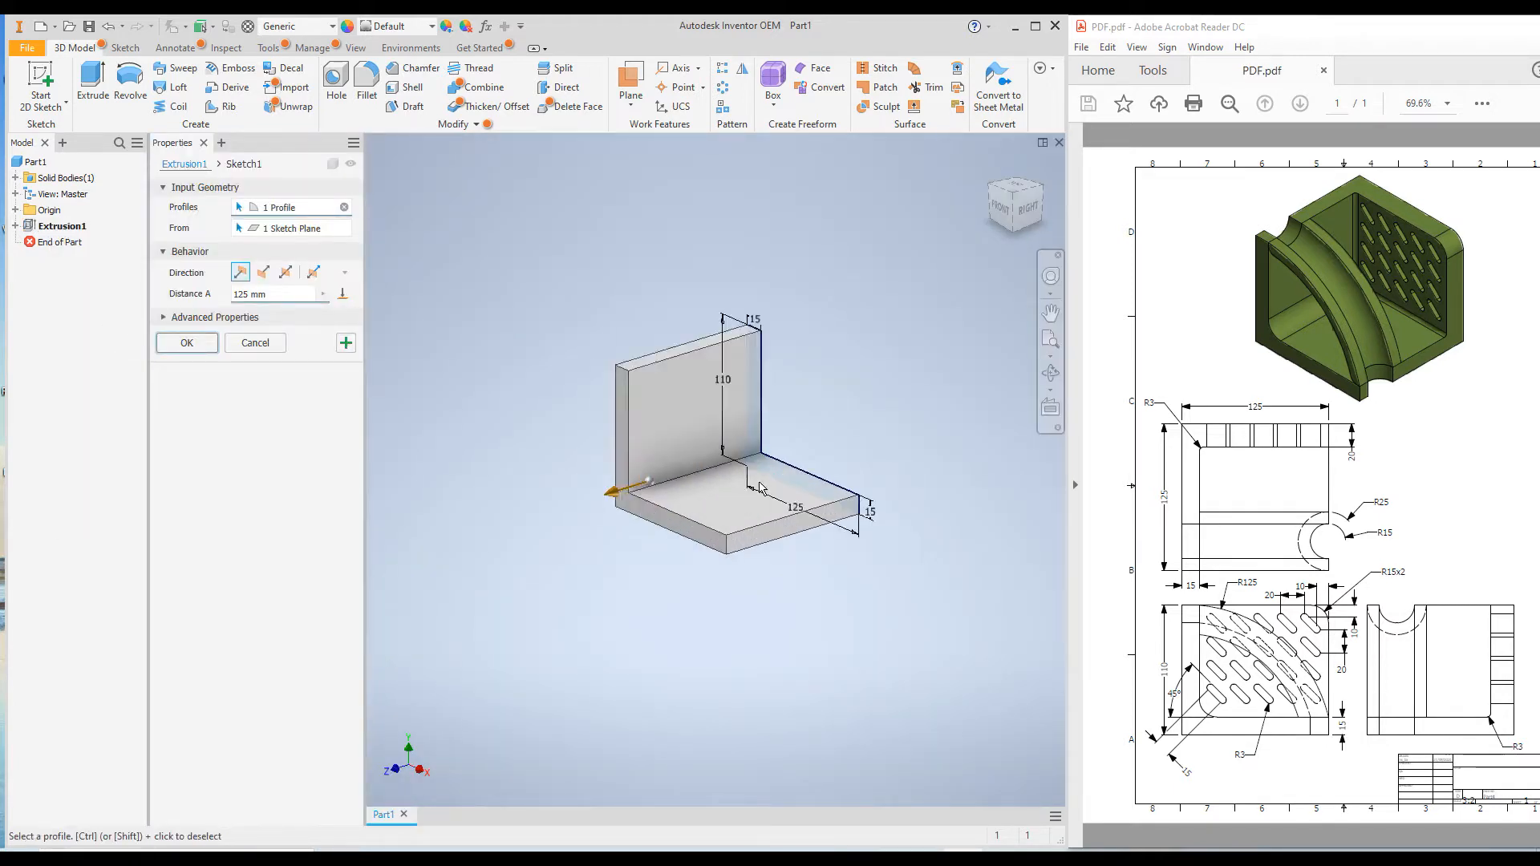
scroll(762, 546, "down", 3)
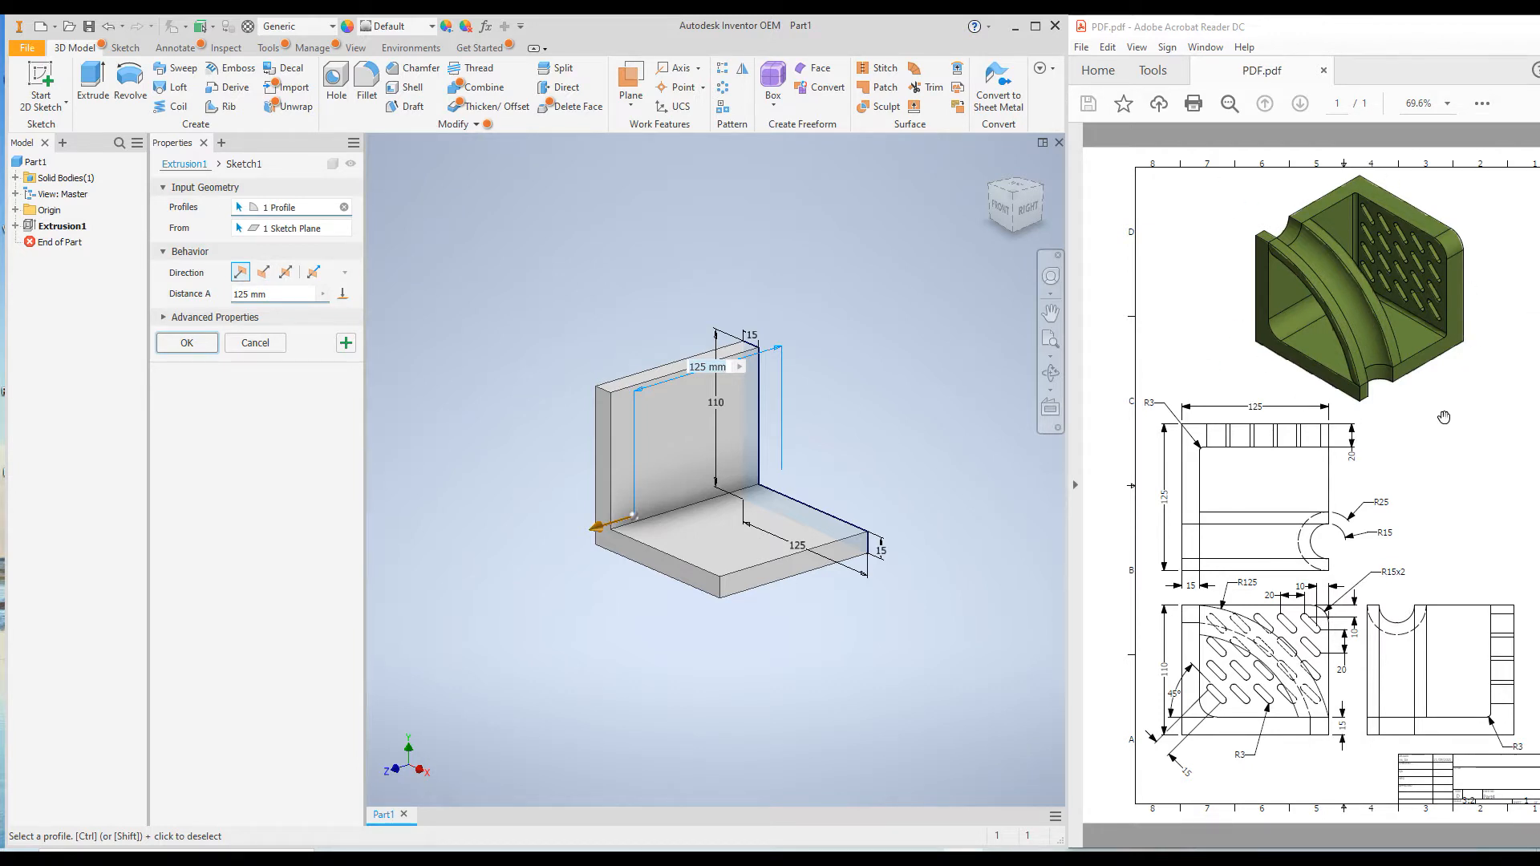
left_click(260, 274)
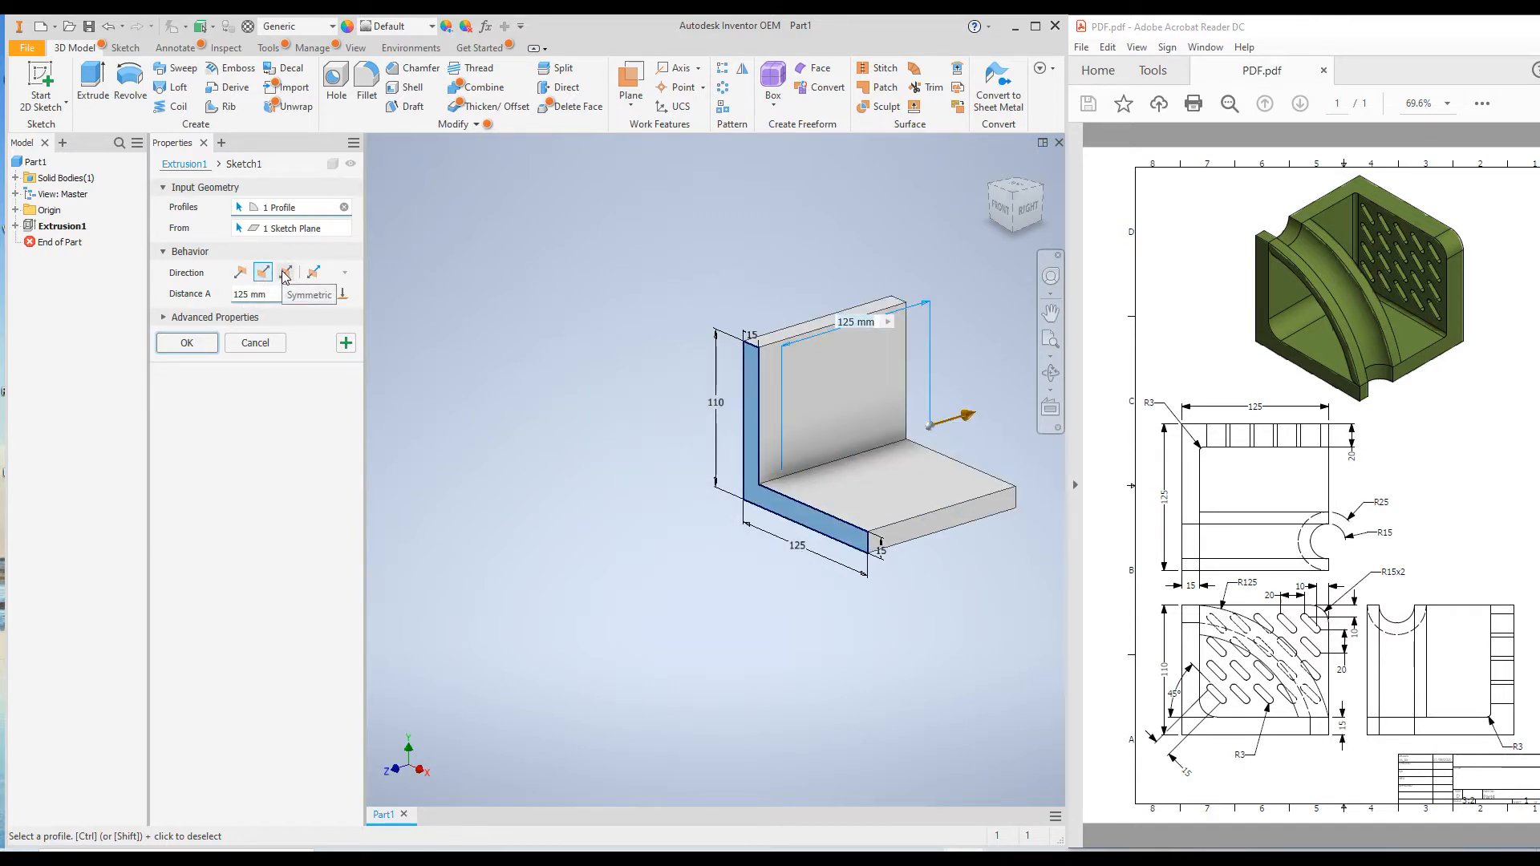
left_click(287, 273)
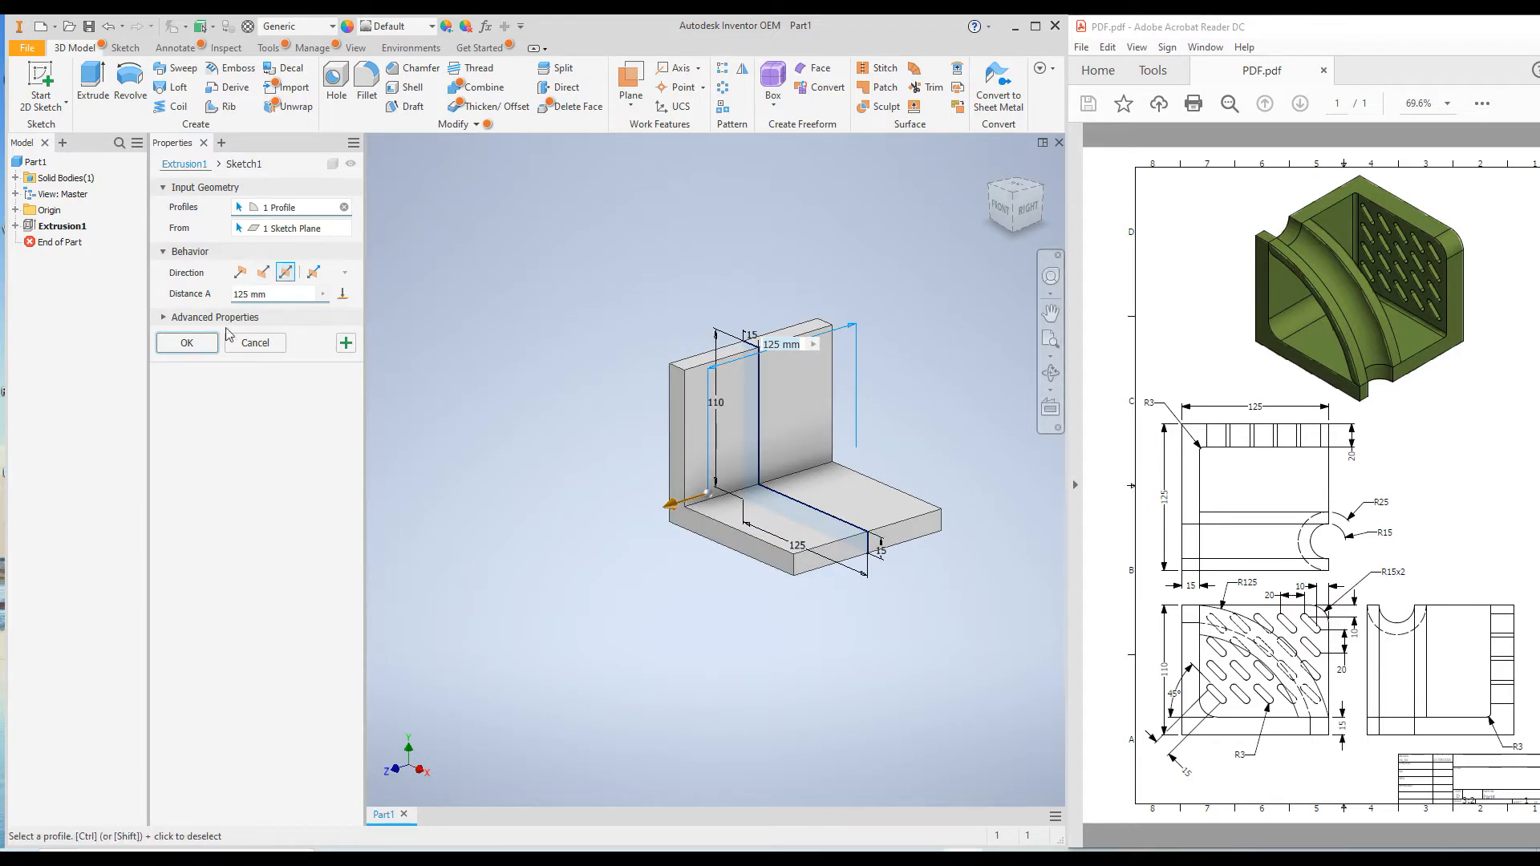
left_click(186, 344)
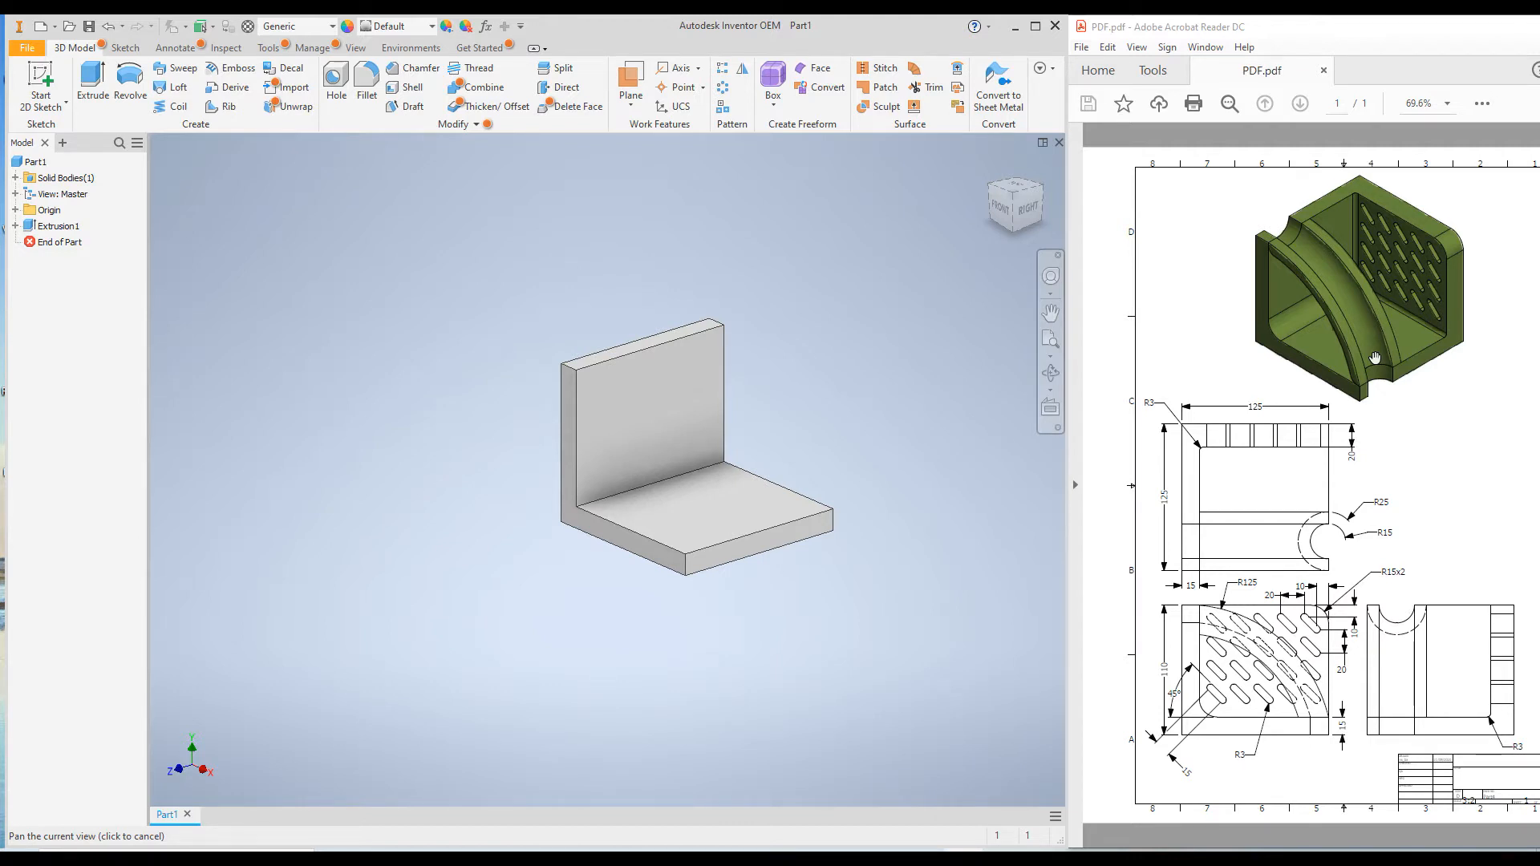
Start a sketch on the upright leg's inner face and draw a circle about 42 mm in diameter, centred on the top edge and passing through its front corner
left_click(603, 417)
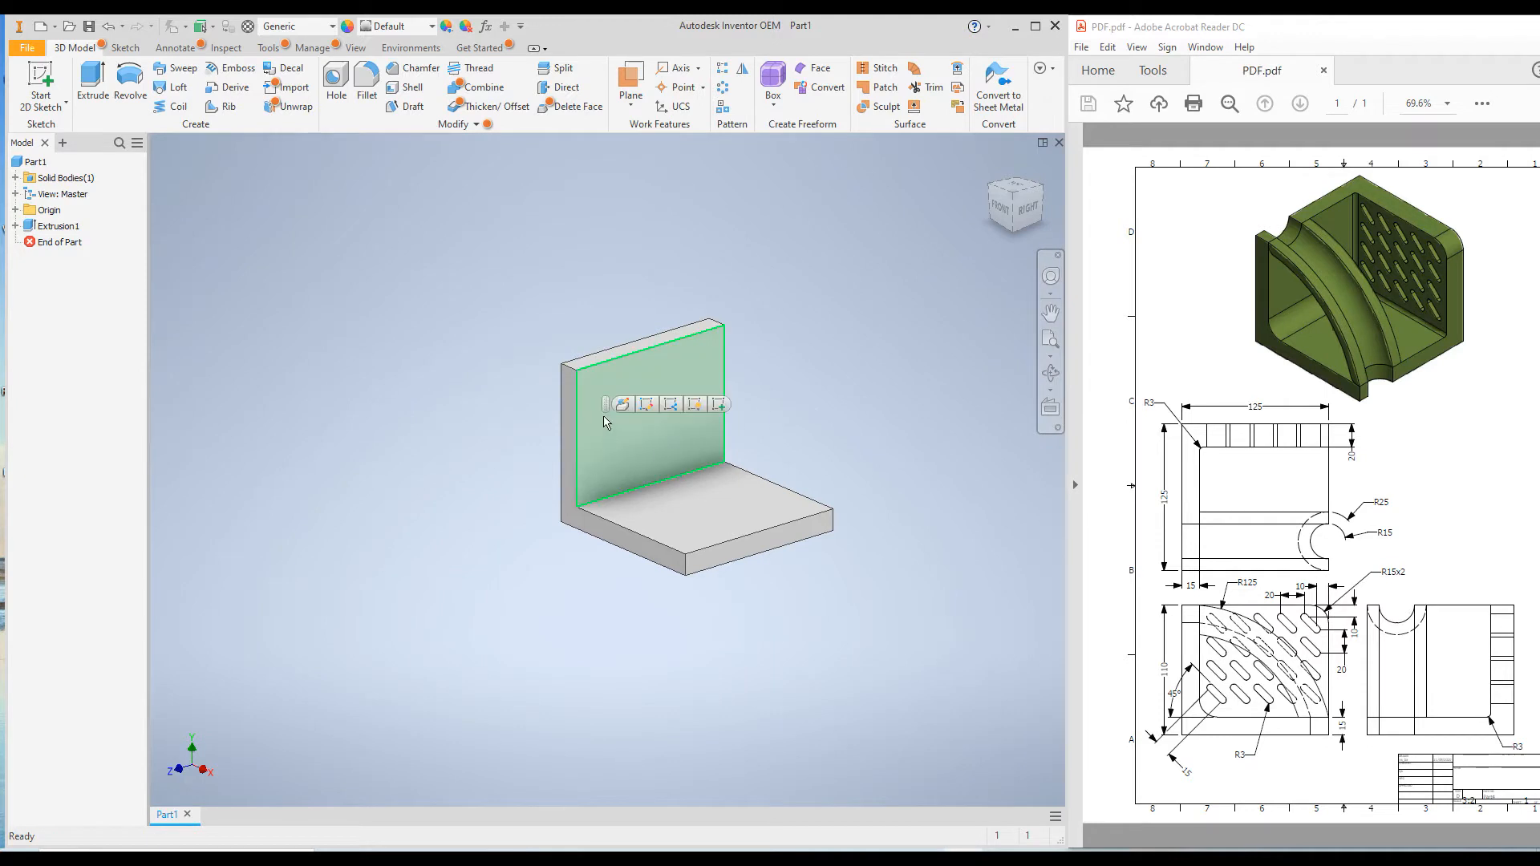
right_click(602, 417)
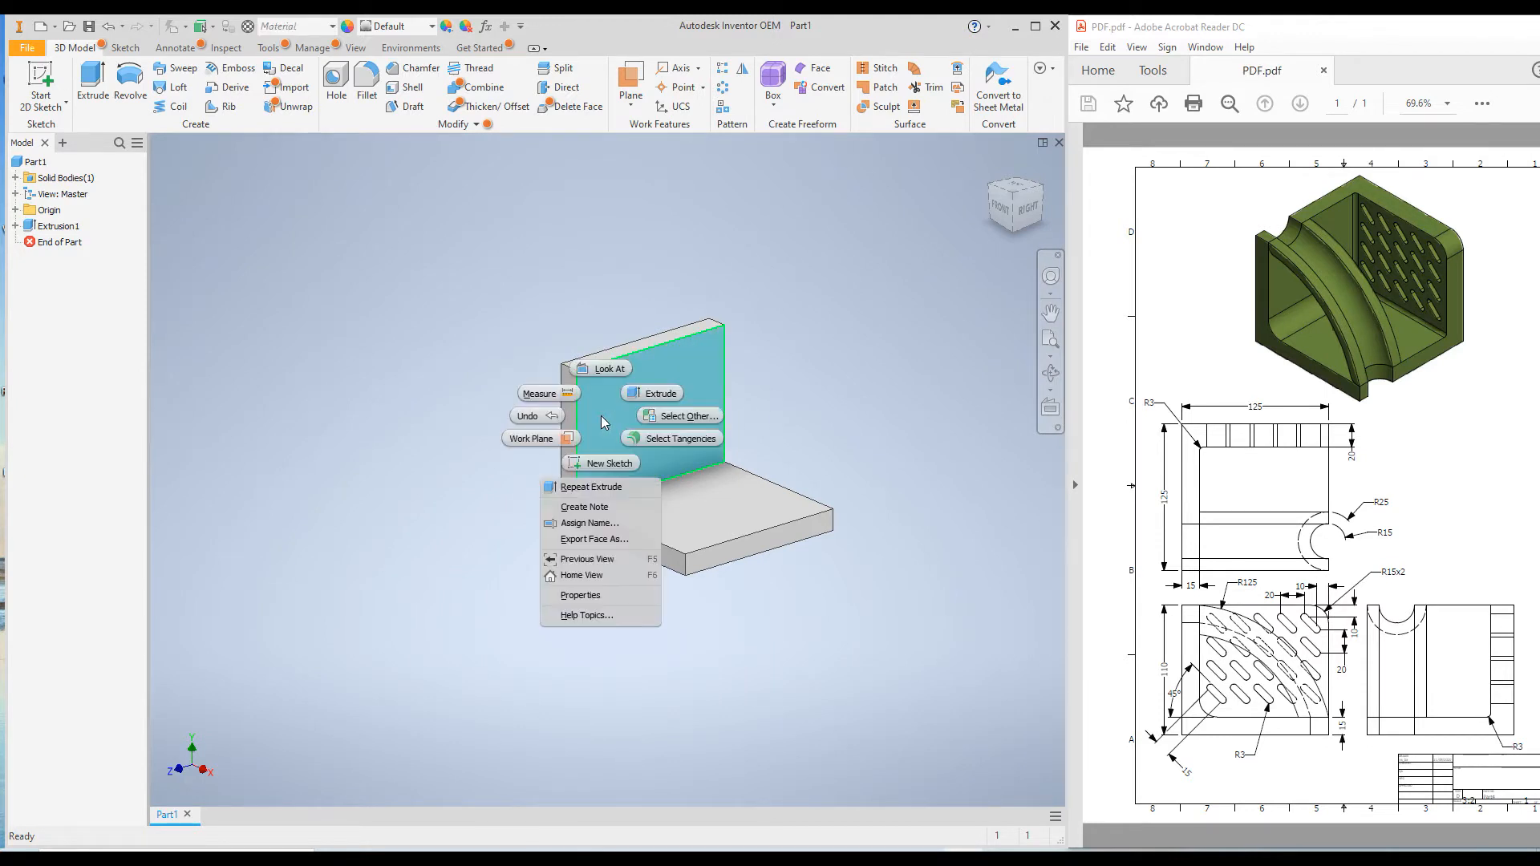
left_click(594, 466)
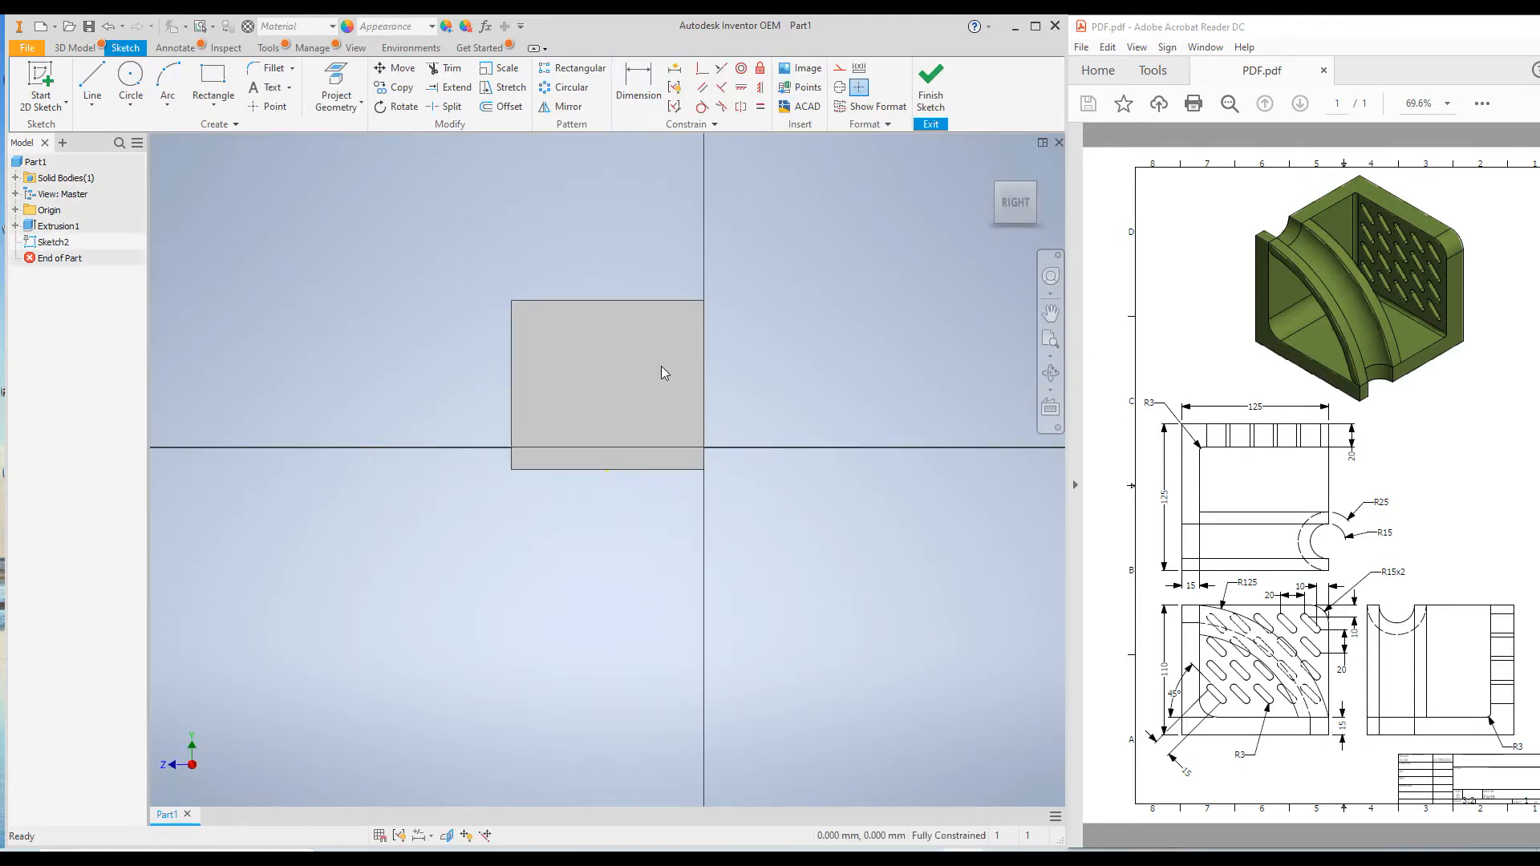
left_click(132, 78)
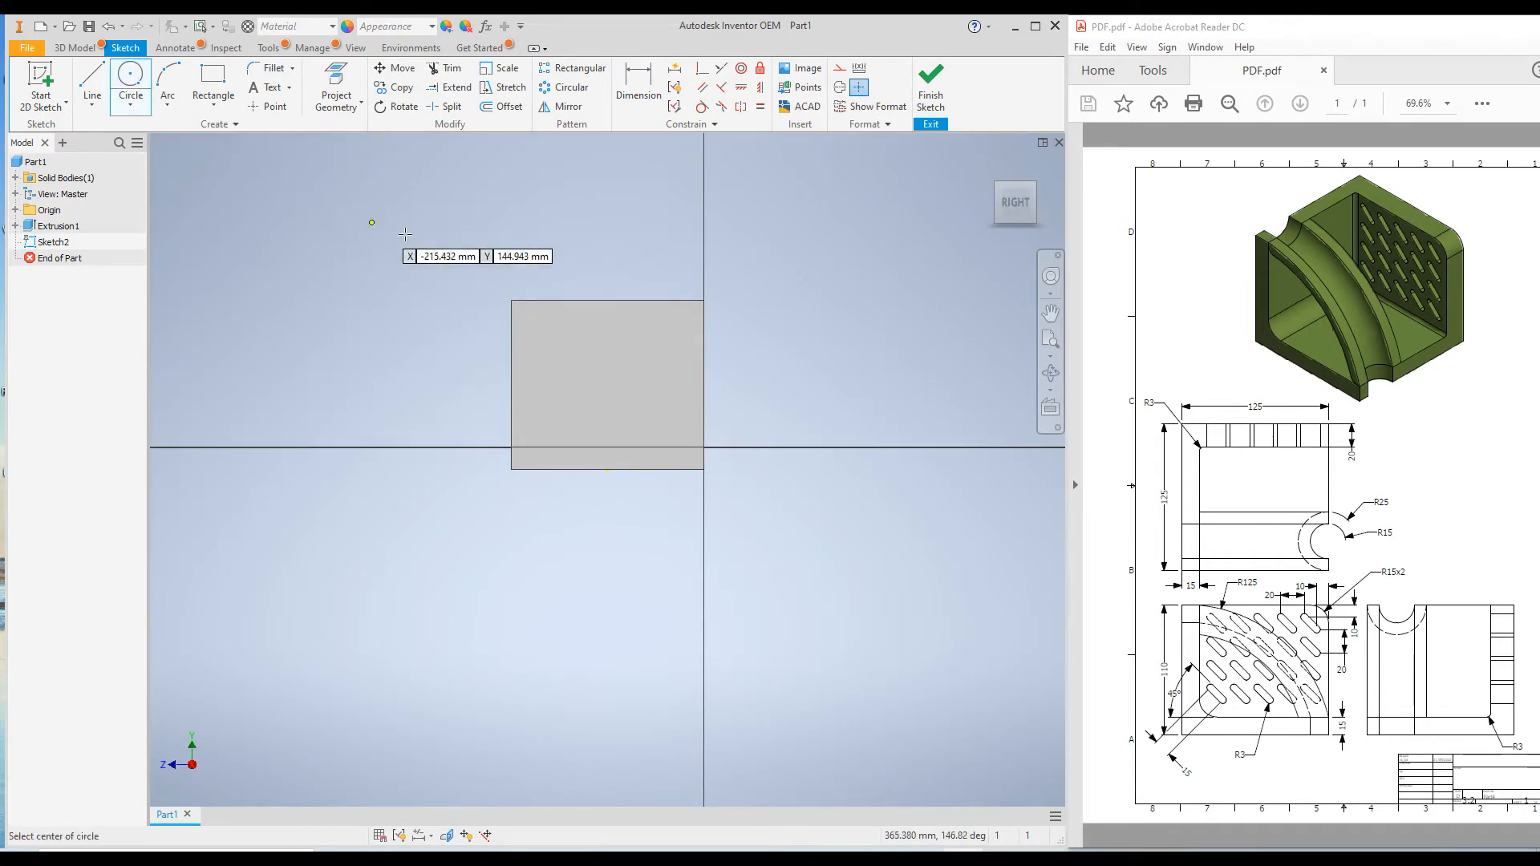
left_click(544, 301)
left_click(511, 301)
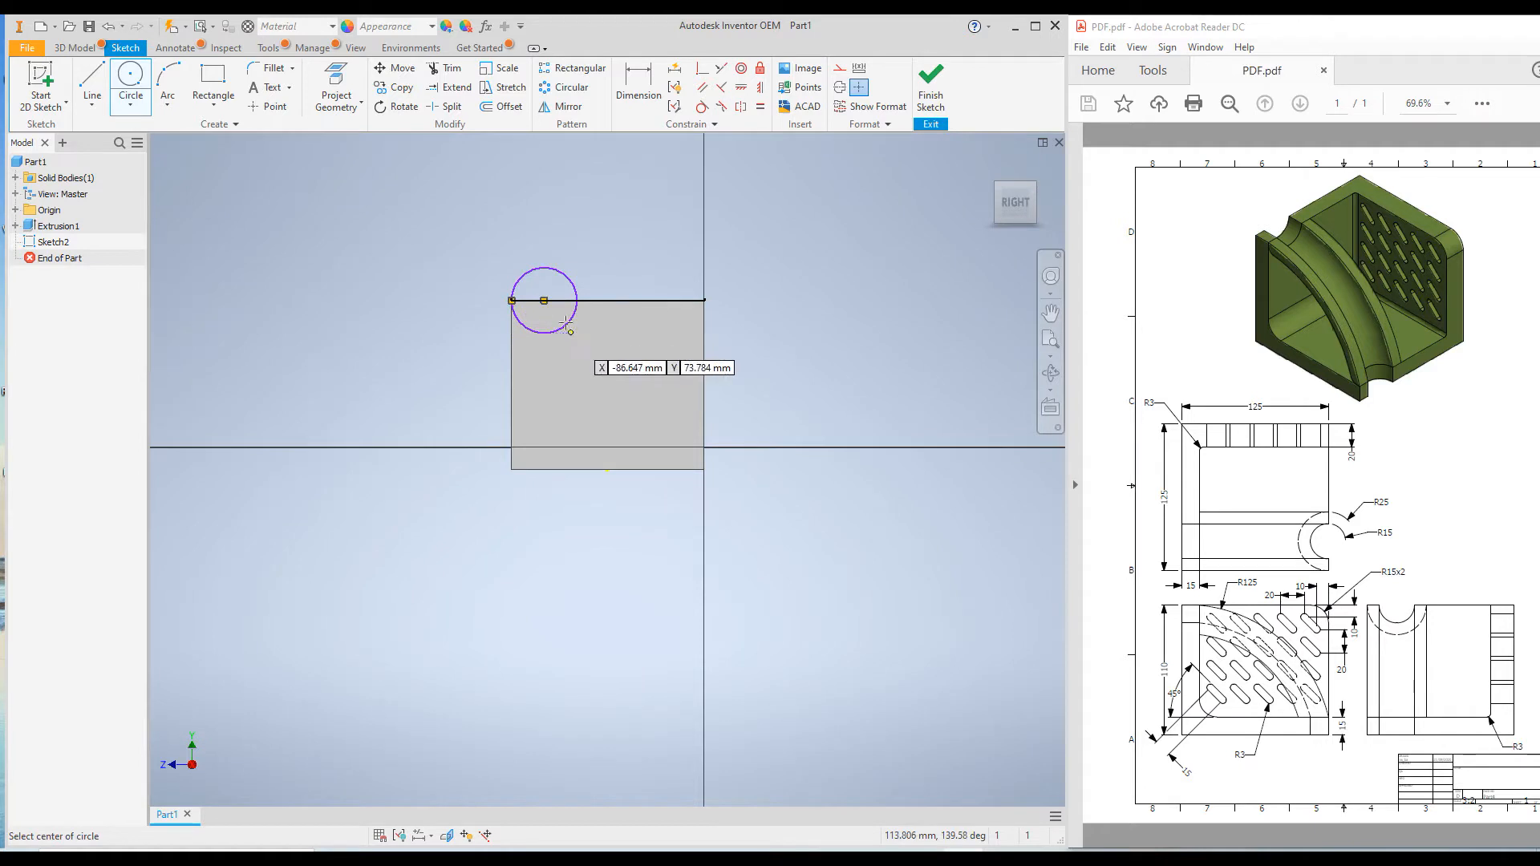
Draw a smaller concentric circle about 29 mm in diameter inside the first circle
scroll(545, 304, "down", 4)
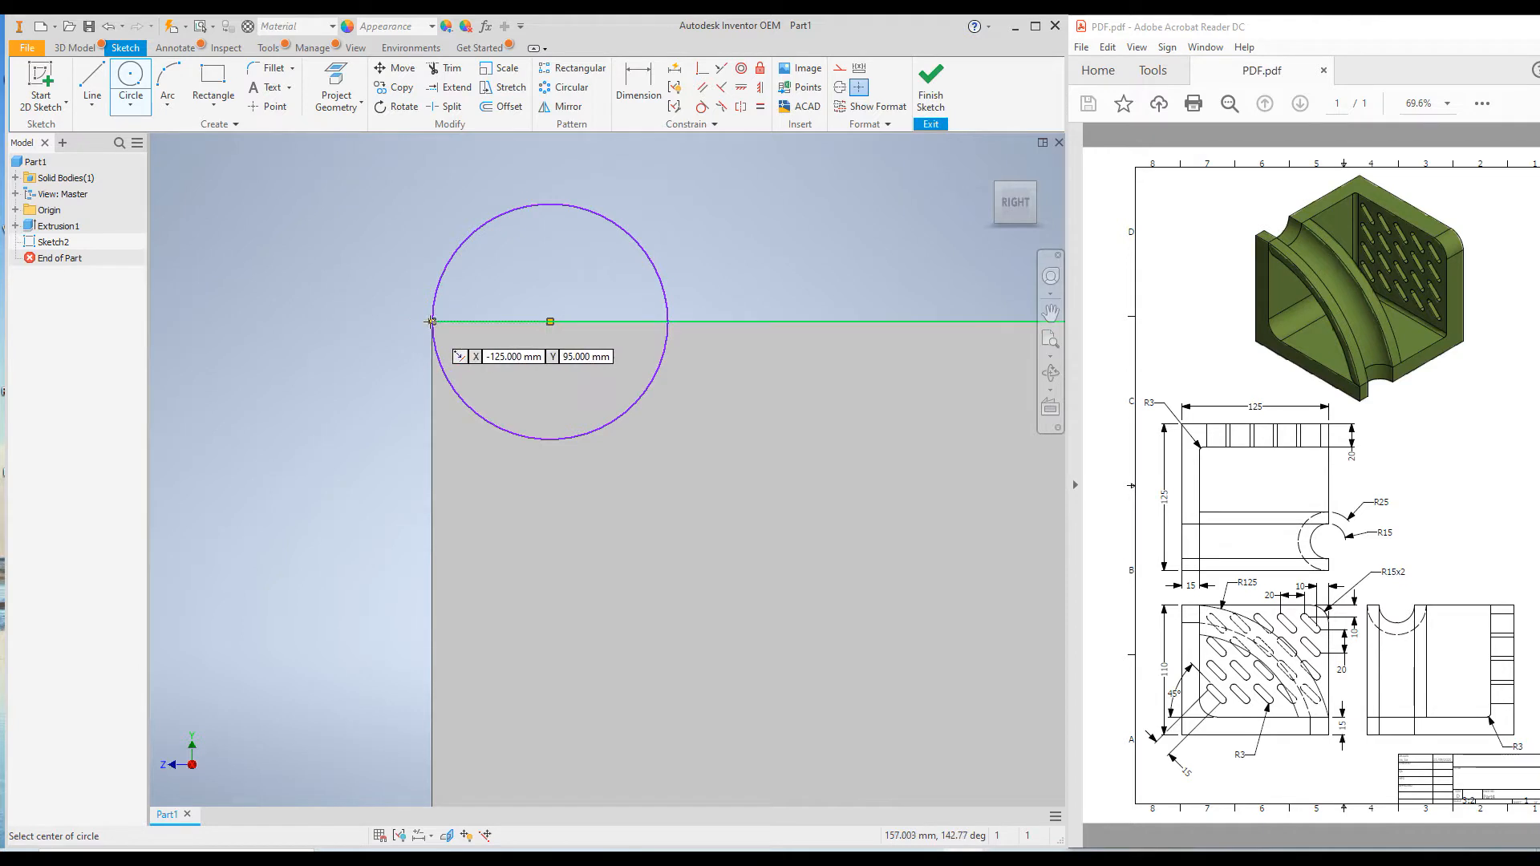
left_click(550, 322)
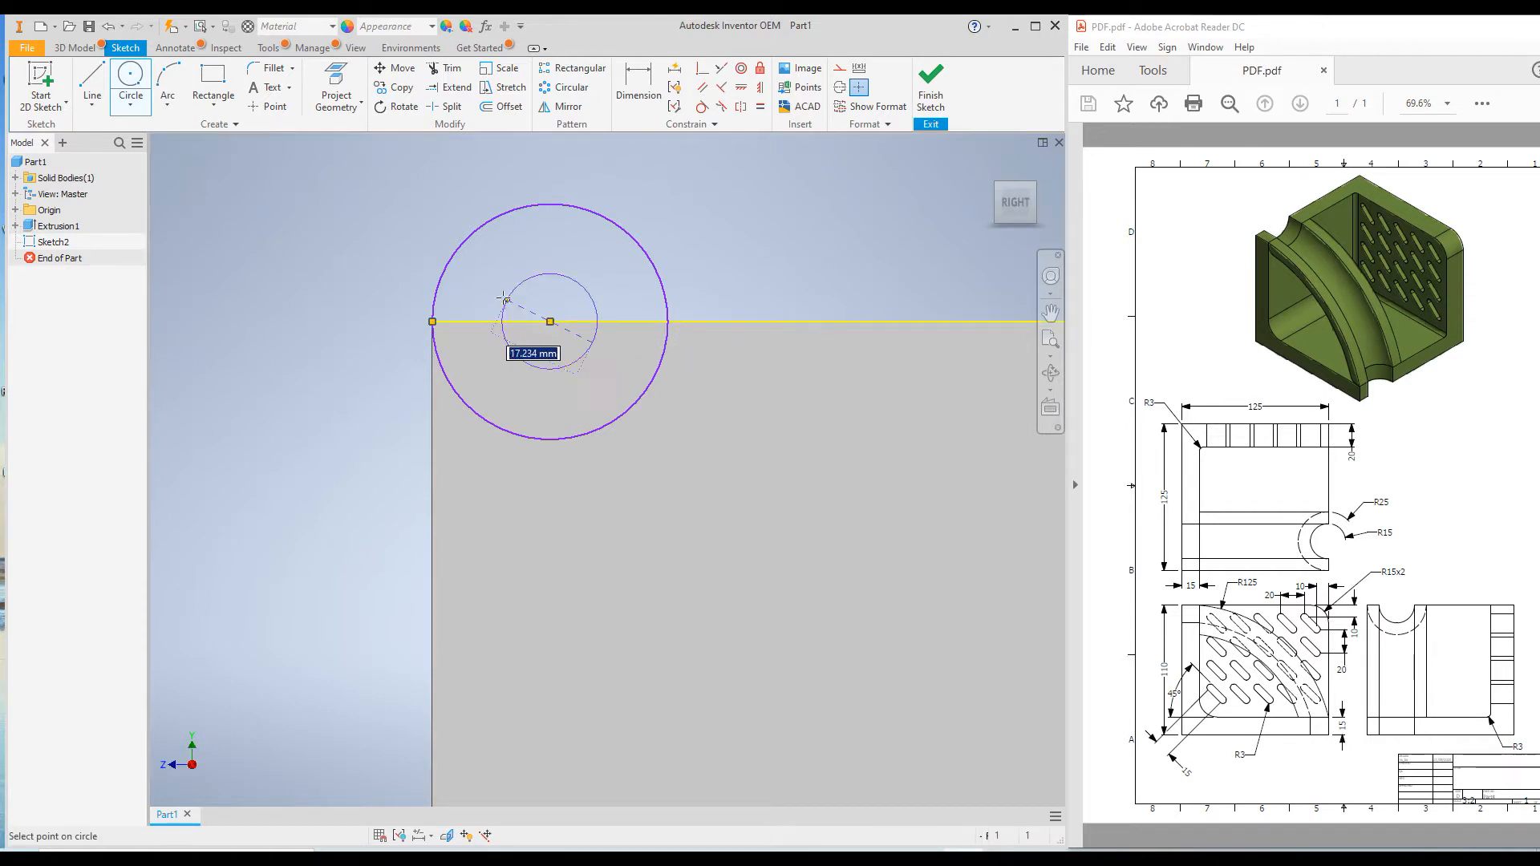
left_click(482, 276)
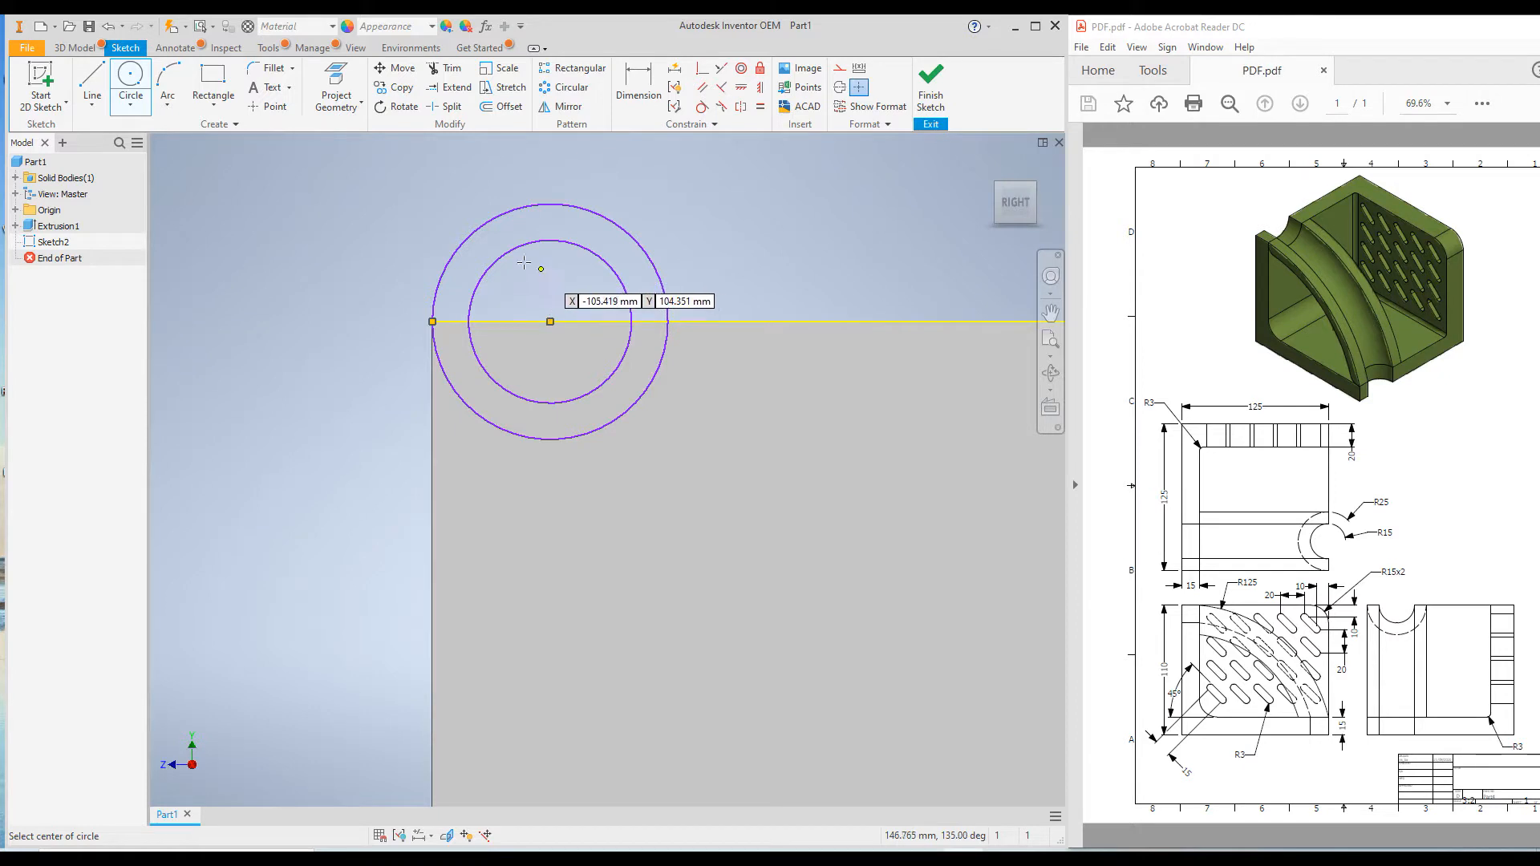
Dimension the outer circle's diameter to 50 mm
left_click(641, 87)
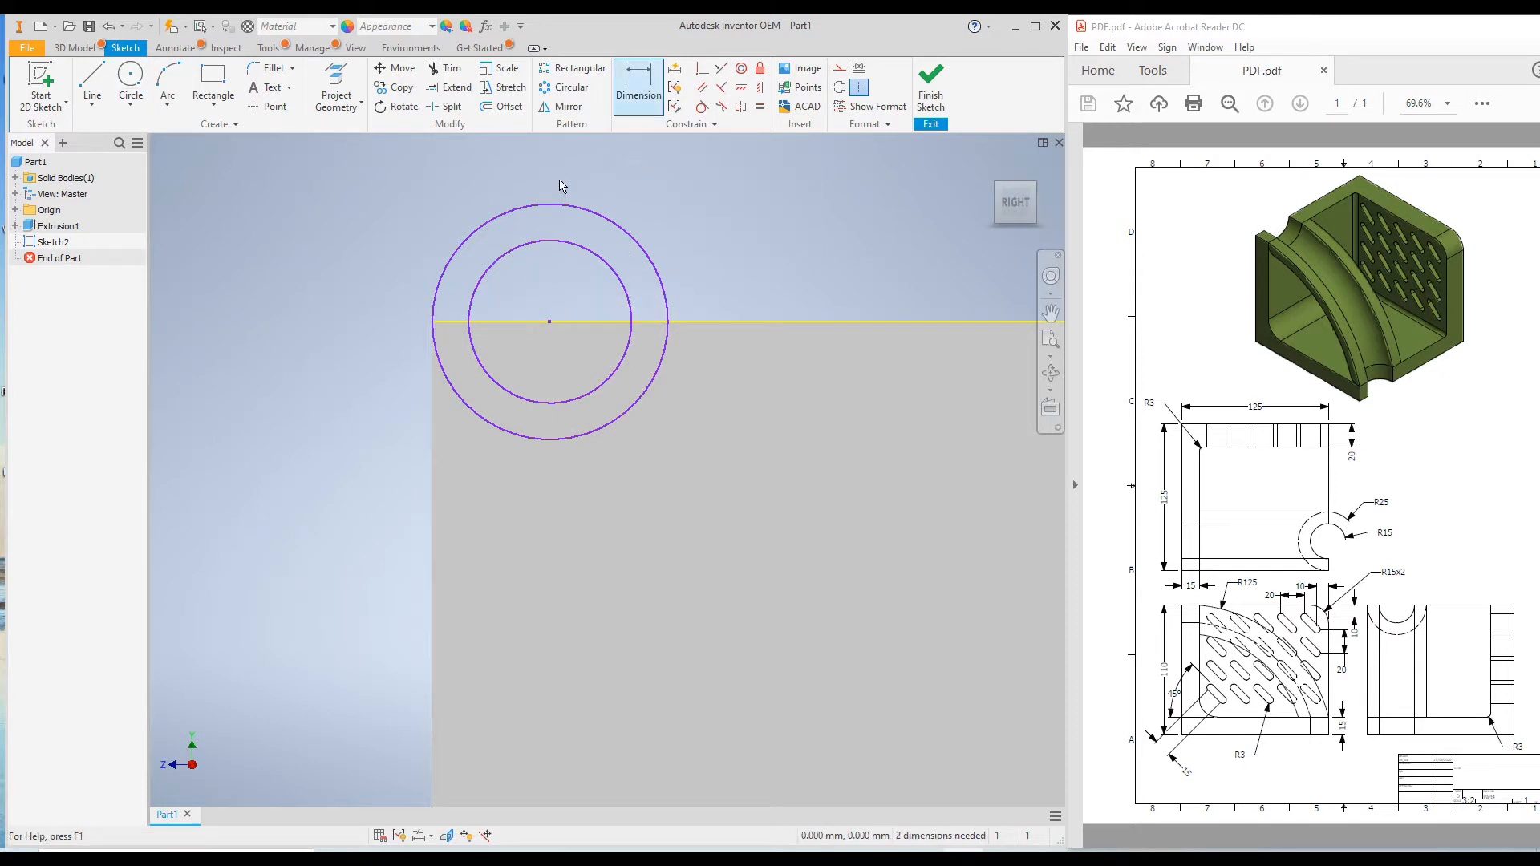
left_click(436, 291)
left_click(329, 320)
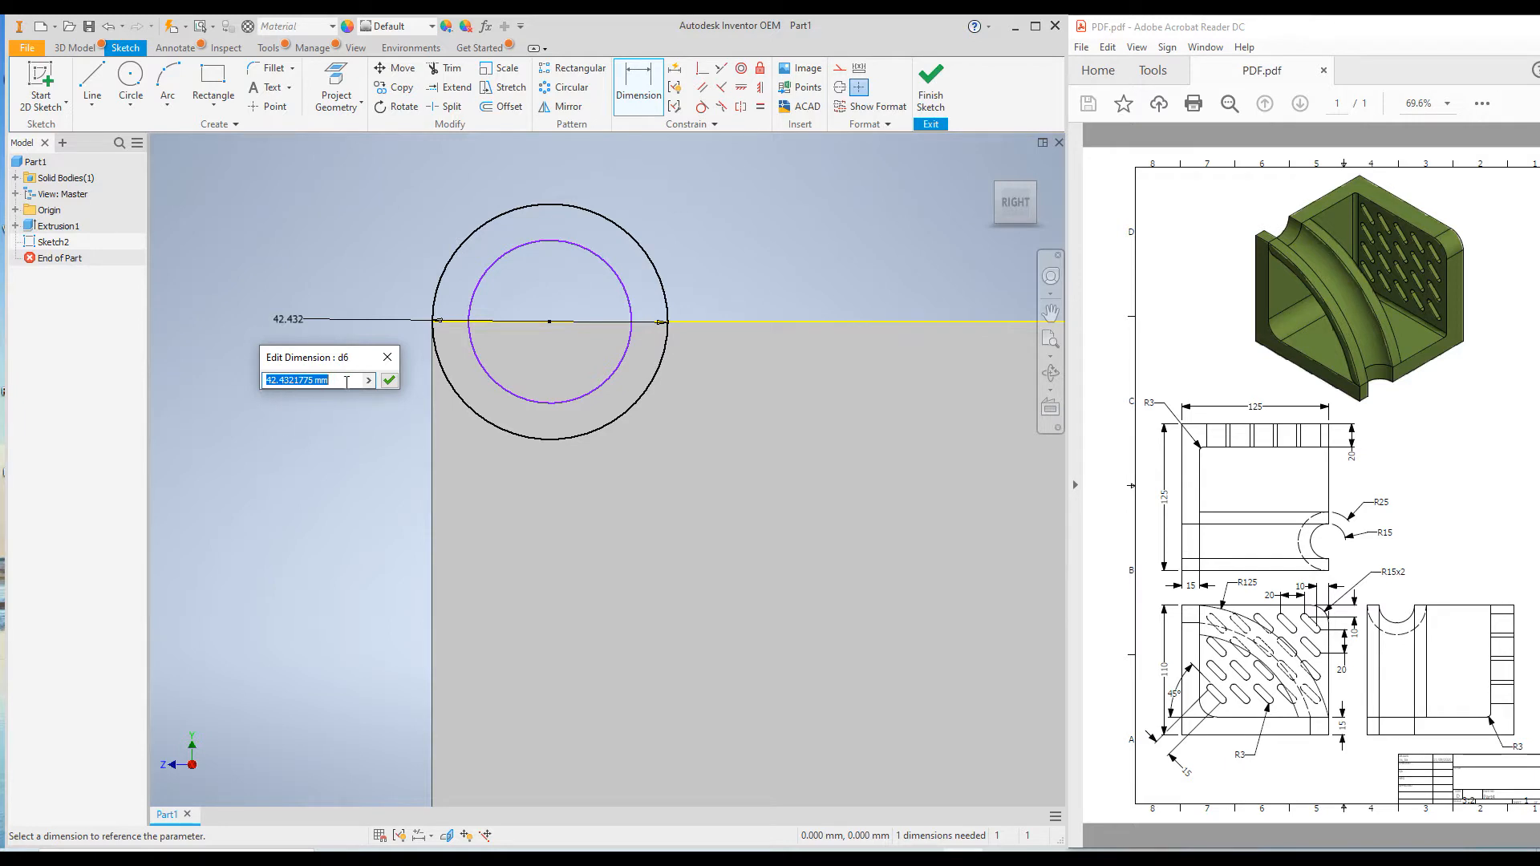
type("50")
key("Return")
Dimension the inner circle's diameter to 30 mm and finish the sketch
left_click(509, 377)
left_click(333, 402)
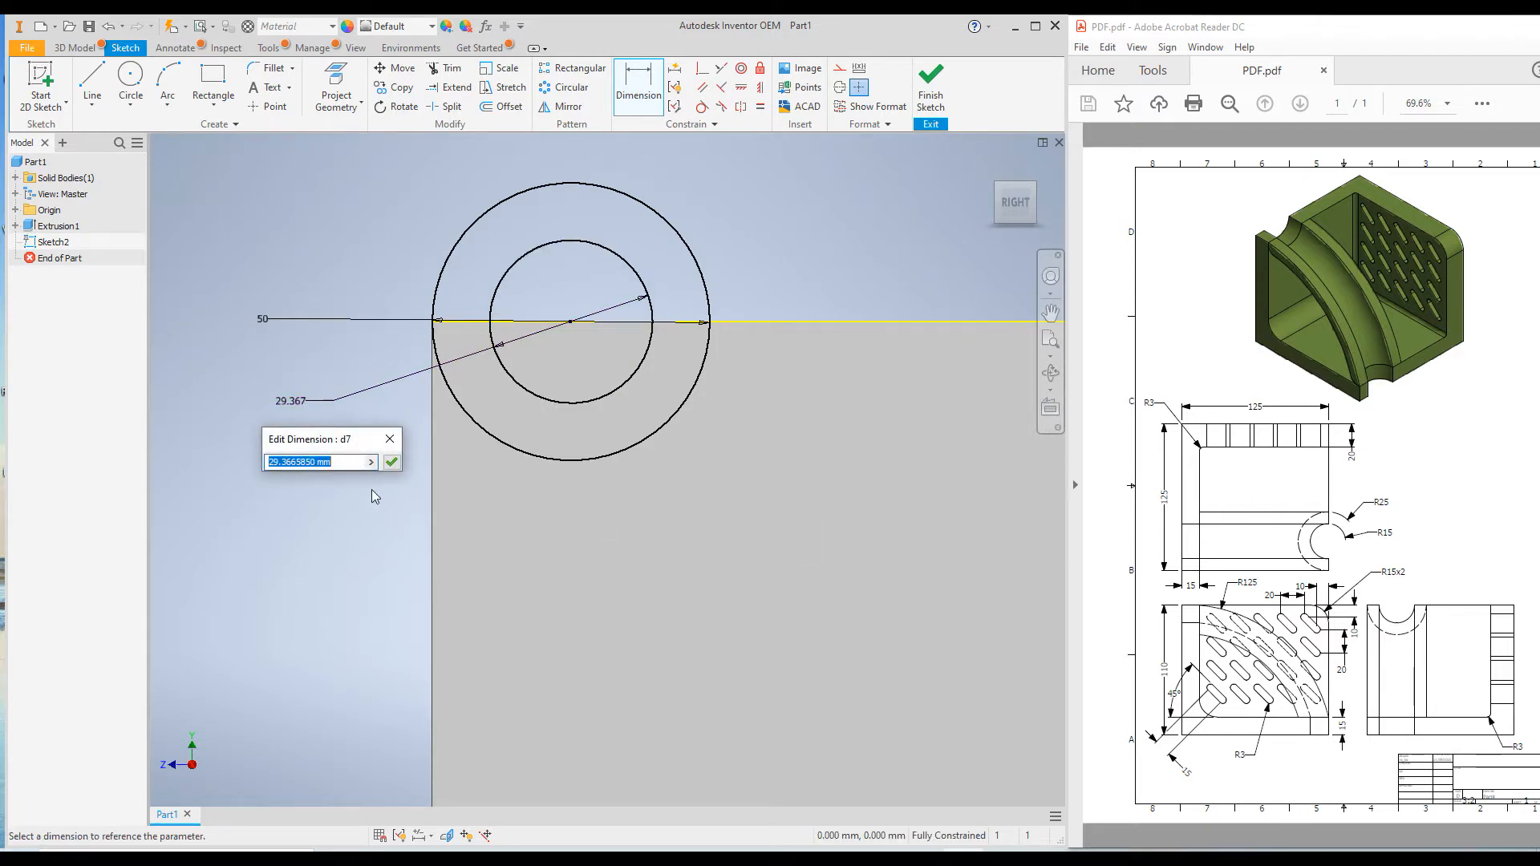
type("30")
key("Return")
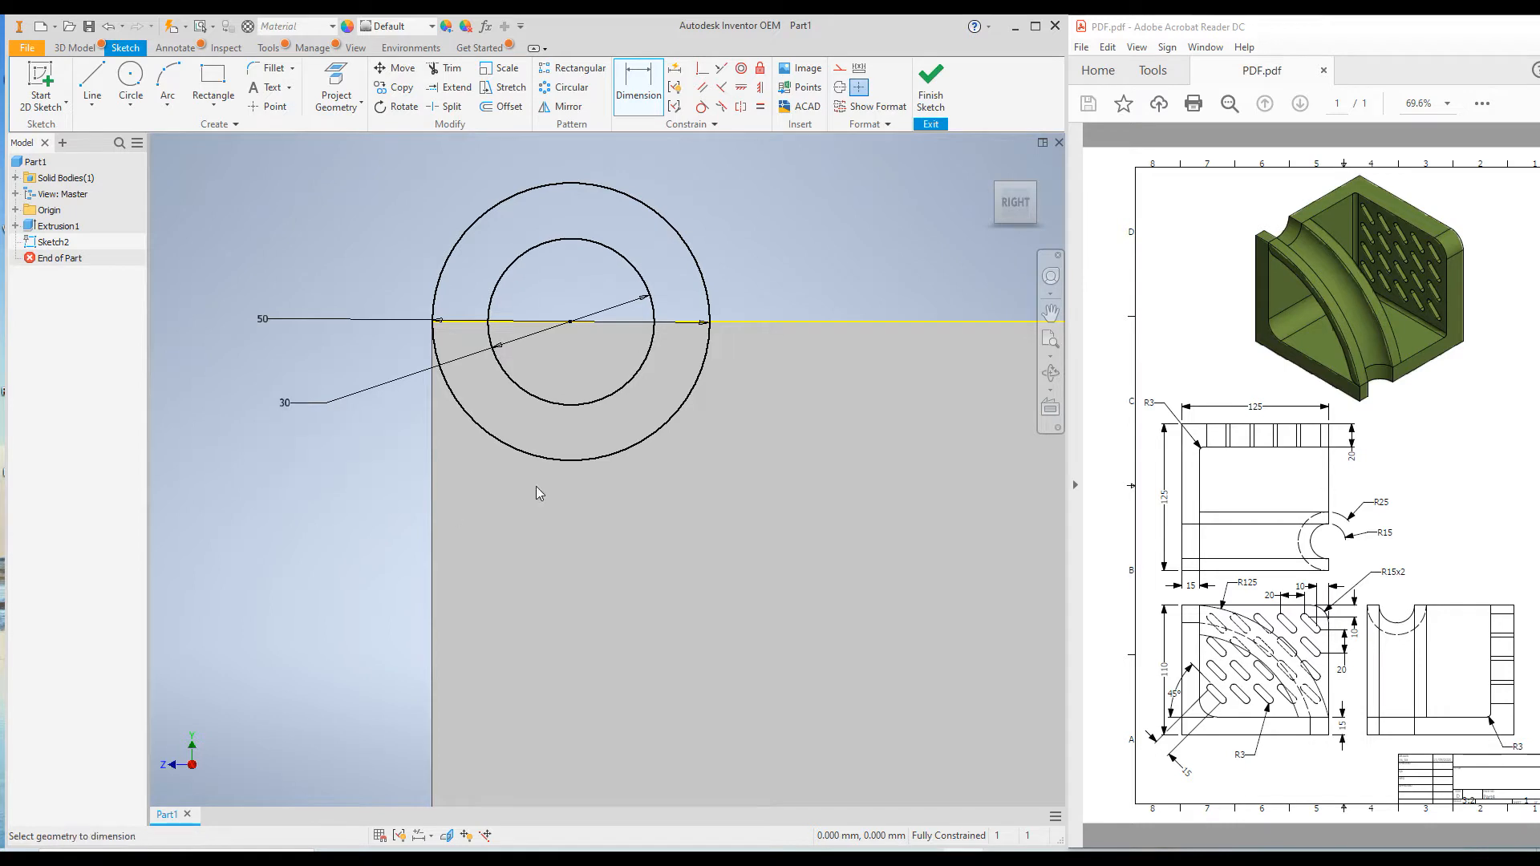
scroll(471, 412, "down", 4)
scroll(616, 423, "up", 2)
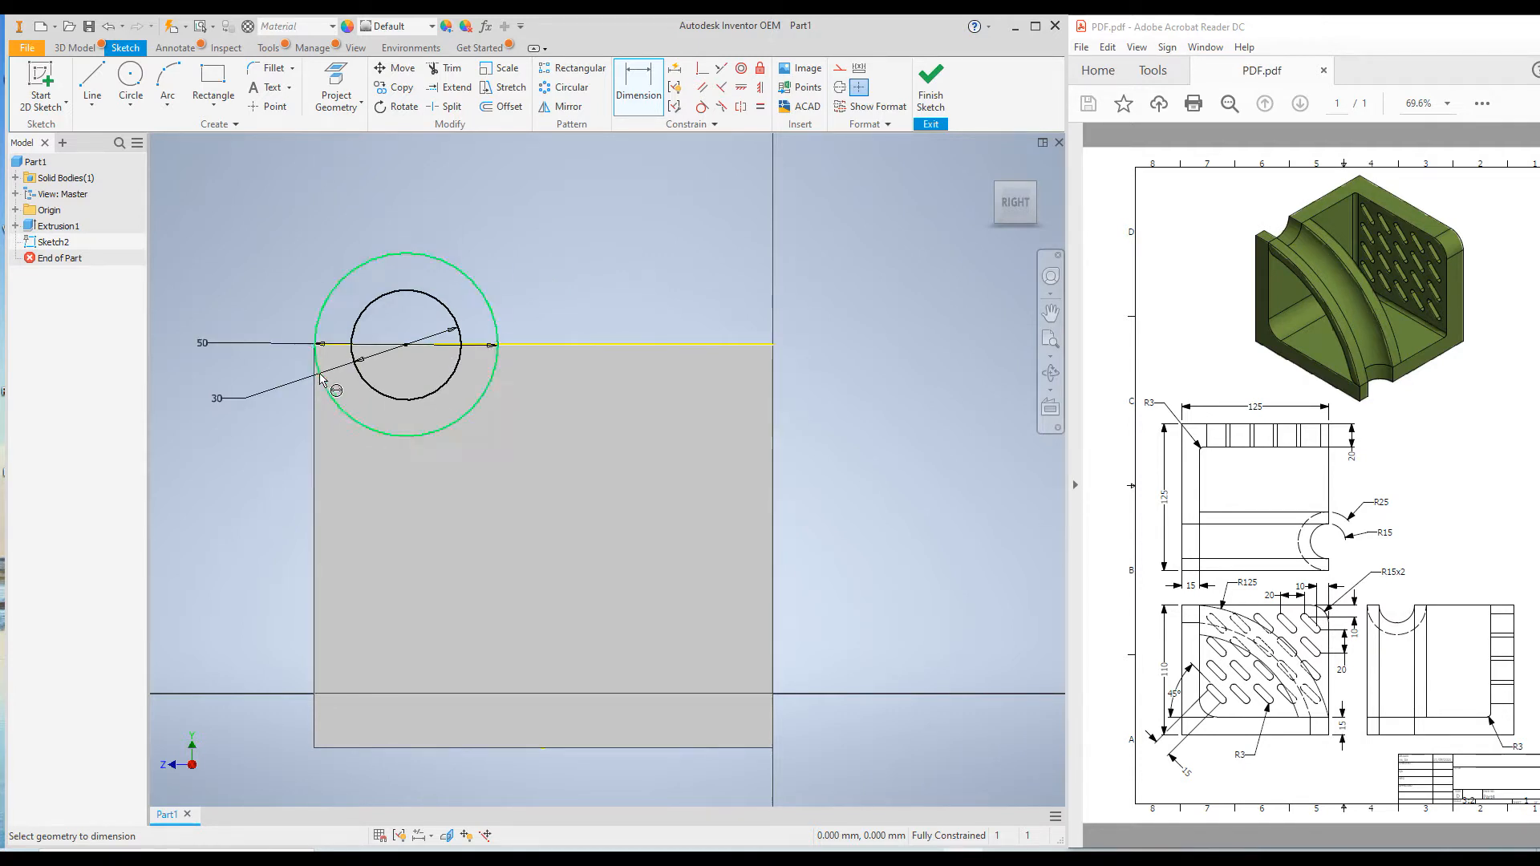
left_click(472, 353)
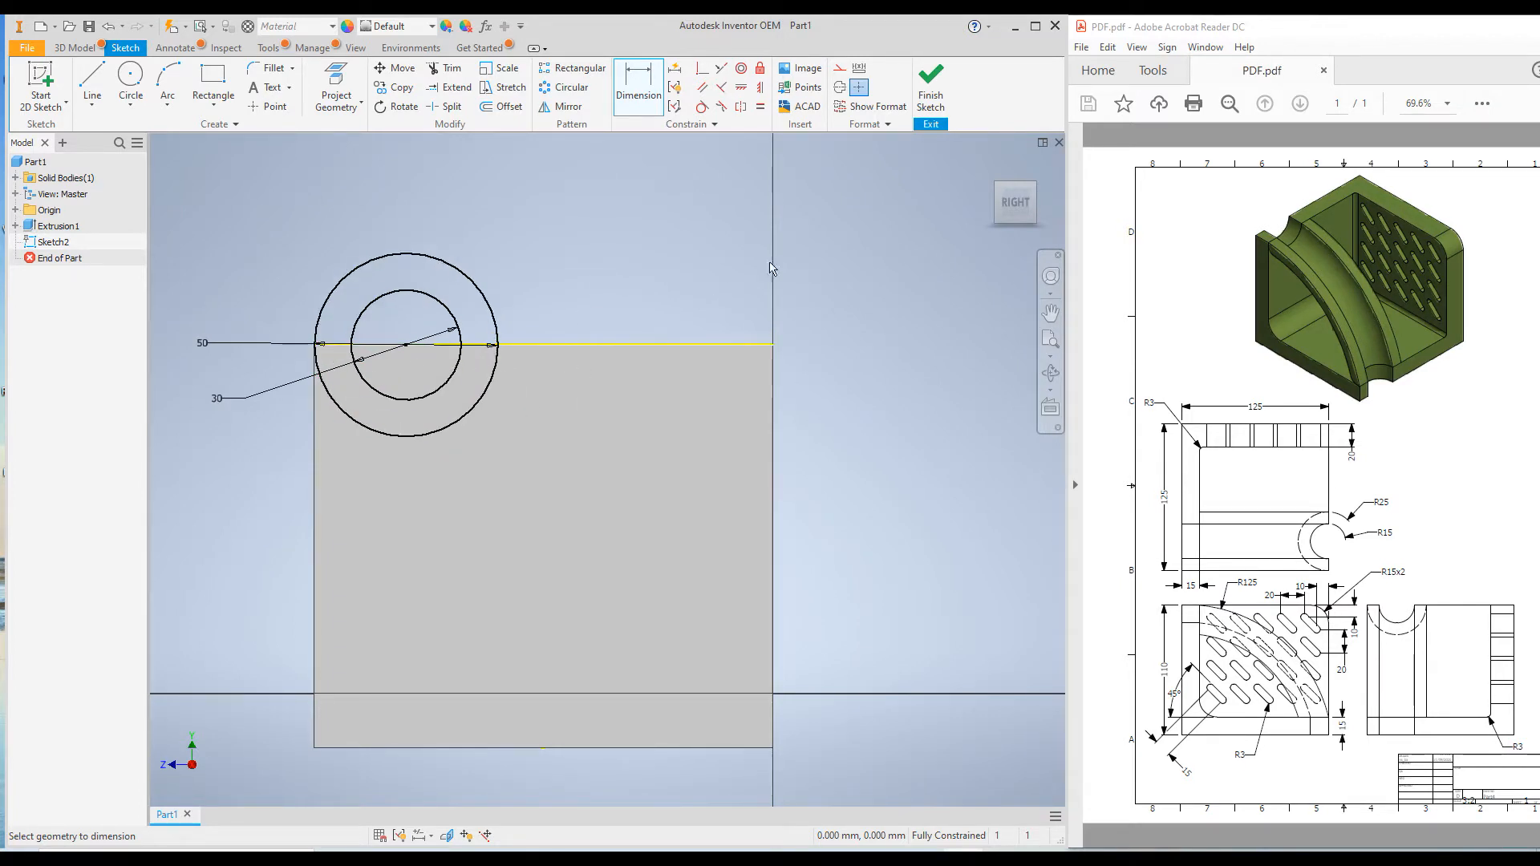
left_click(932, 88)
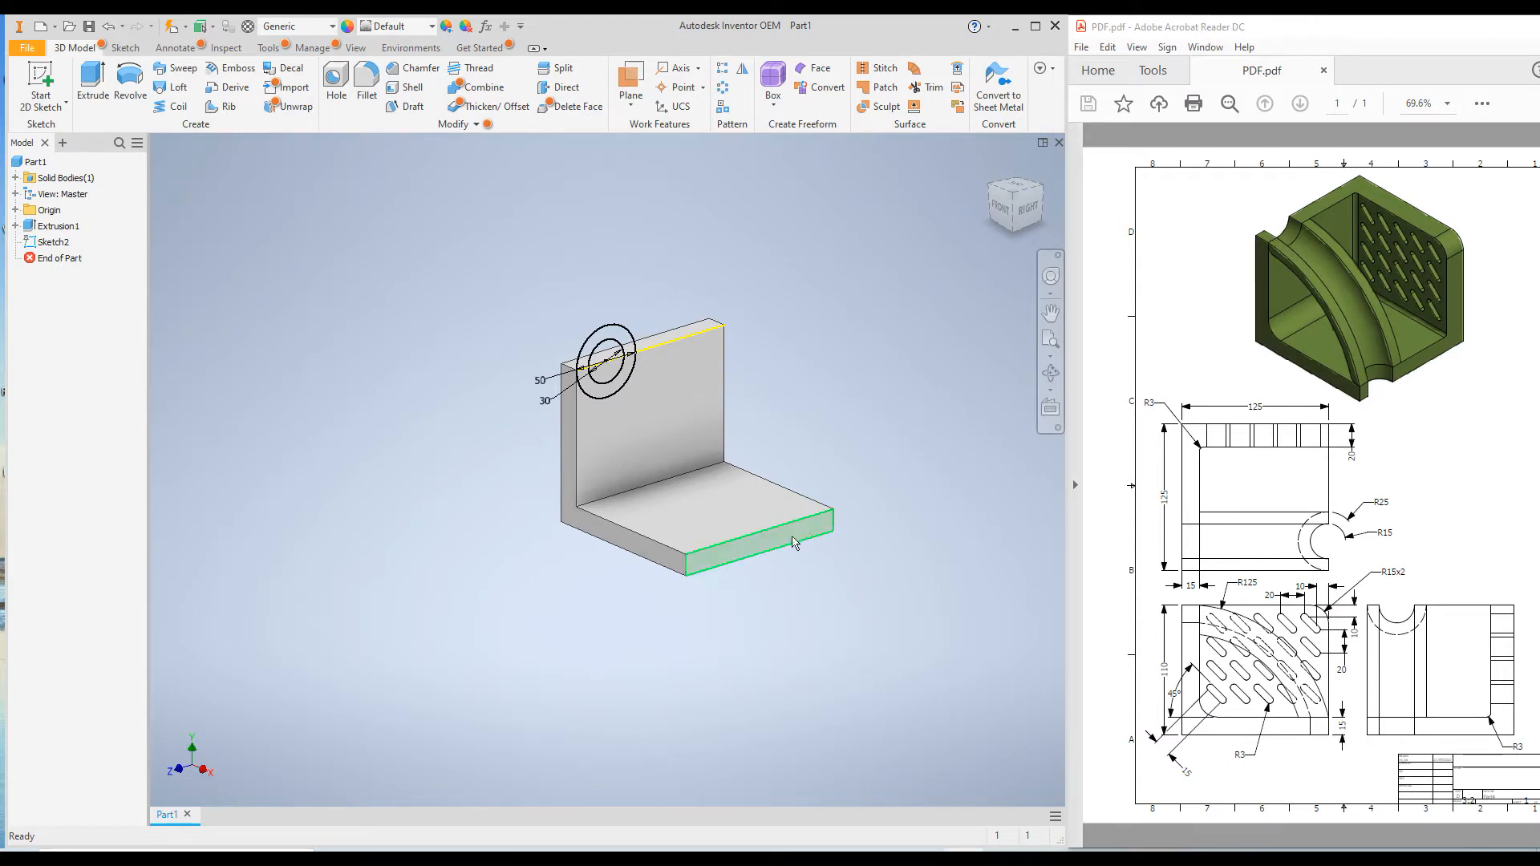
On the L-shaped front face, sketch an arc of about 97 mm radius from the upright's inner top corner to the base's outer top corner
left_click(616, 539)
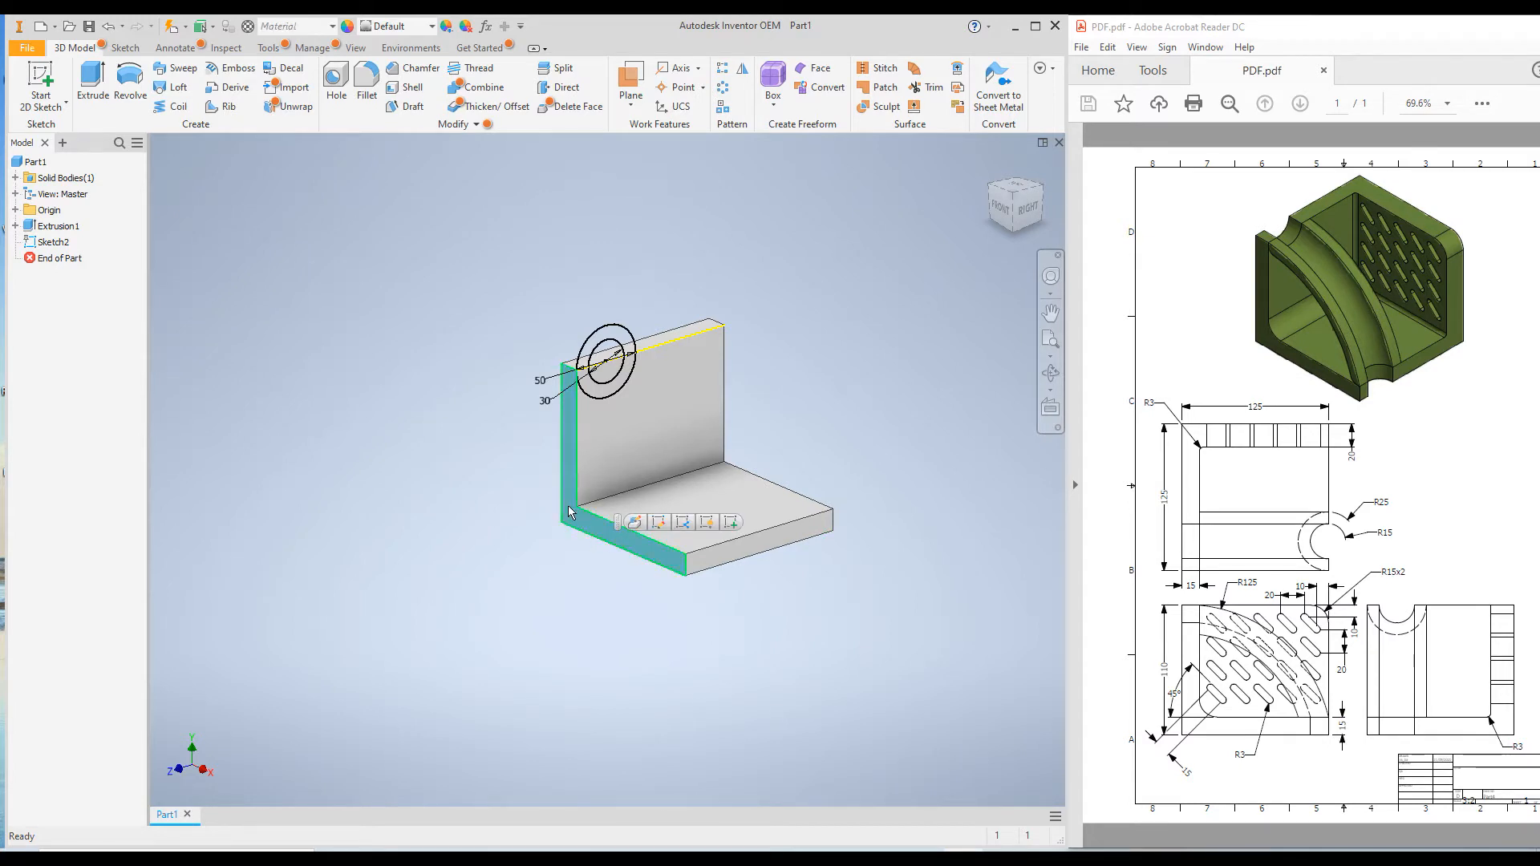
right_click(590, 531)
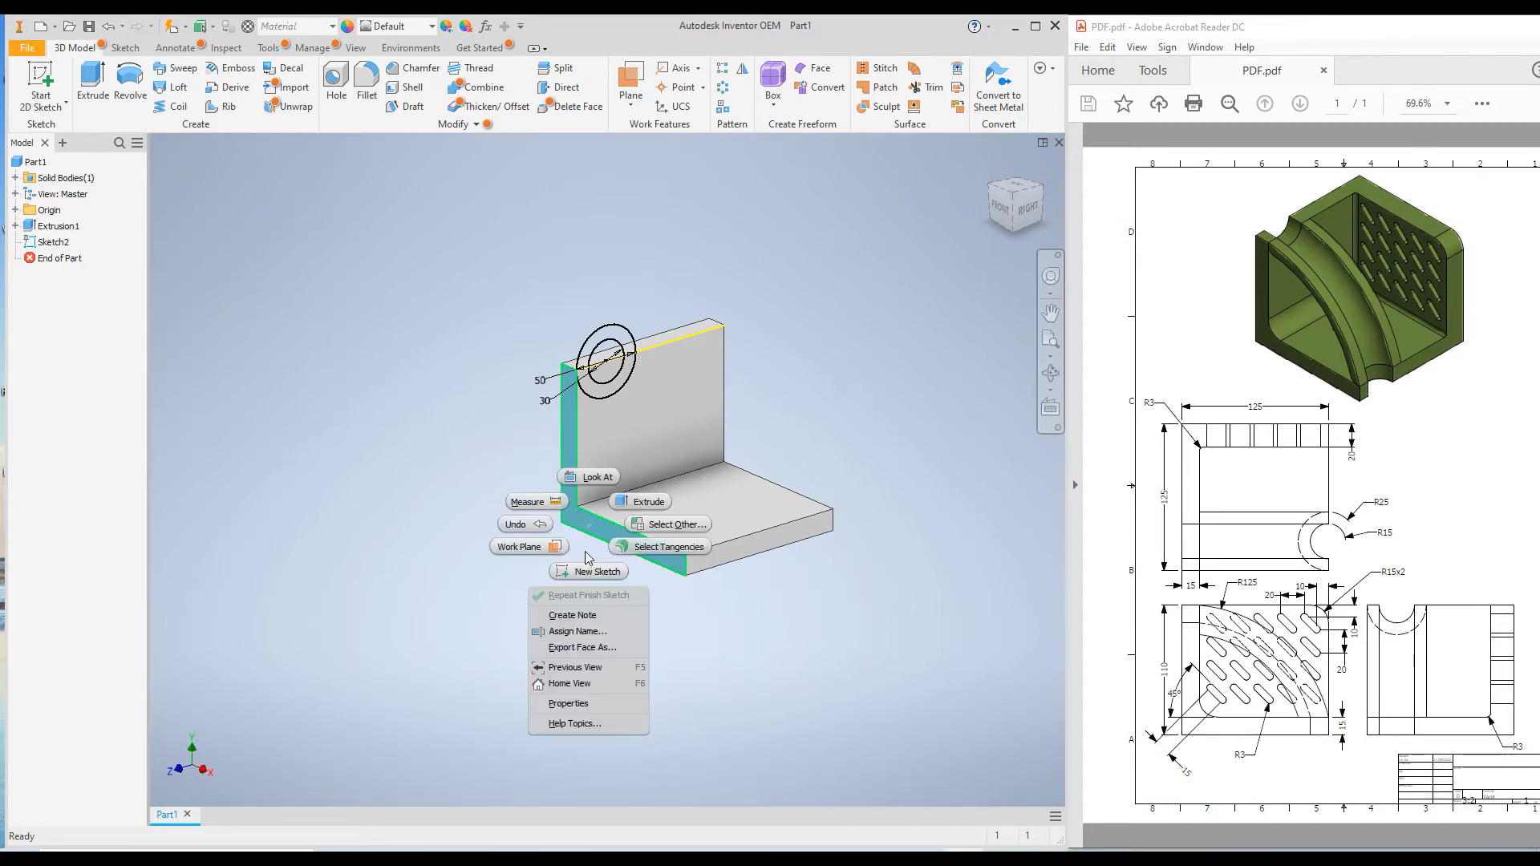
left_click(589, 572)
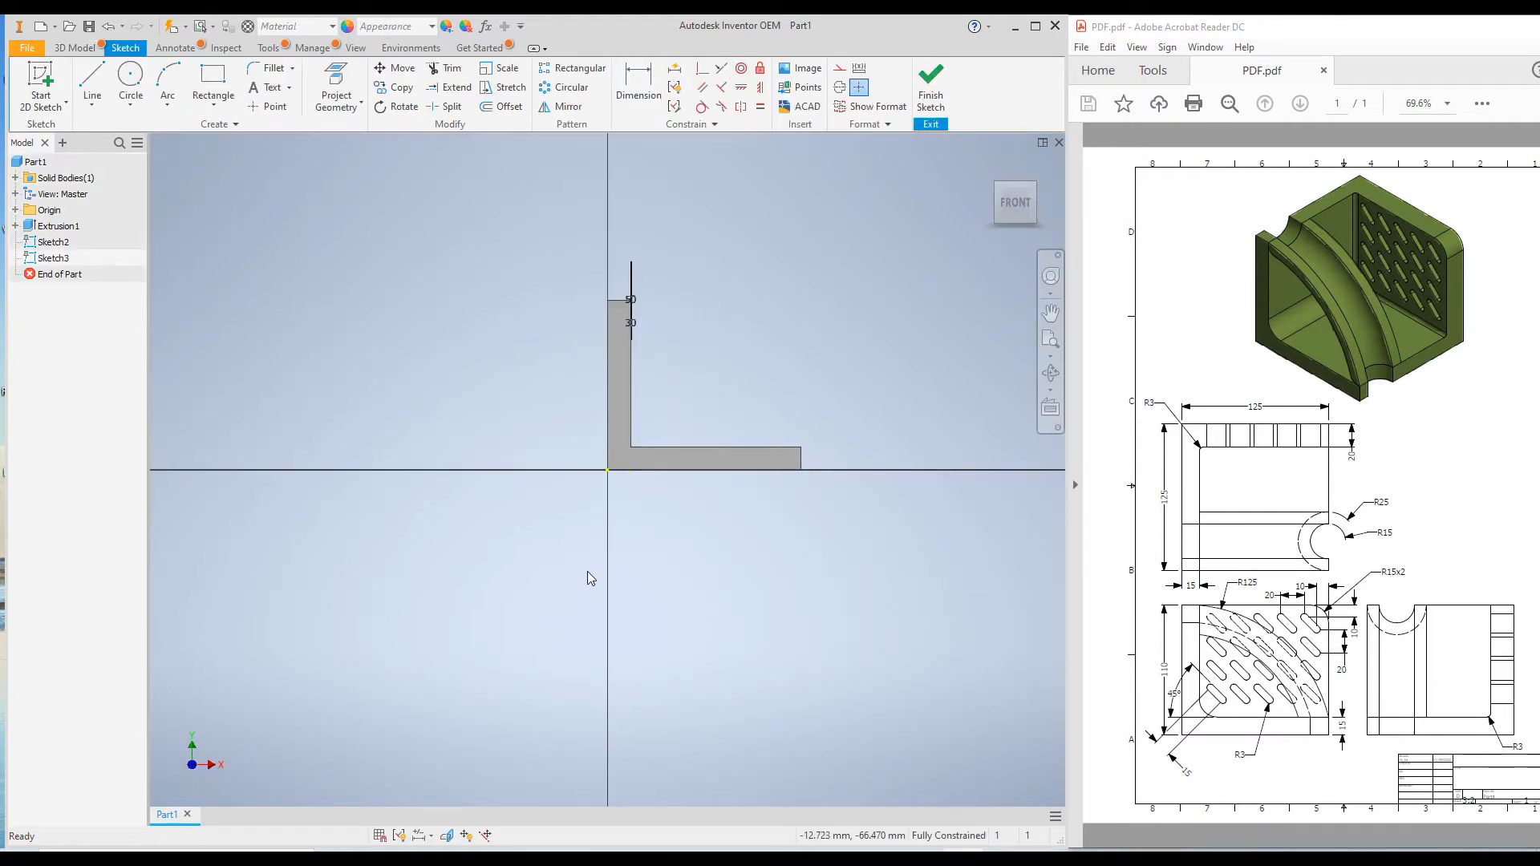
left_click(168, 78)
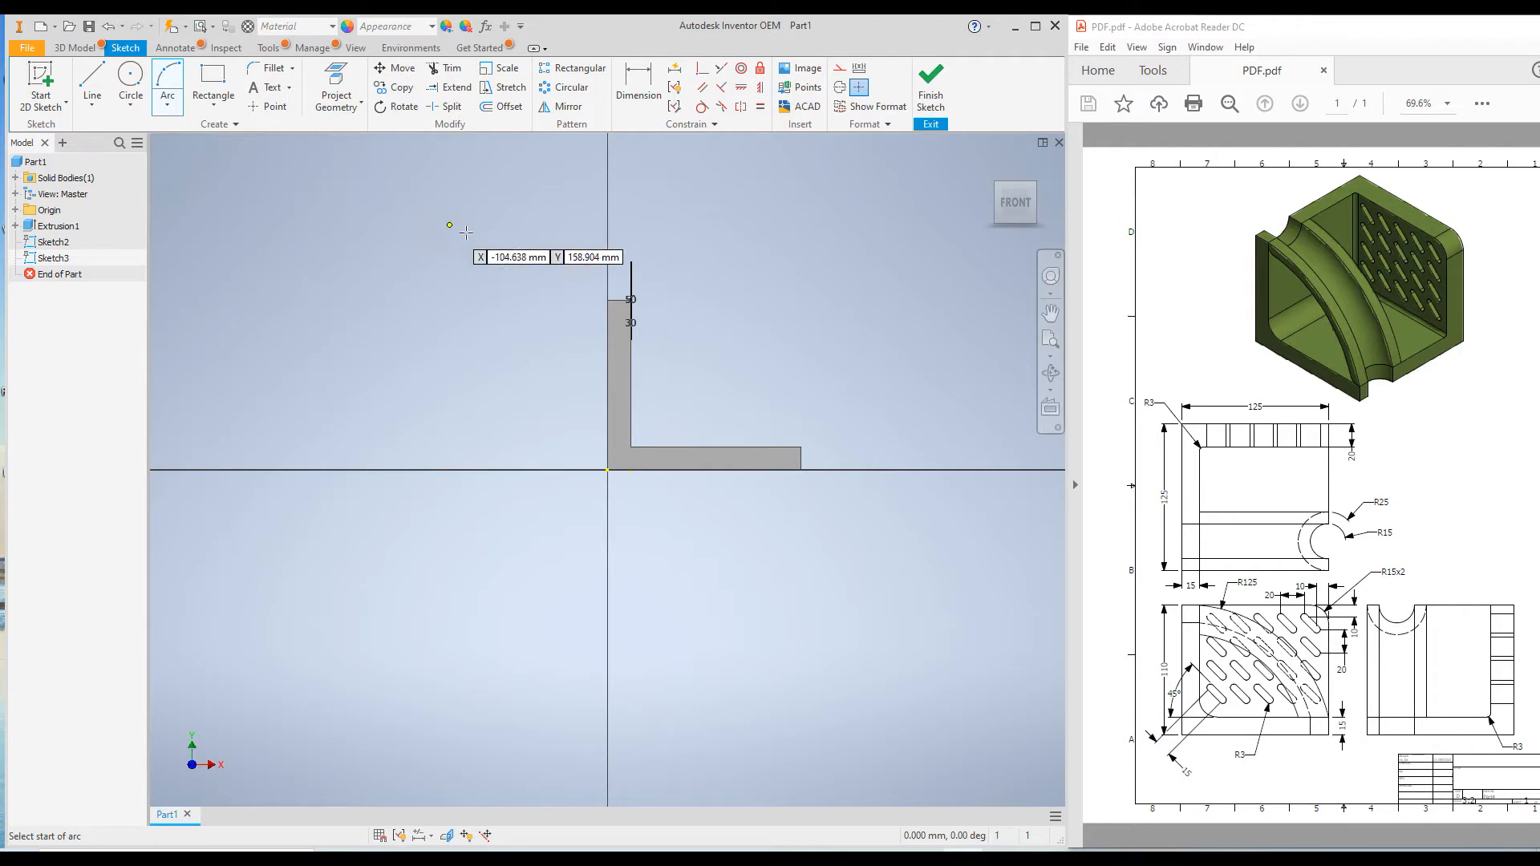
scroll(630, 300, "up", 10)
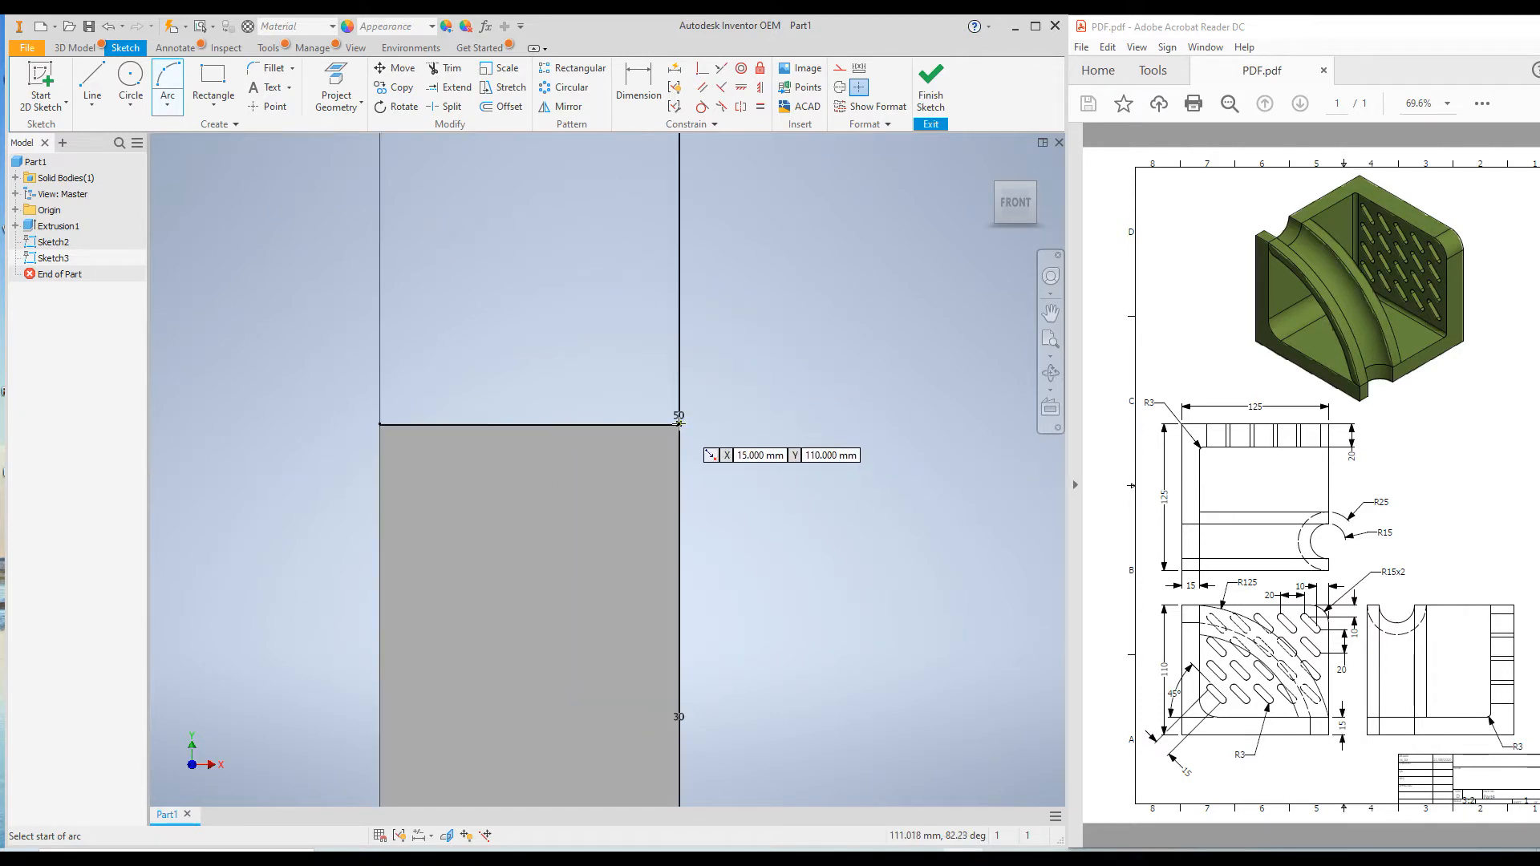
left_click(680, 424)
scroll(680, 424, "down", 6)
scroll(722, 429, "up", 5)
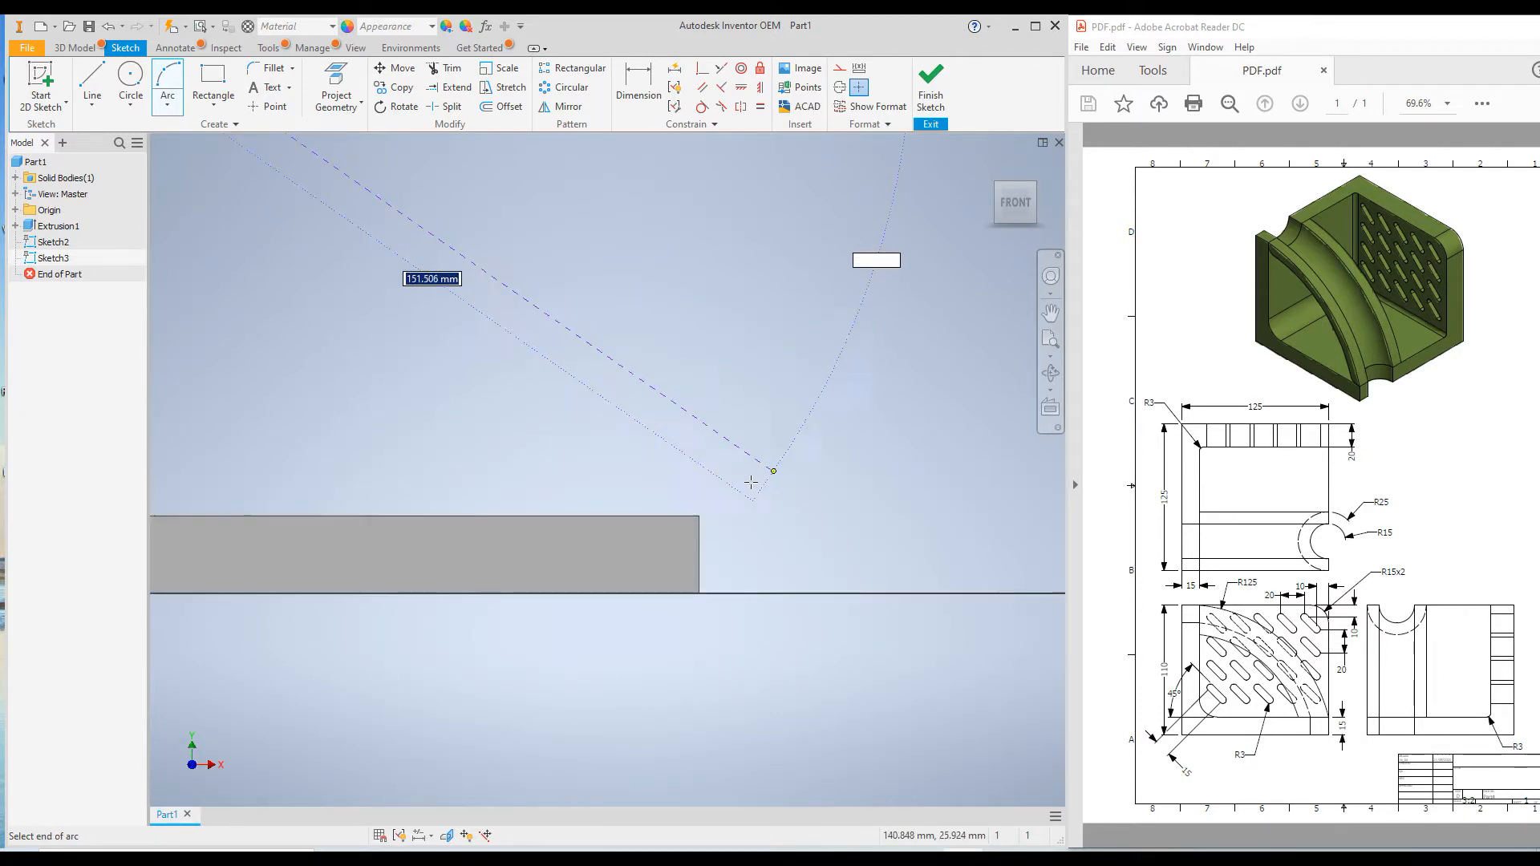
left_click(700, 516)
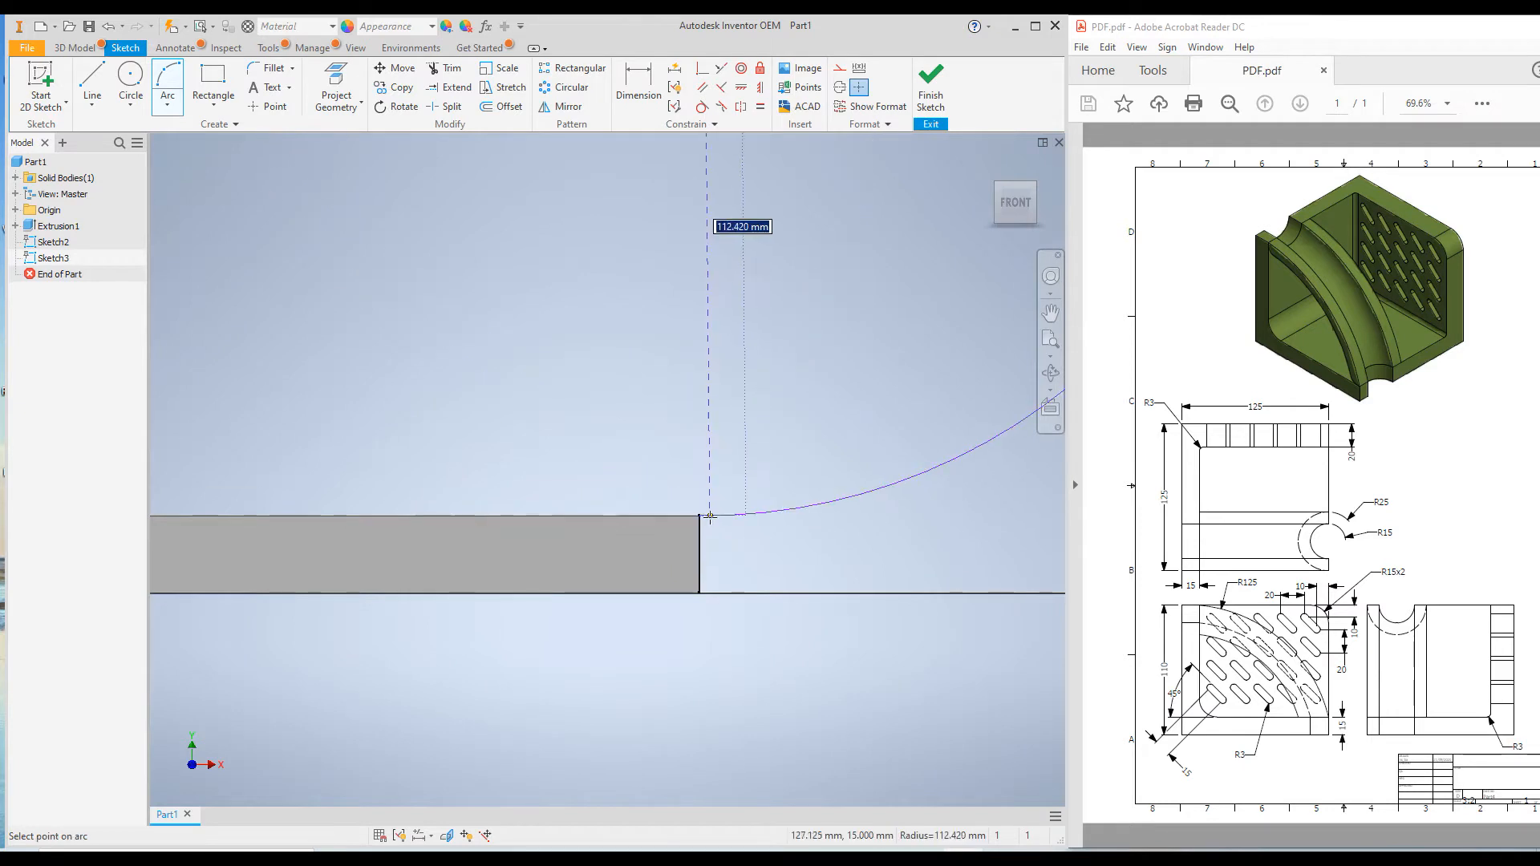
scroll(700, 515, "down", 5)
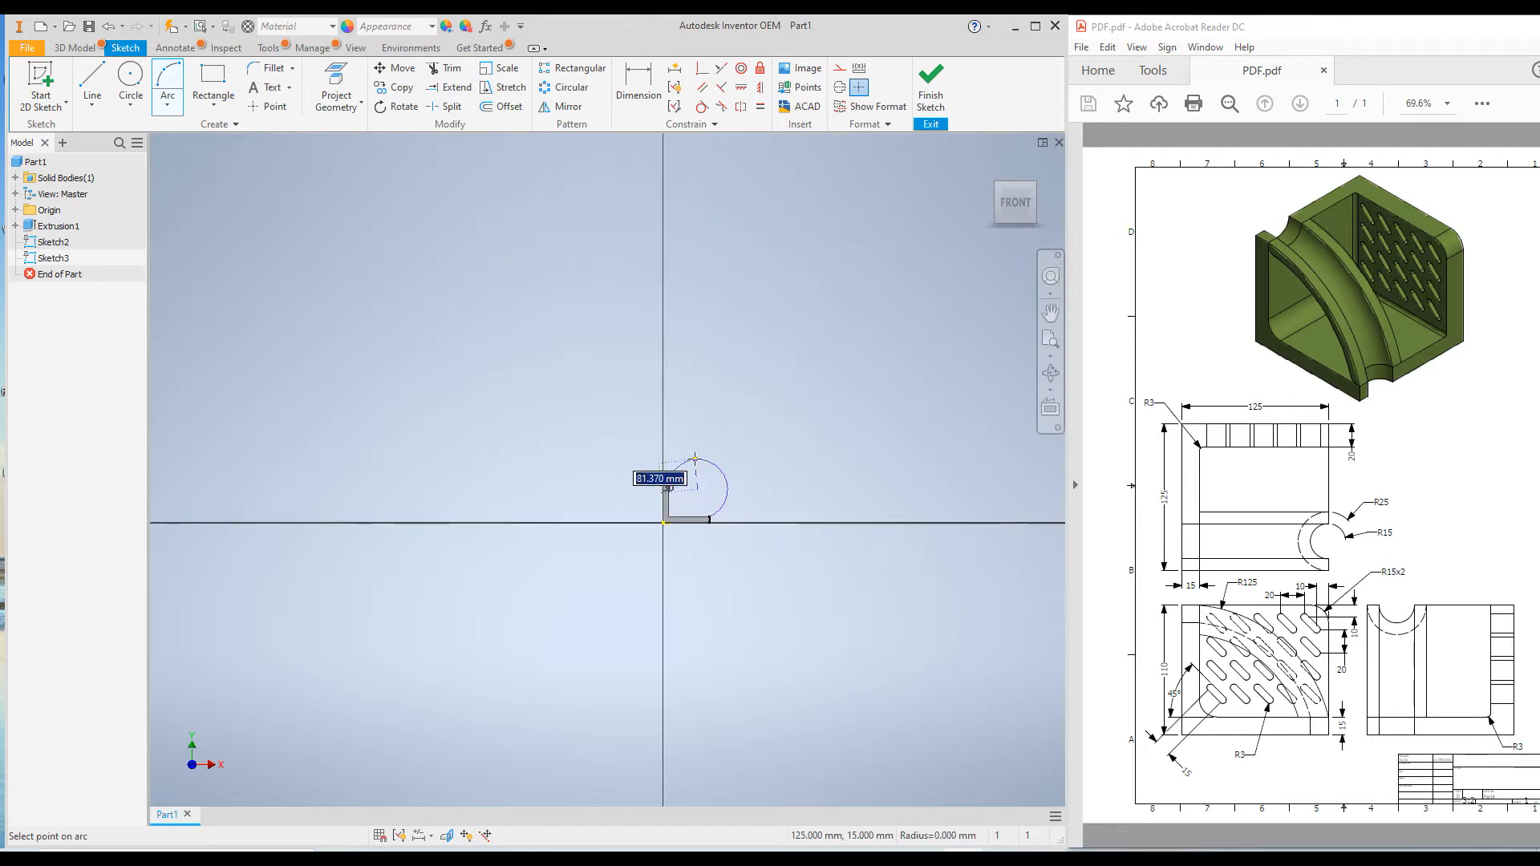
left_click(694, 497)
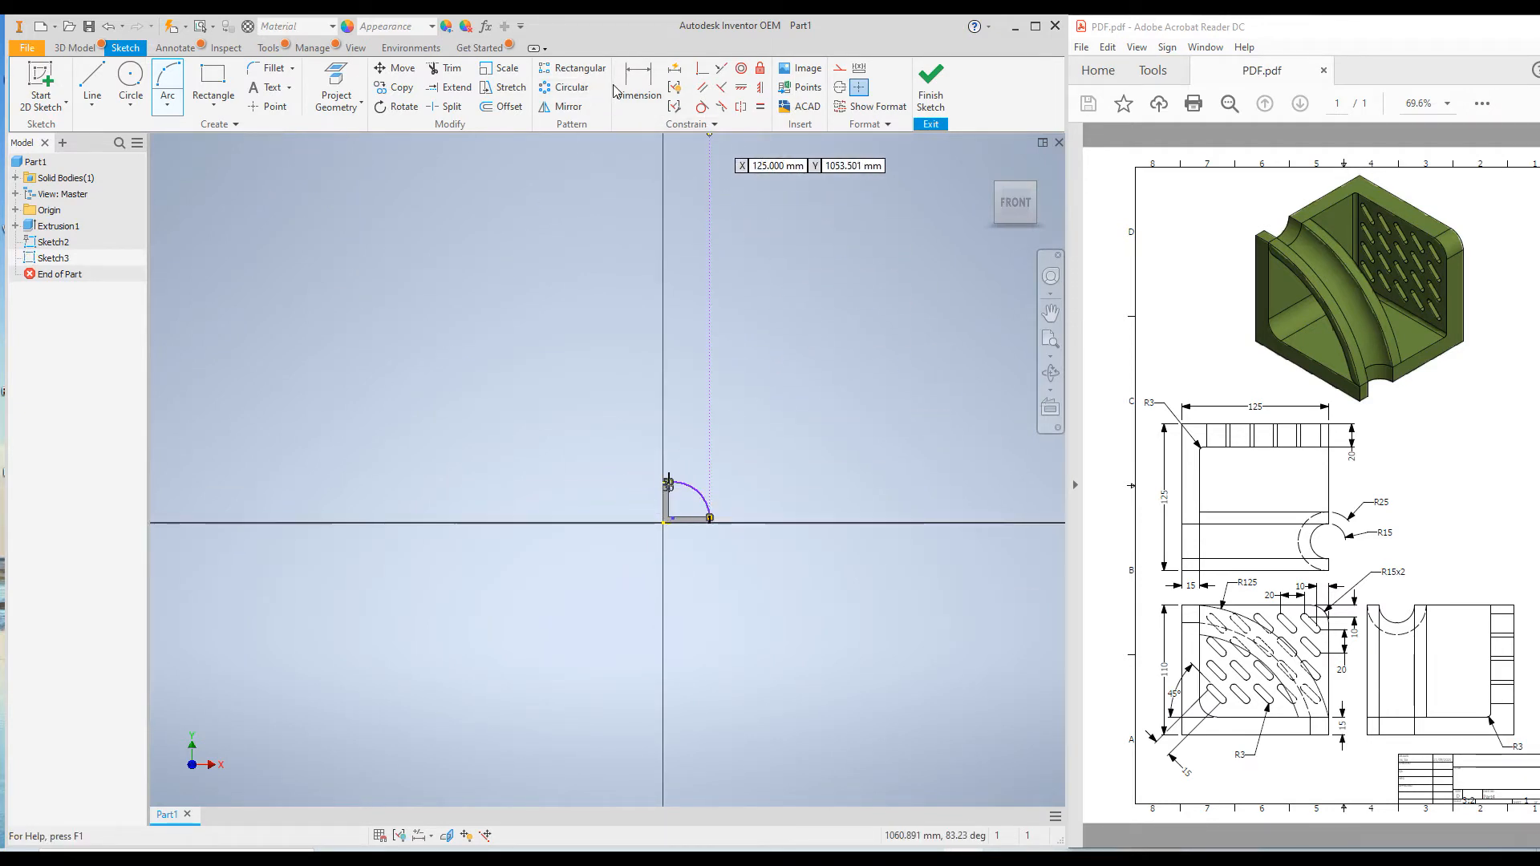
Dimension the arc's radius to 125 mm and end dimensioning
left_click(638, 80)
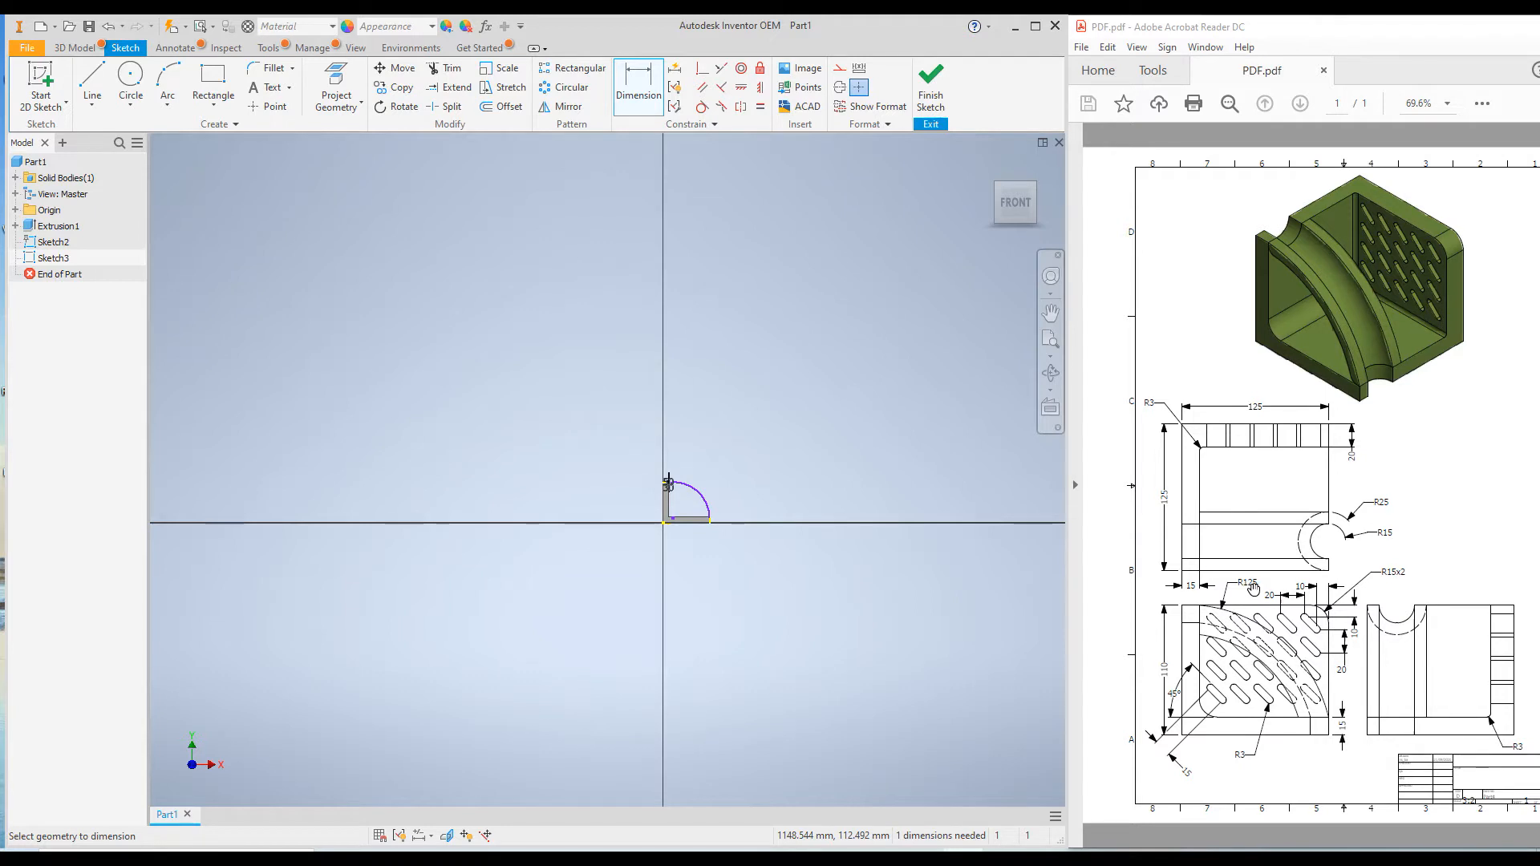
scroll(696, 491, "up", 8)
left_click(696, 479)
left_click(757, 443)
type("1")
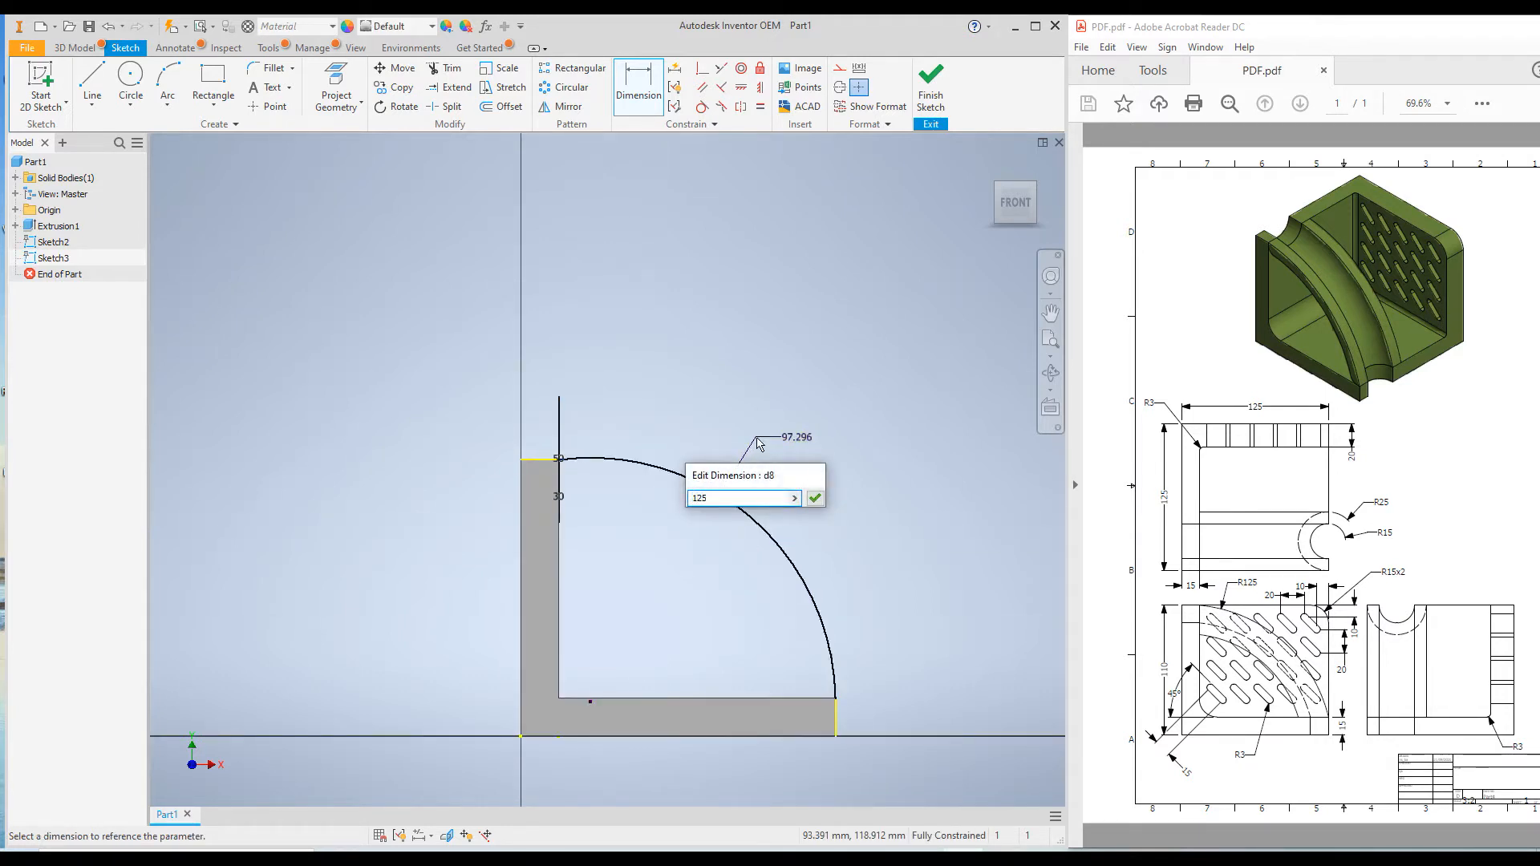
type("25")
key("Return")
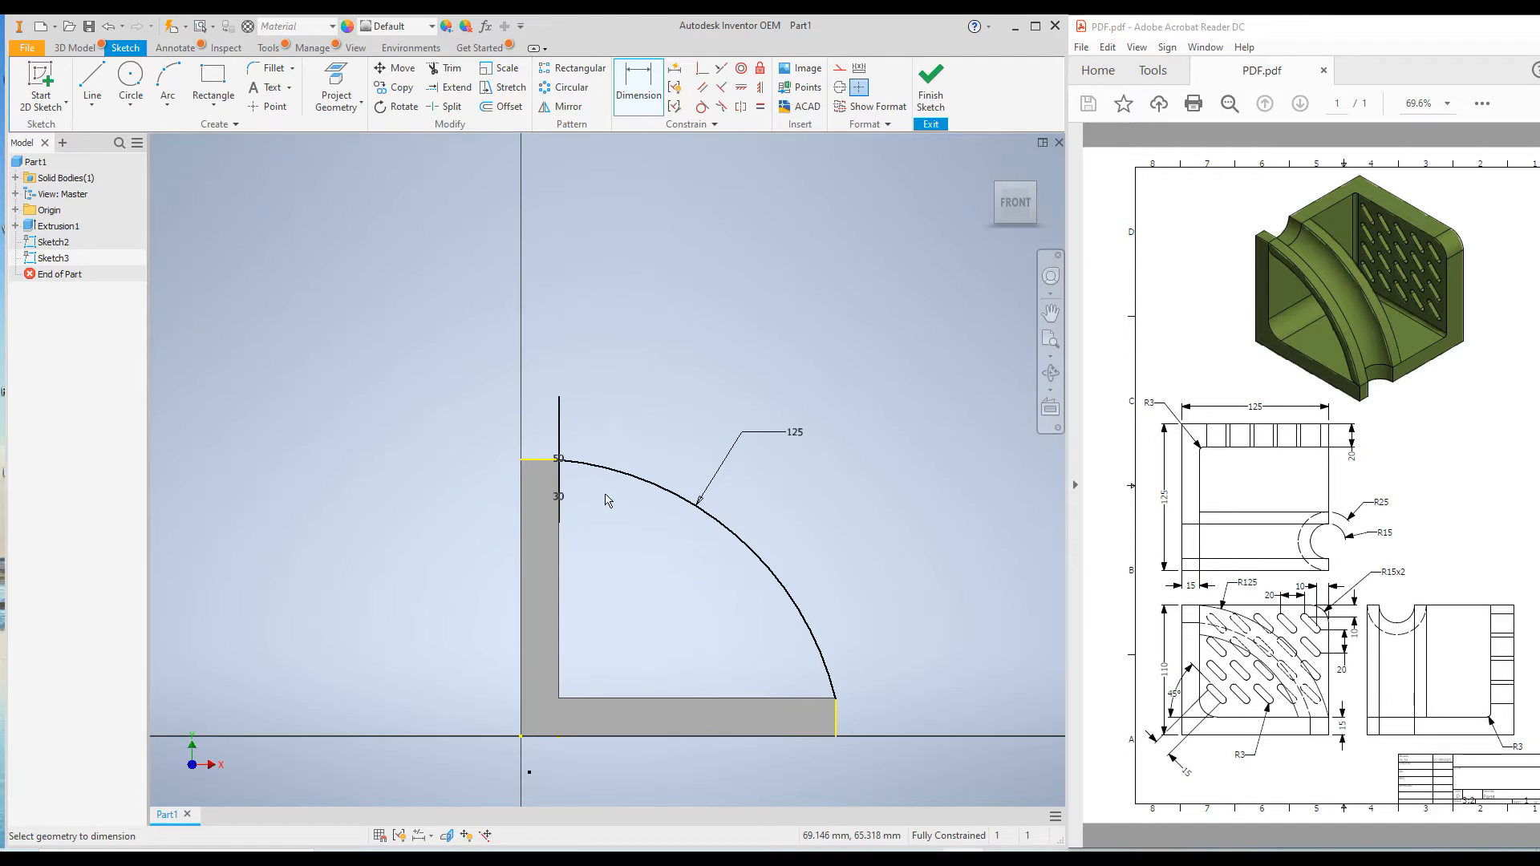
left_click(836, 716)
left_click(541, 460)
right_click(434, 348)
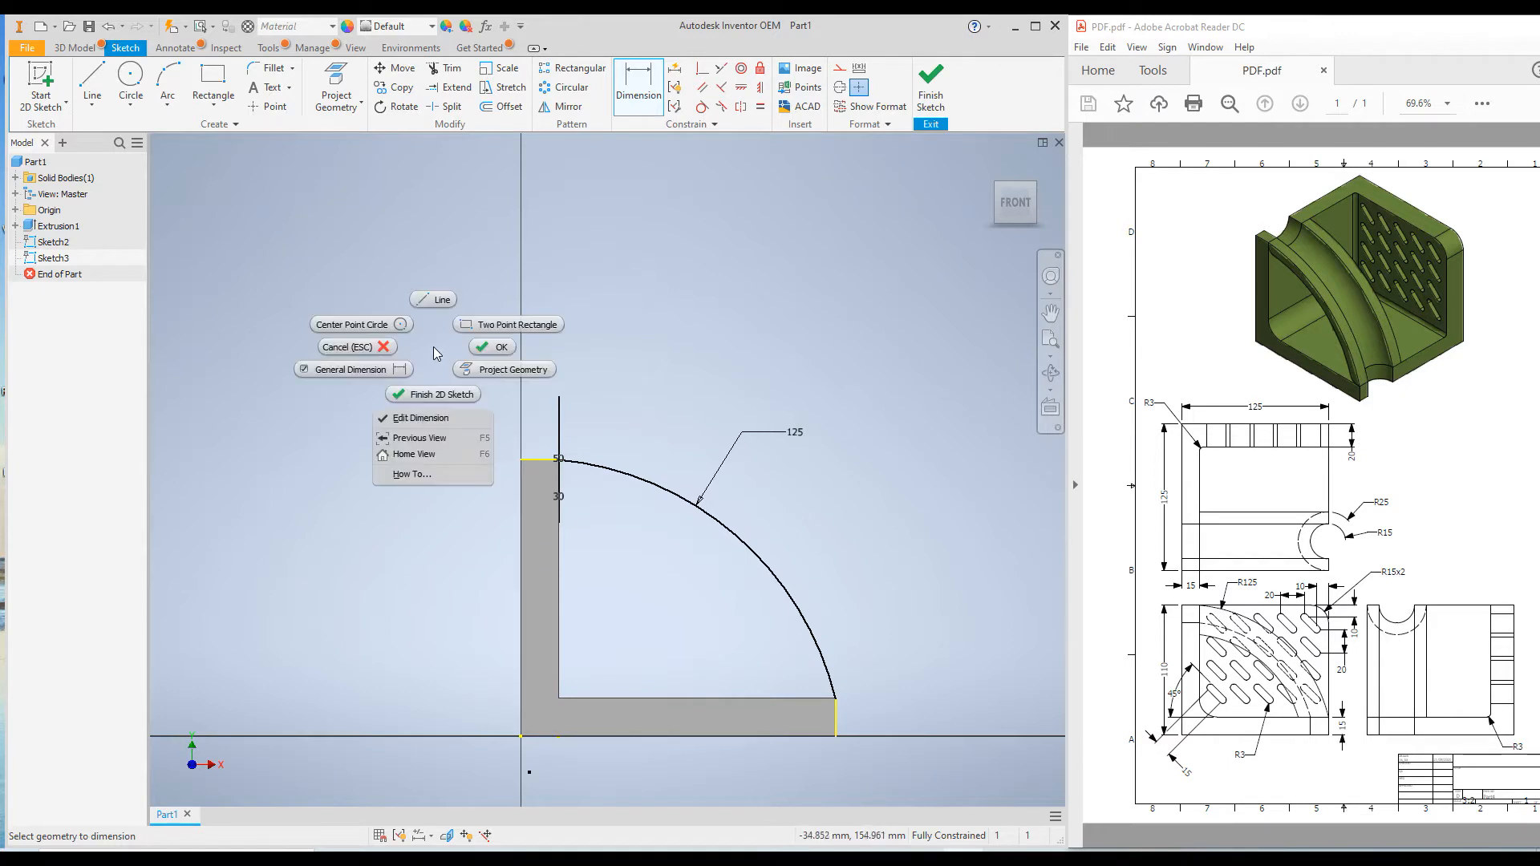
Convert the projected edges at the base's outer end and the upright's top to construction lines, and finish the arc sketch
left_click(492, 347)
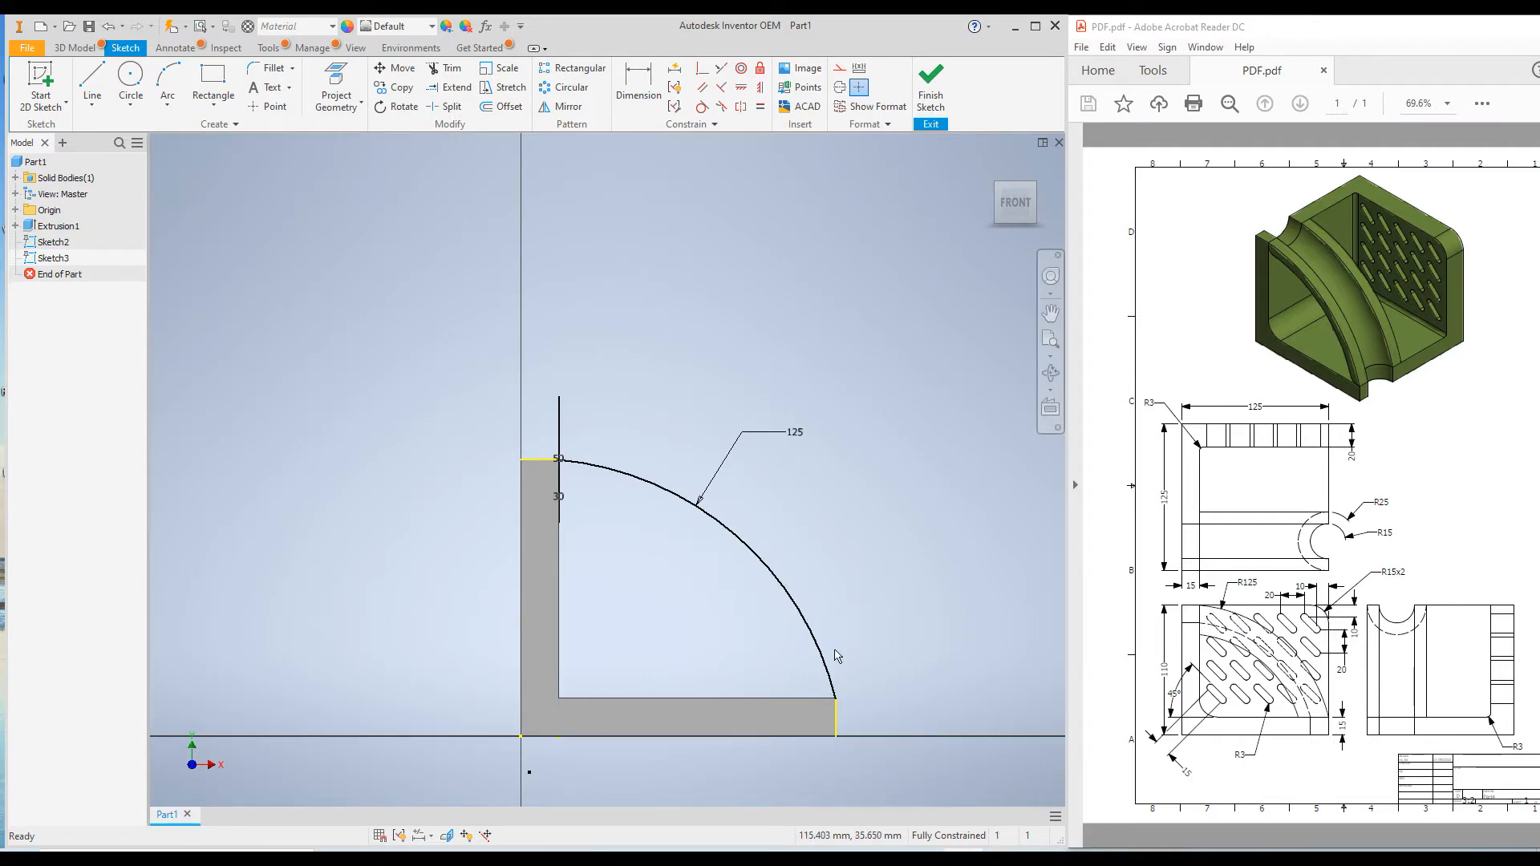
left_click(842, 717)
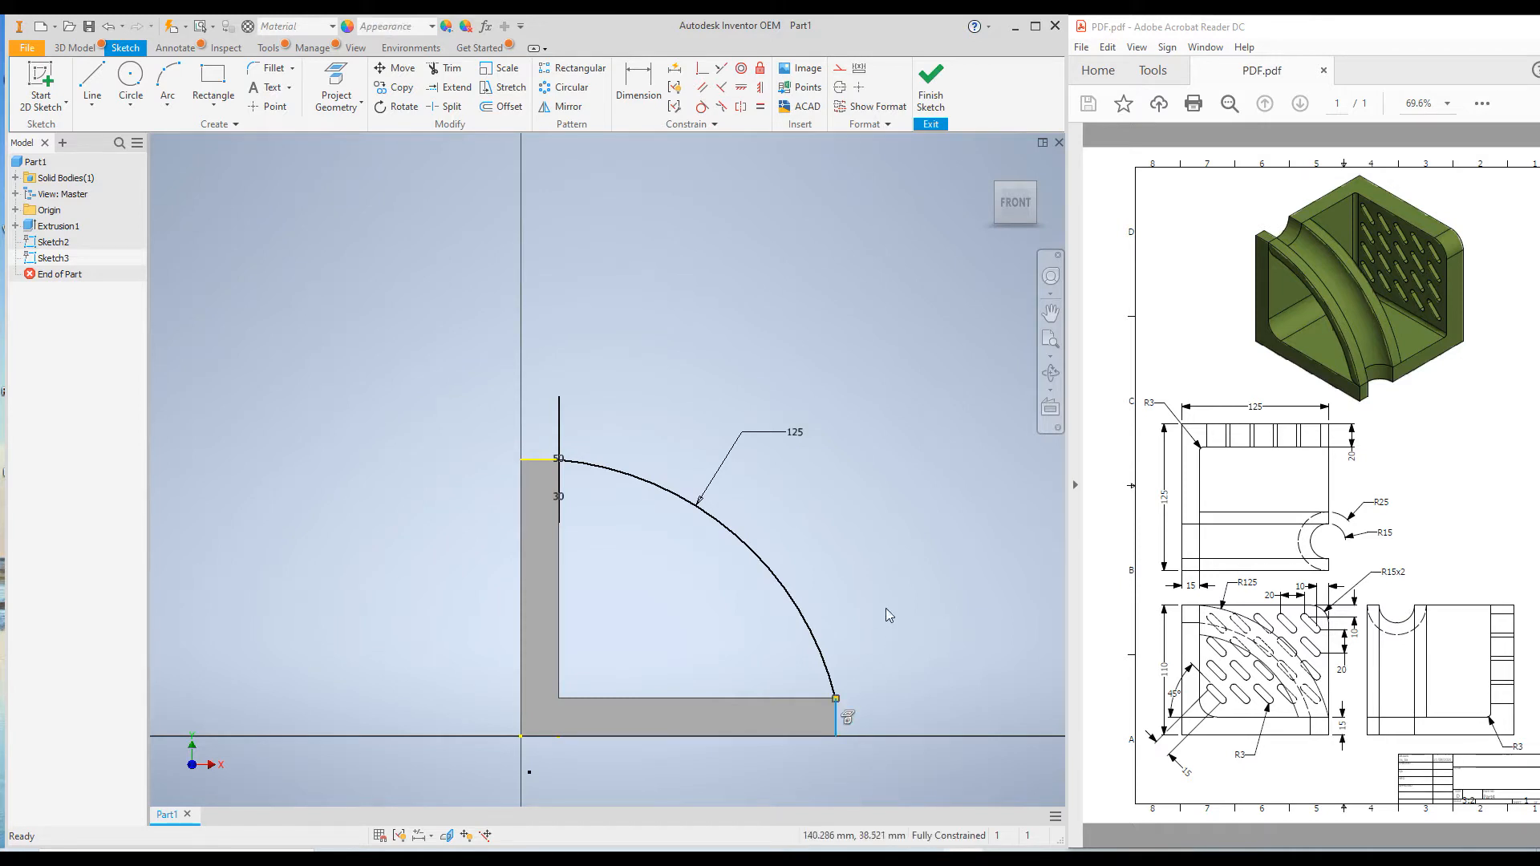
left_click(839, 71)
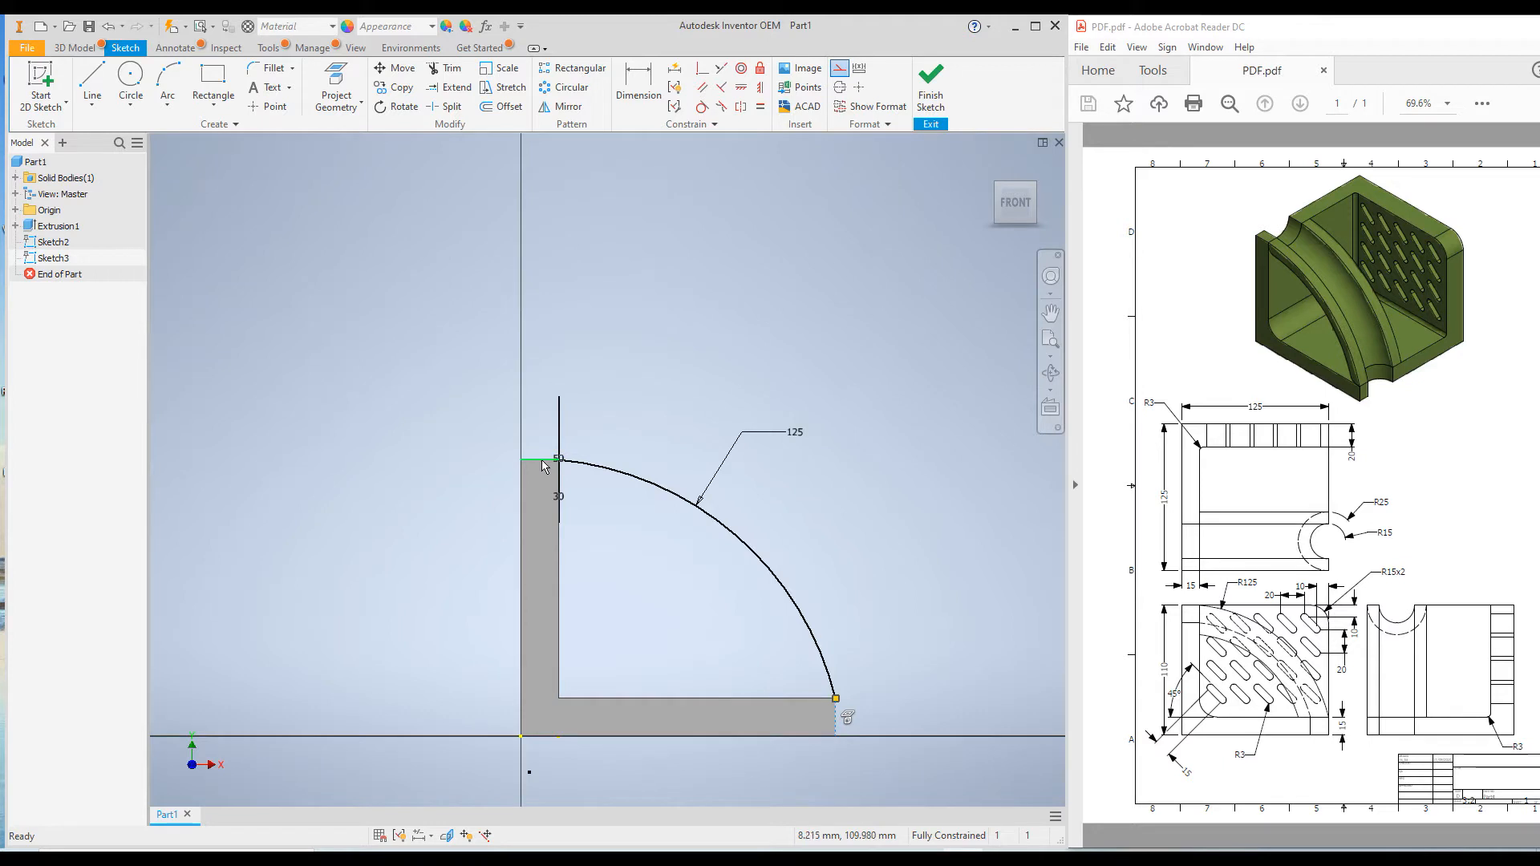
left_click(542, 461)
left_click(841, 71)
scroll(746, 349, "down", 2)
scroll(697, 414, "up", 5)
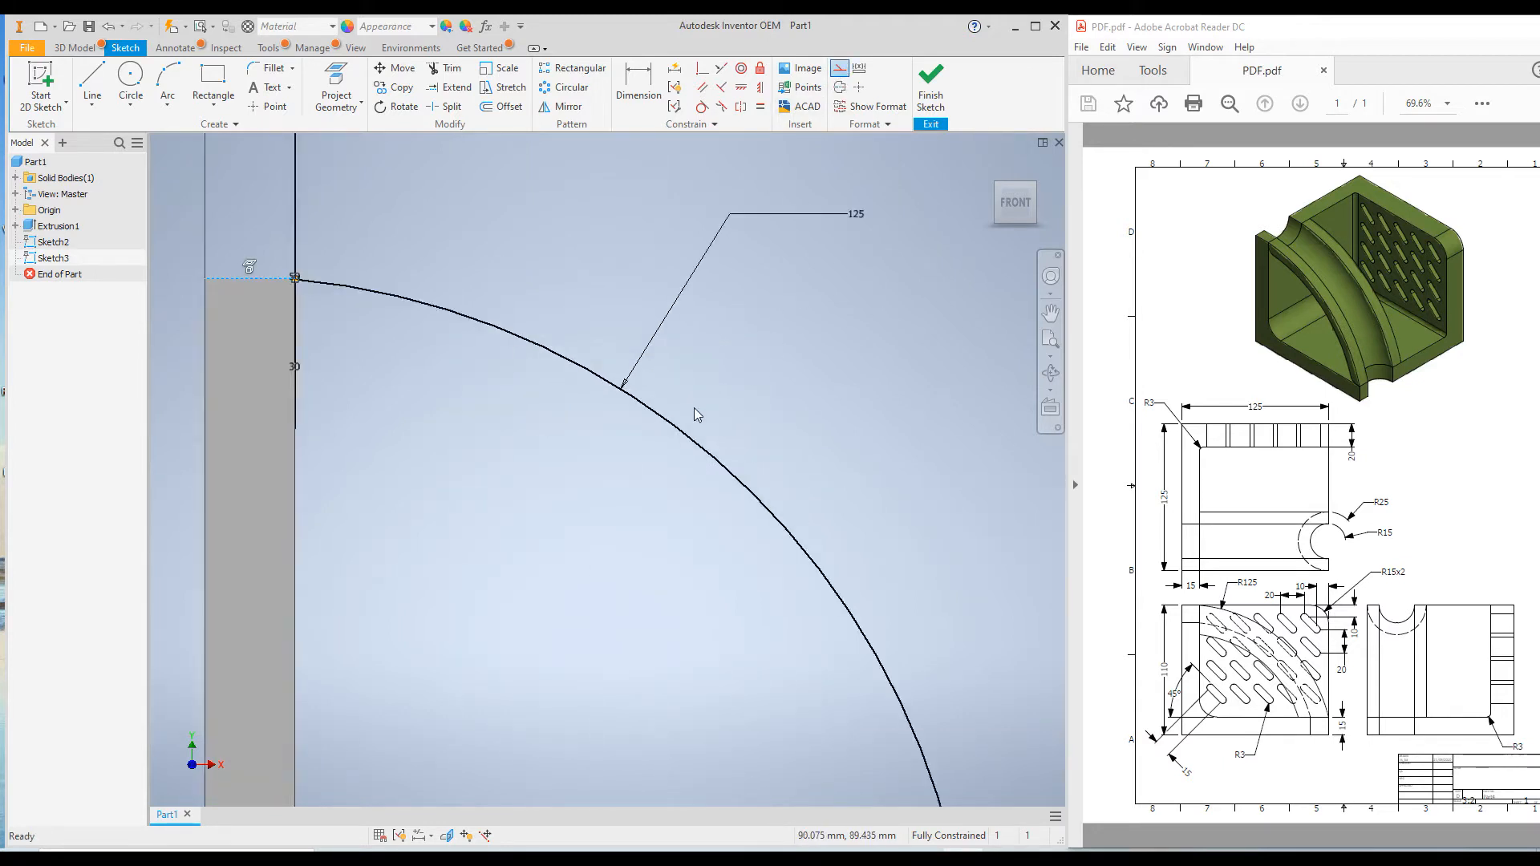
scroll(903, 669, "down", 5)
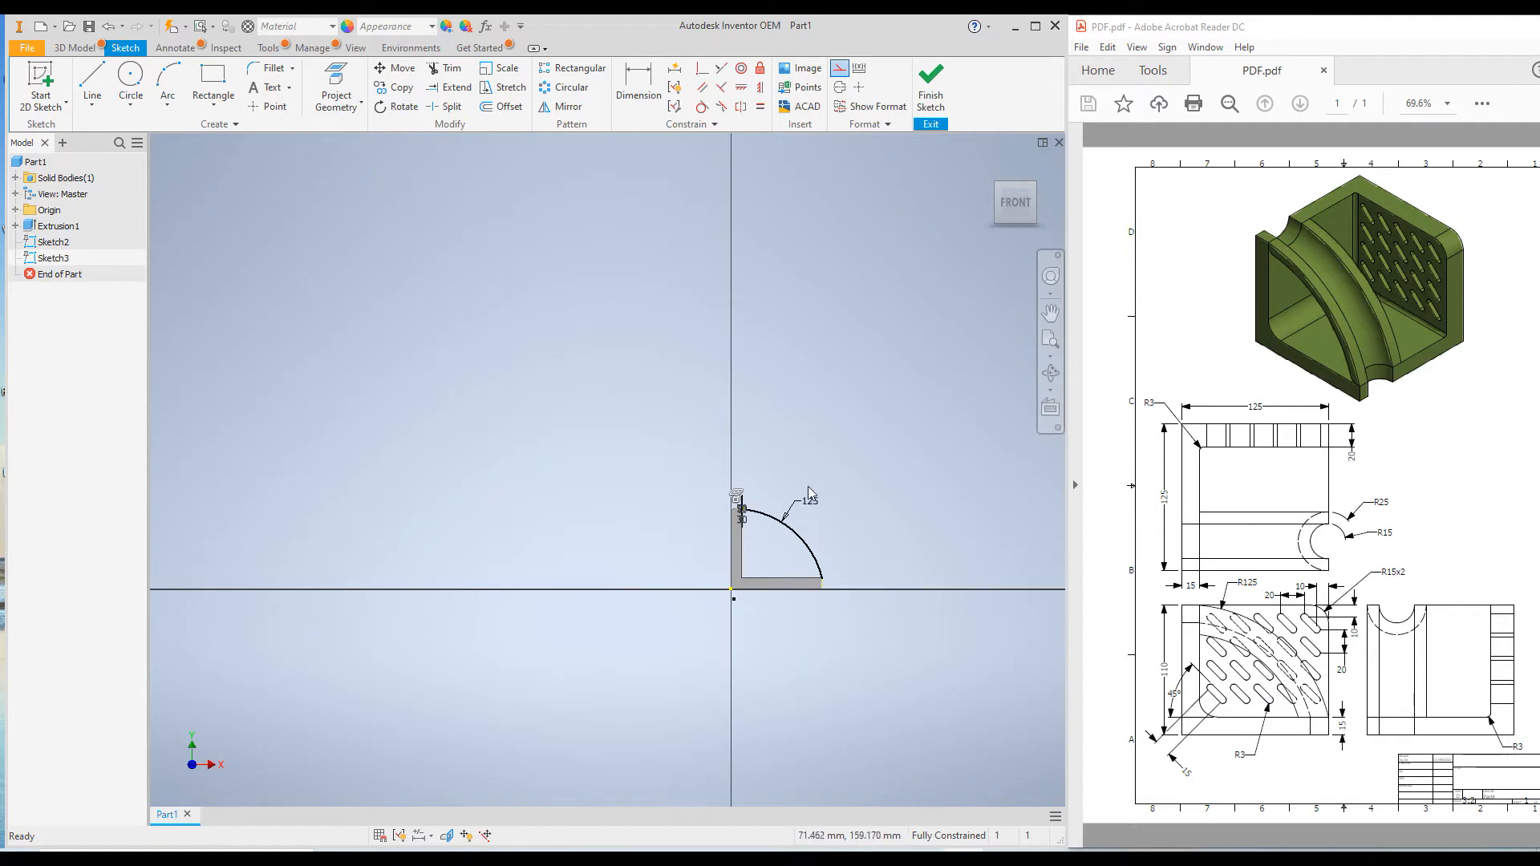
scroll(818, 514, "up", 5)
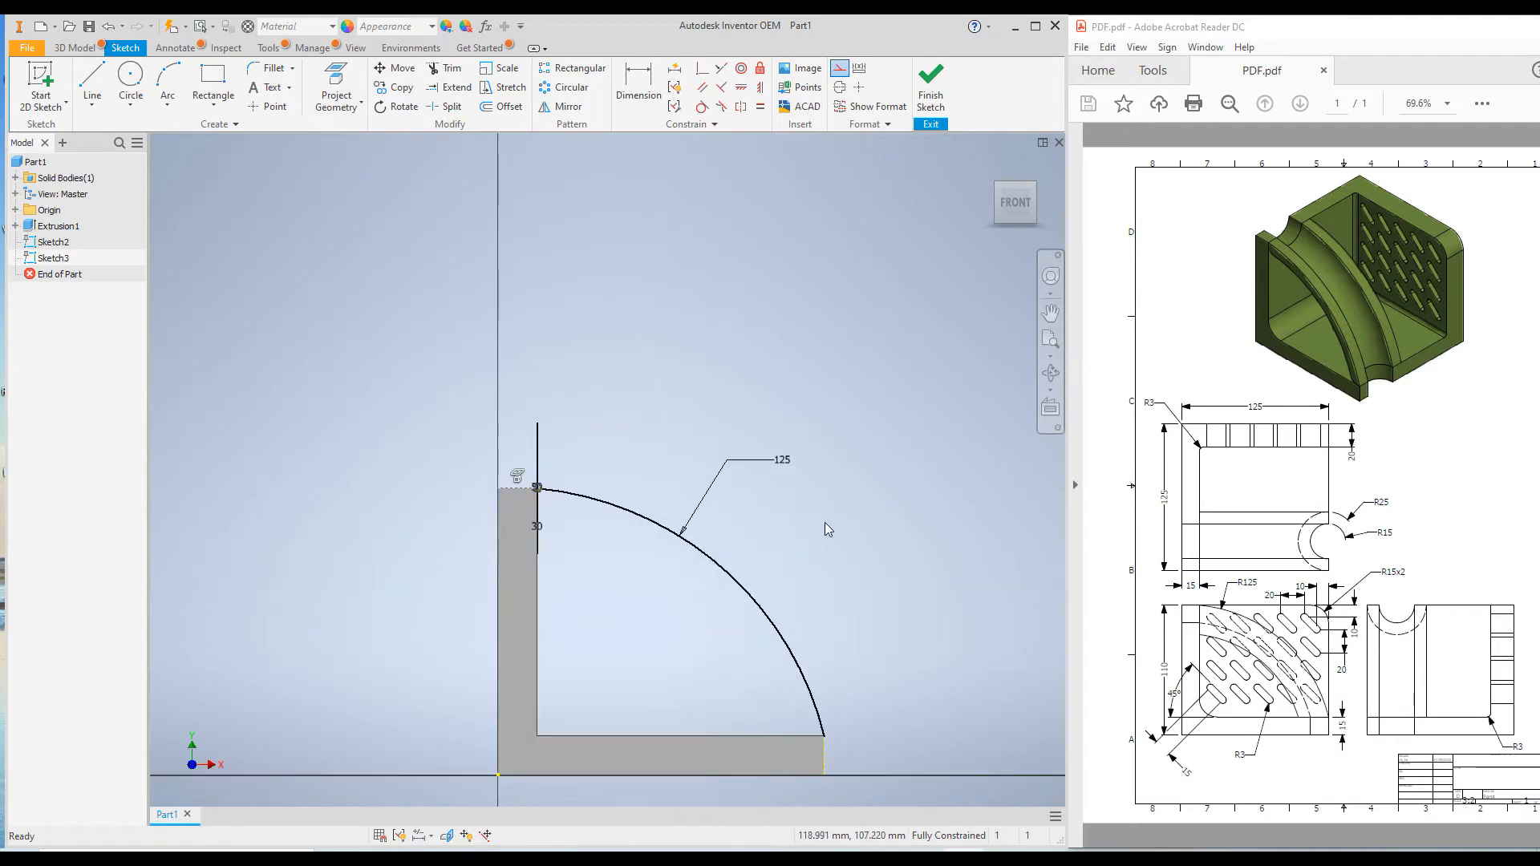
left_click(930, 84)
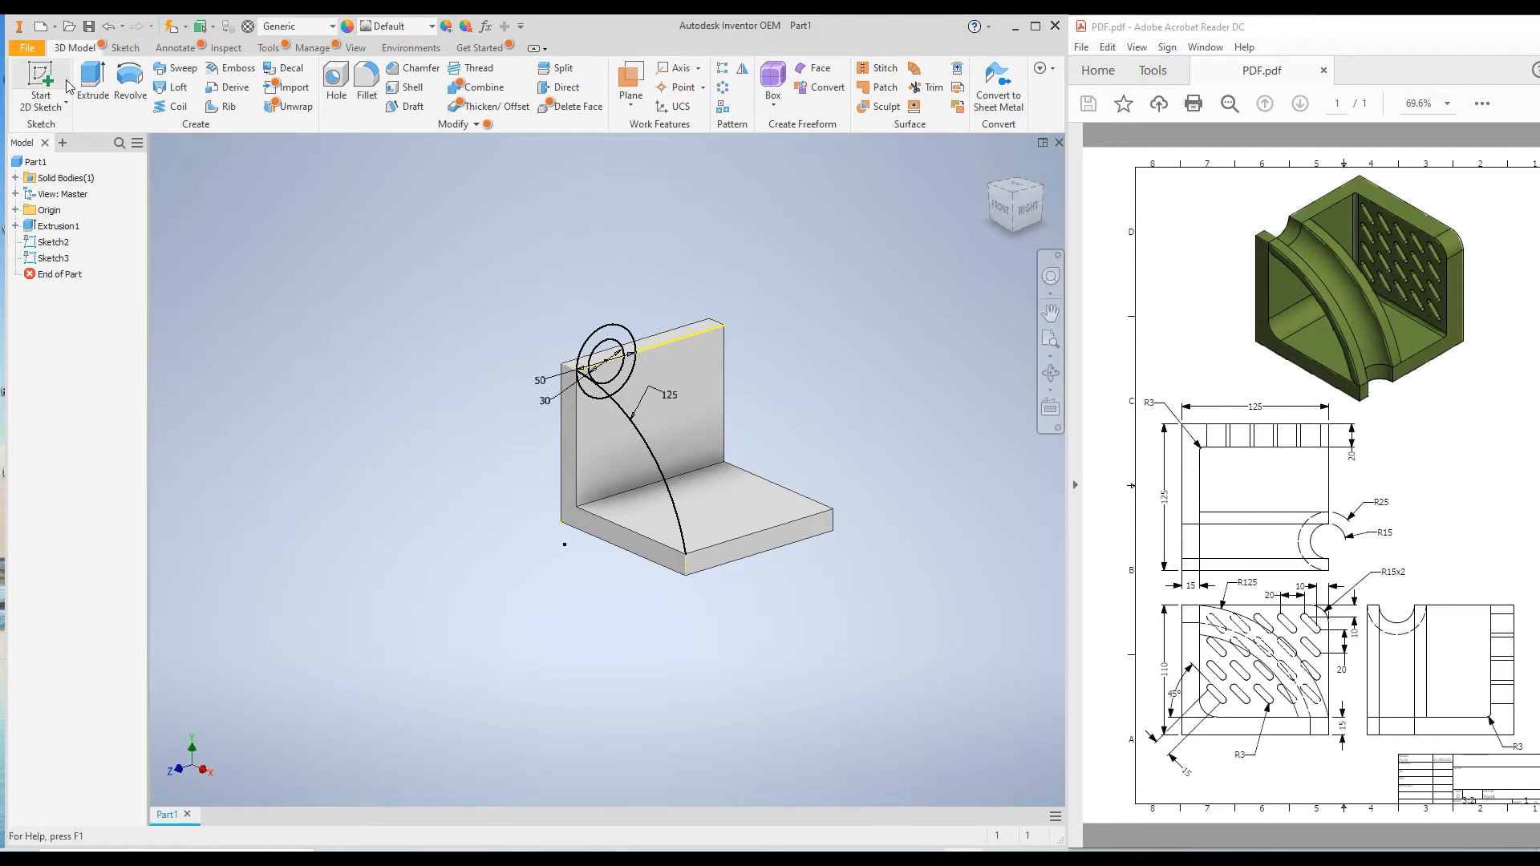
Sweep the lower half of the ring between the two circles along the R125 arc, joining it to the L-shaped base
left_click(184, 70)
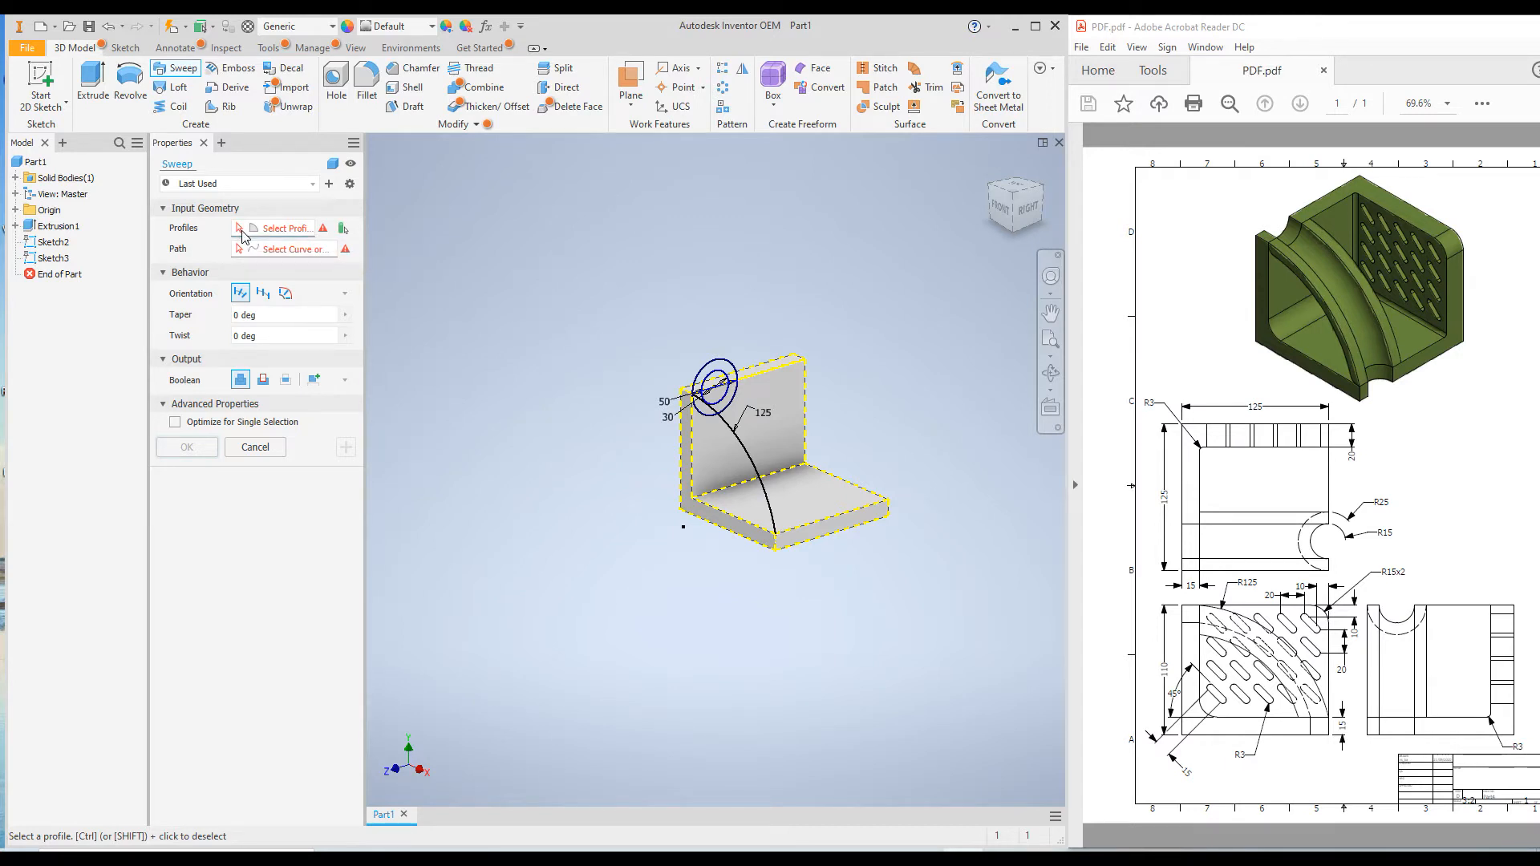
scroll(691, 443, "down", 4)
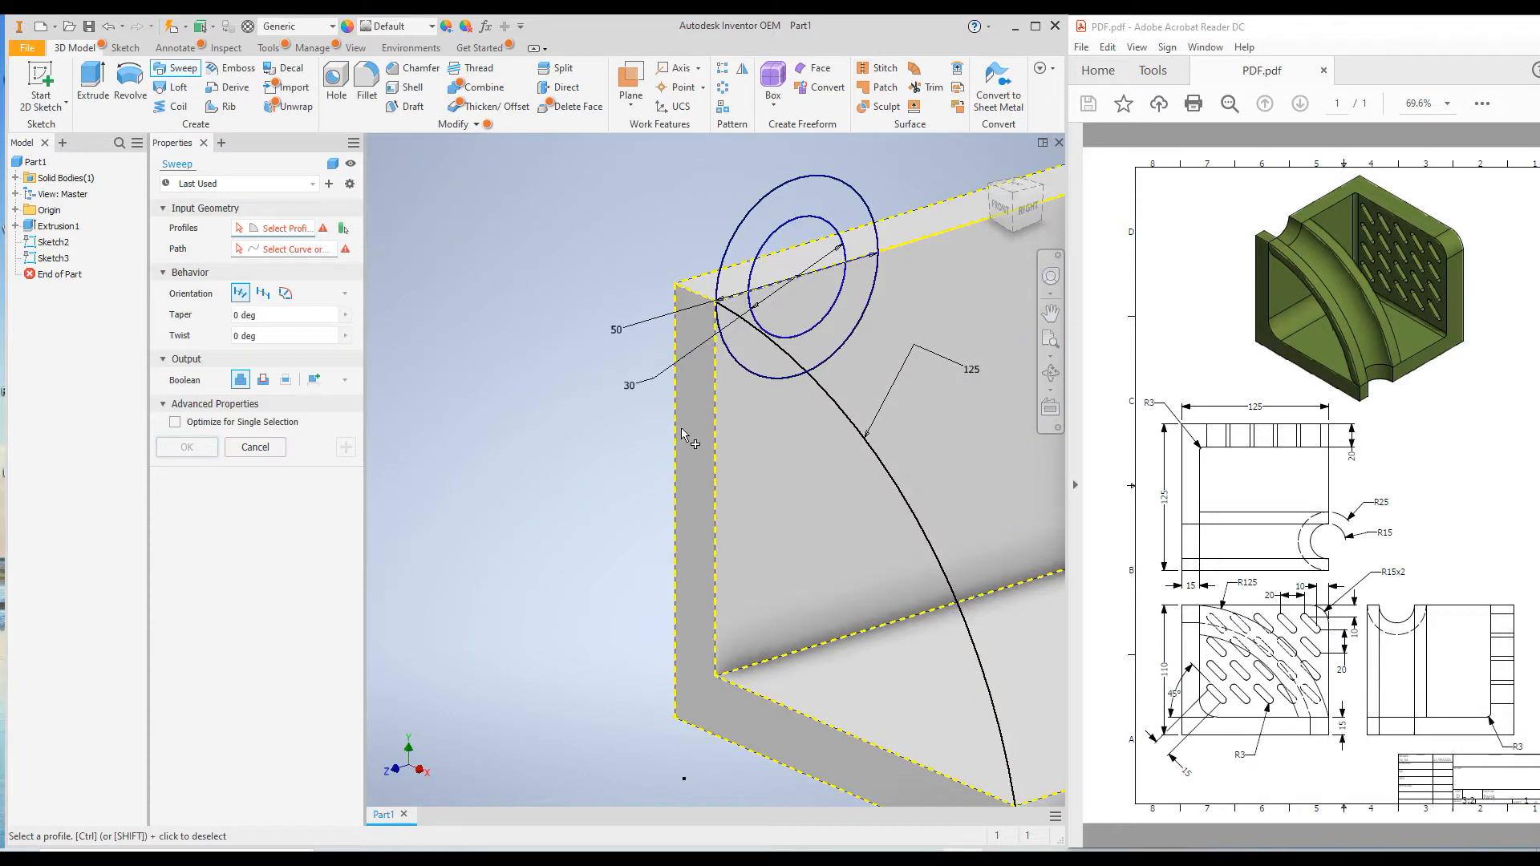
scroll(646, 442, "up", 6)
scroll(651, 446, "down", 5)
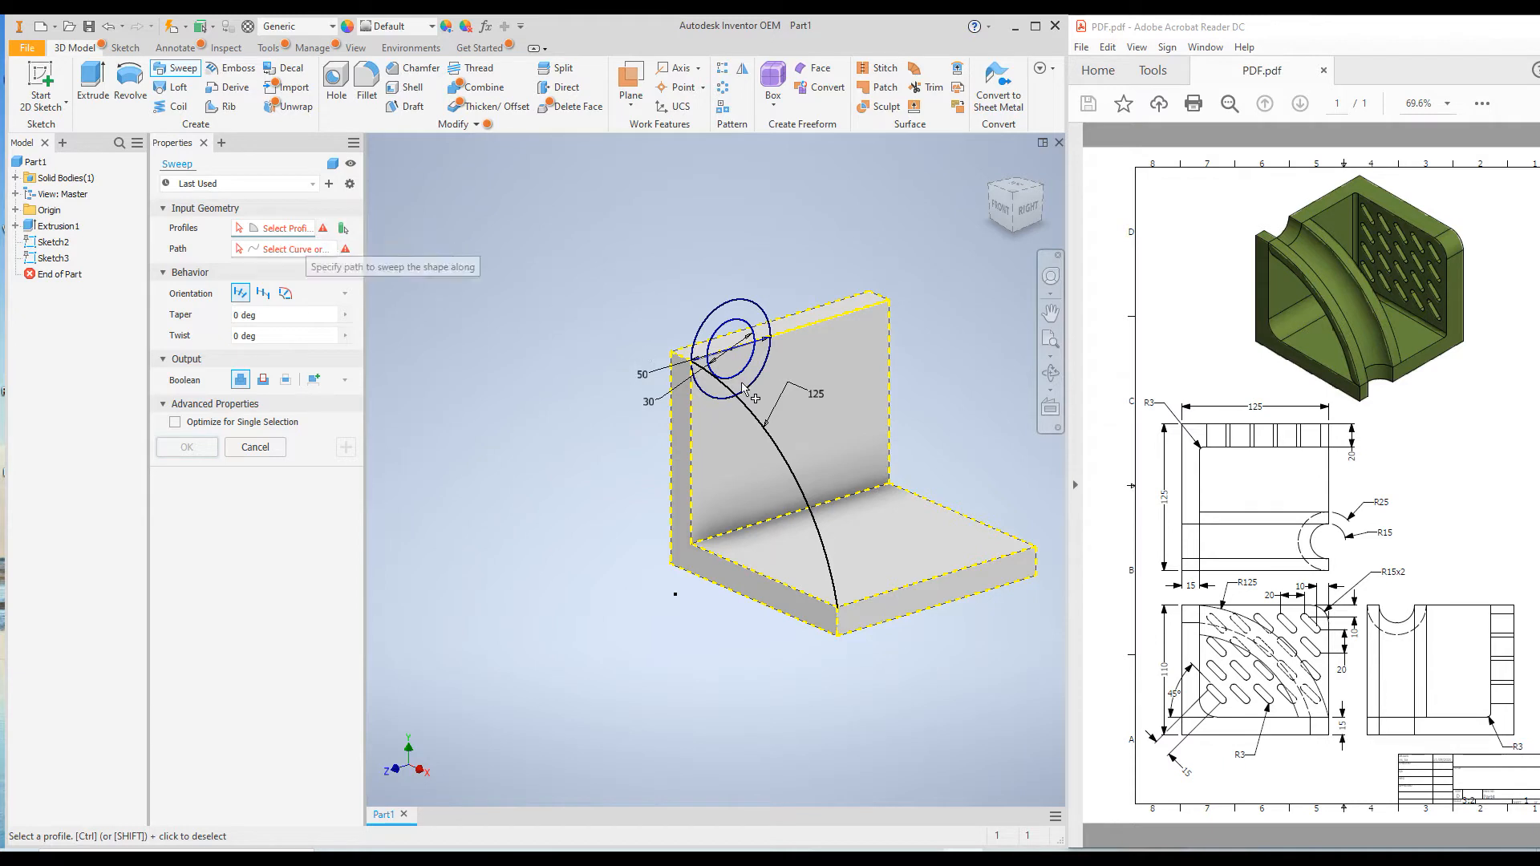
scroll(770, 390, "down", 3)
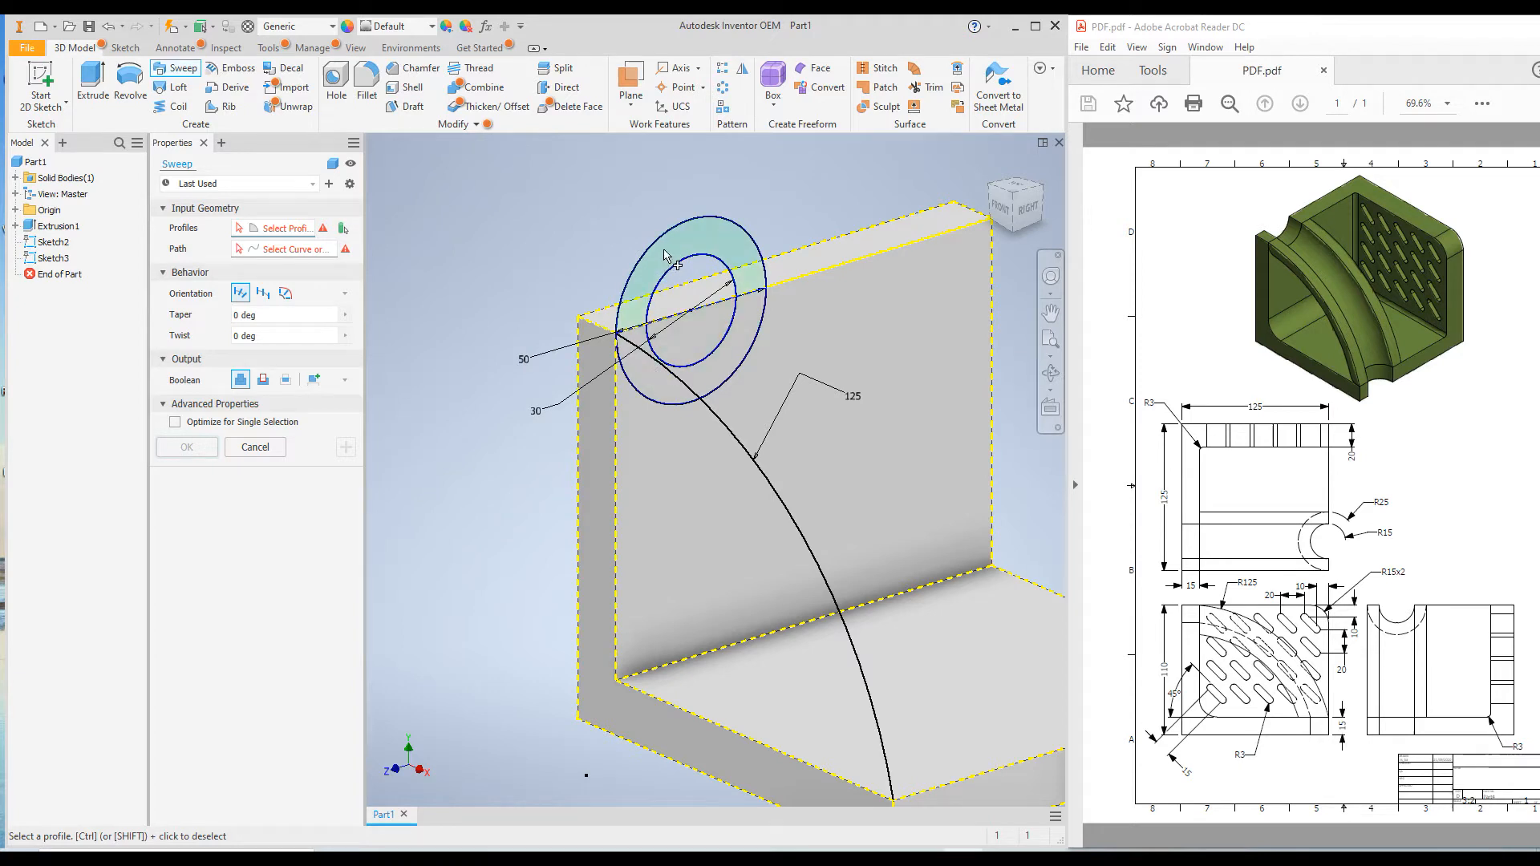
left_click(750, 324)
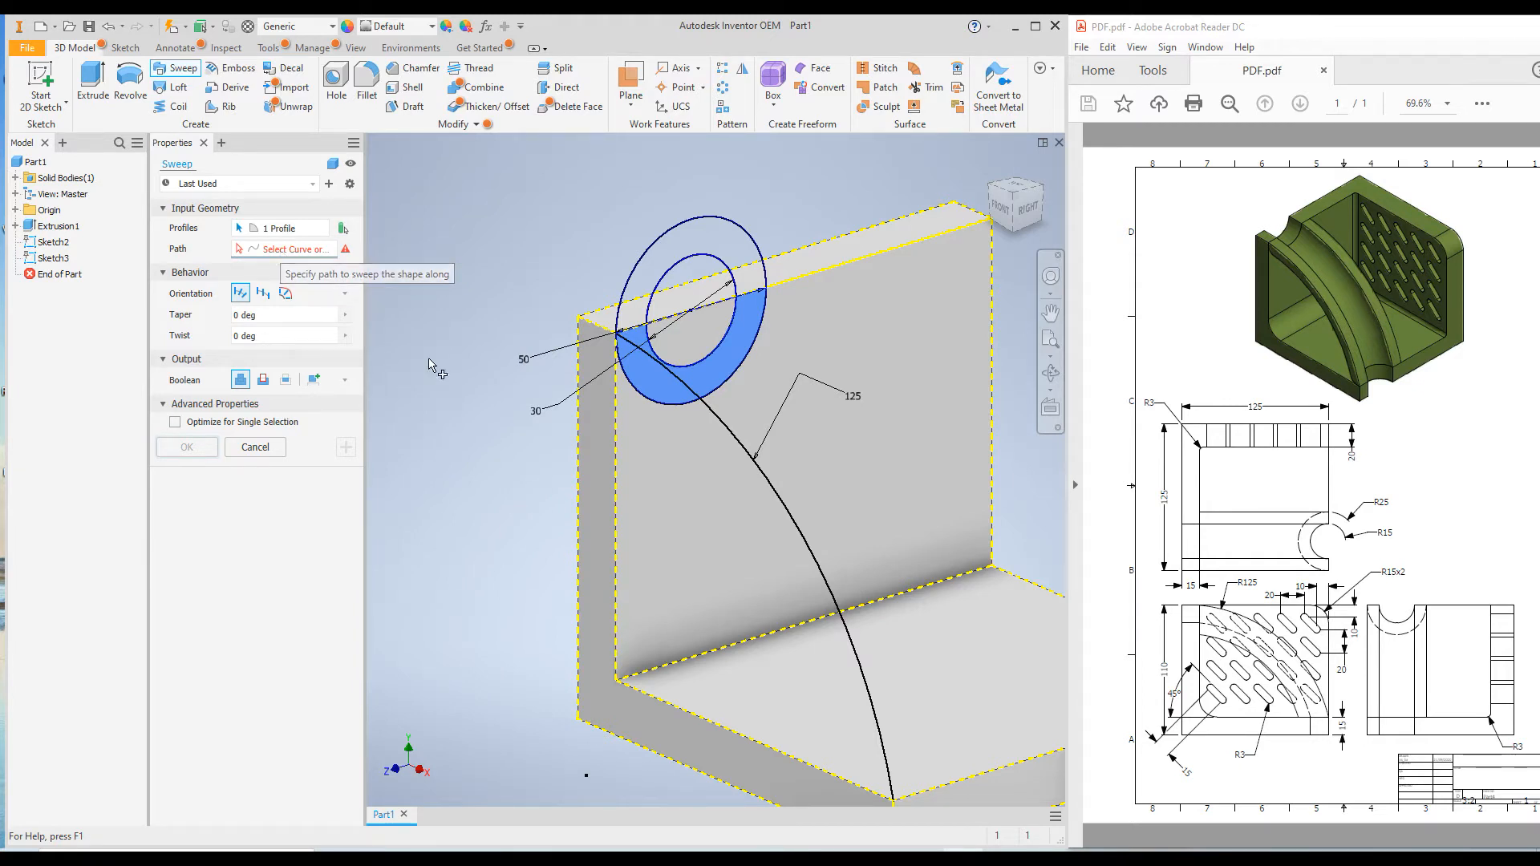
left_click(724, 427)
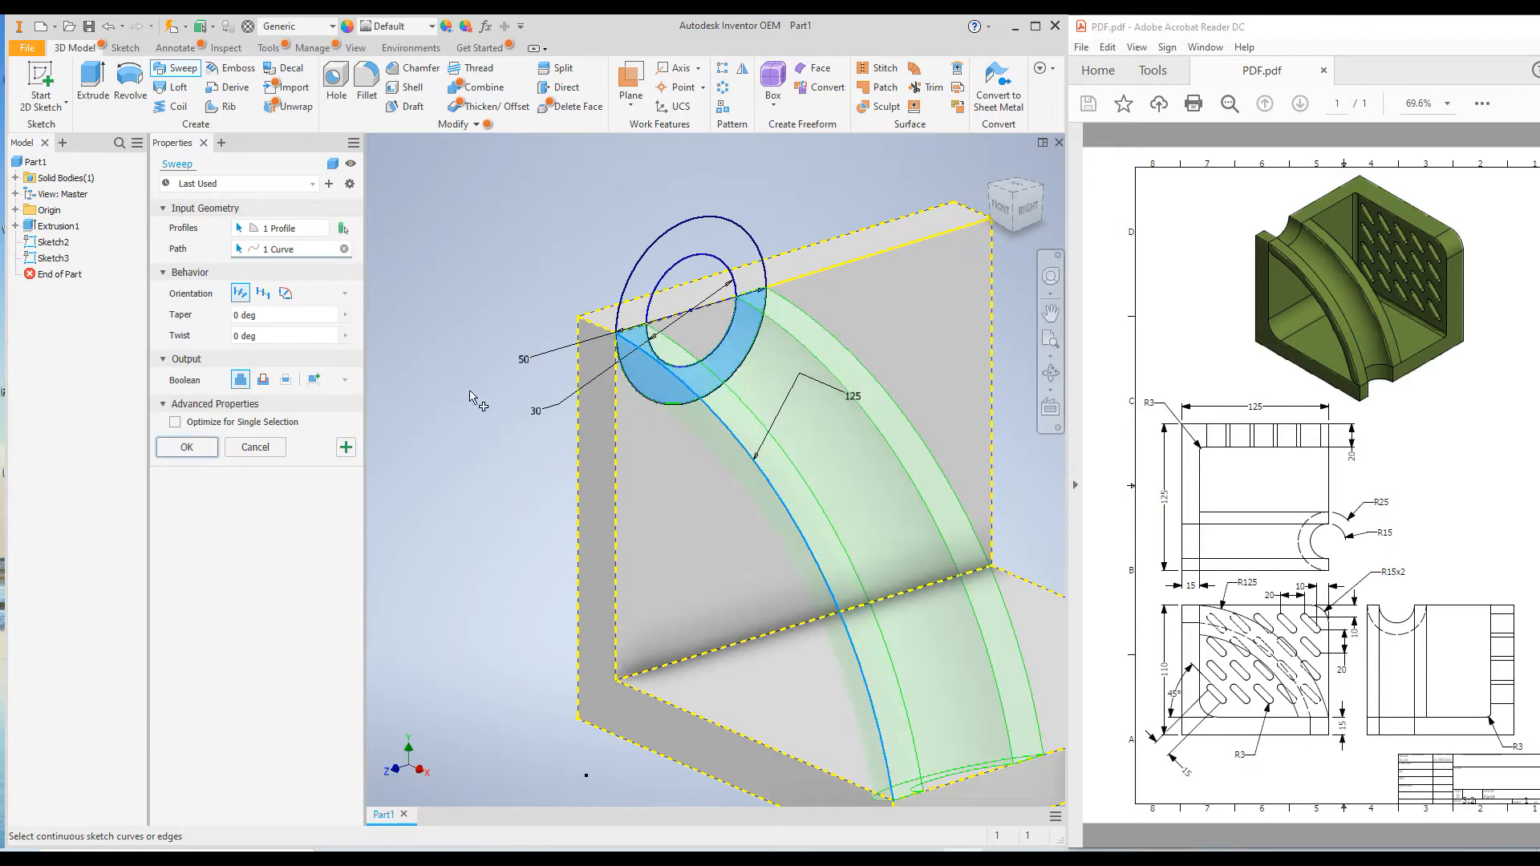
scroll(471, 393, "down", 5)
scroll(512, 475, "up", 4)
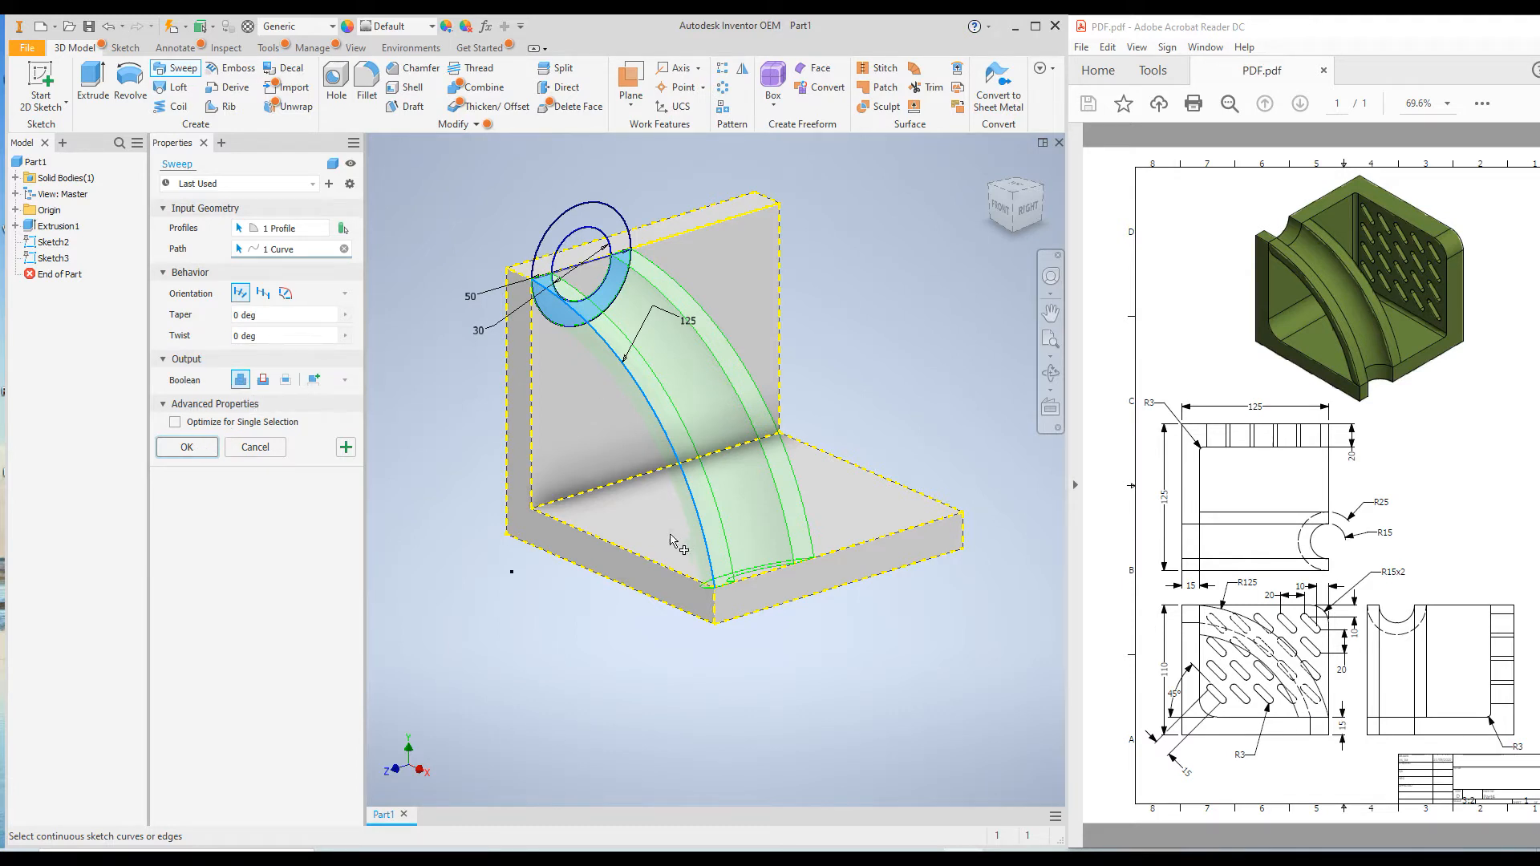
middle_click_drag(626, 628, 684, 639)
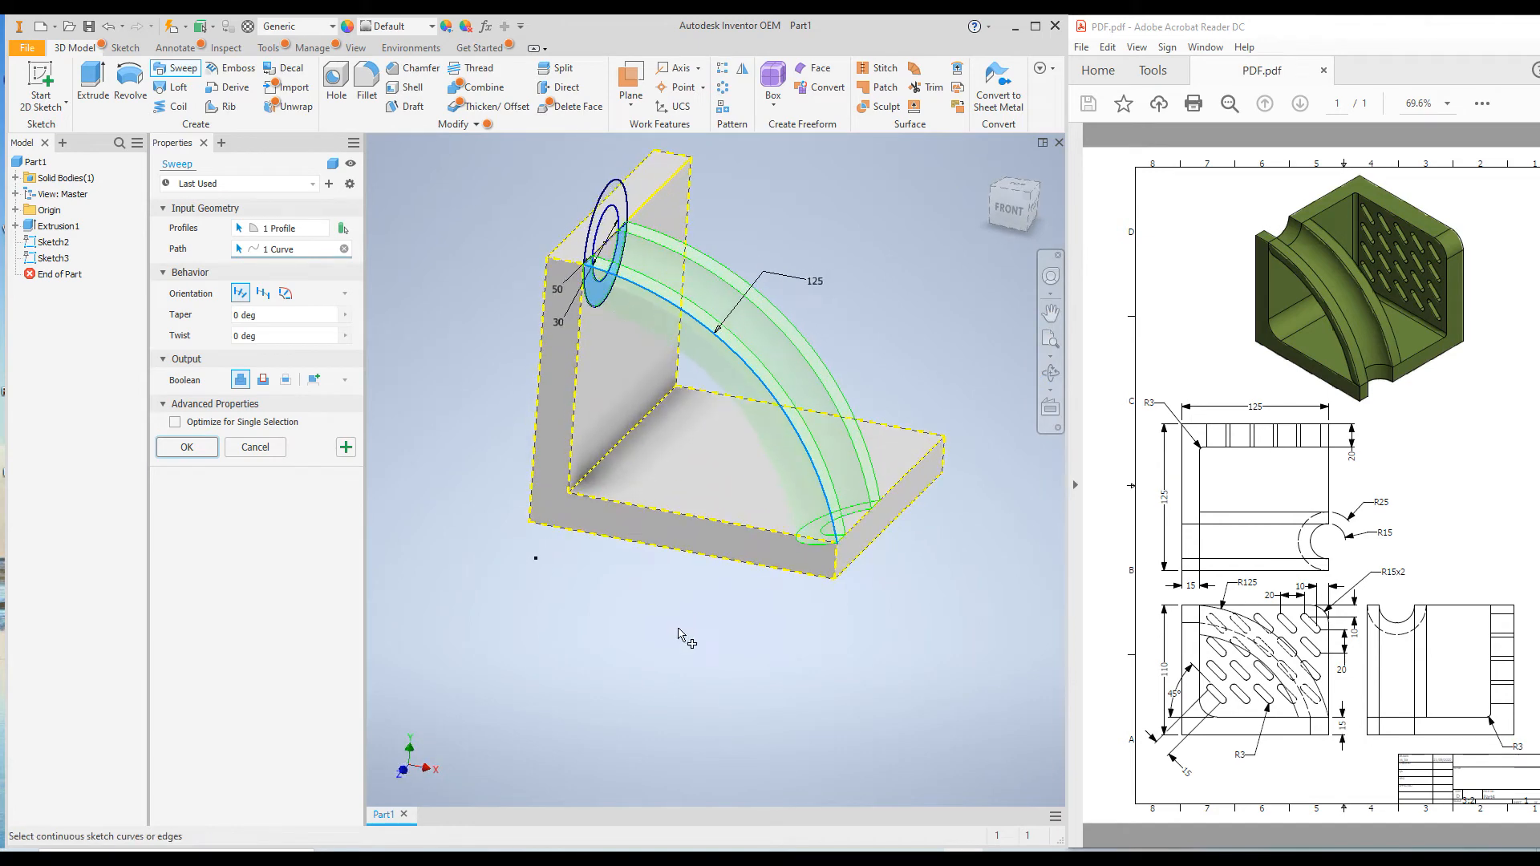
left_click(207, 452)
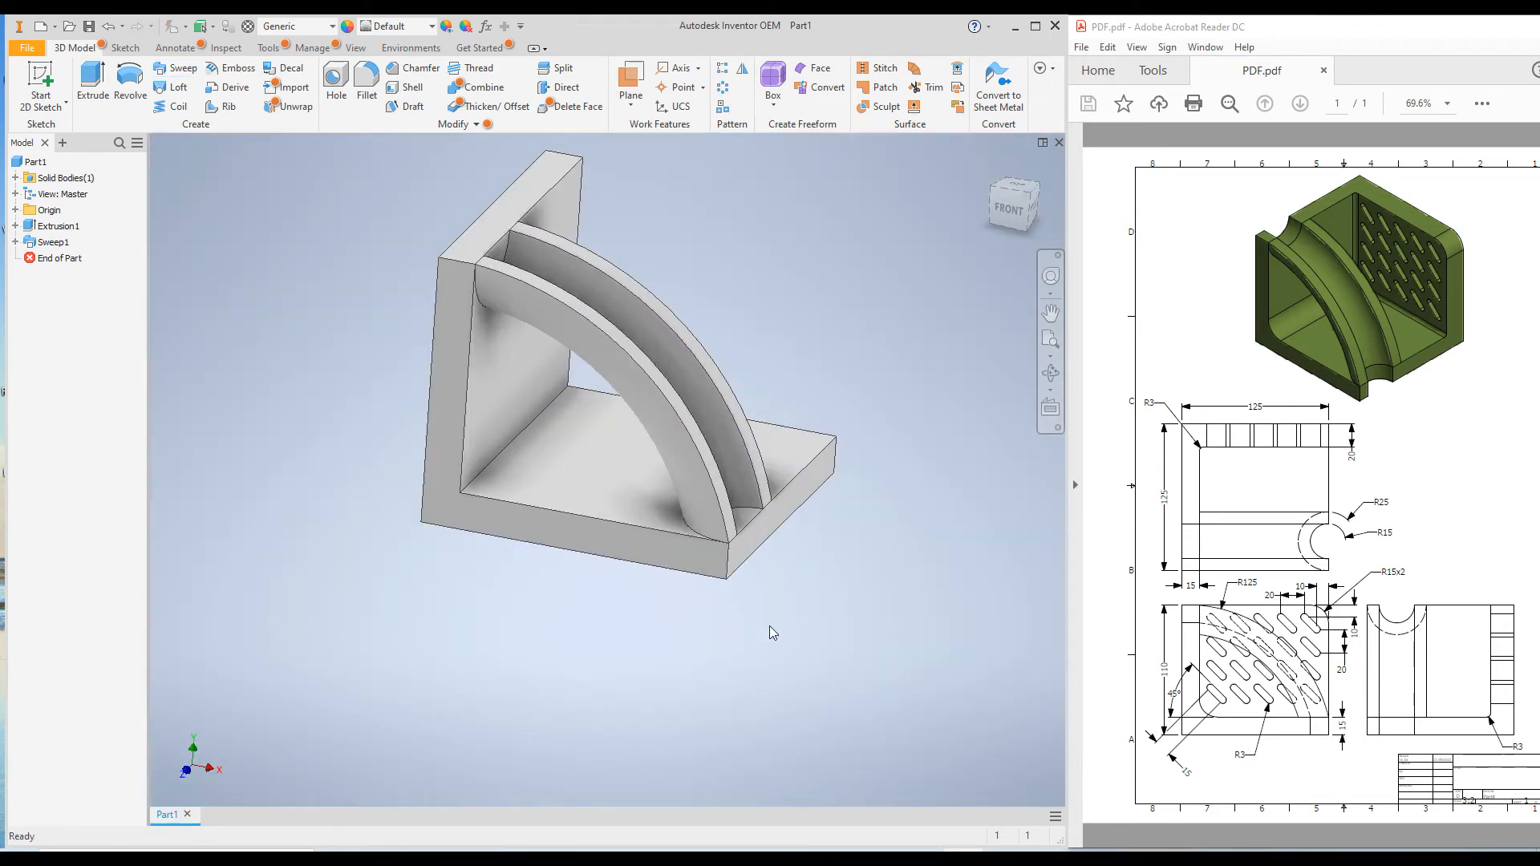
Start a sketch on the half-round upright face at the channel's upper end and project the channel's curved edge into it
middle_click_drag(730, 600, 660, 594, "shift")
left_click(991, 165)
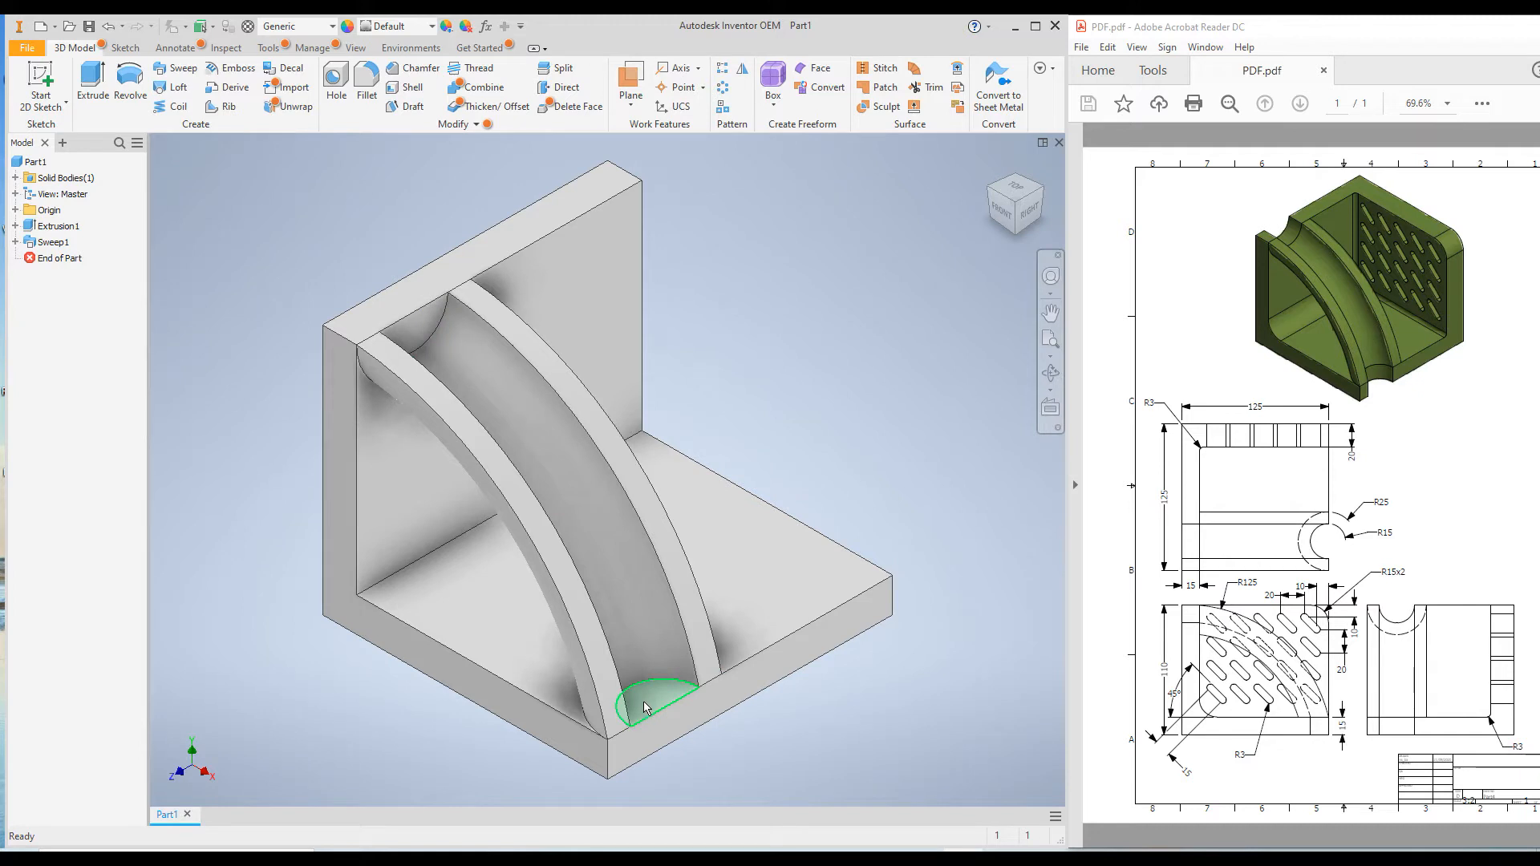
left_click(419, 333)
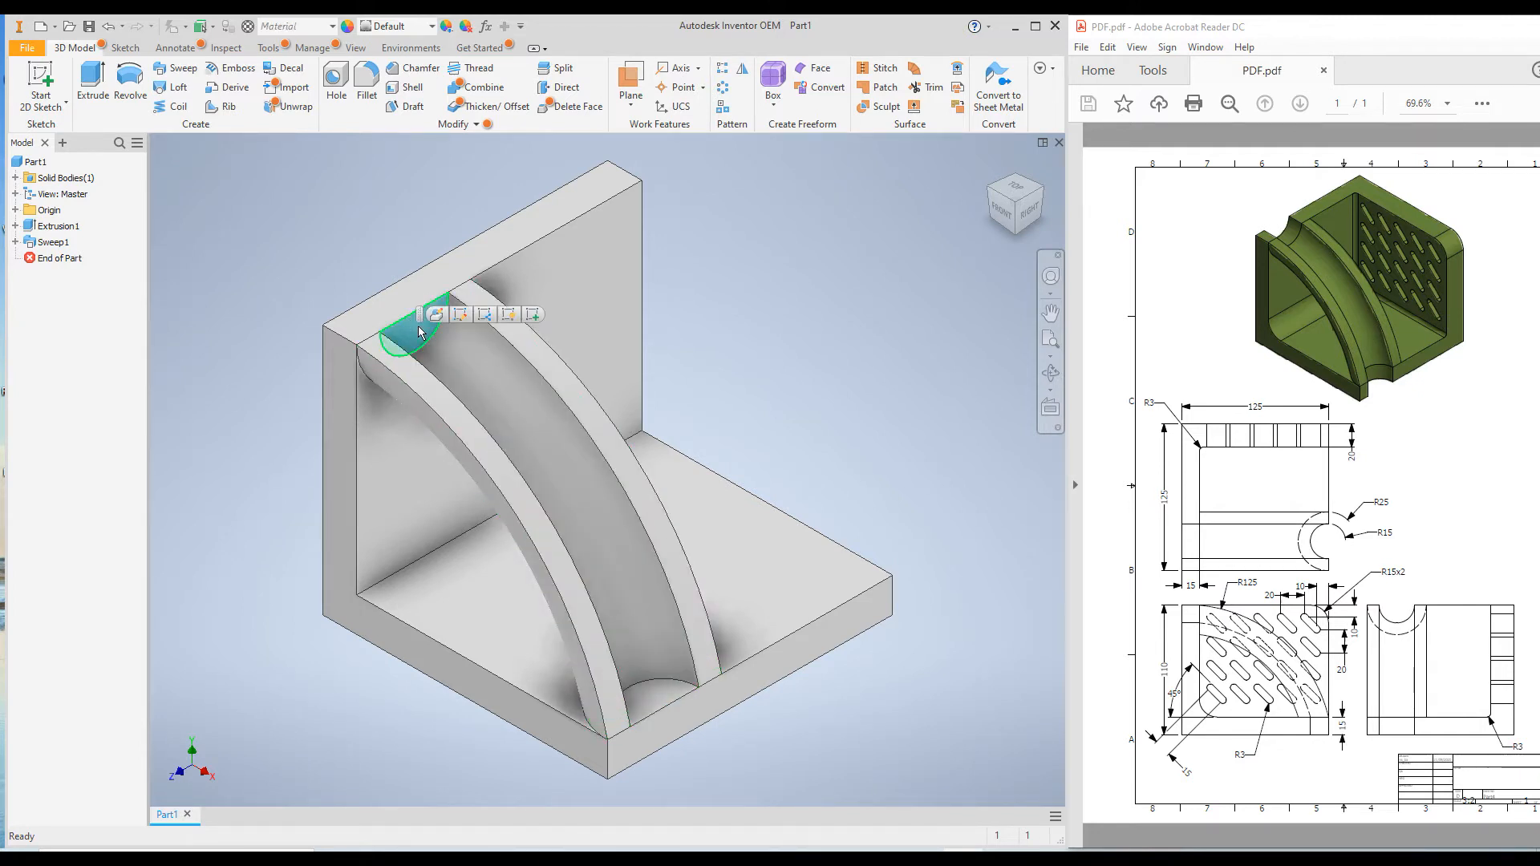
right_click(418, 332)
left_click(410, 383)
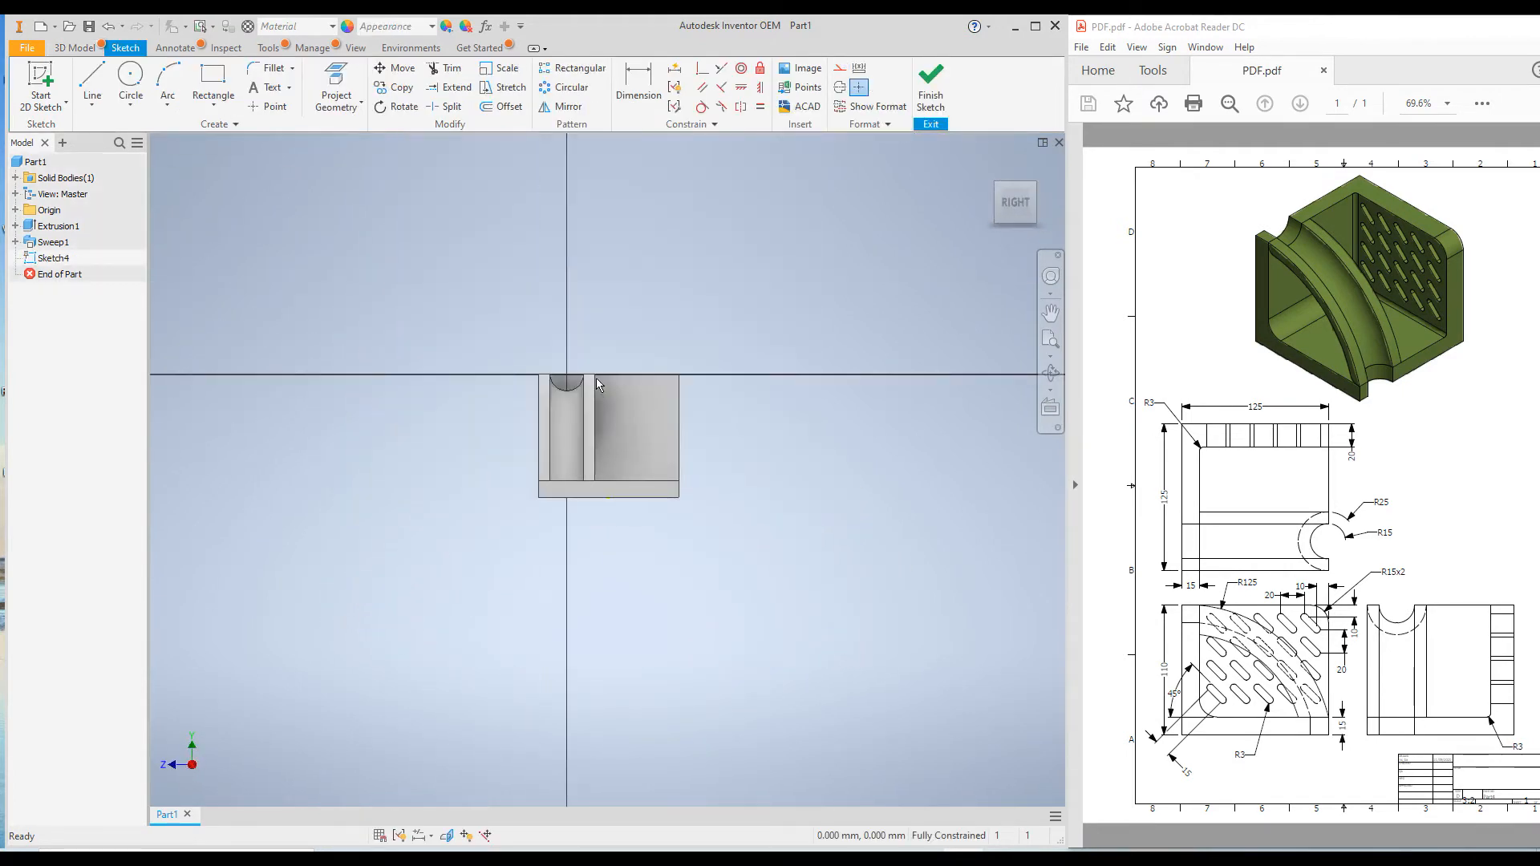
scroll(586, 401, "up", 5)
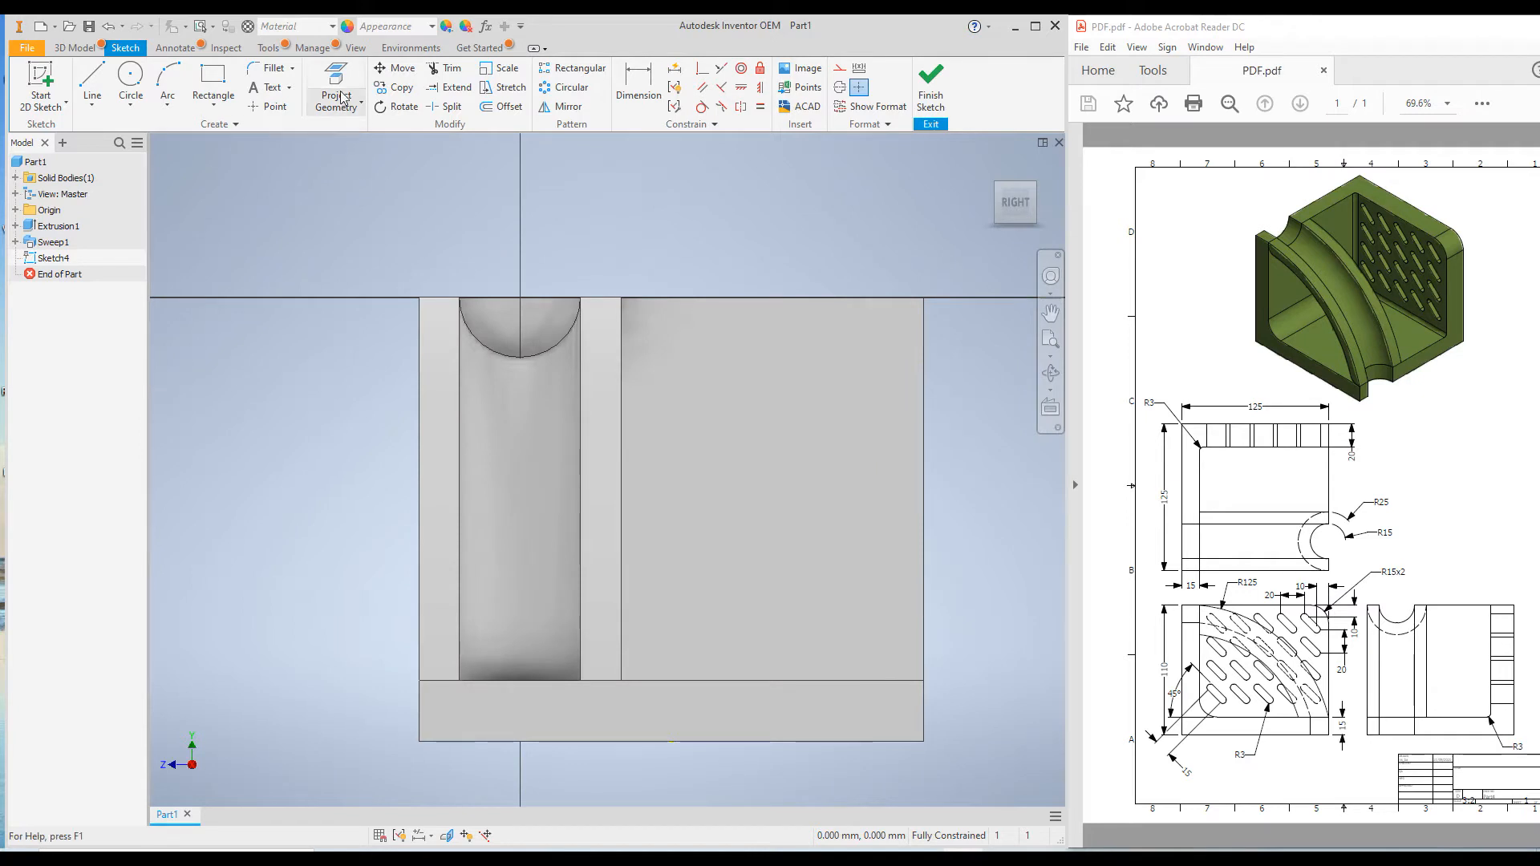
left_click(335, 82)
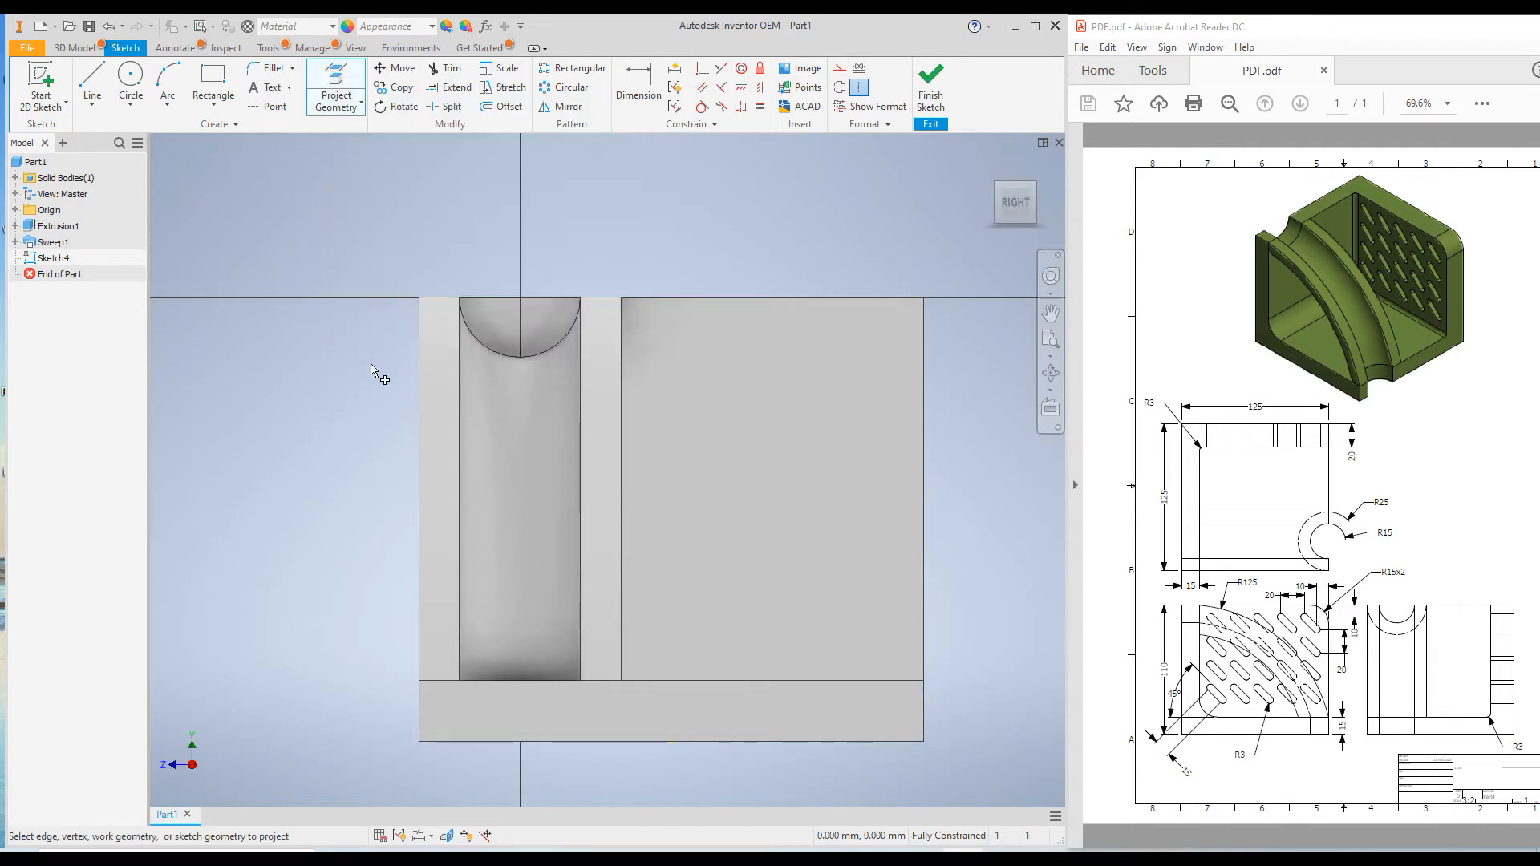
left_click(492, 354)
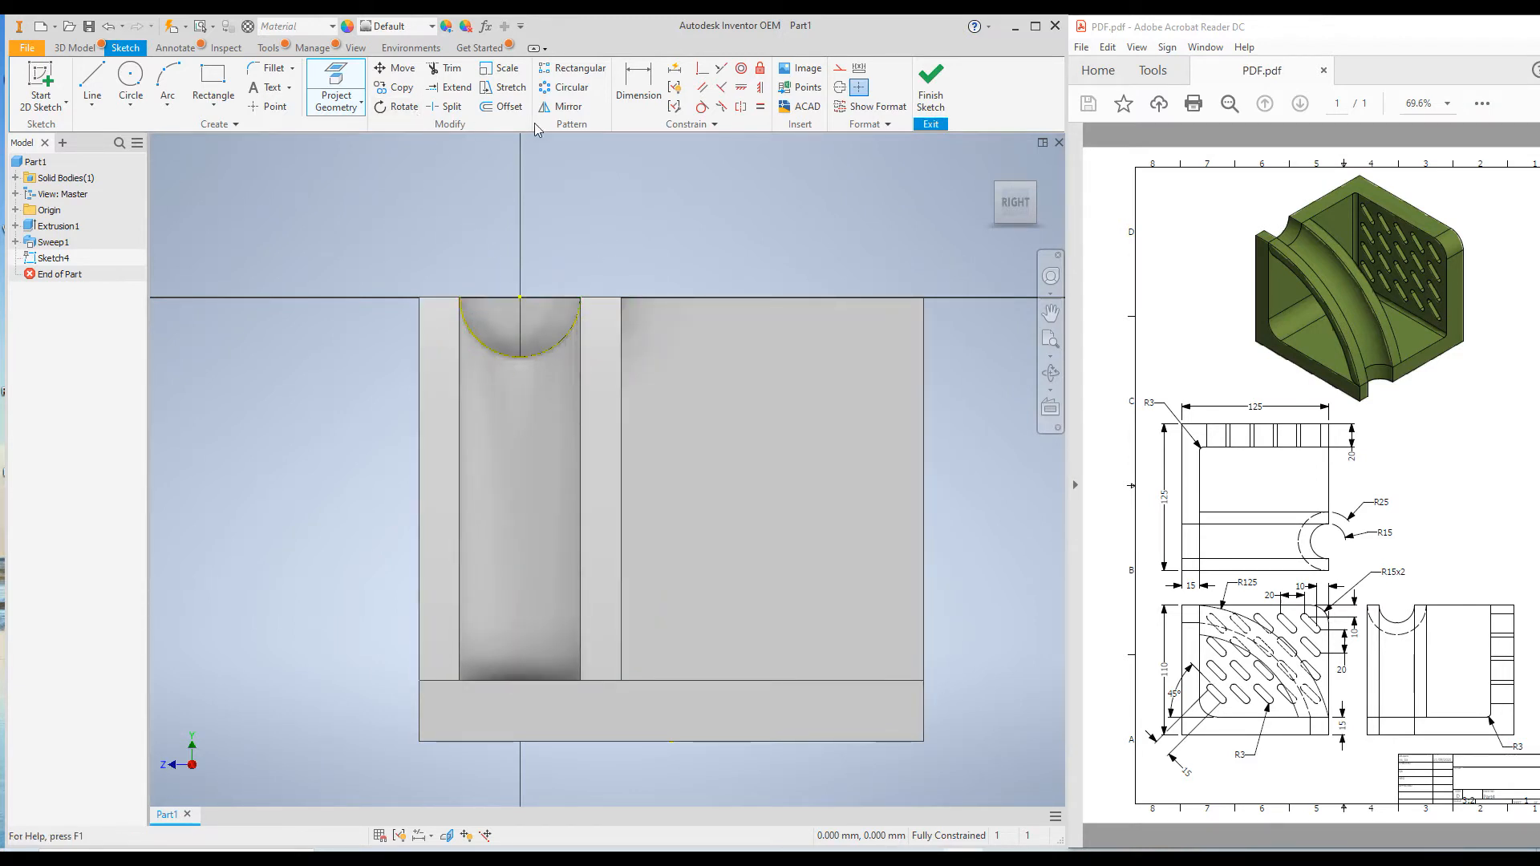
Close the projected semicircle with a horizontal line between its endpoints and finish the sketch
left_click(92, 80)
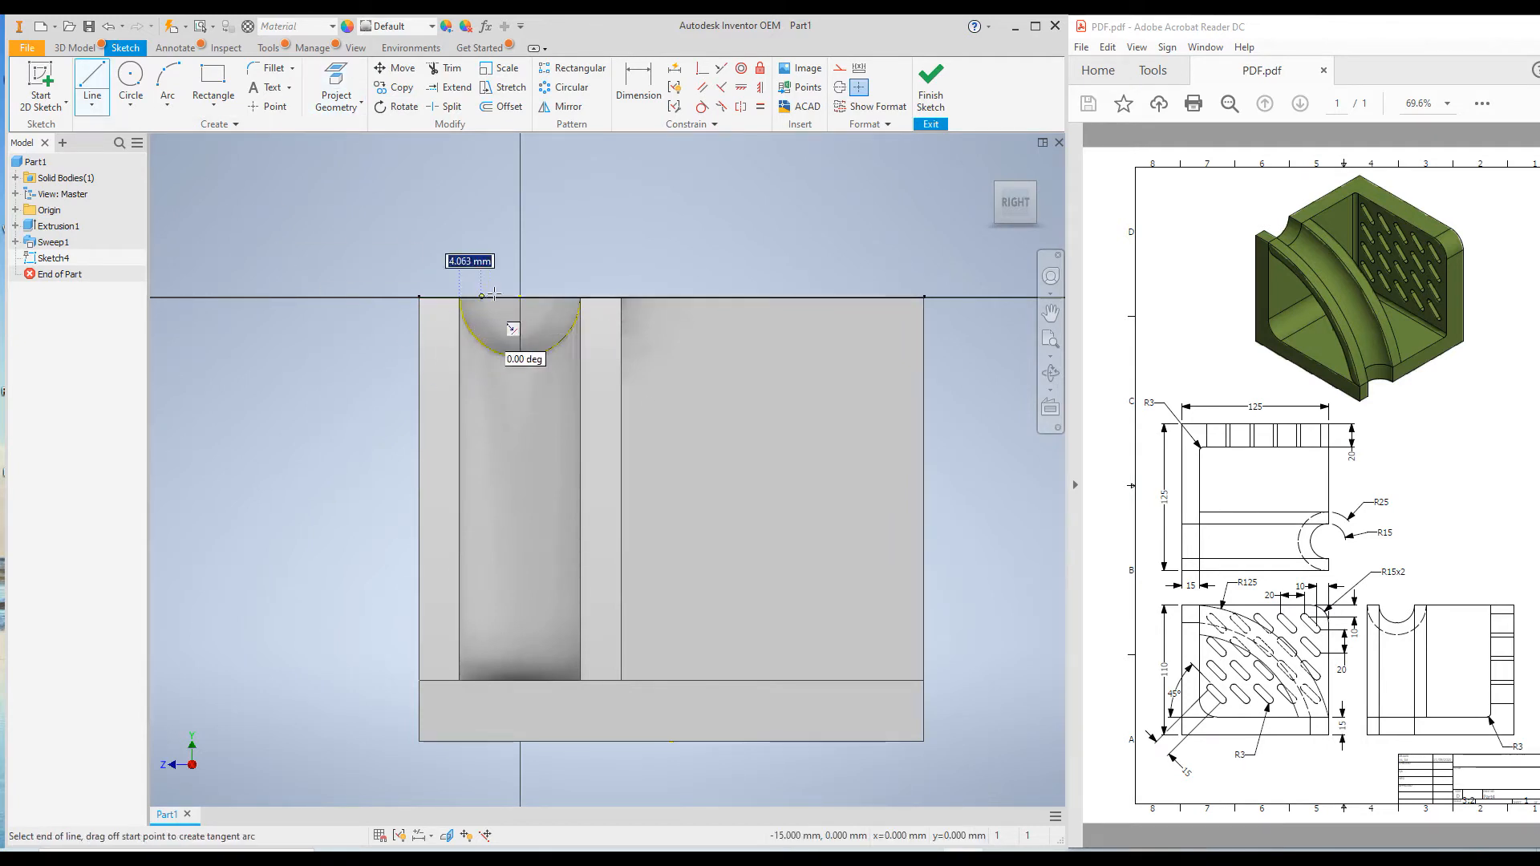
left_click(580, 297)
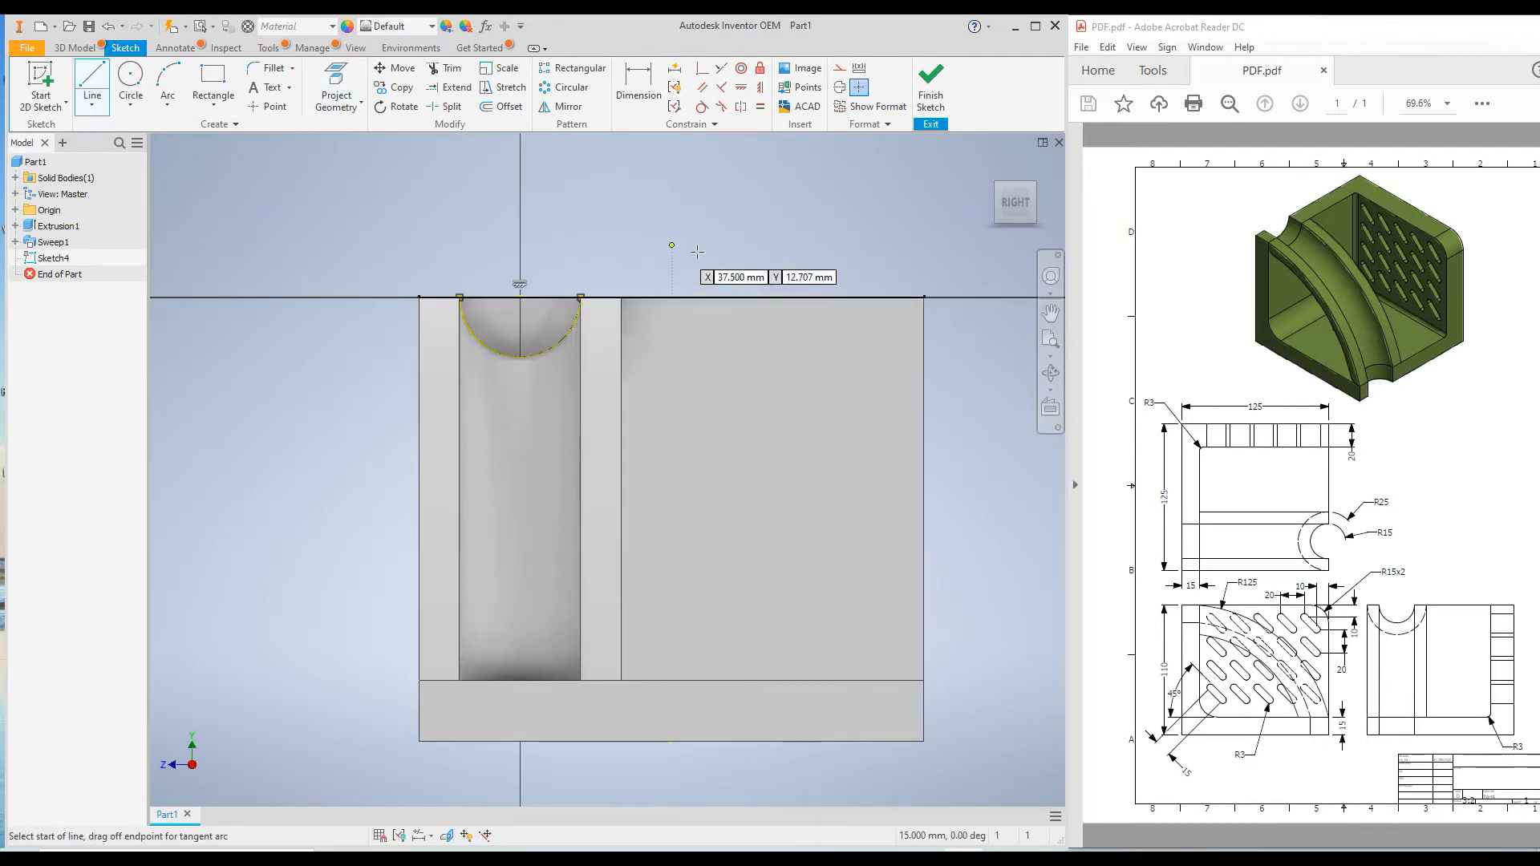
left_click(931, 84)
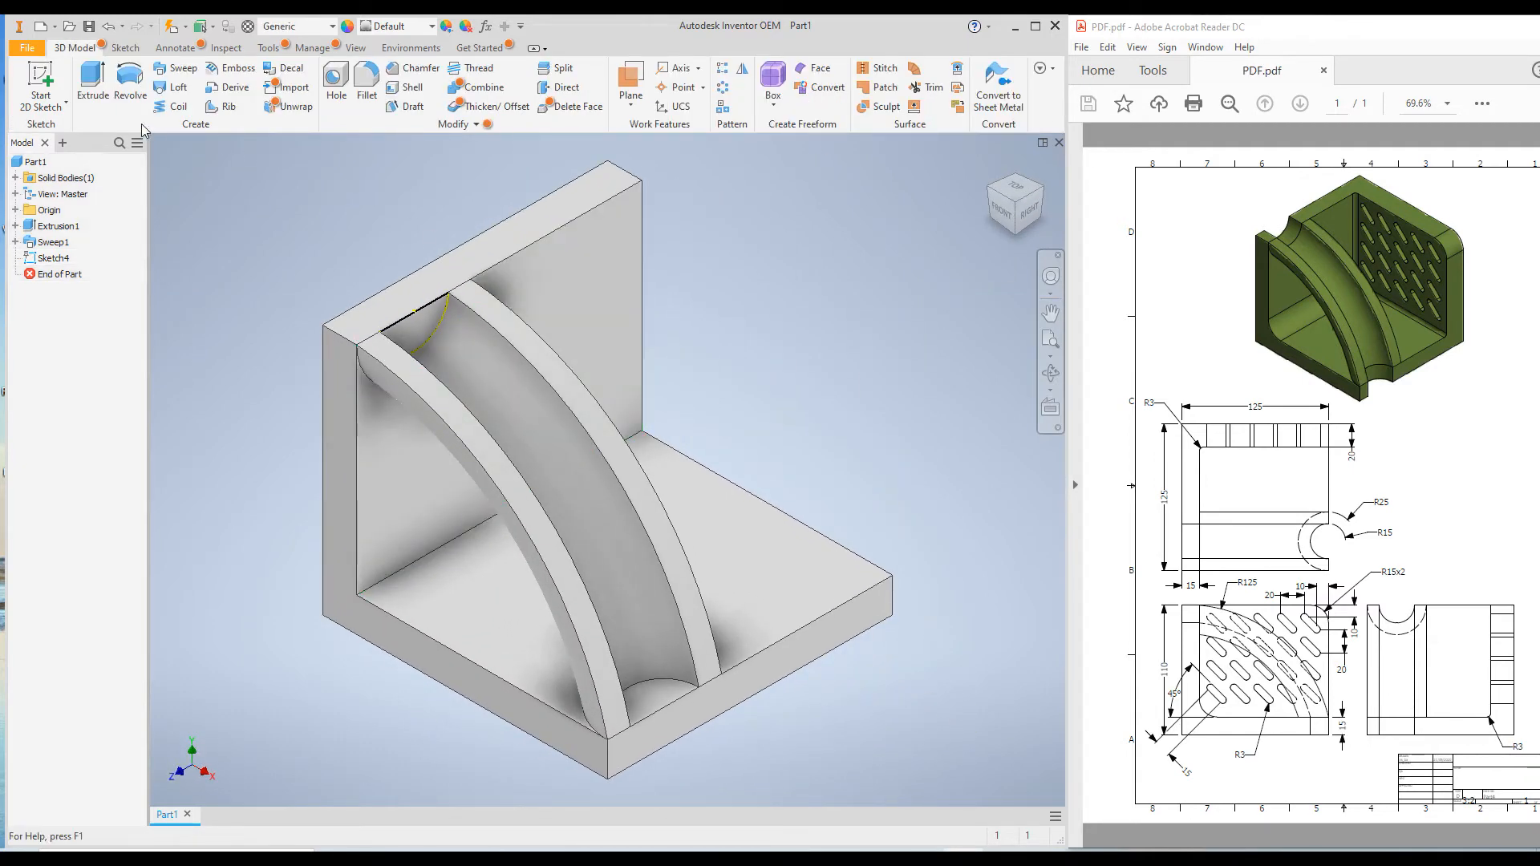
Extrude the half-round profile as a cut in the flipped direction, through all of the upright
left_click(94, 80)
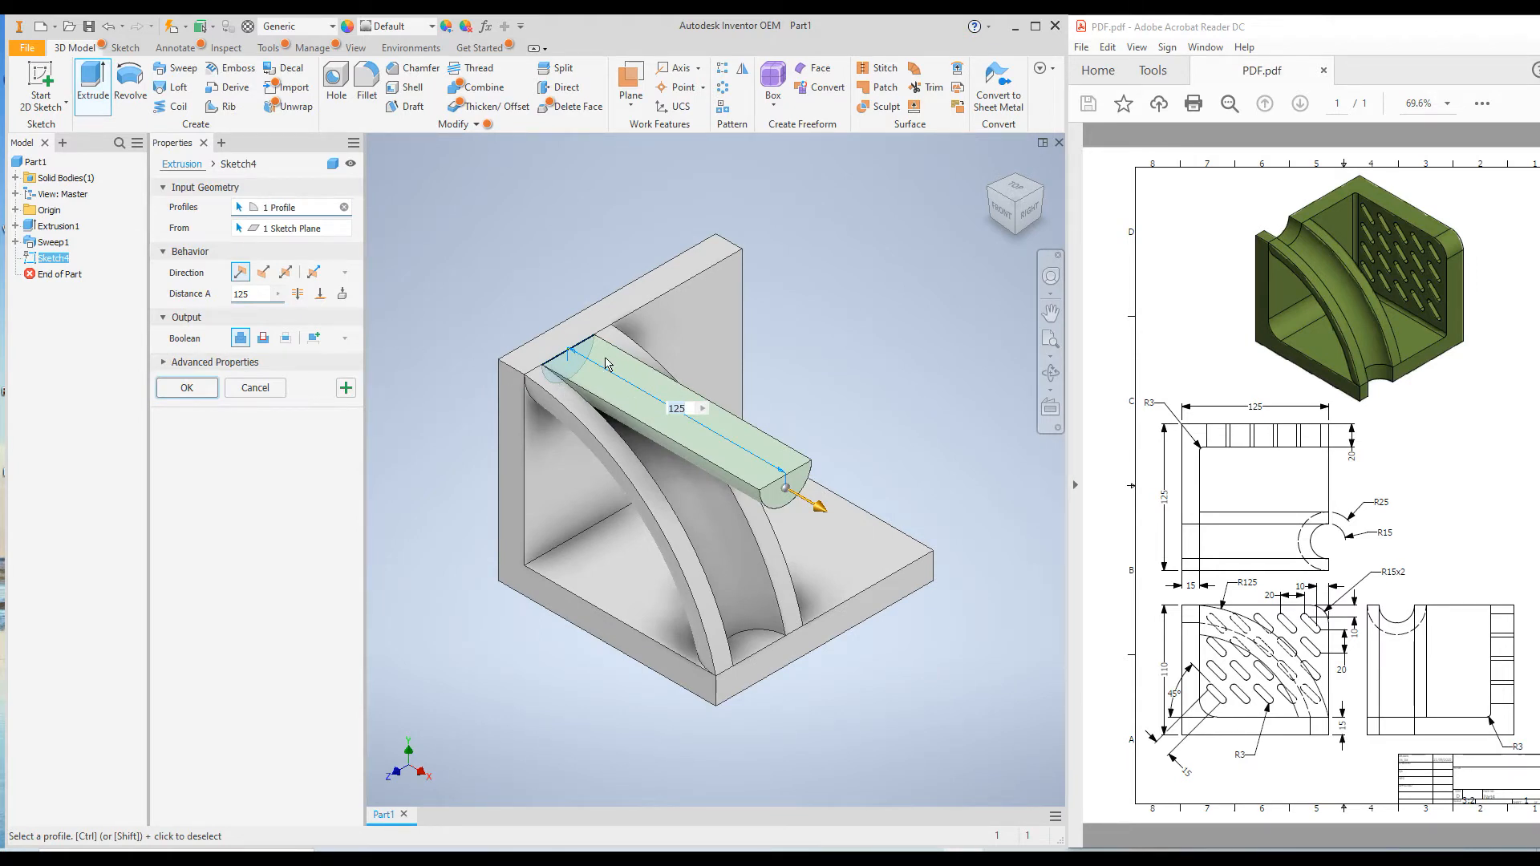
left_click(265, 273)
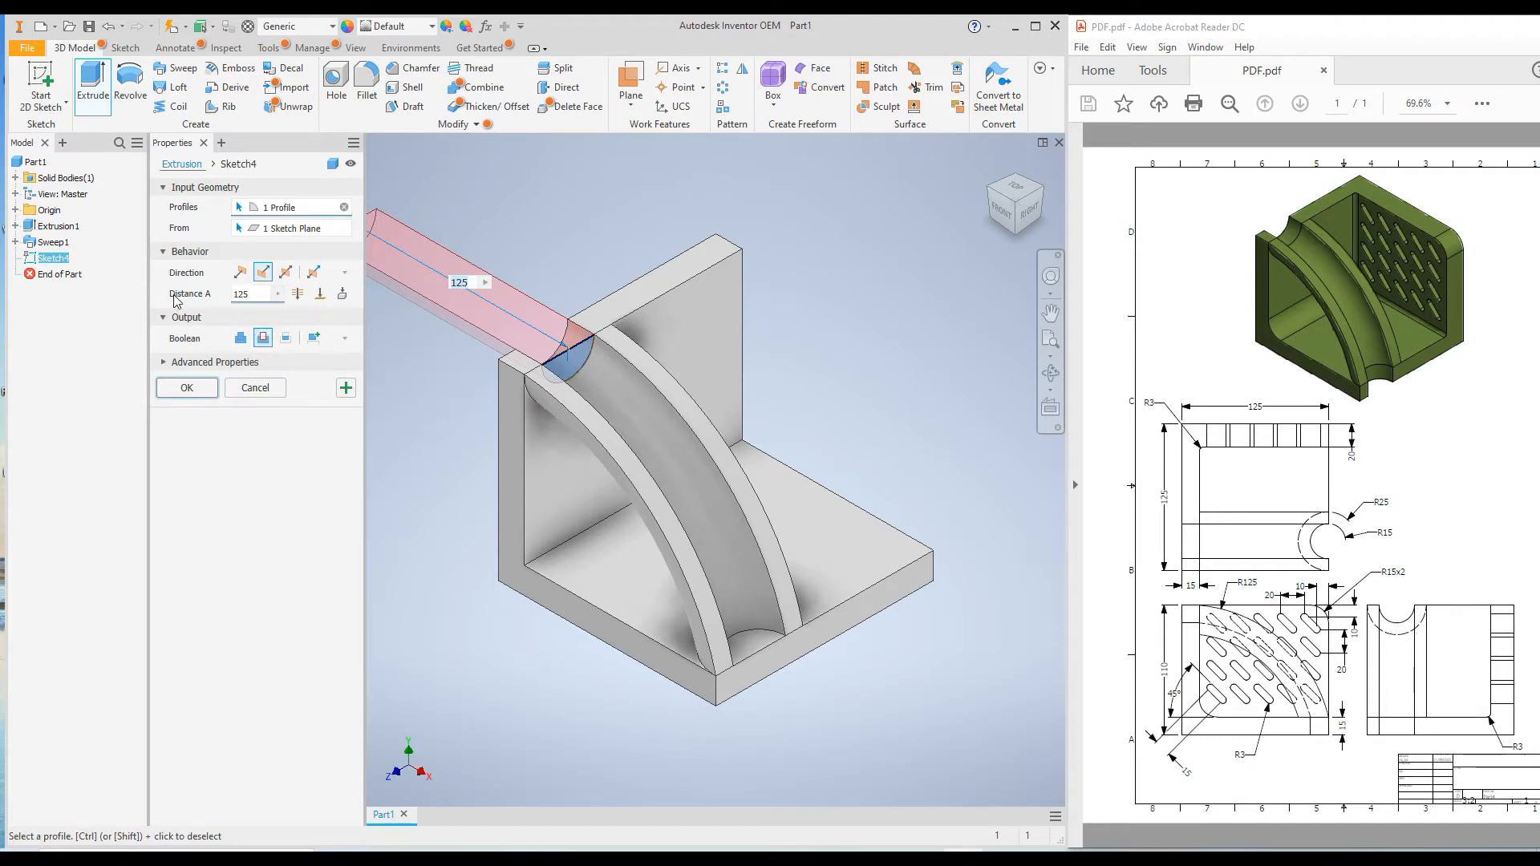
left_click(298, 295)
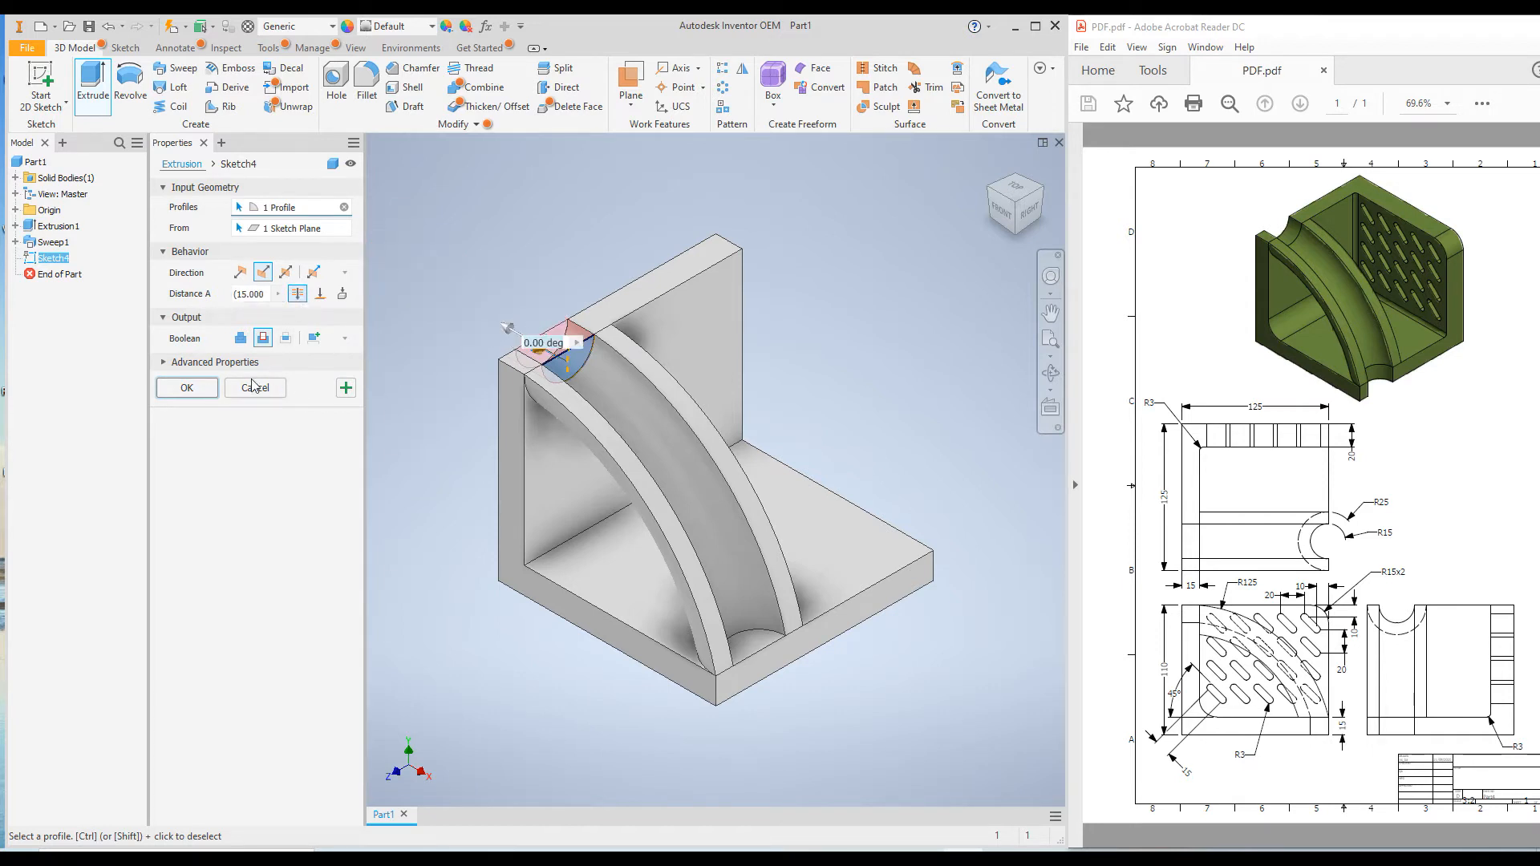
left_click(201, 388)
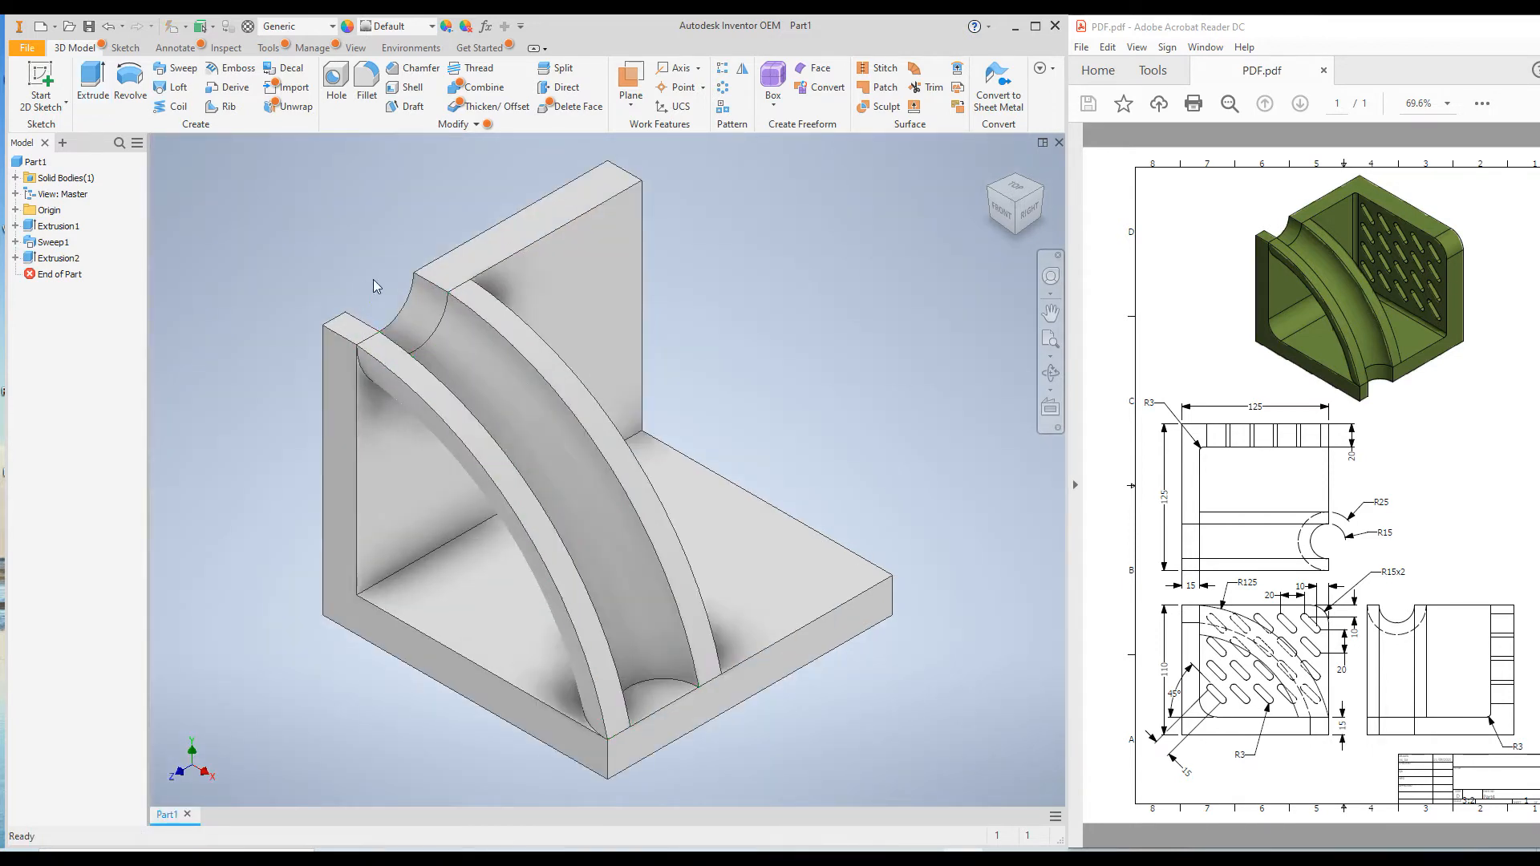
Start a sketch on the half-round base face at the channel's lower end and project the channel's inner curved edge
left_click(650, 698)
right_click(648, 695)
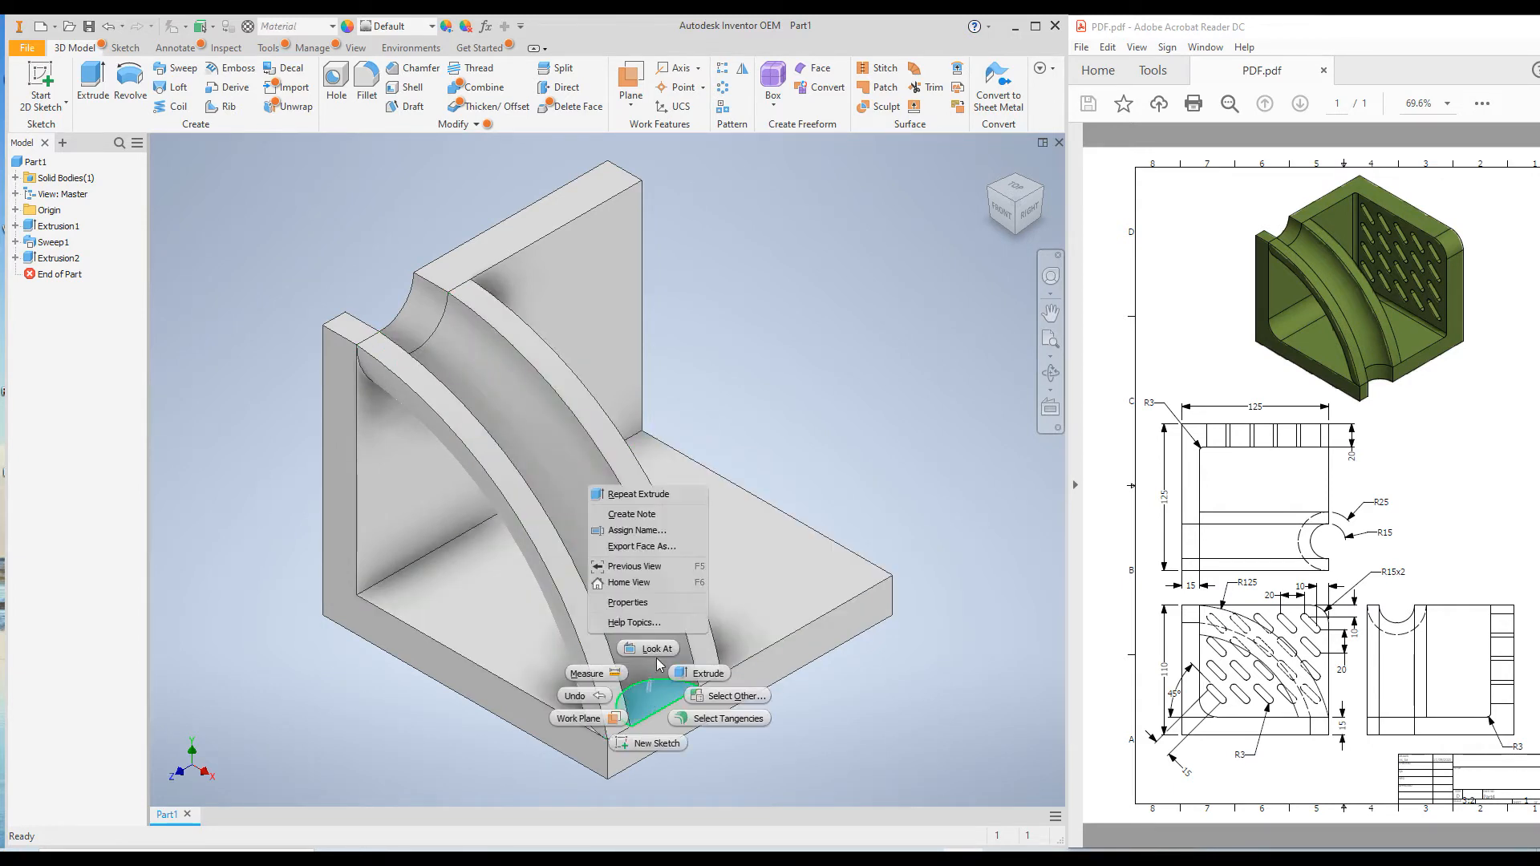
left_click(658, 741)
key("p")
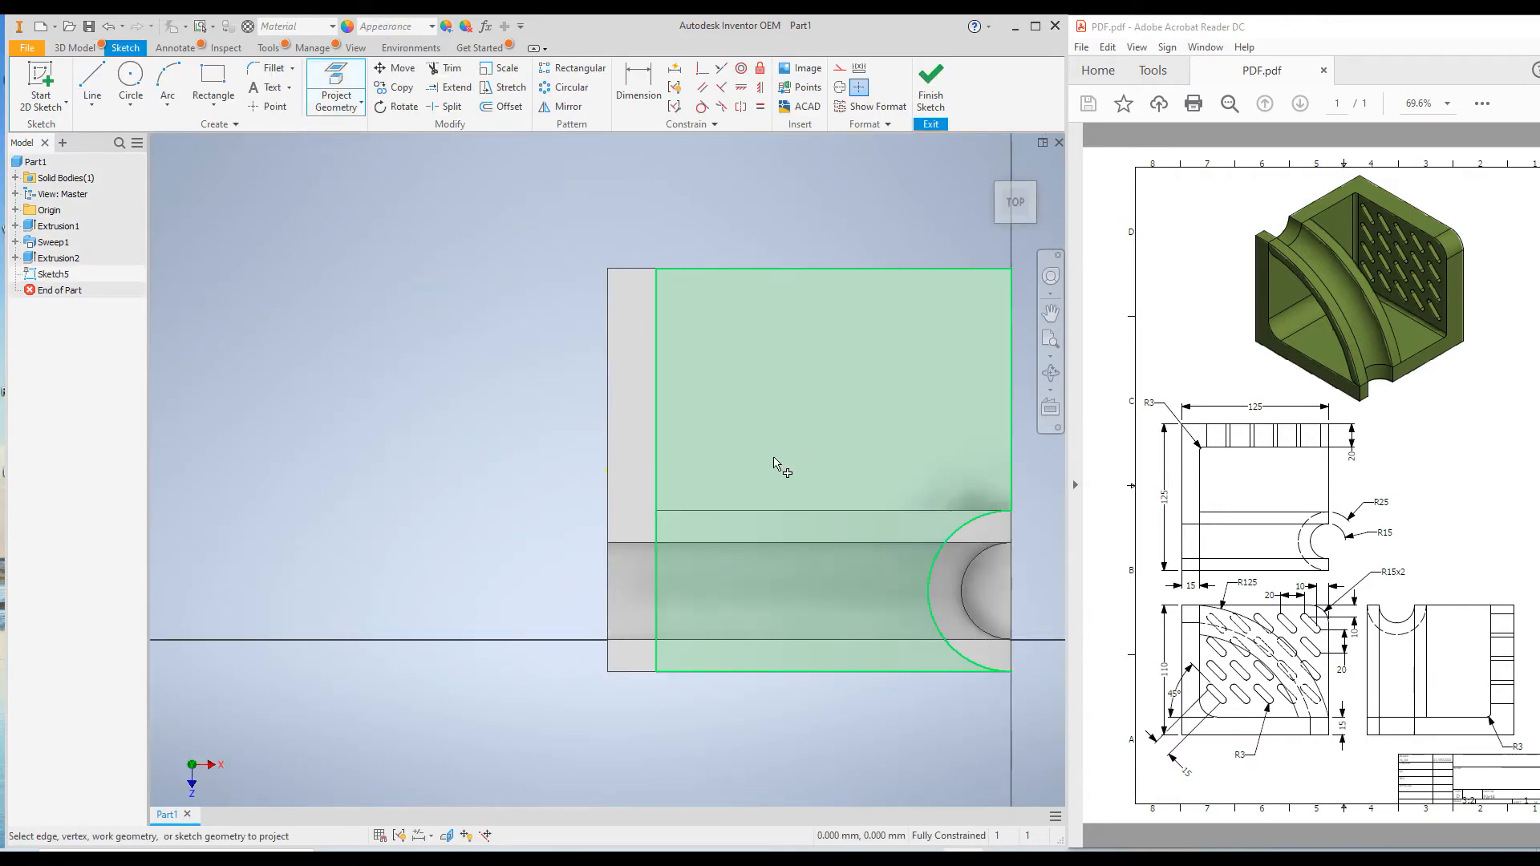
left_click(964, 580)
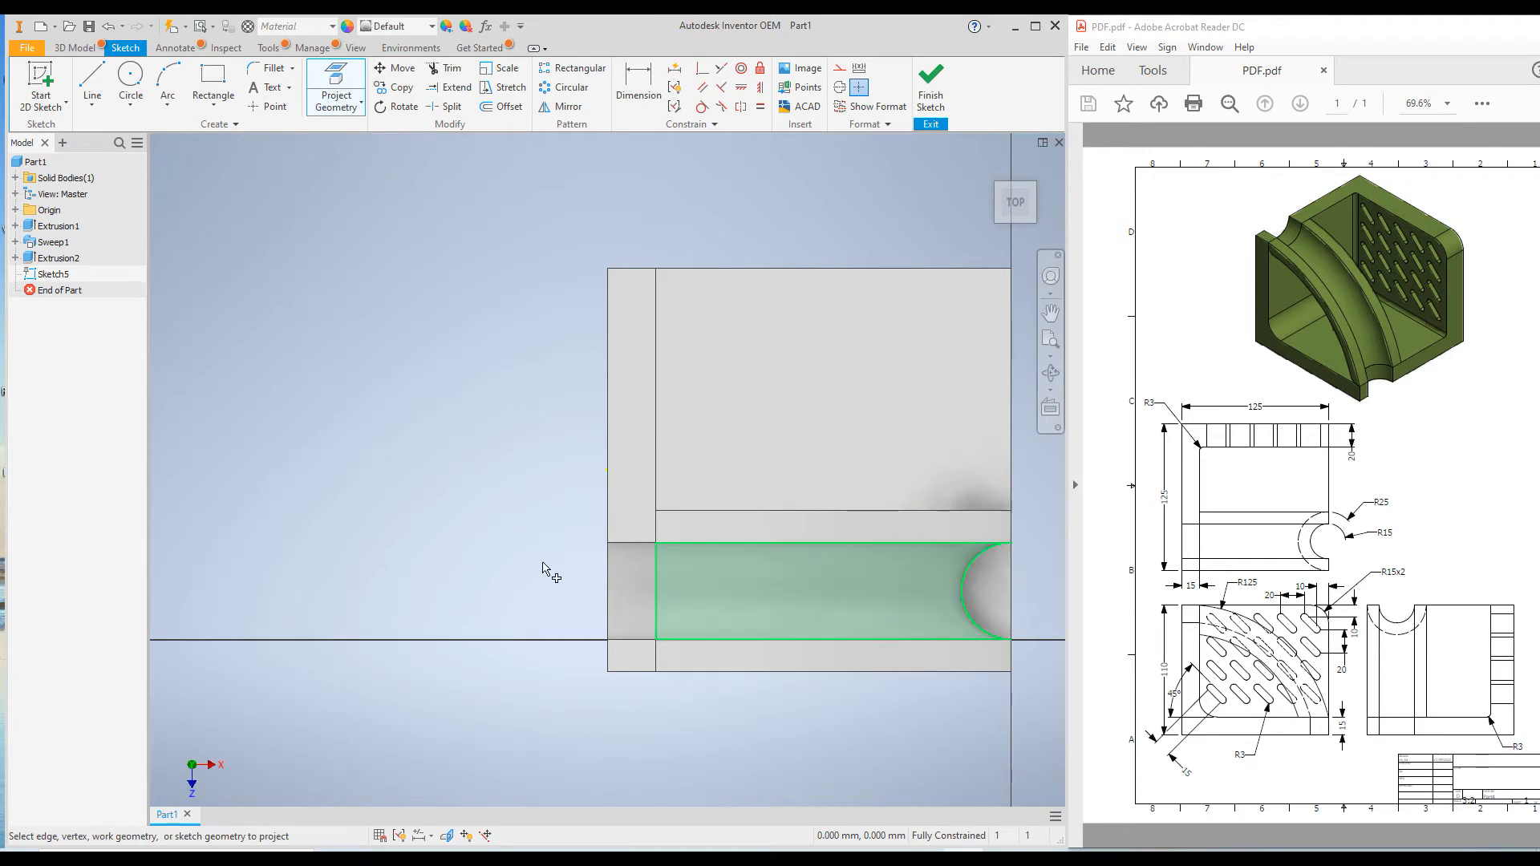
Close the projected semicircle with a 30 mm line along the base's outer edge and end the Line command
left_click(92, 80)
left_click(1010, 543)
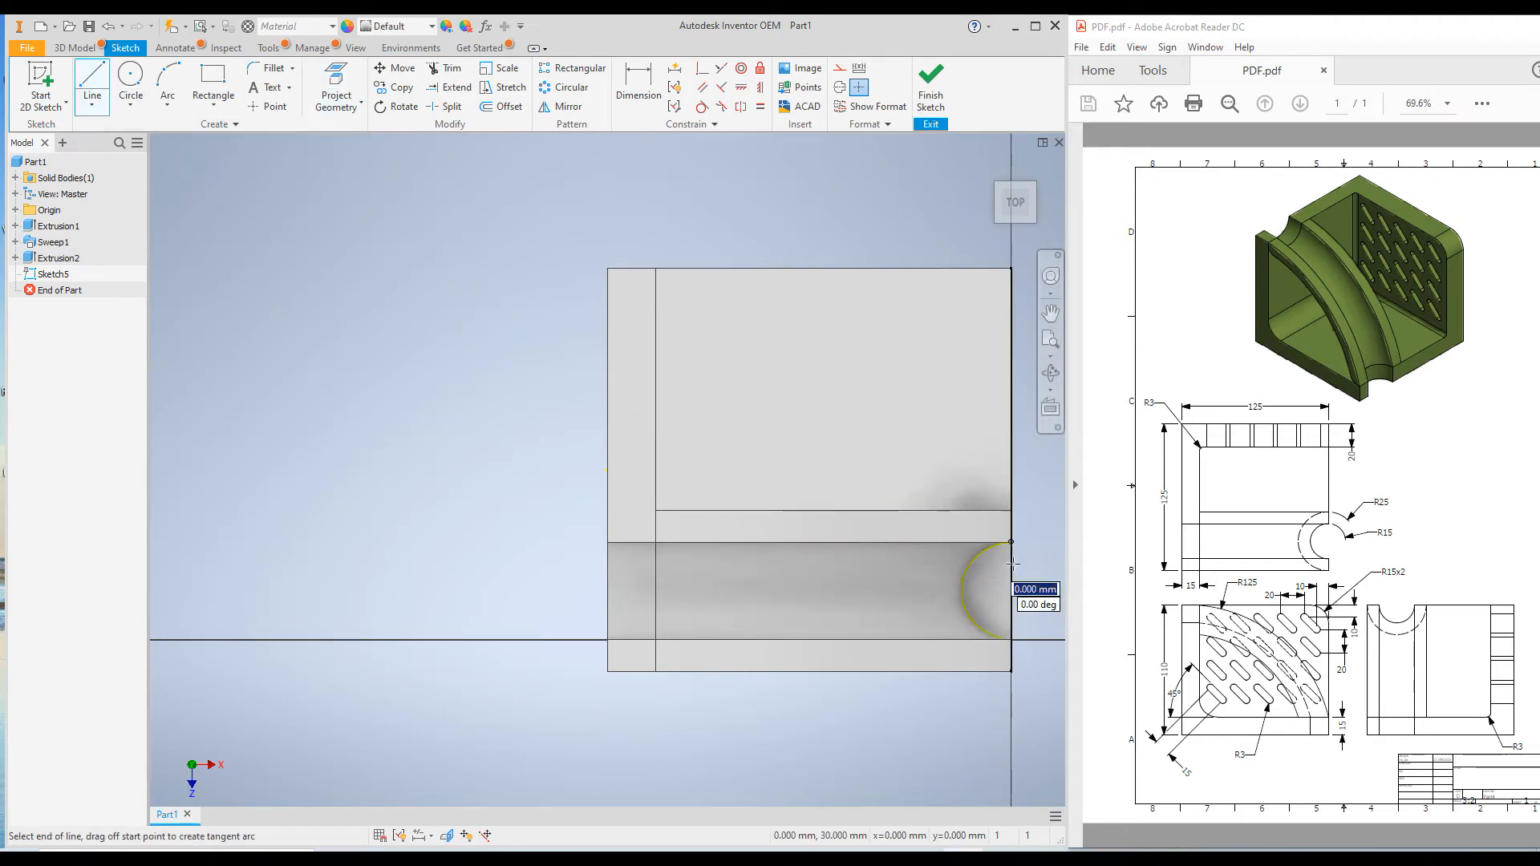
left_click(1011, 639)
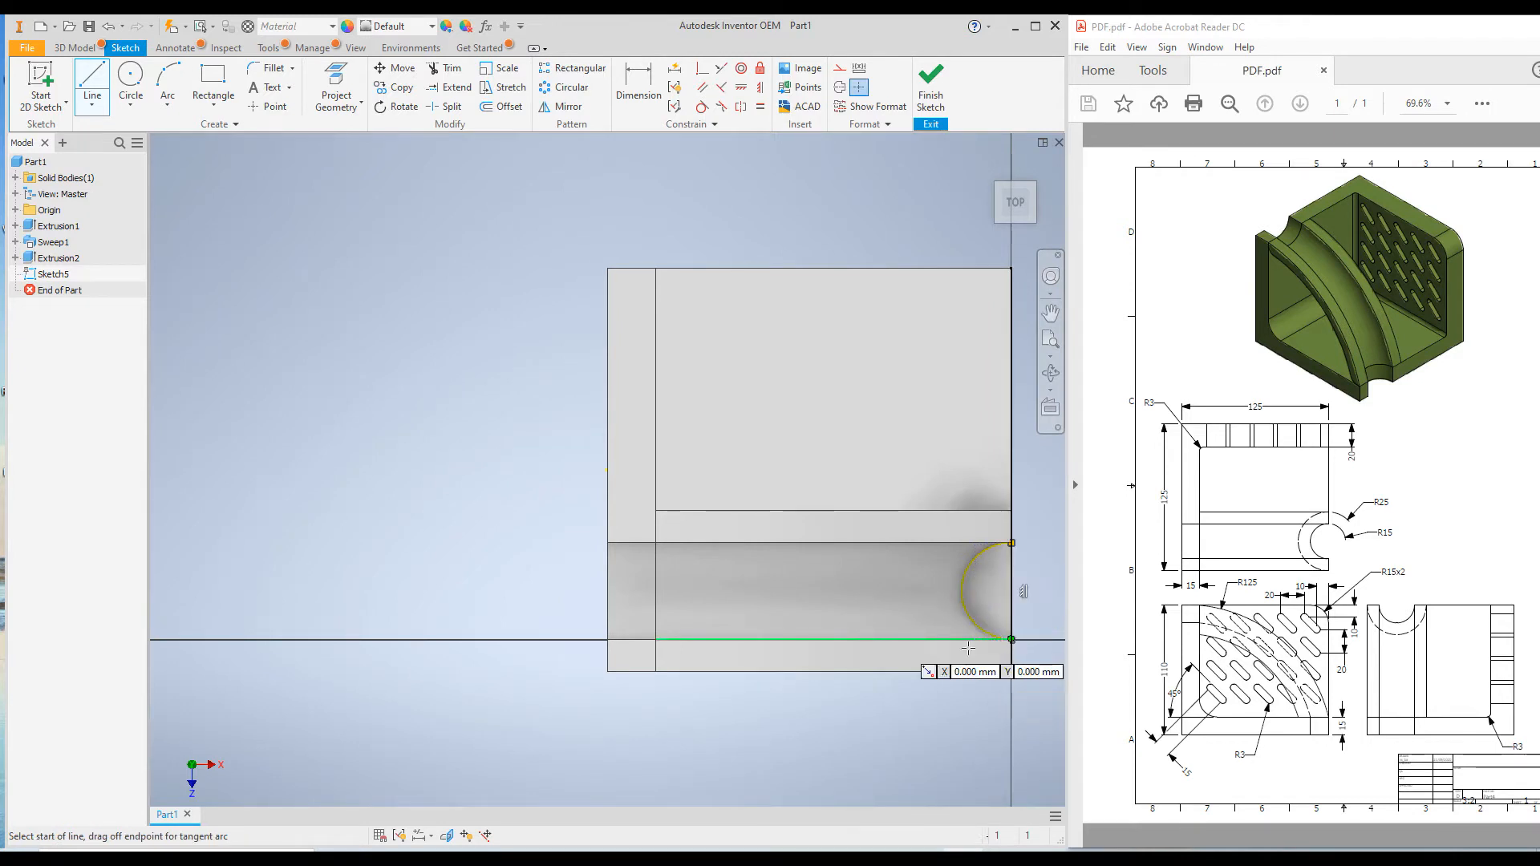
right_click(349, 361)
left_click(408, 361)
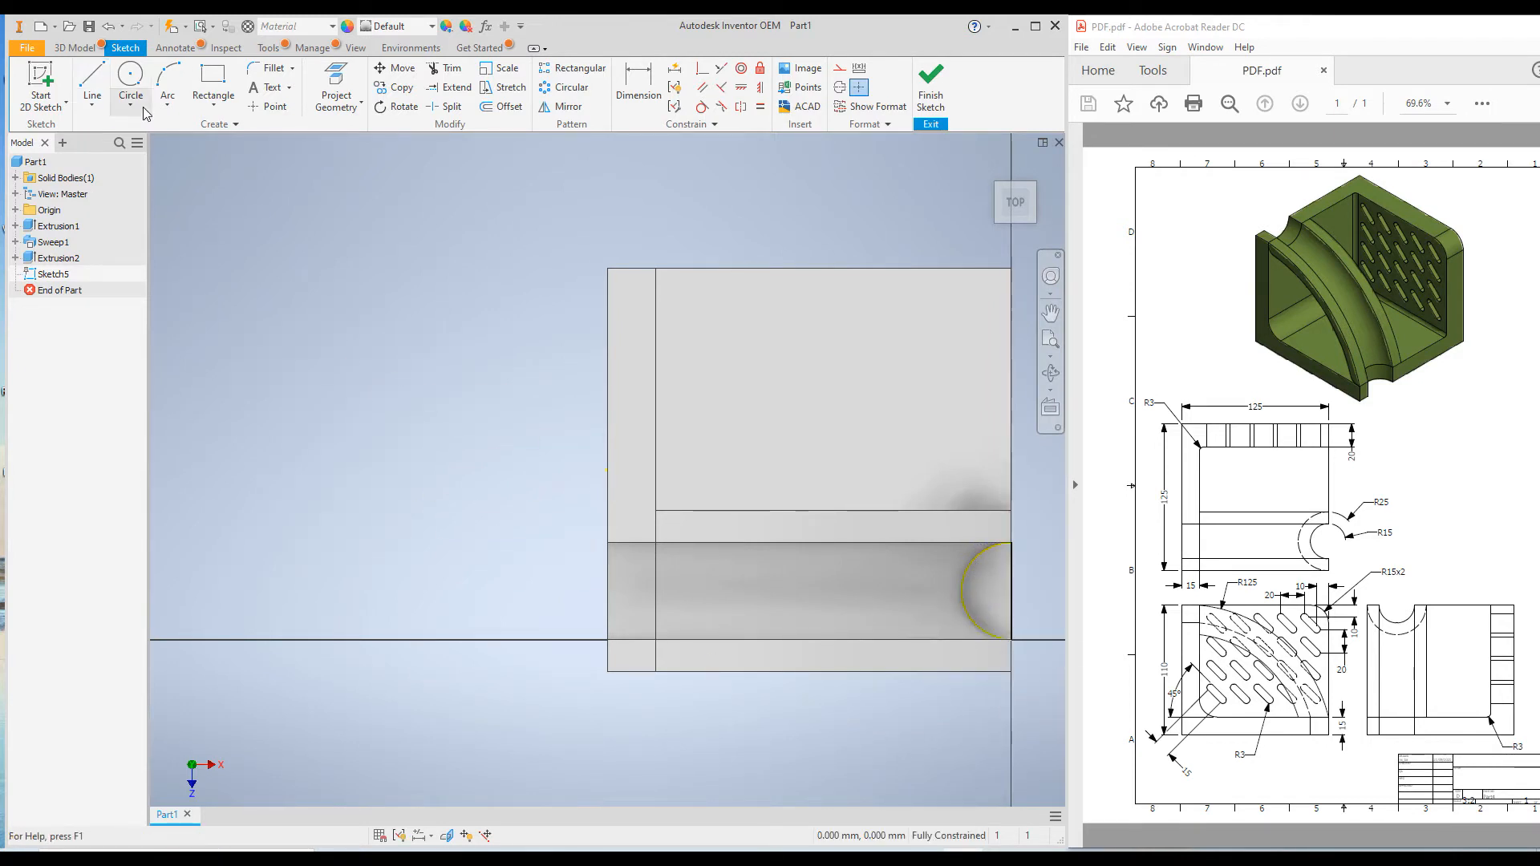
Finish the sketch and extrude its half-round profile as a cut in the flipped direction, through all of the floor
left_click(930, 84)
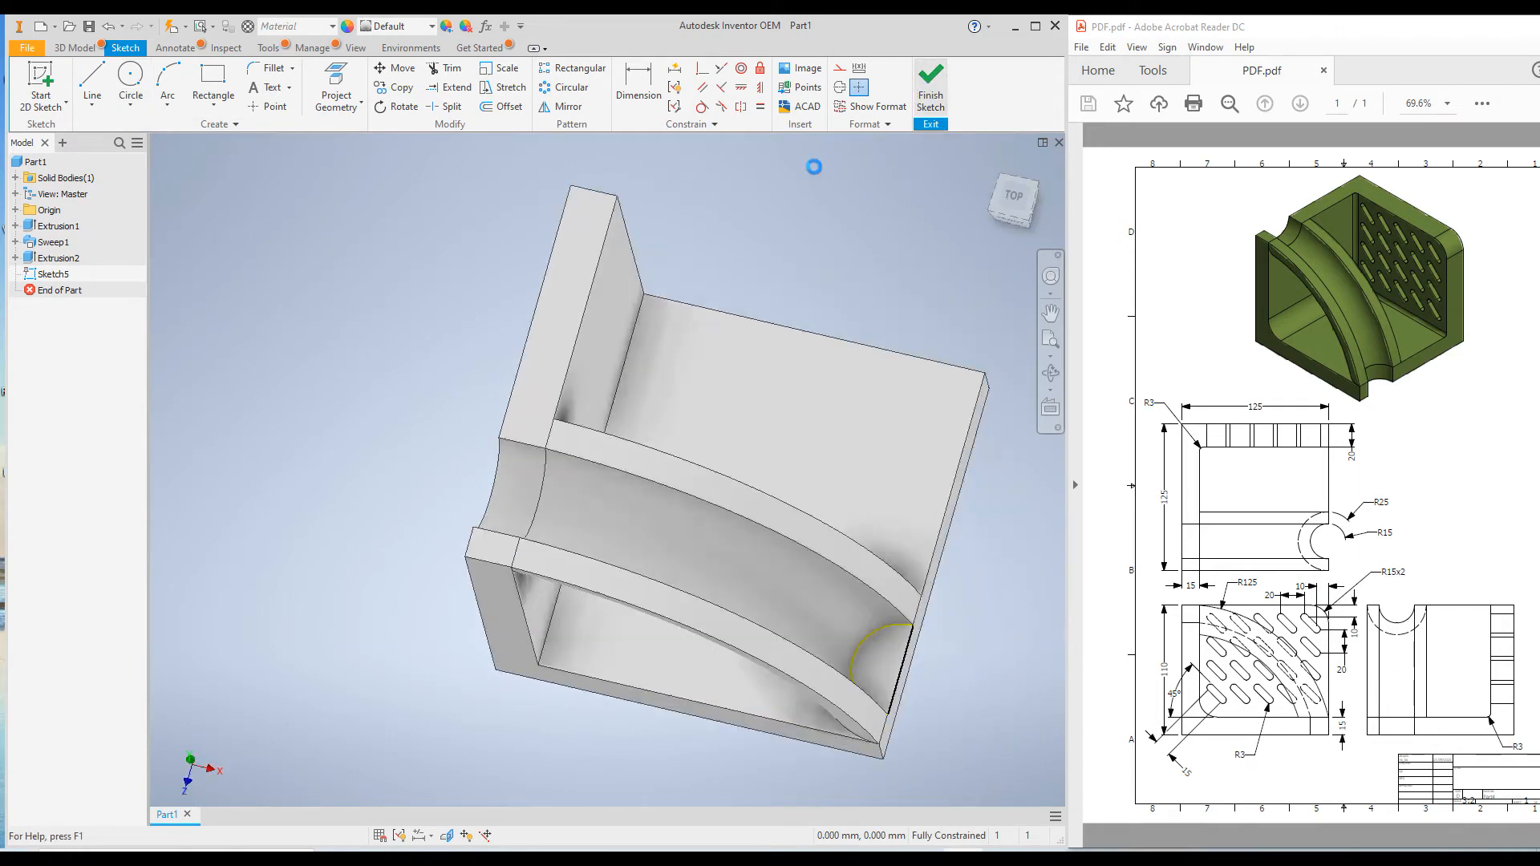
left_click(91, 80)
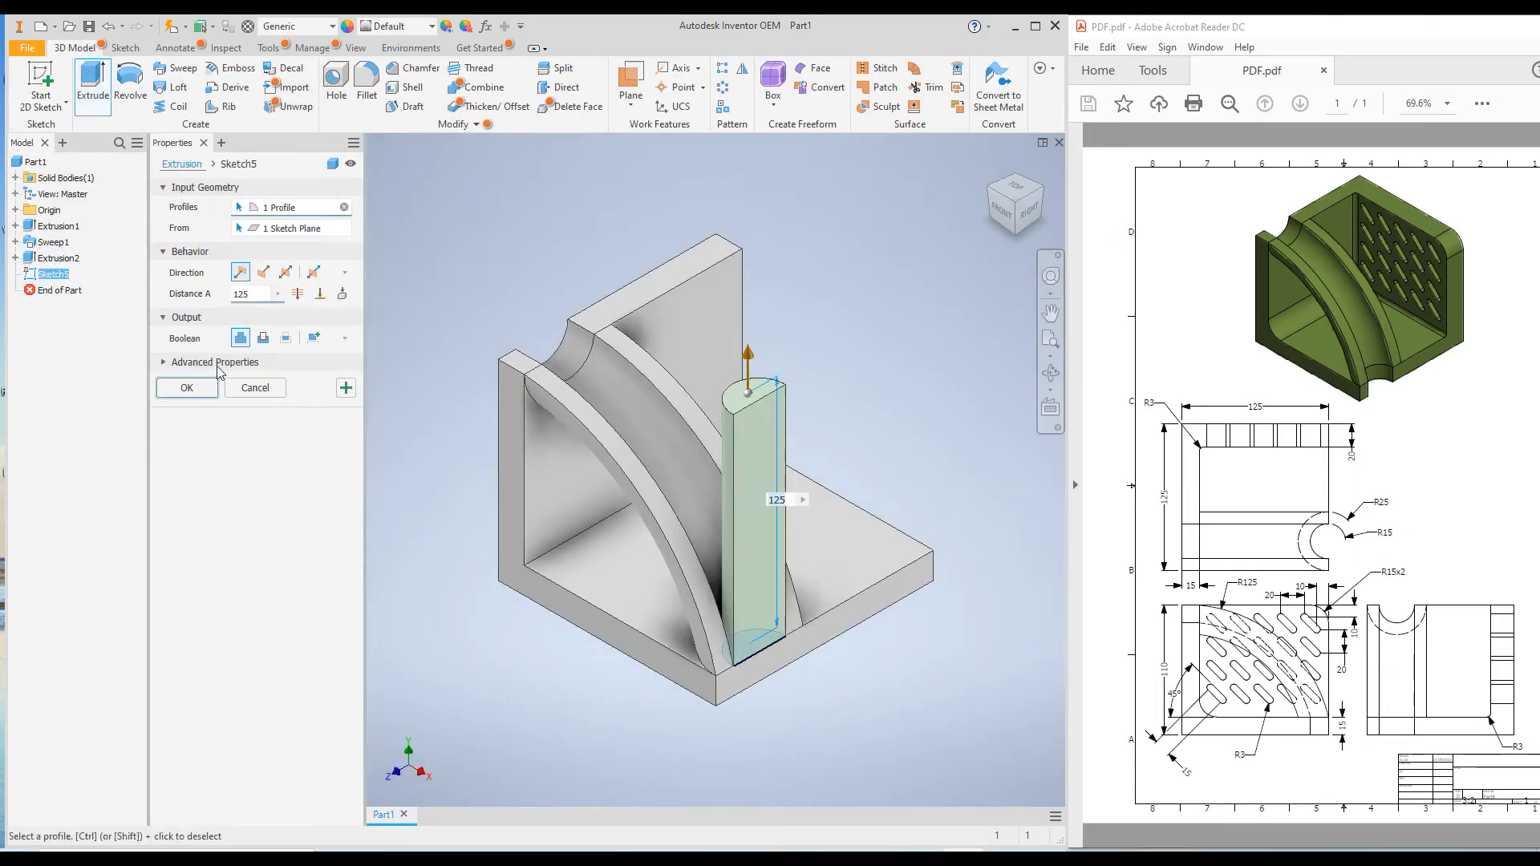
left_click(263, 273)
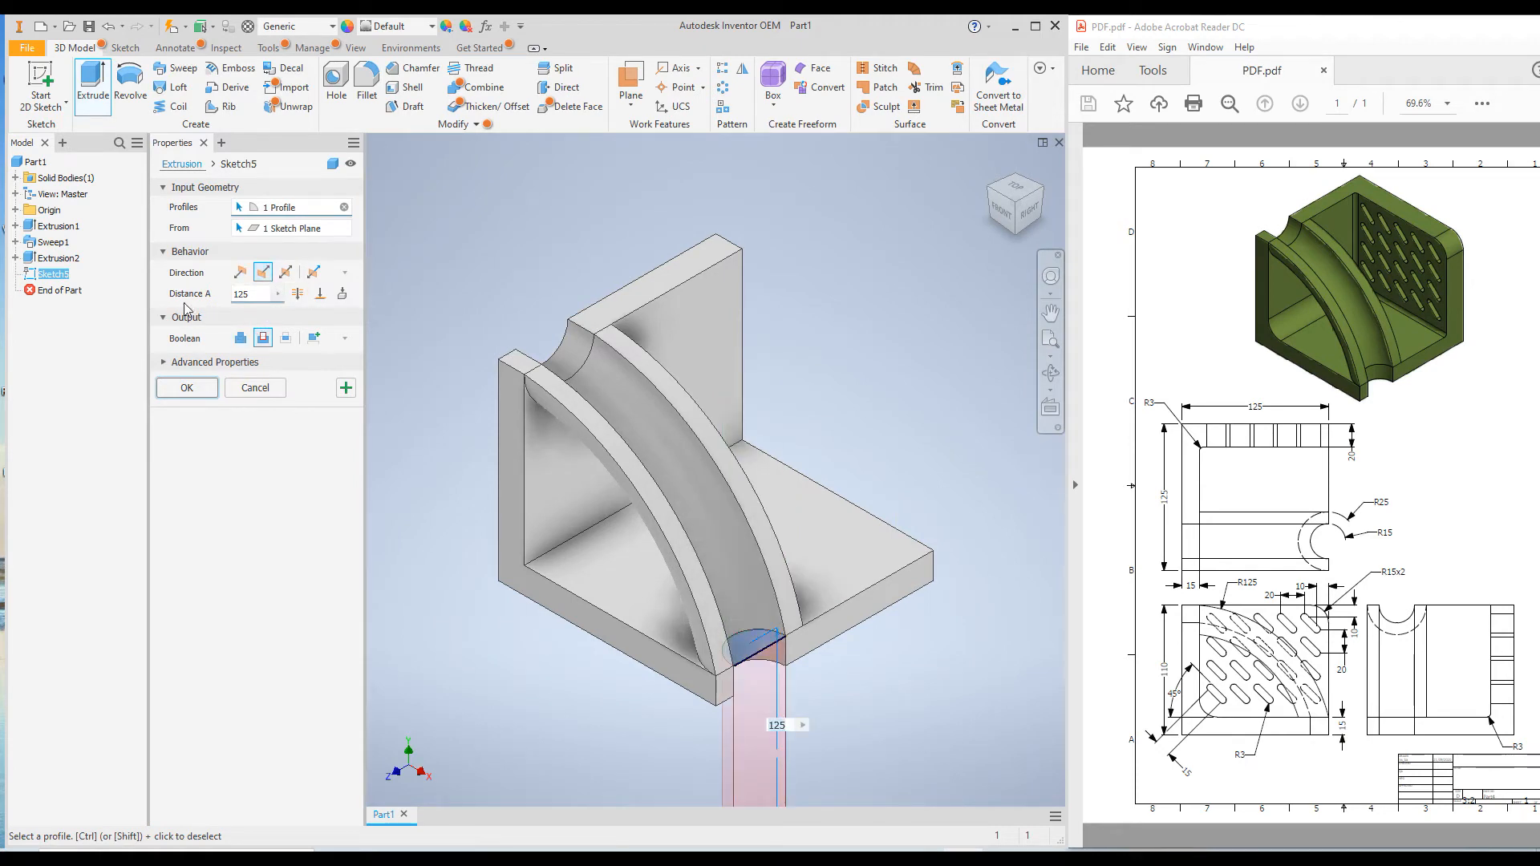
left_click(297, 293)
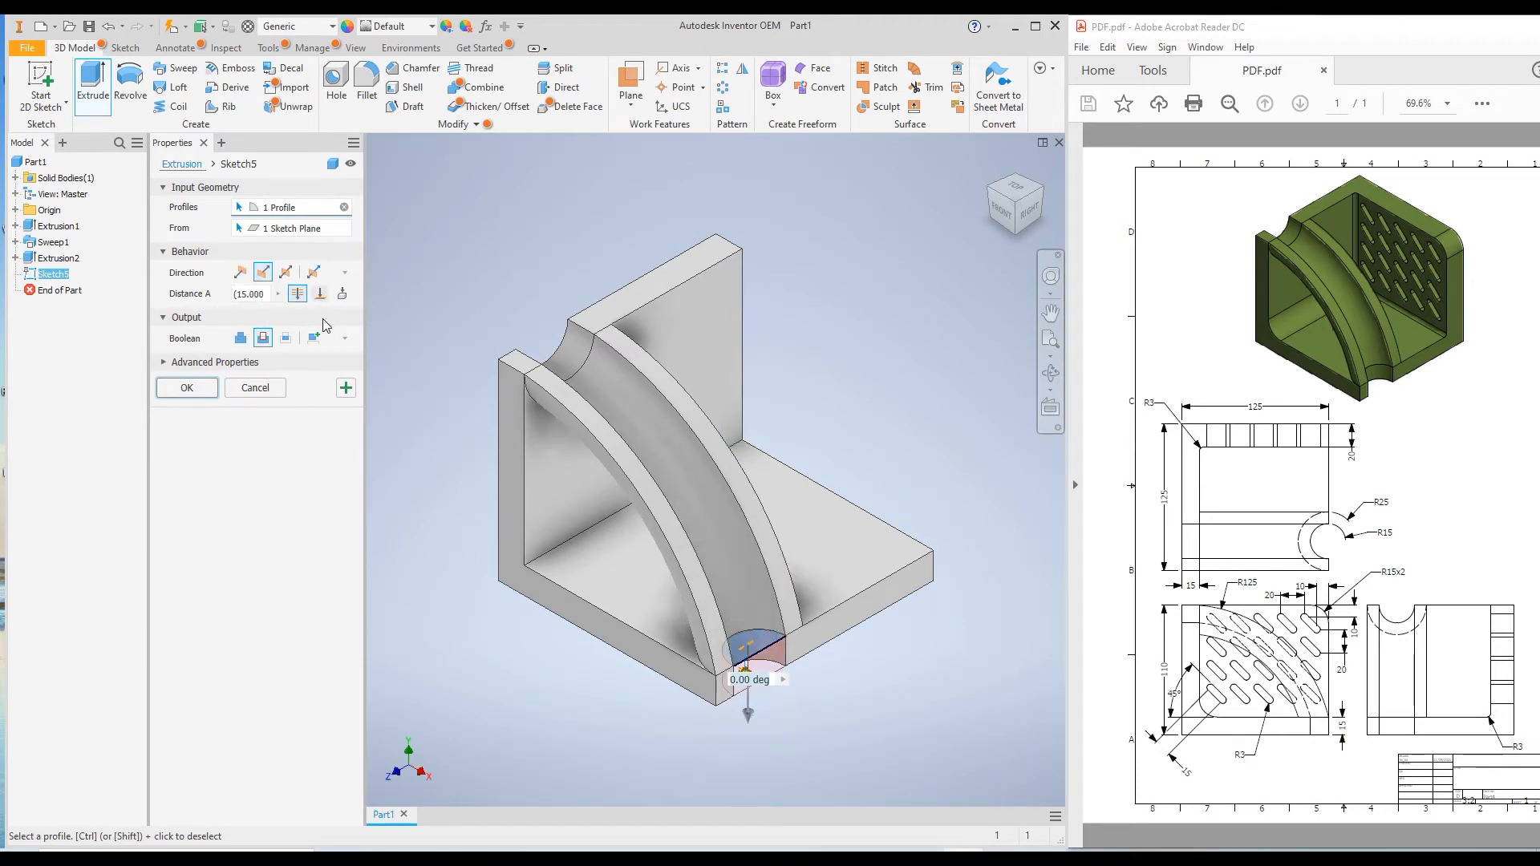
left_click(207, 389)
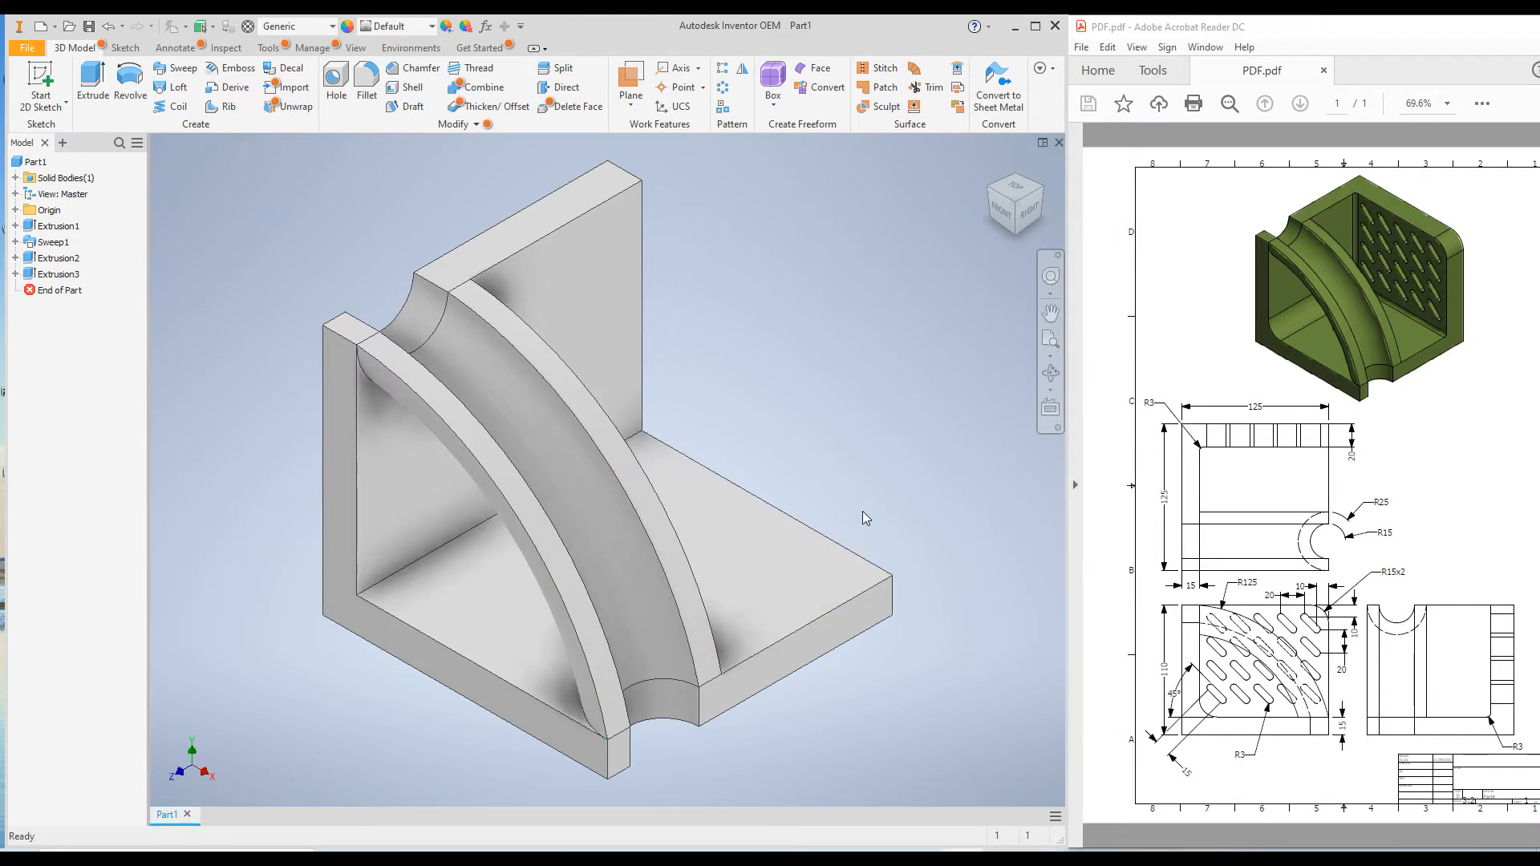
Start a sketch on the L-shaped end face of the base, on the side opposite the channel
middle_click_drag(863, 512, 730, 521, "shift")
scroll(752, 513, "down", 3)
scroll(698, 542, "up", 6)
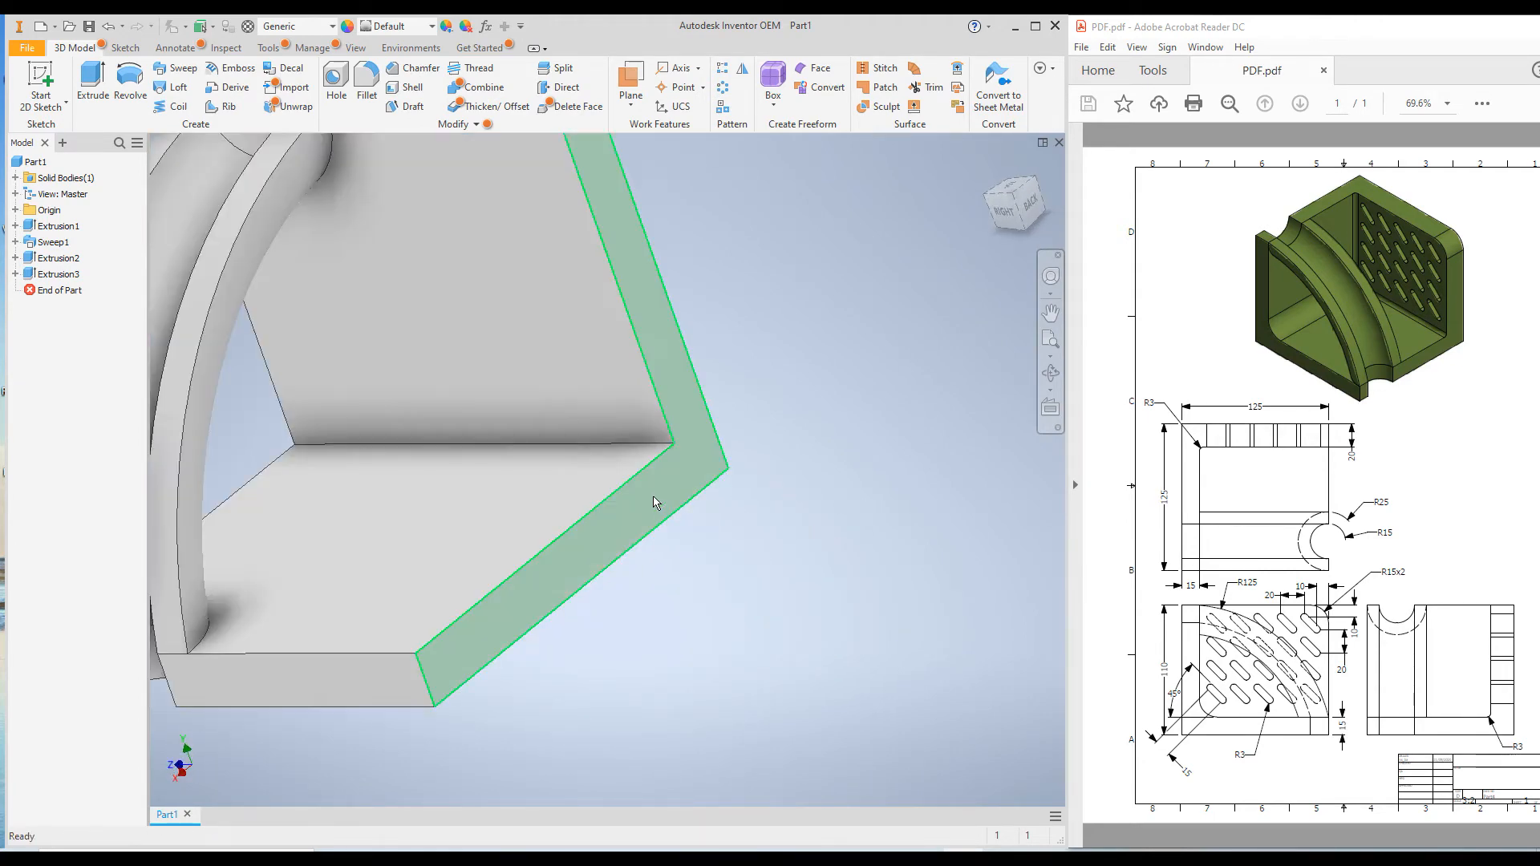
left_click(654, 499)
right_click(652, 496)
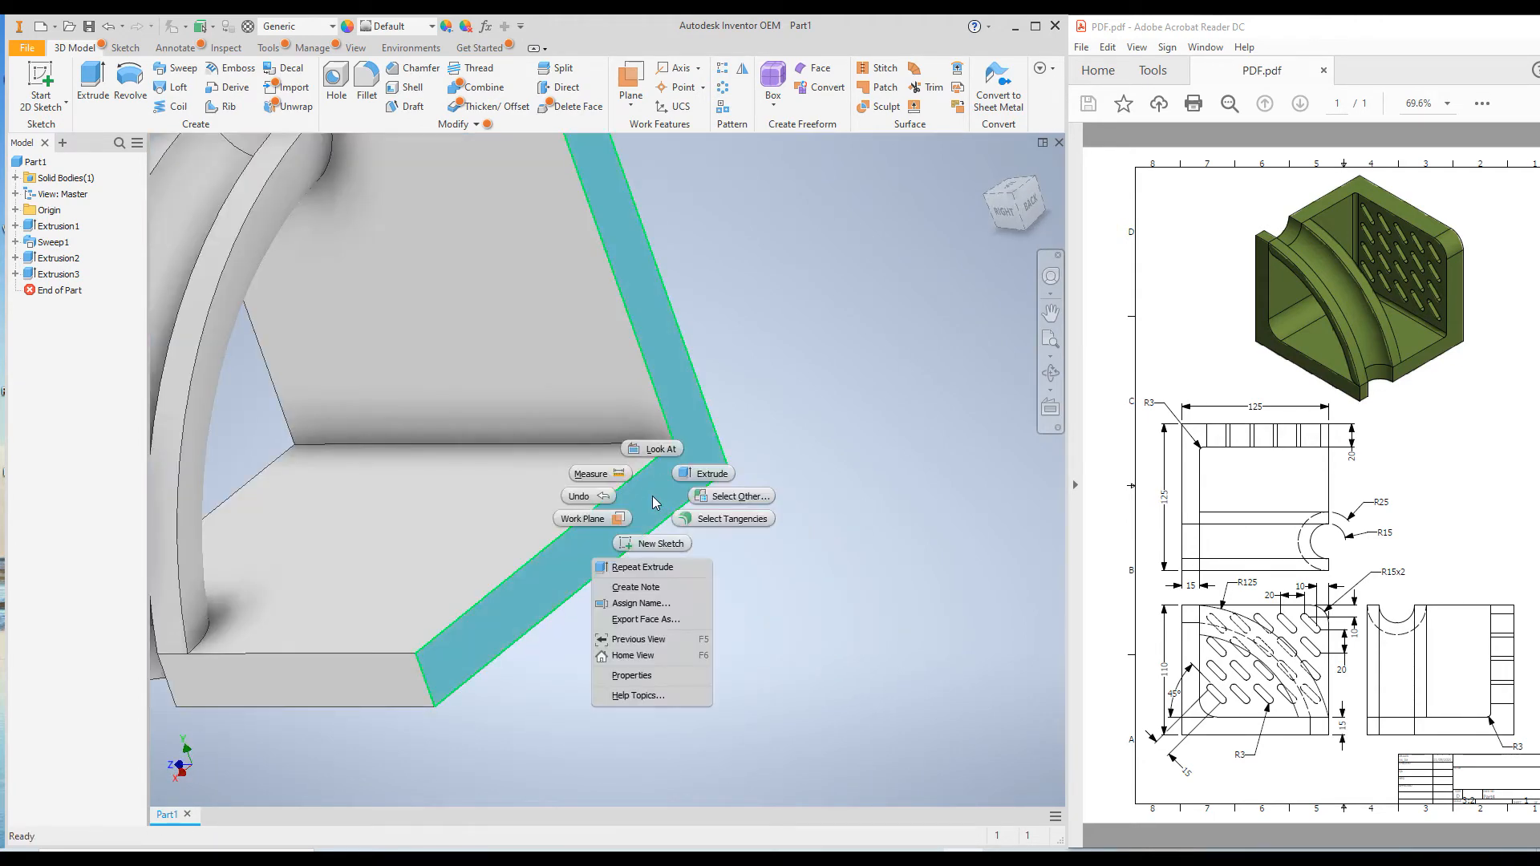
left_click(649, 544)
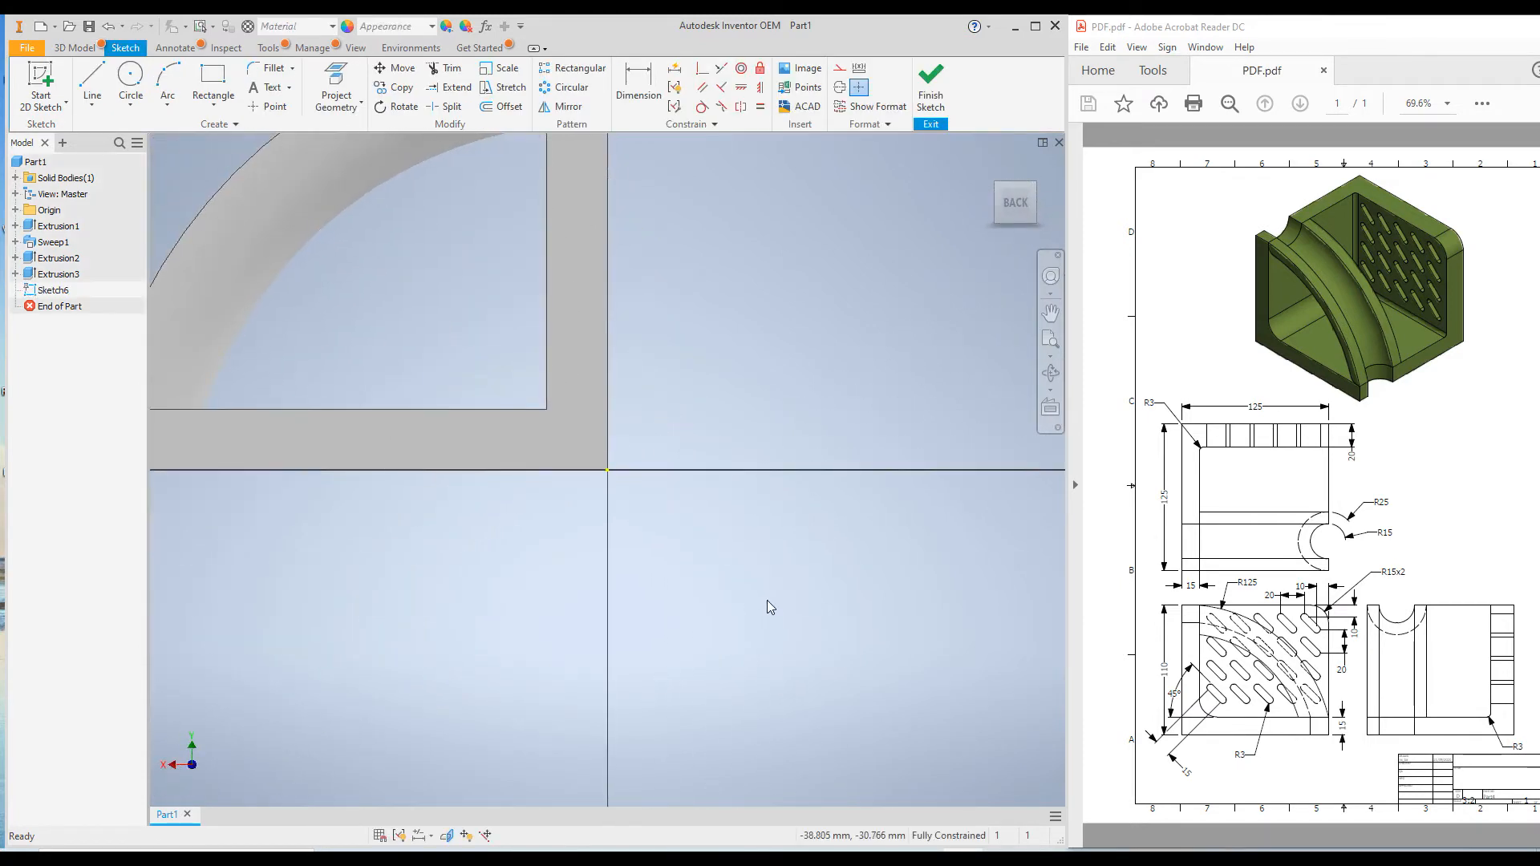
scroll(706, 532, "up", 3)
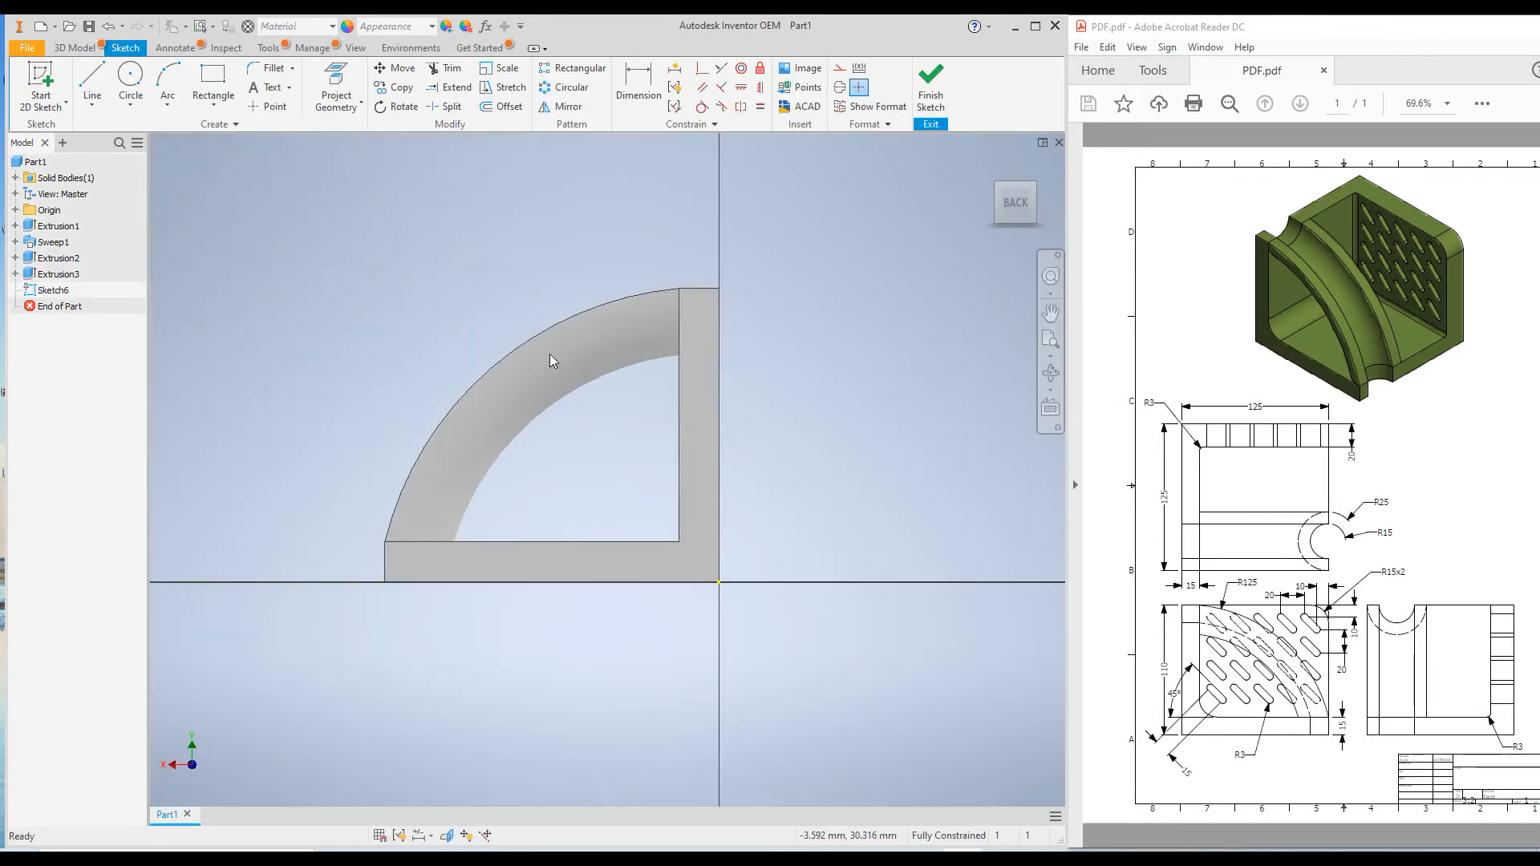
Draw a two-point rectangle from the L-shape's inner corner to beyond the ends of both legs, and end the Rectangle command
left_click(210, 80)
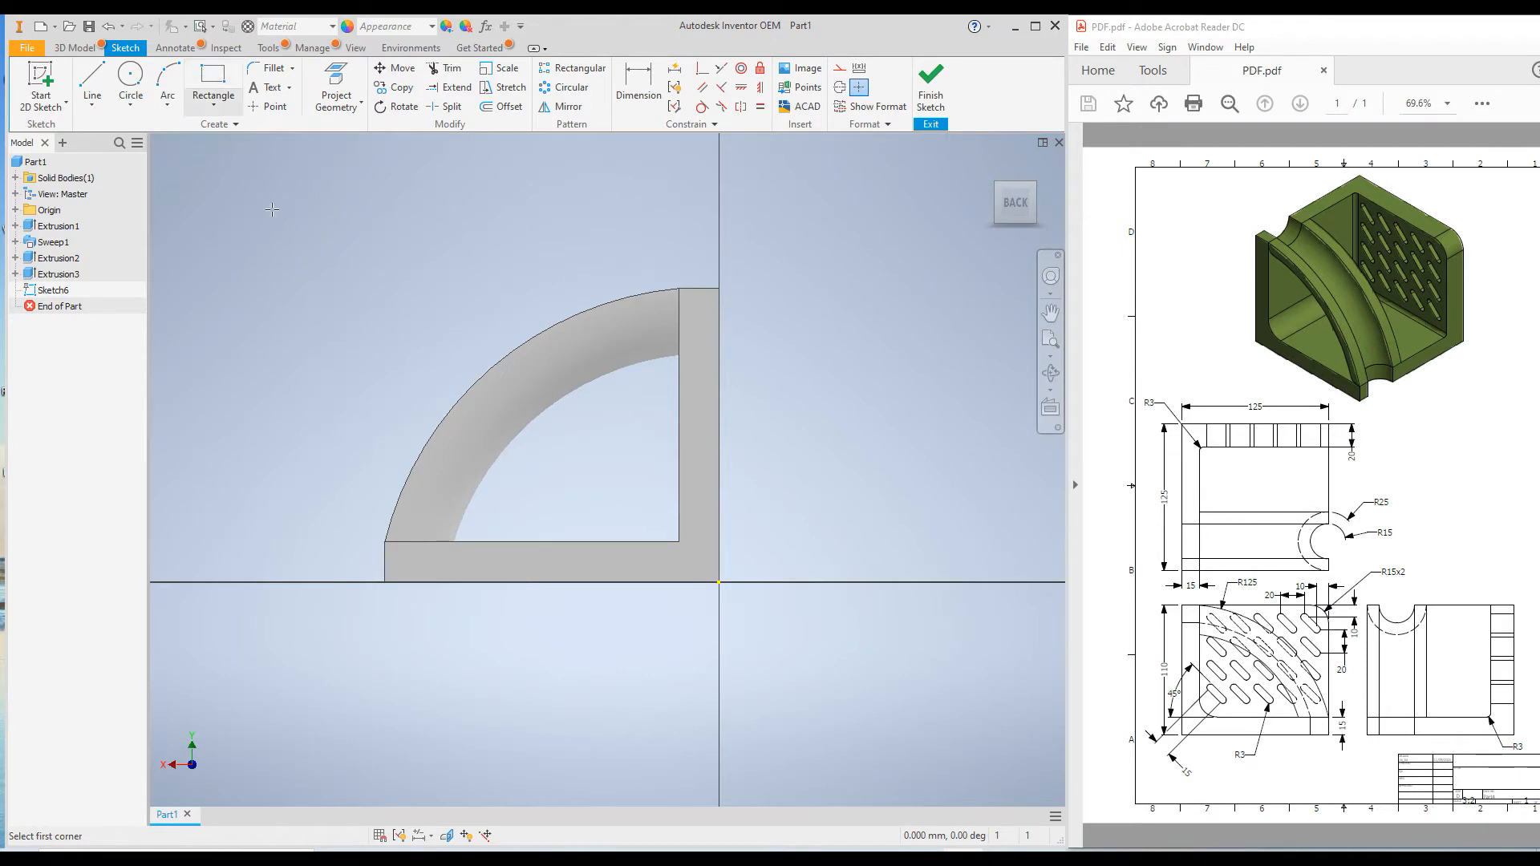
left_click(679, 541)
left_click(353, 250)
right_click(346, 186)
left_click(406, 177)
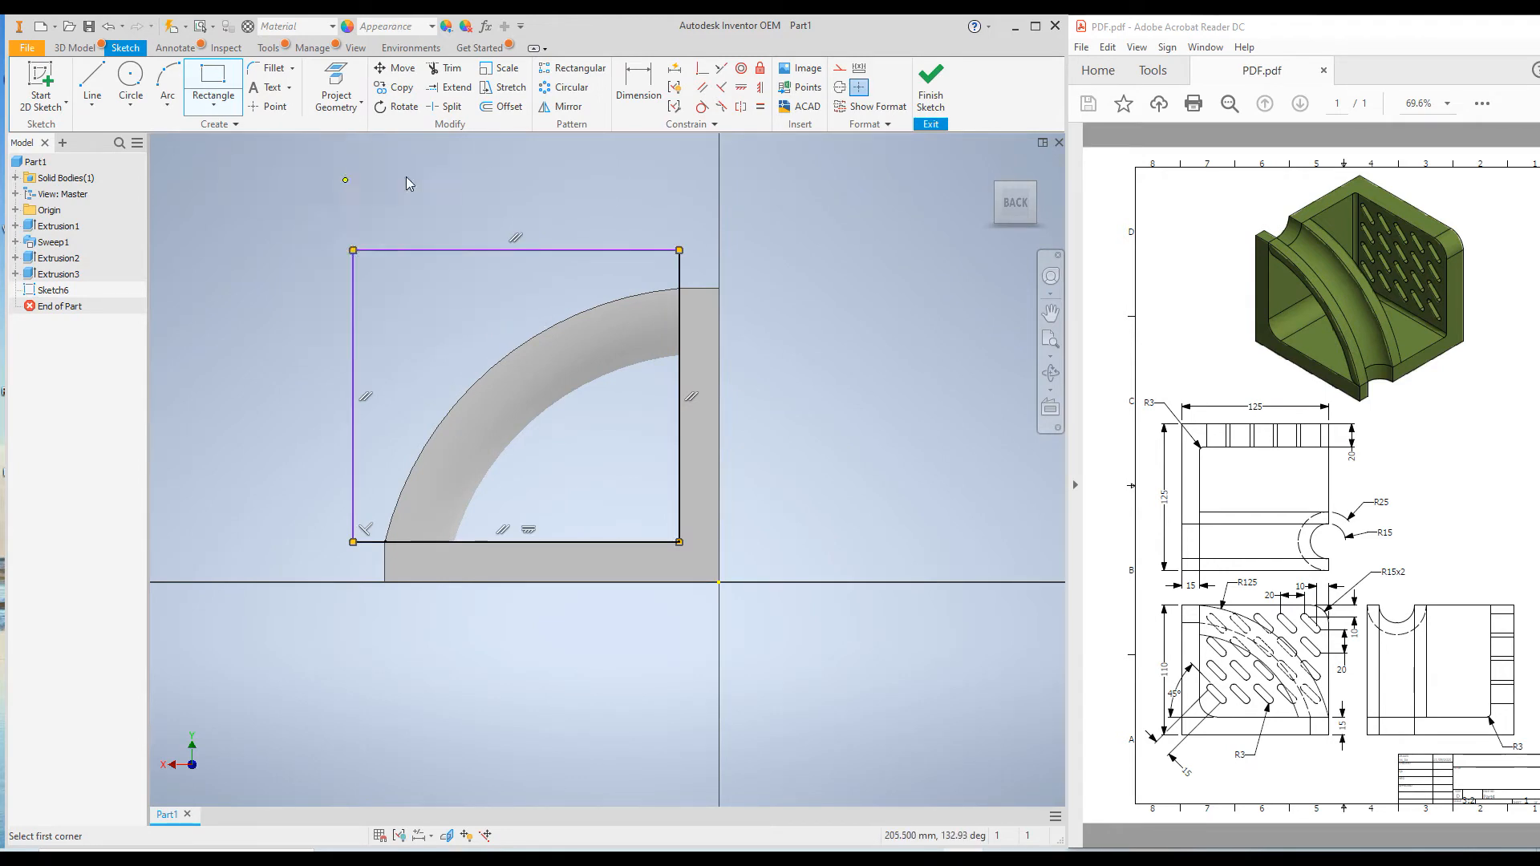
Make the rectangle's upper side collinear with the upright's top edge and its outer side collinear with the floor's end edge
left_click(722, 72)
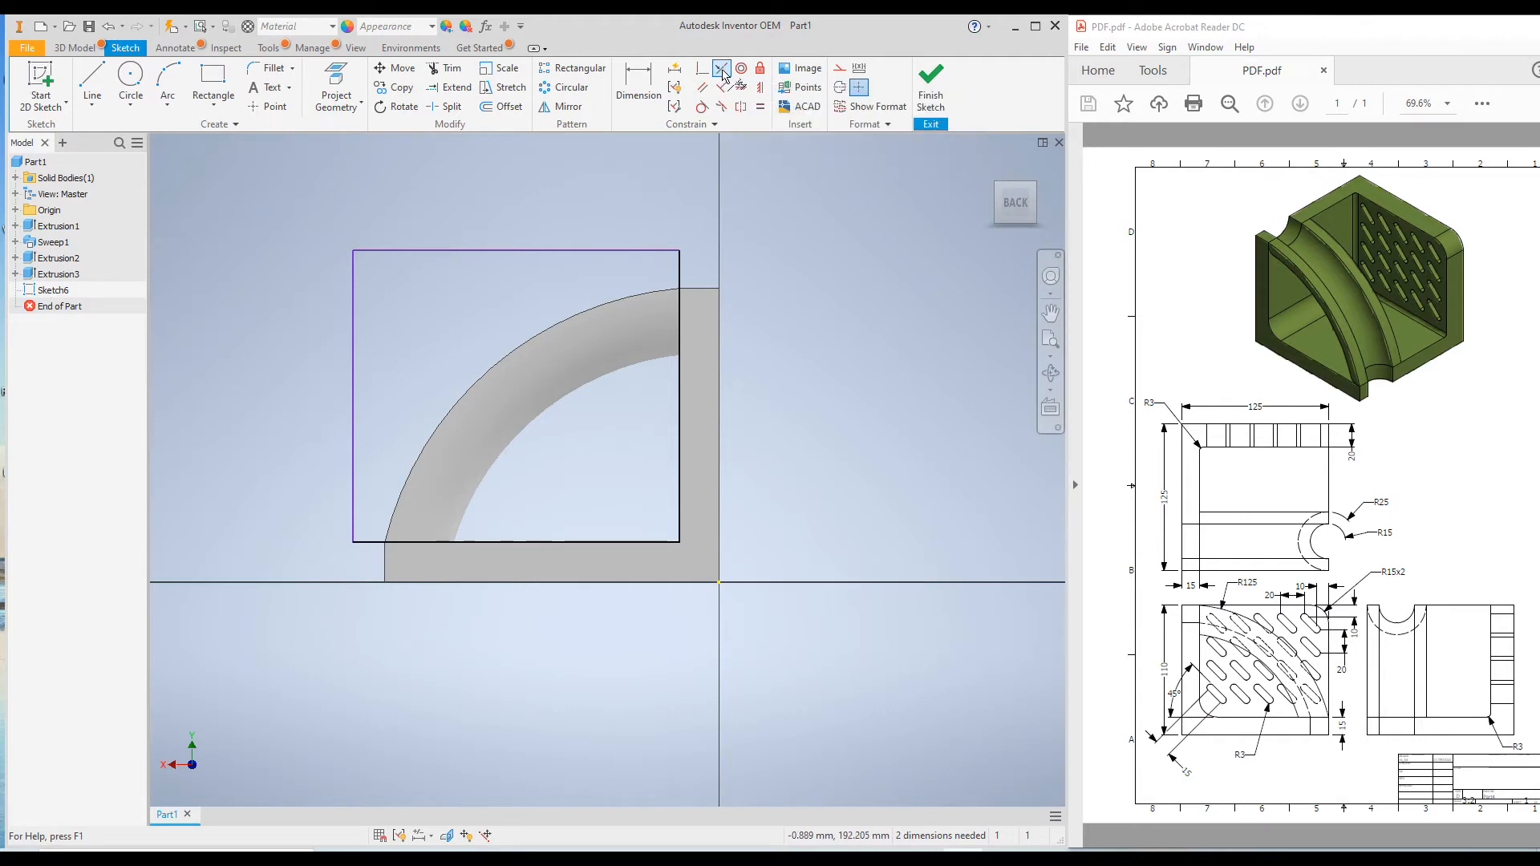
left_click(563, 251)
left_click(702, 288)
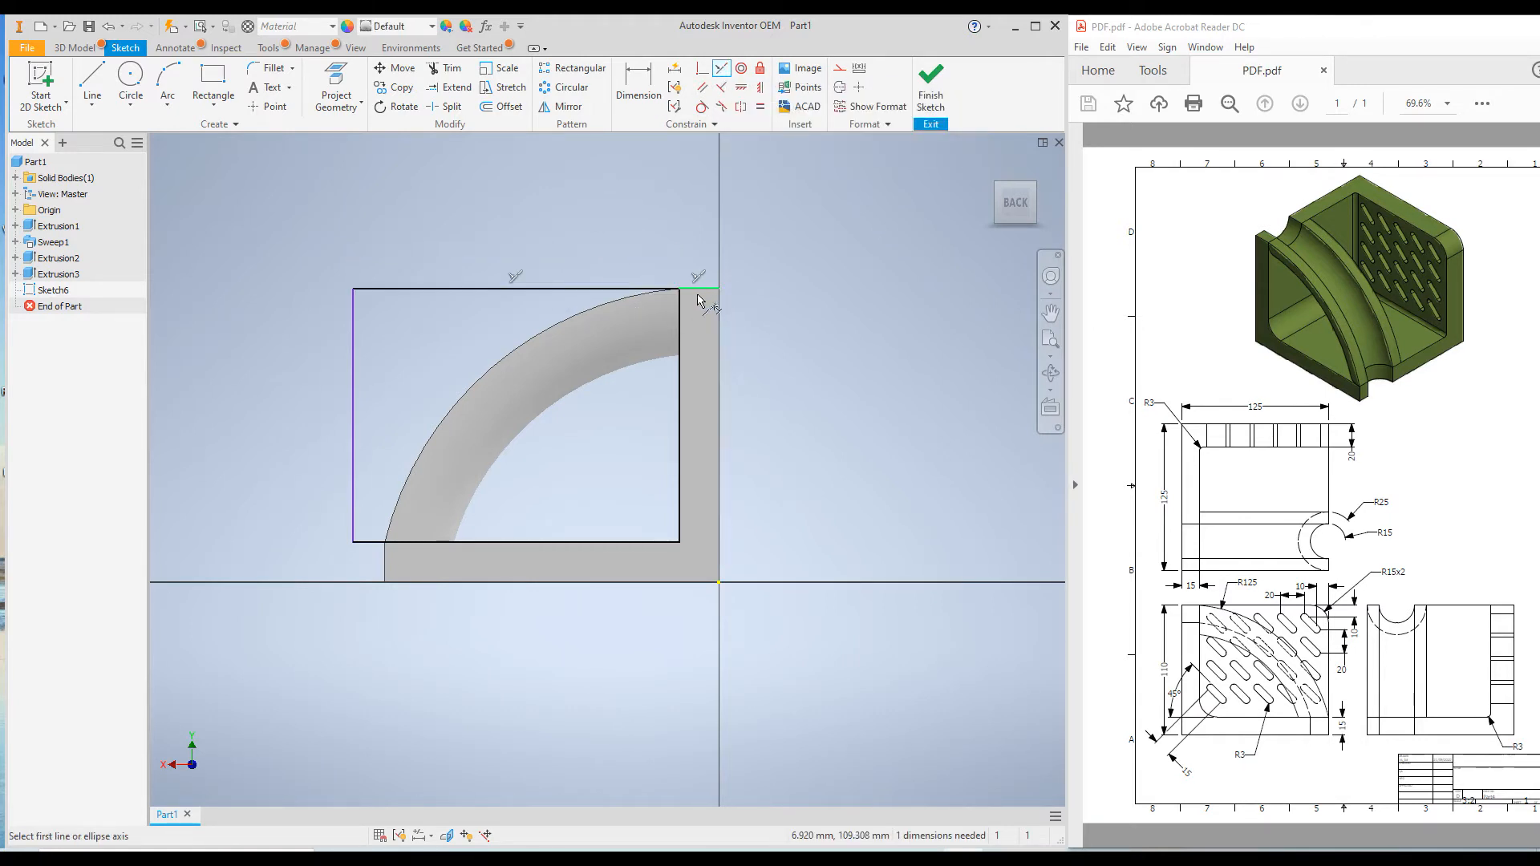
left_click(354, 440)
left_click(386, 561)
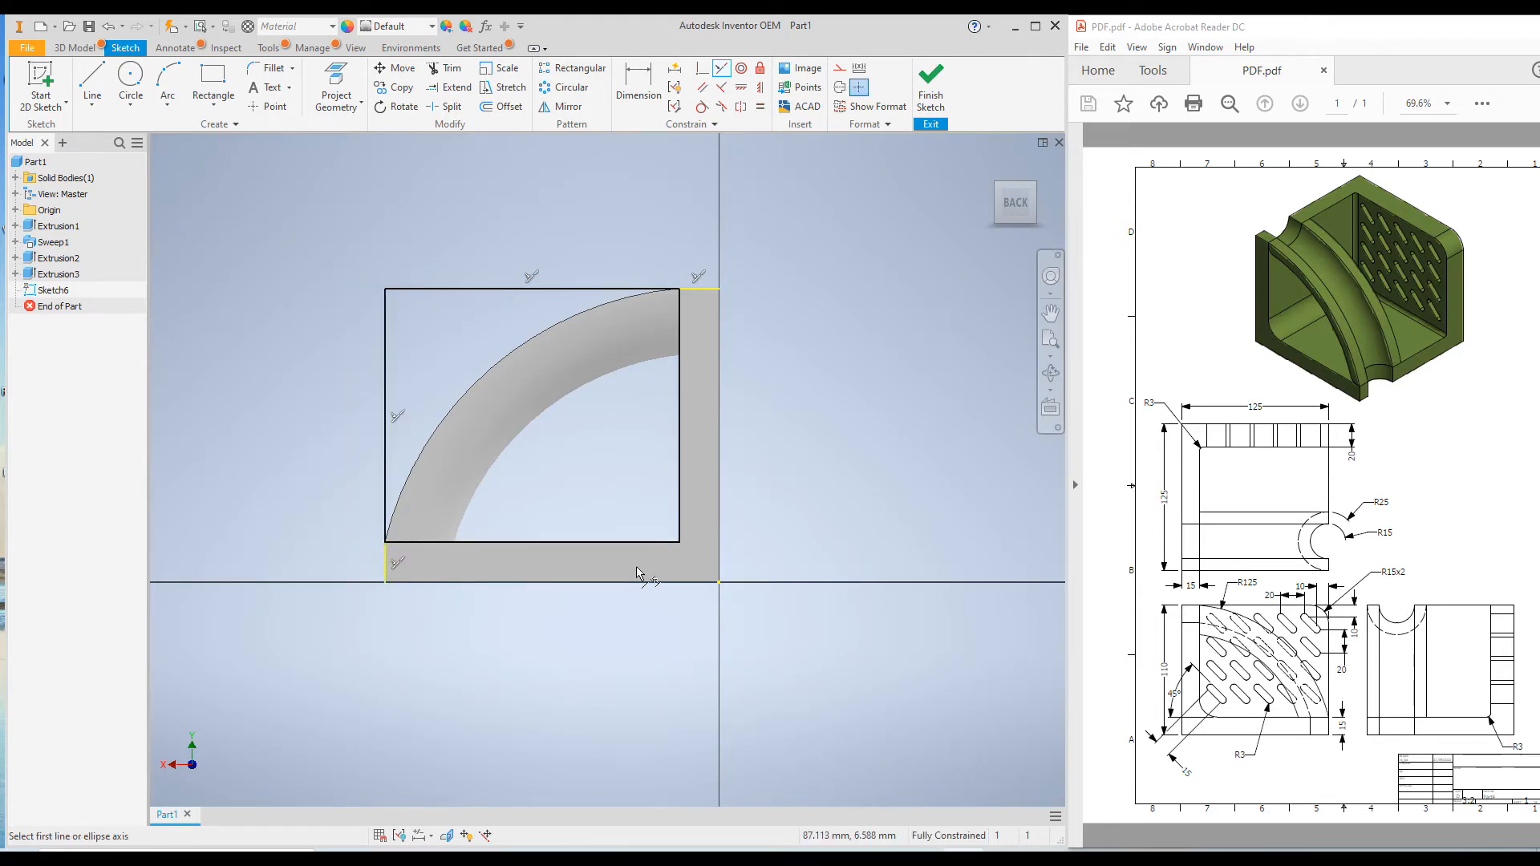
Finish the sketch and extrude the rectangle 20 mm in the flipped direction, joined to the base as a side wall
left_click(991, 165)
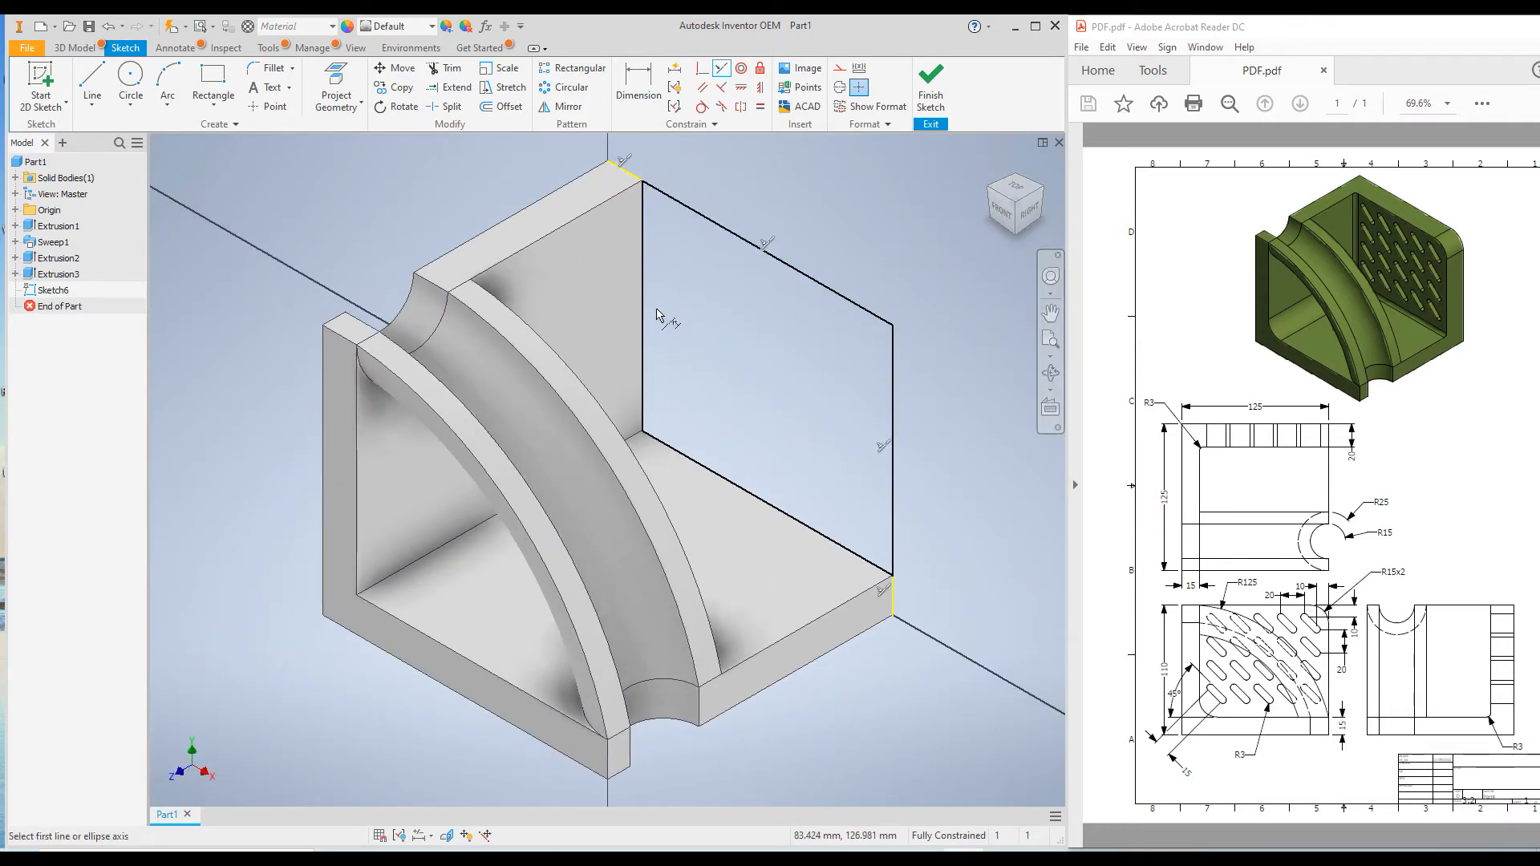
left_click(929, 90)
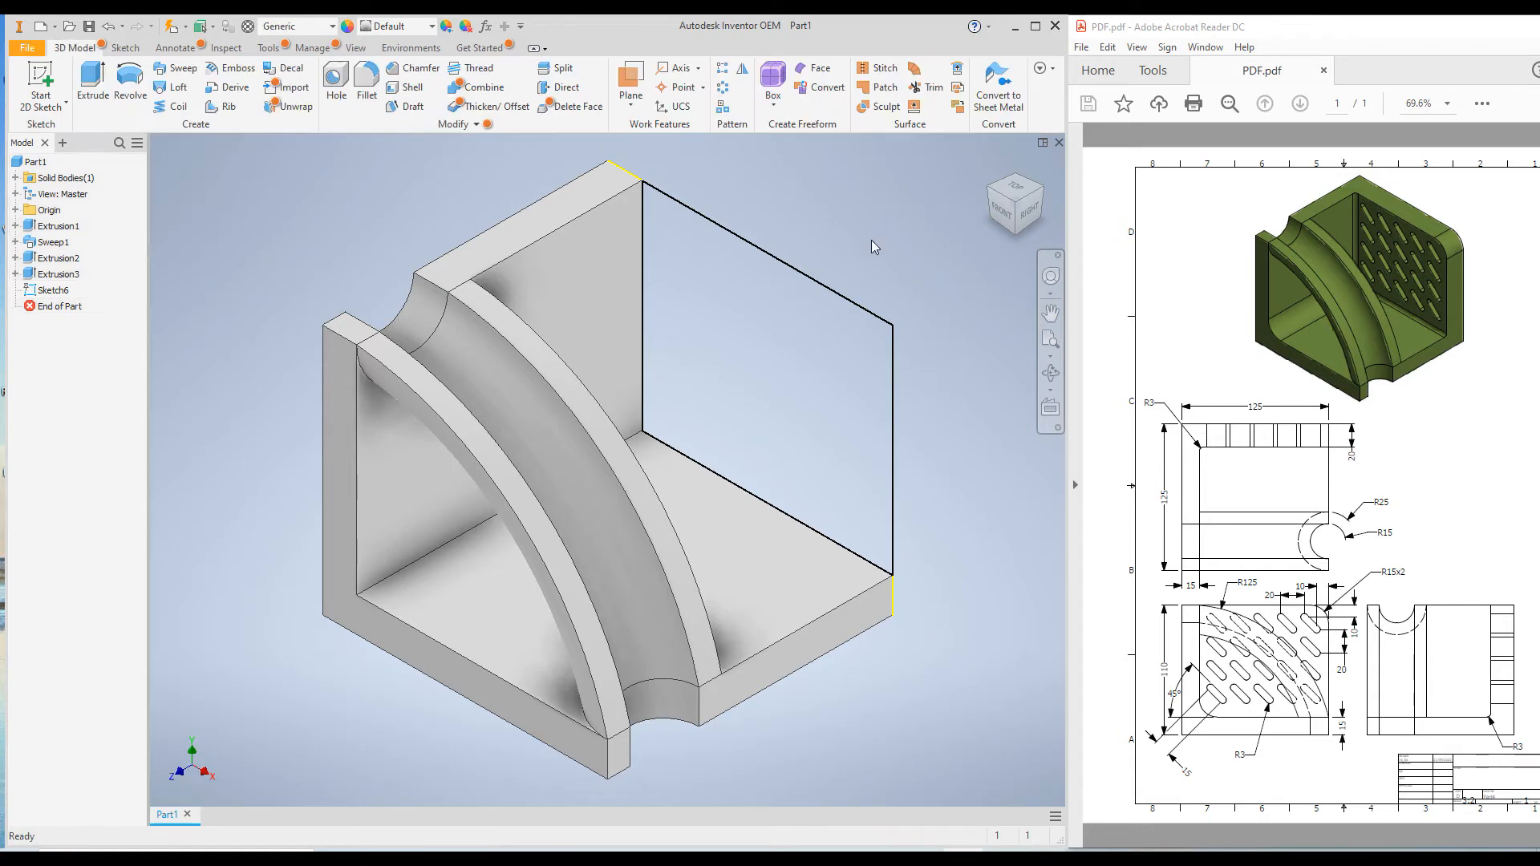
left_click(90, 80)
scroll(714, 602, "down", 5)
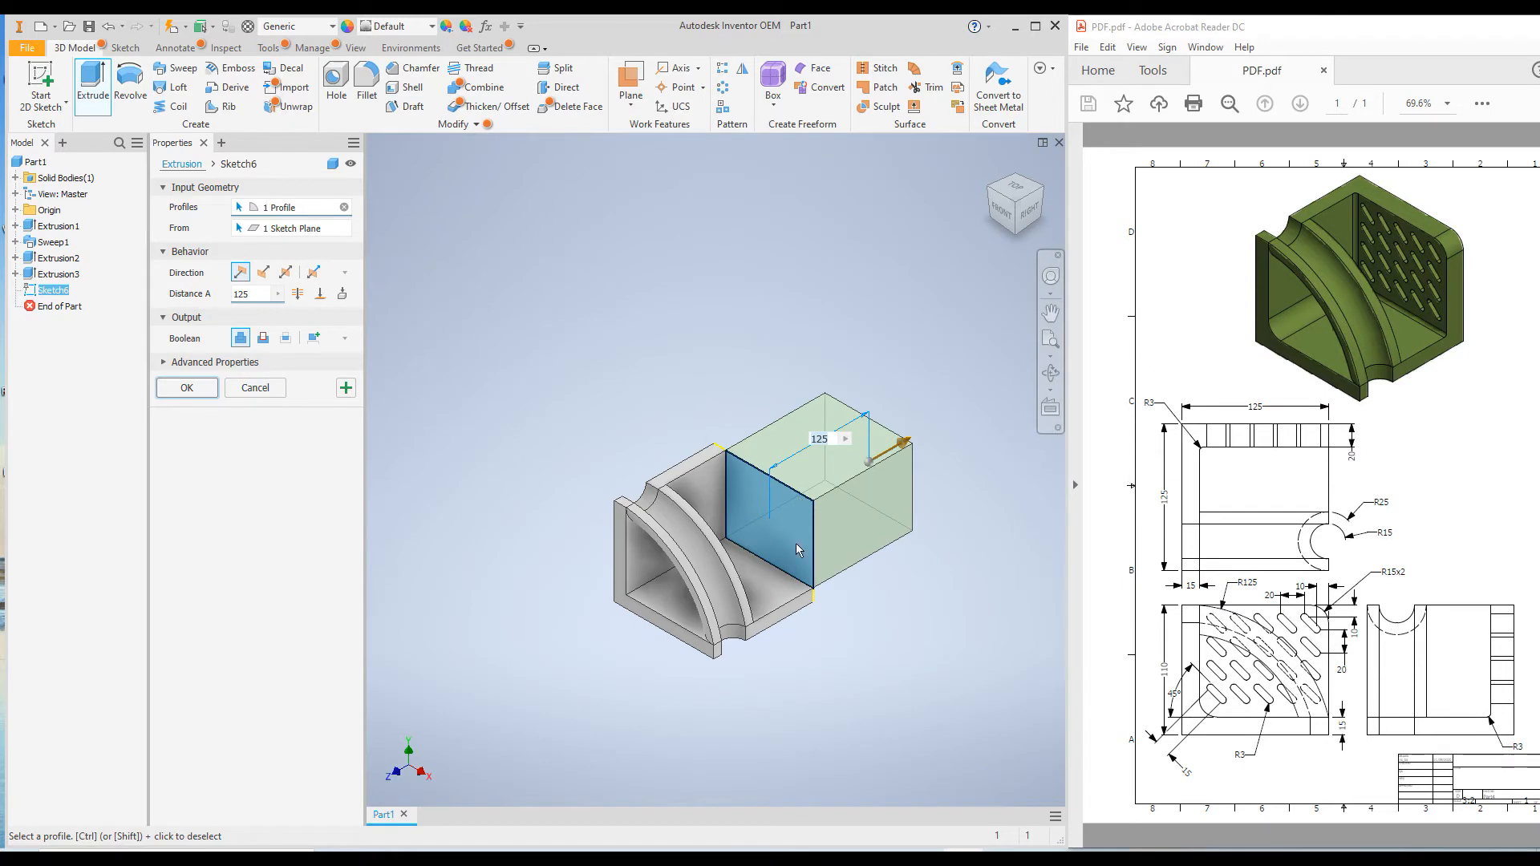
left_click(263, 274)
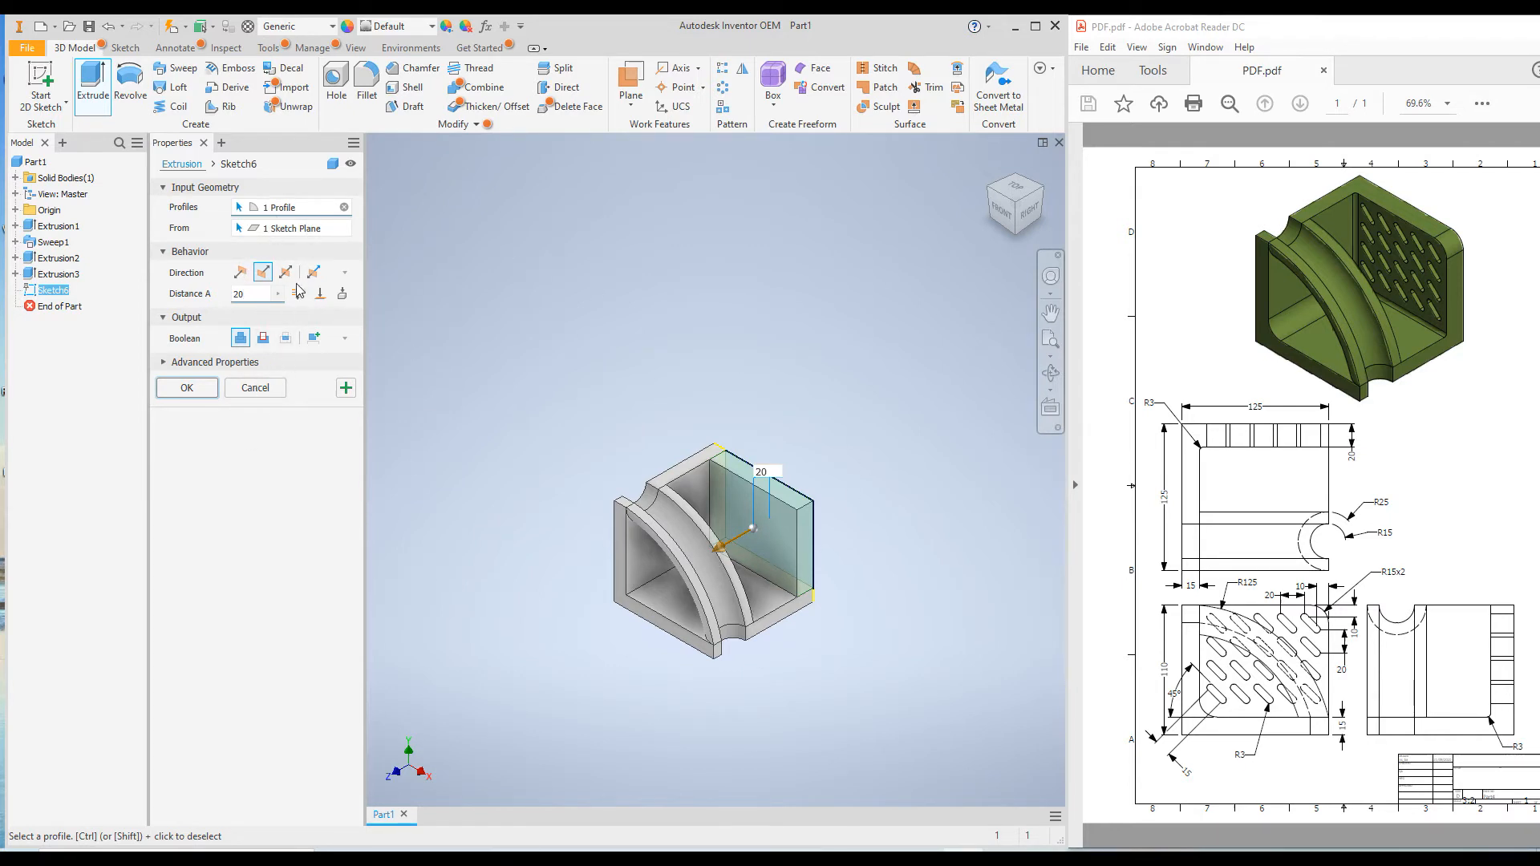
left_click(186, 388)
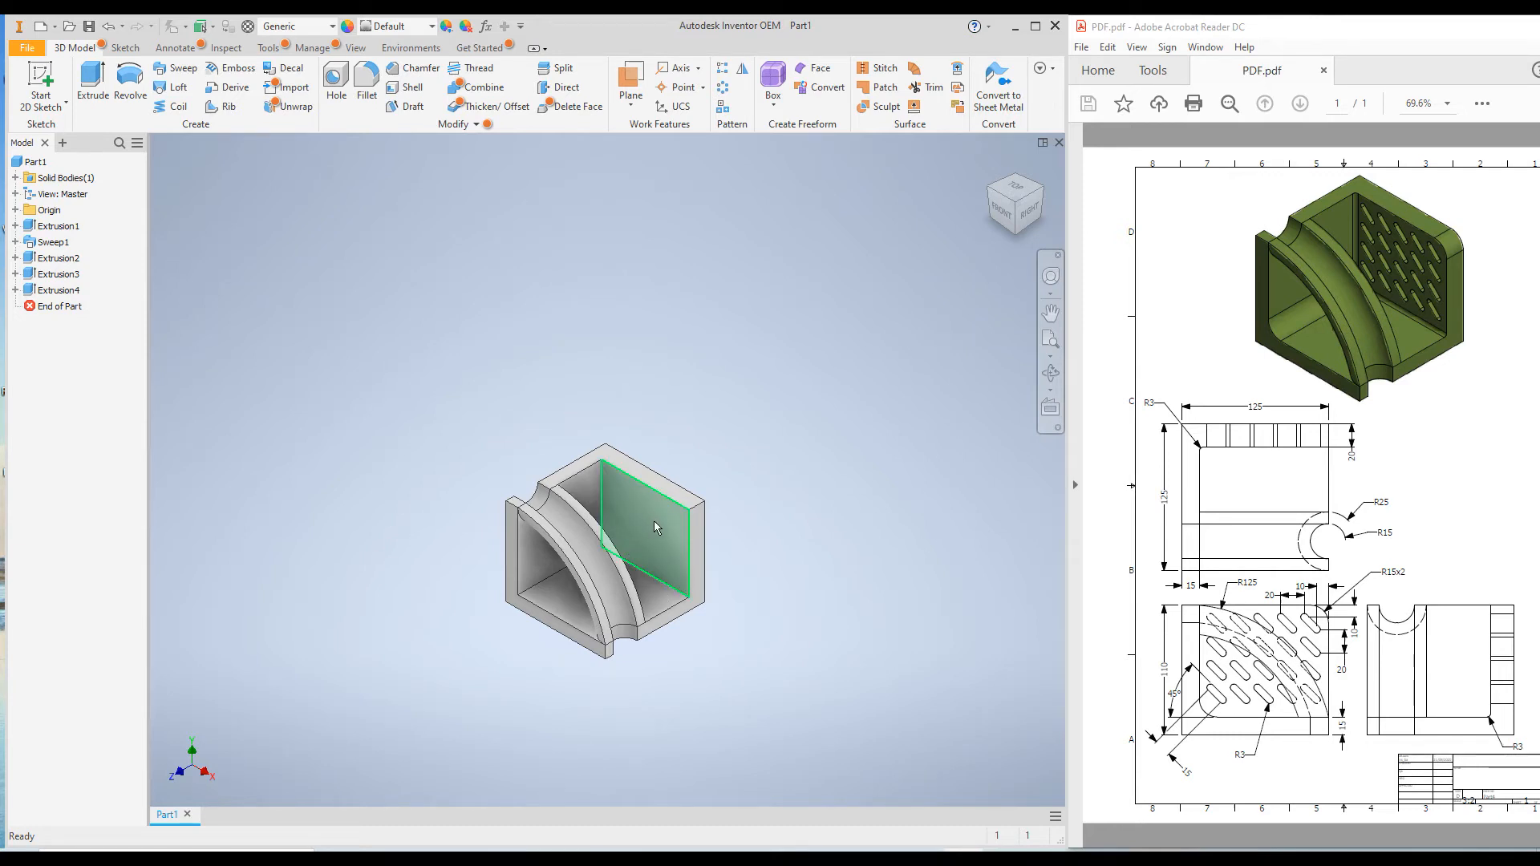
Start a sketch on the inner face of the 20 mm side wall
mouse_move(654, 526)
left_click(655, 521)
right_click(655, 521)
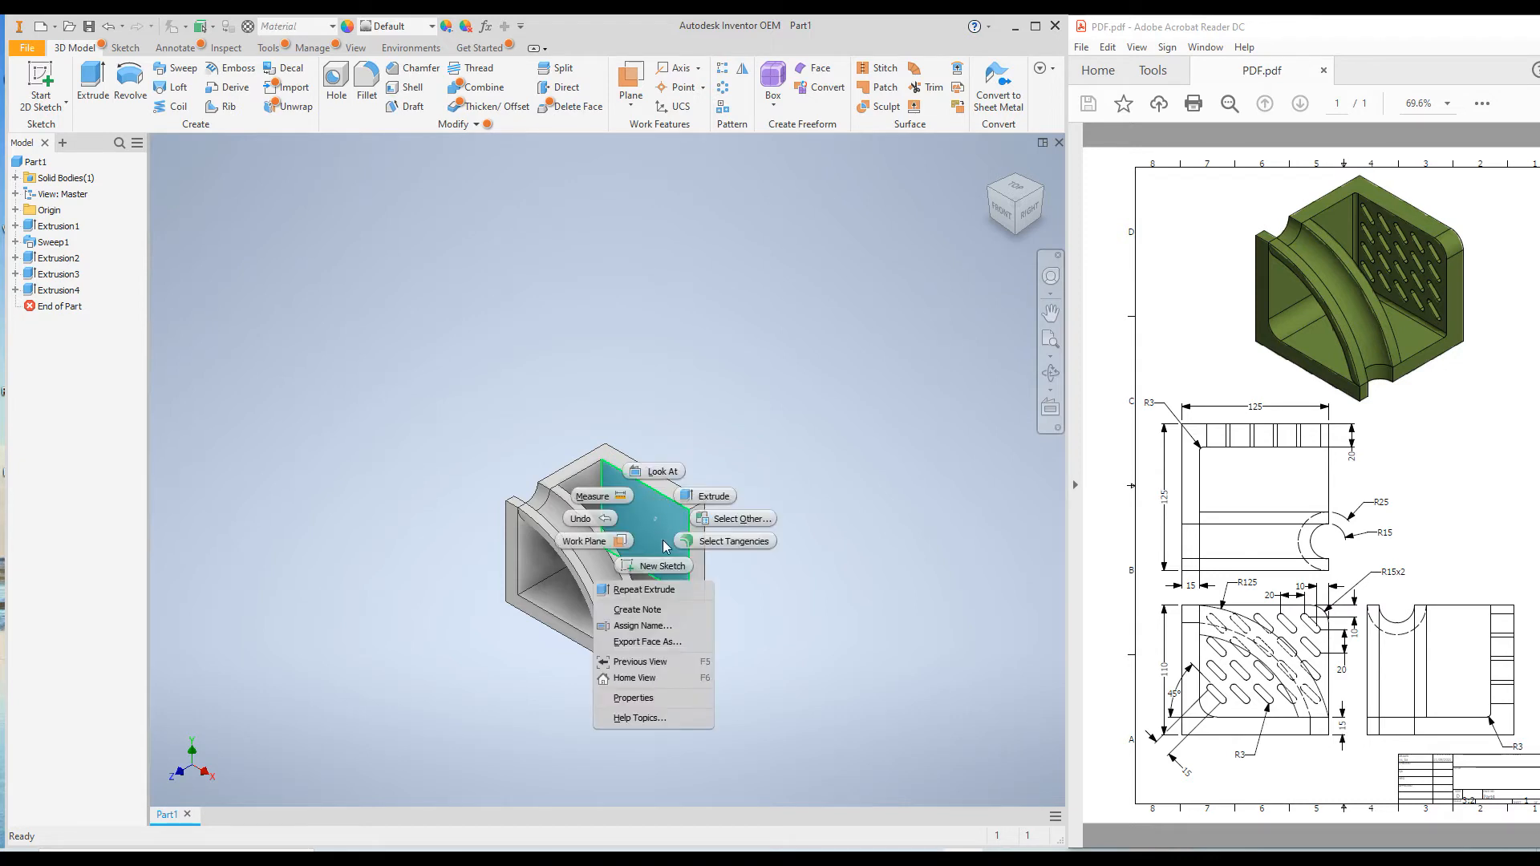
left_click(663, 566)
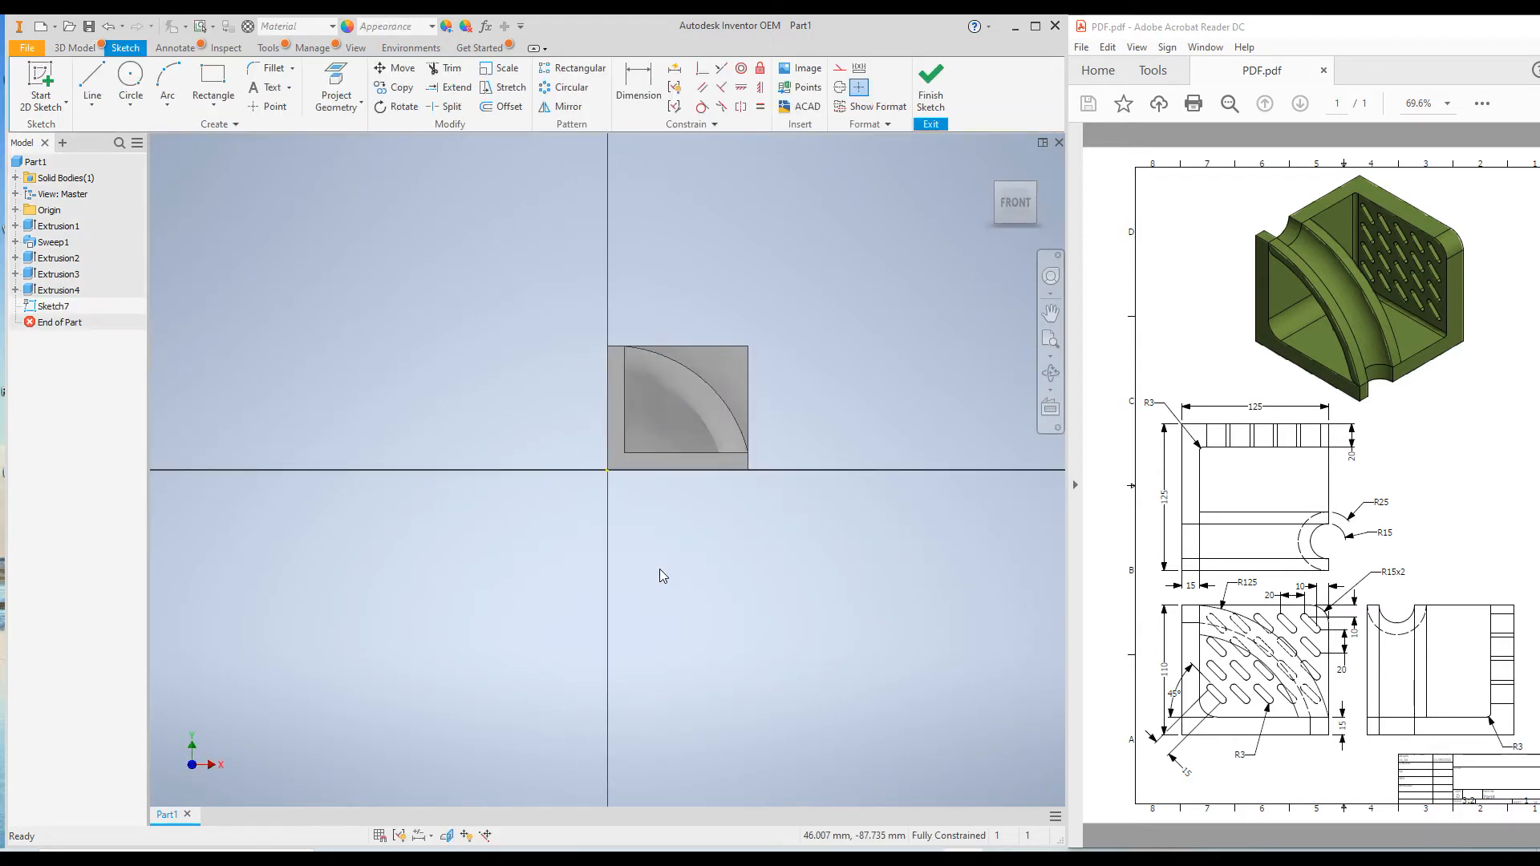
Sketch a diagonal center-to-center slot, about 18.7 mm between centers and 7.7 mm wide, near the wall's upper outer corner
left_click(214, 109)
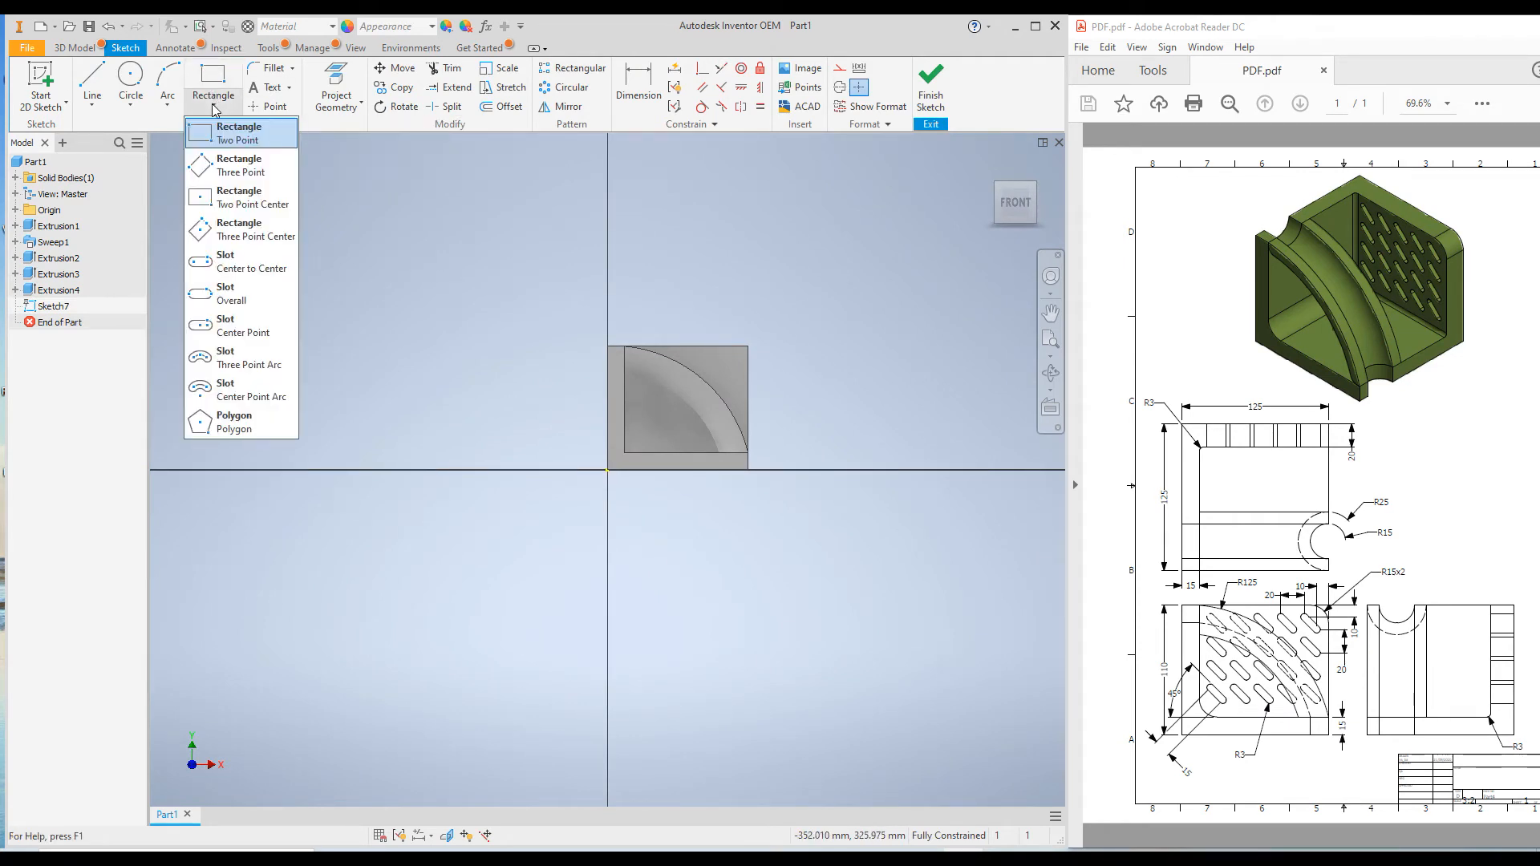
left_click(238, 271)
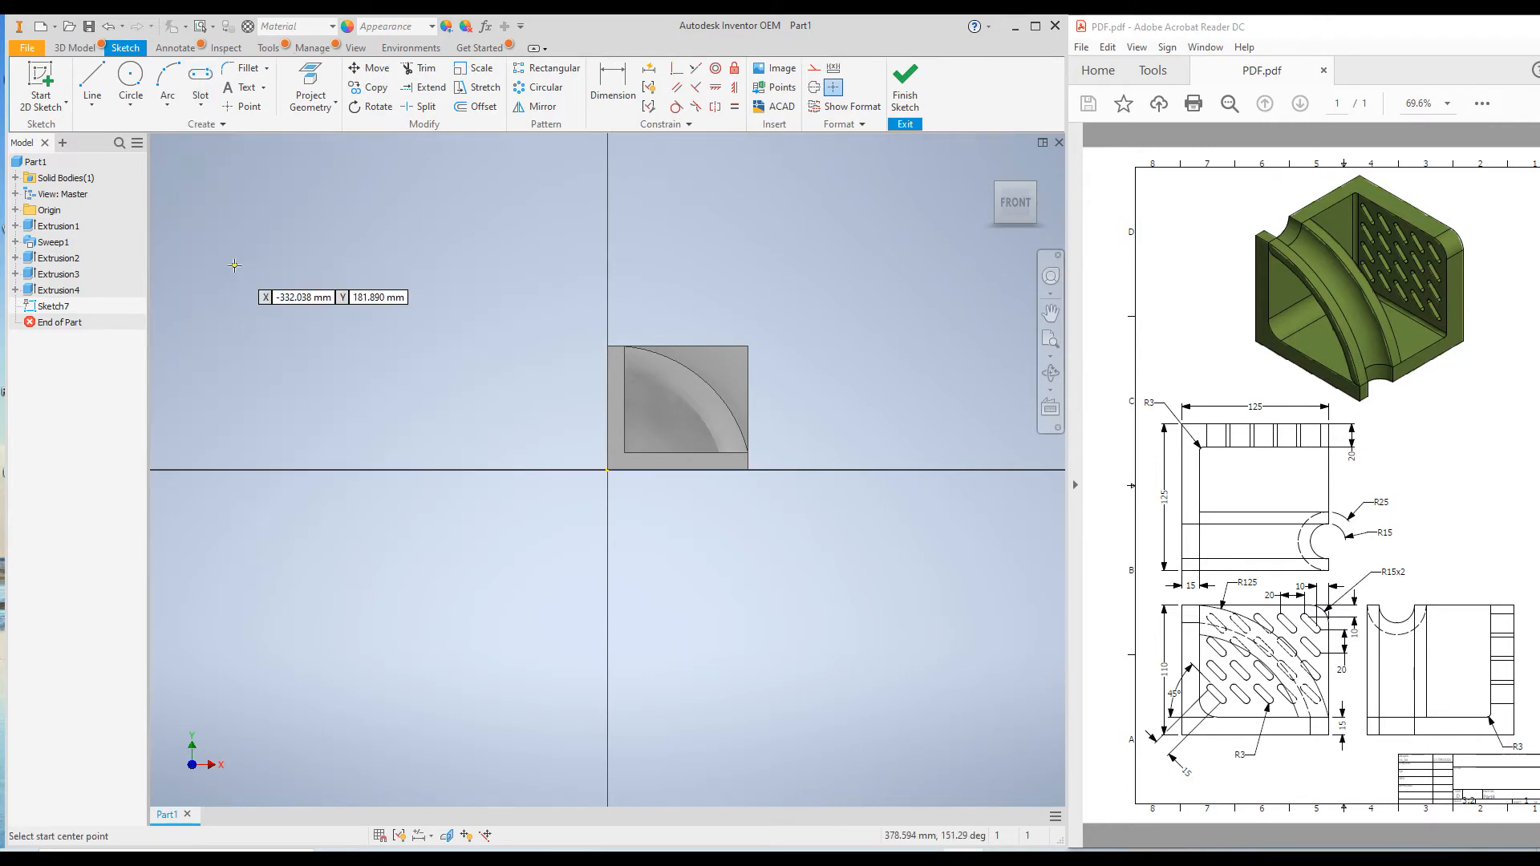
scroll(715, 388, "up", 5)
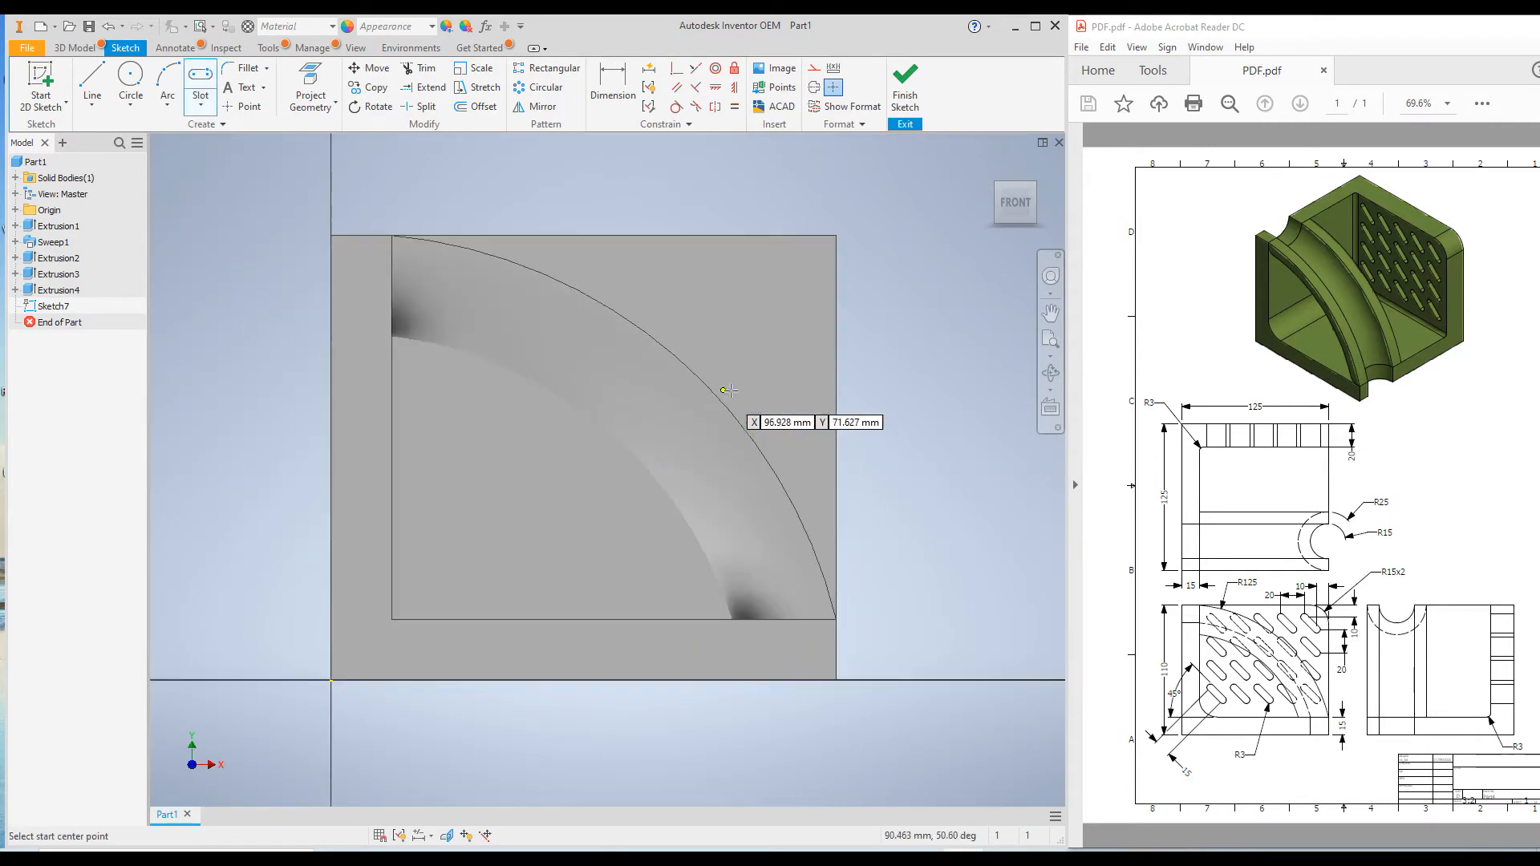
left_click(756, 264)
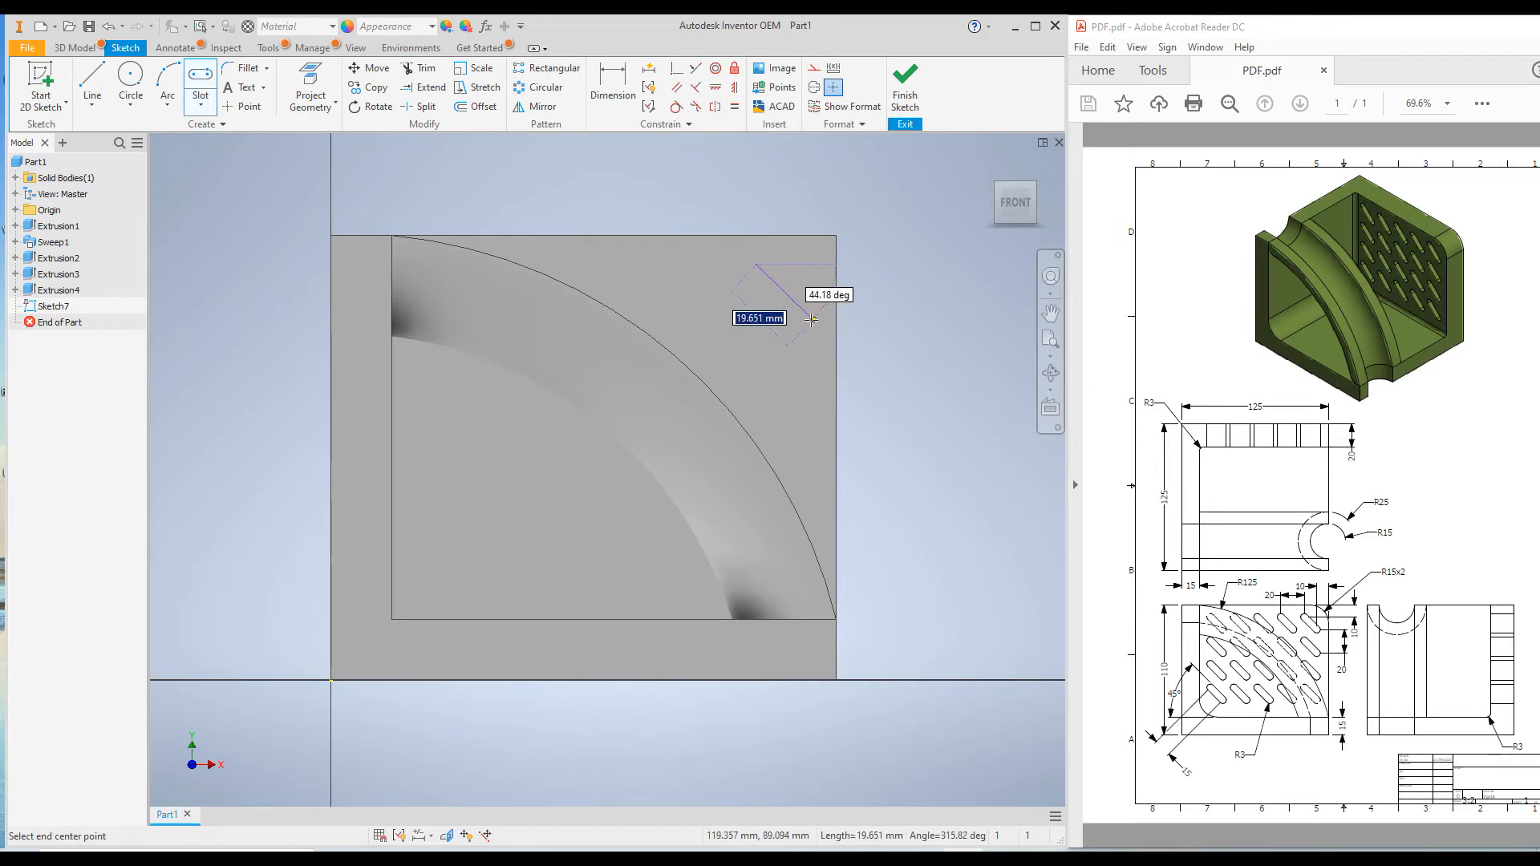
left_click(807, 311)
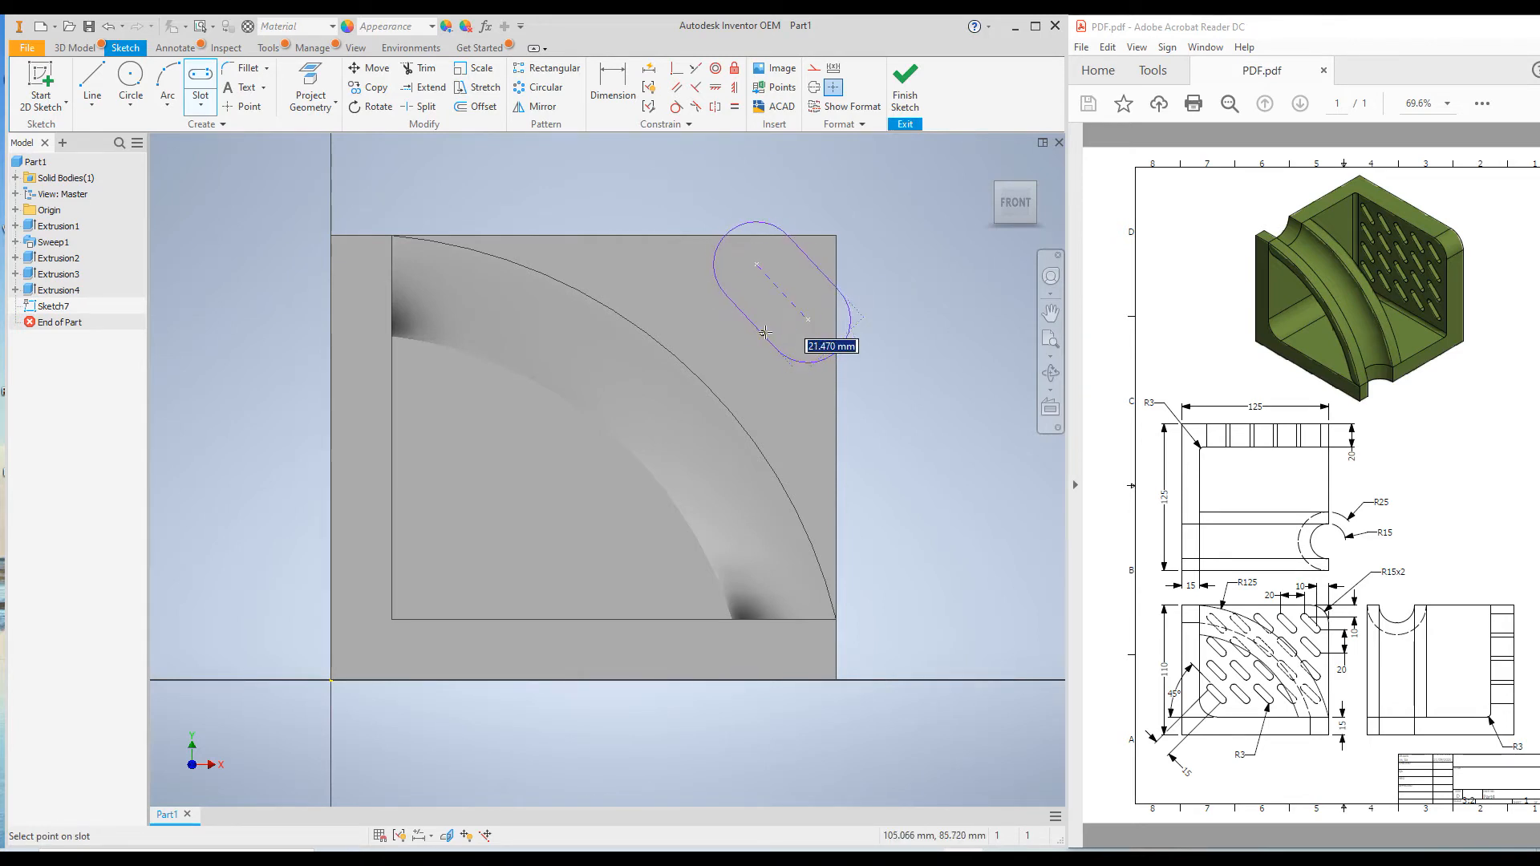
left_click(782, 320)
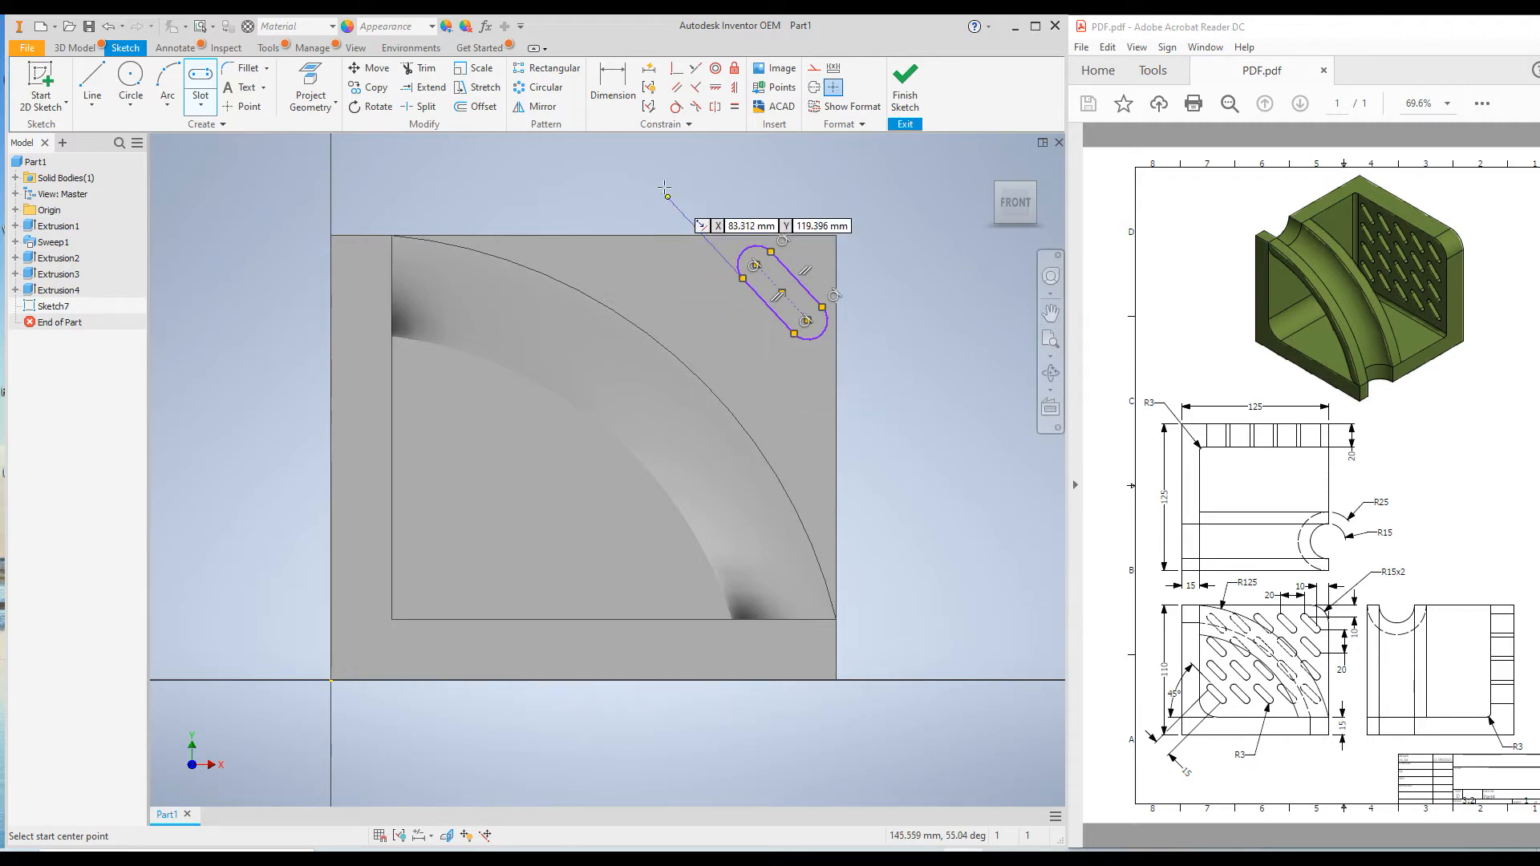
Add an aligned dimension to the slot's centerline and set the distance between its centers to 15 mm
left_click(613, 80)
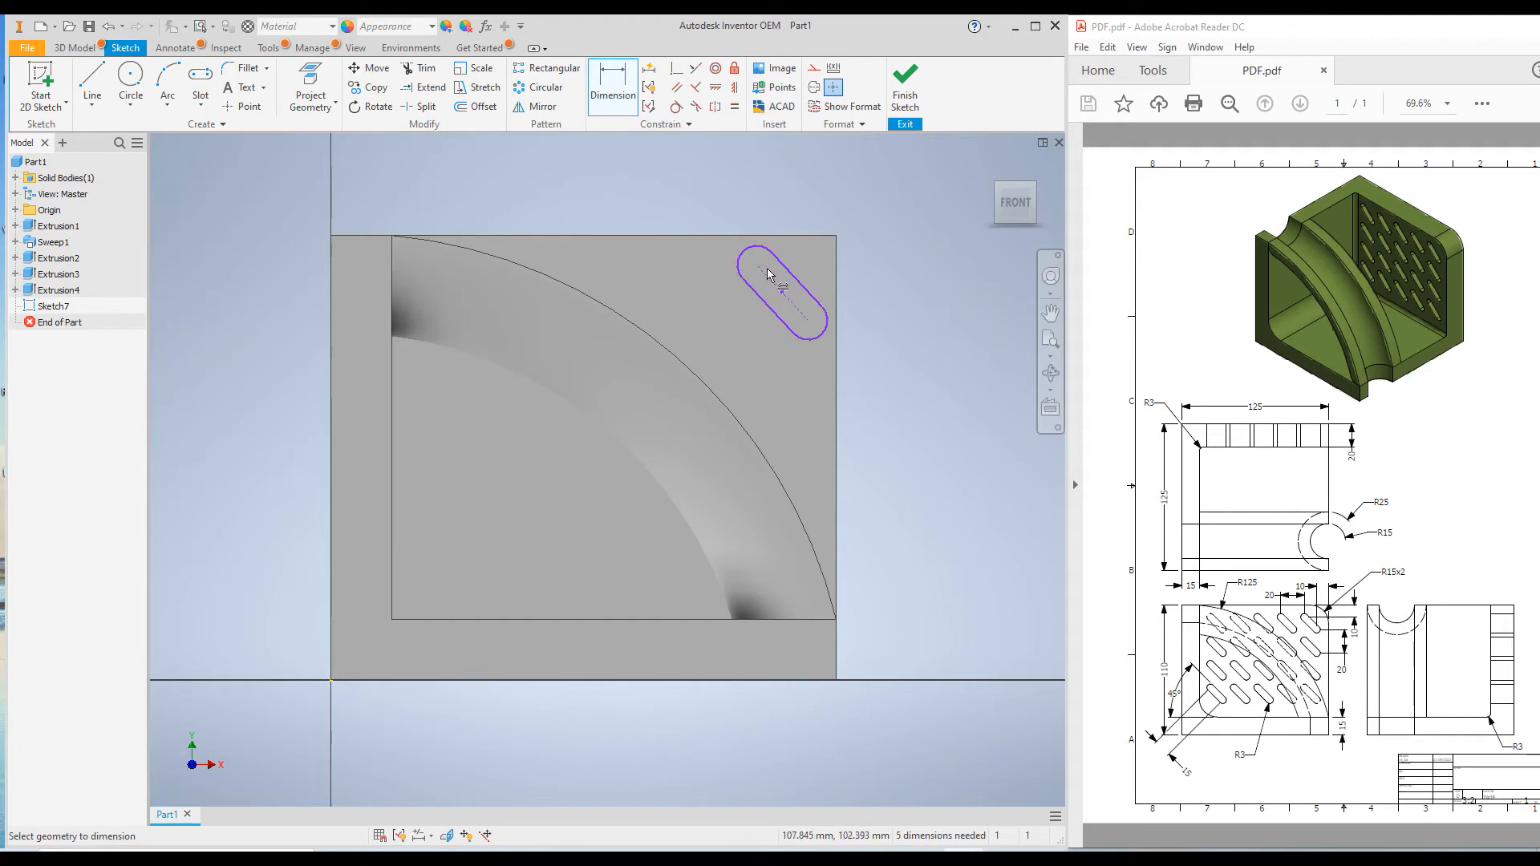
left_click(790, 301)
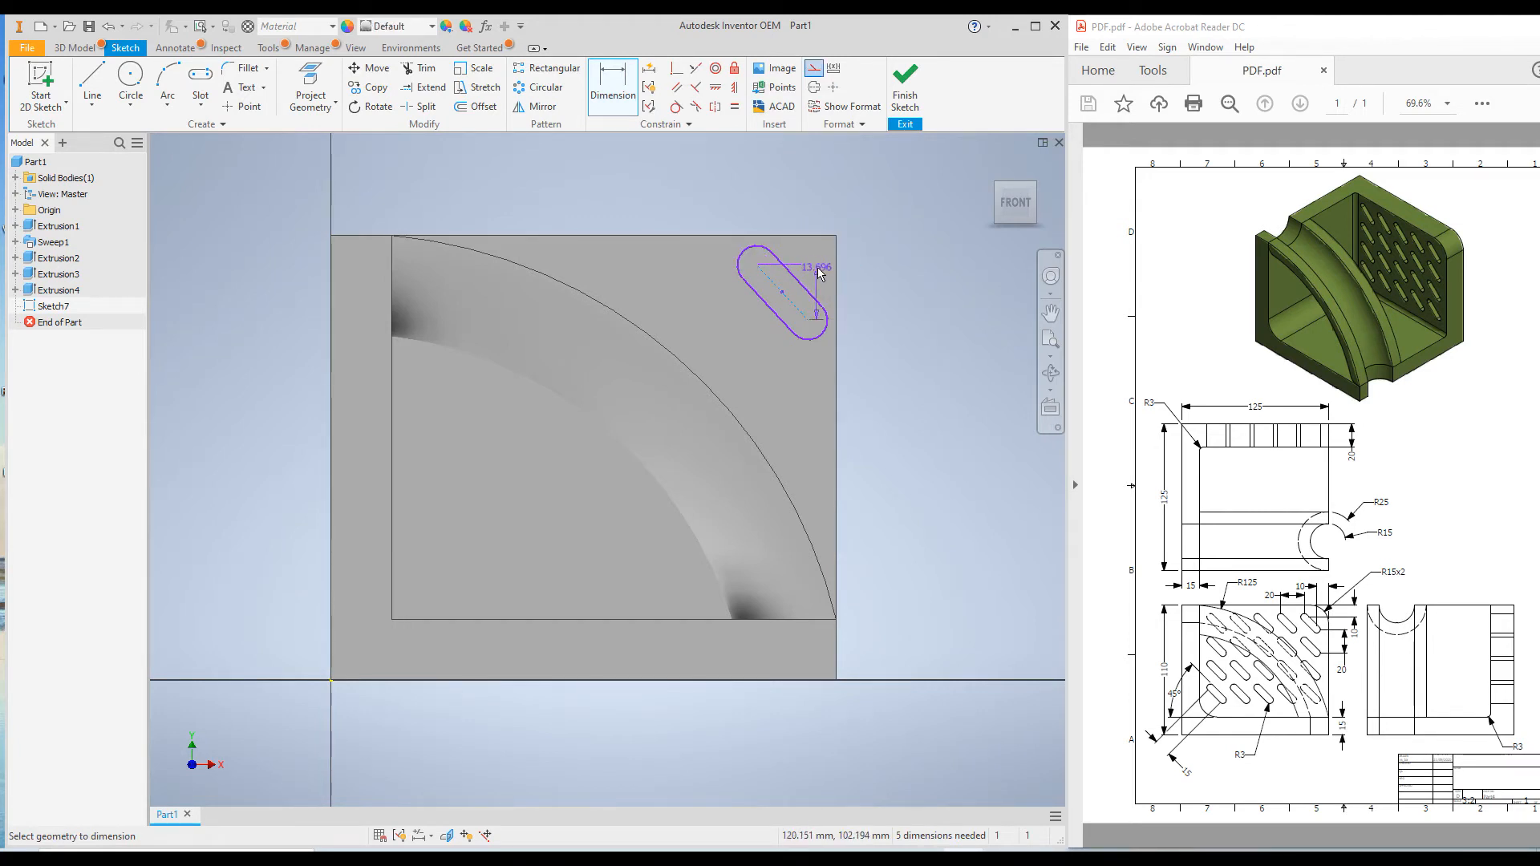
right_click(814, 269)
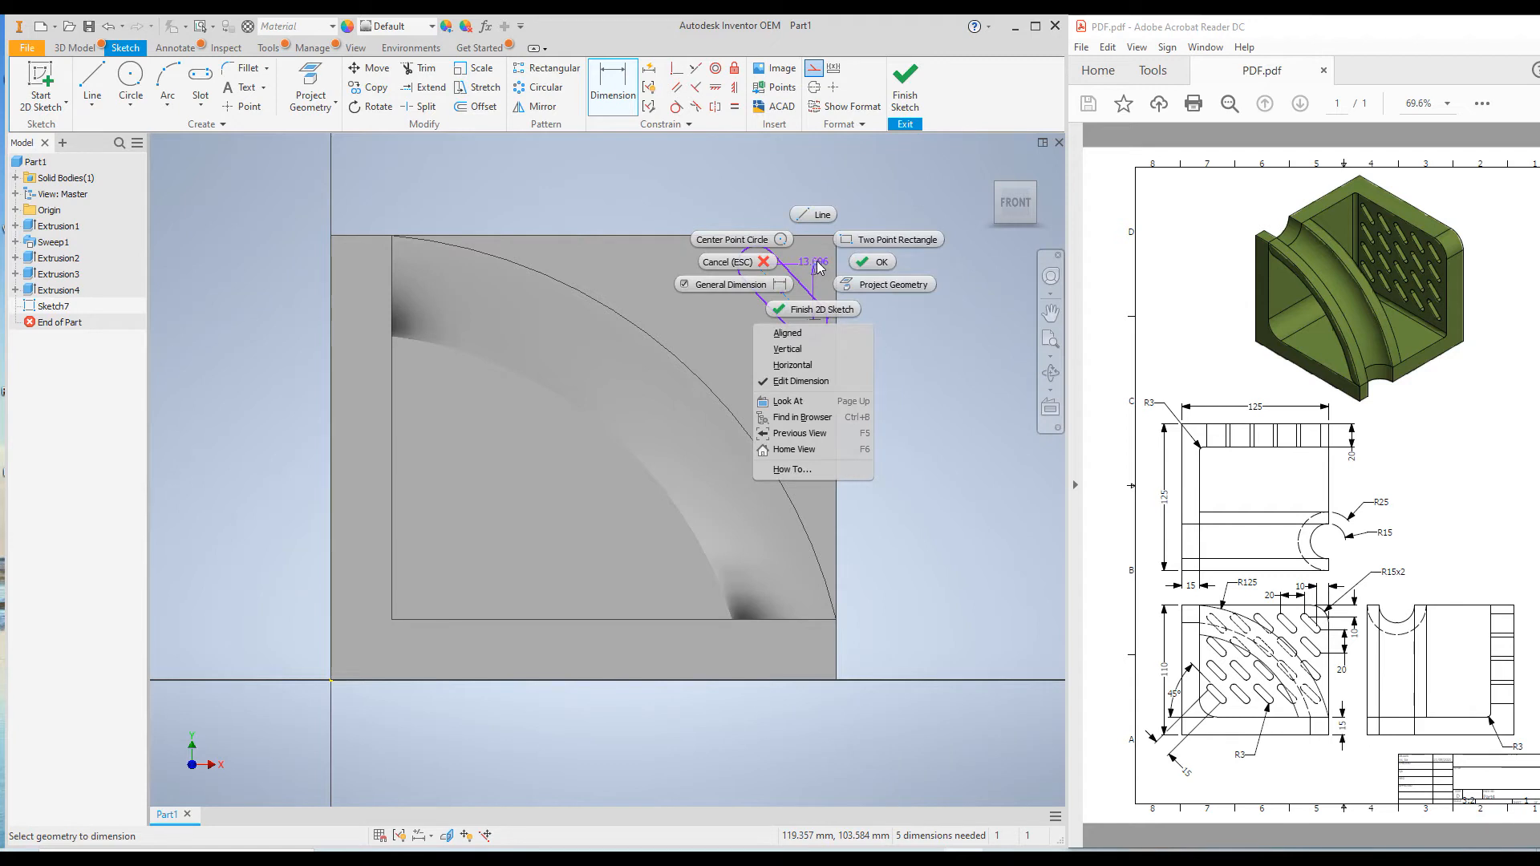
left_click(789, 334)
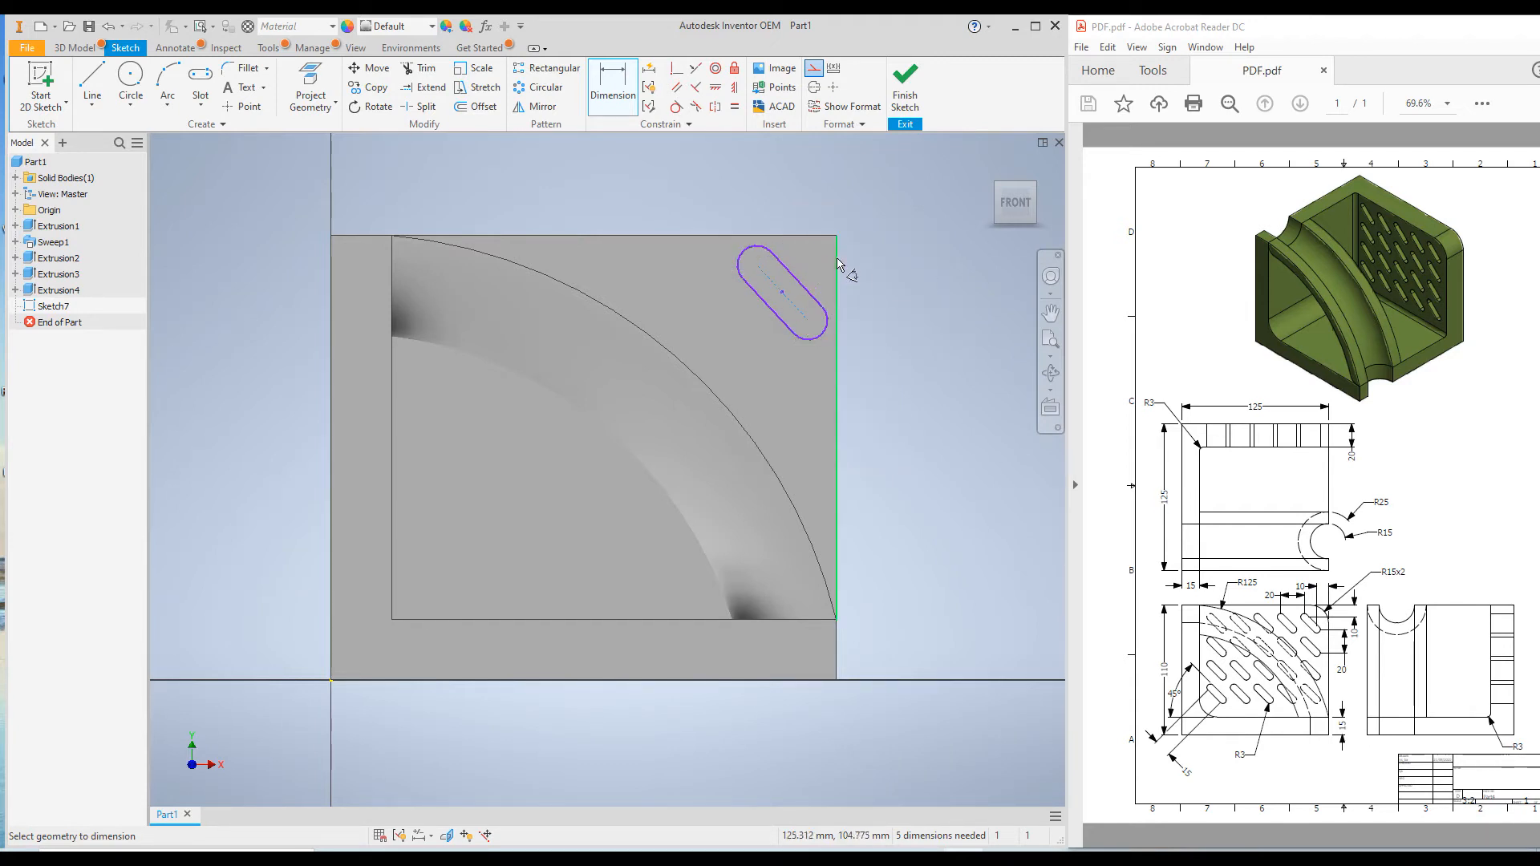
left_click(817, 278)
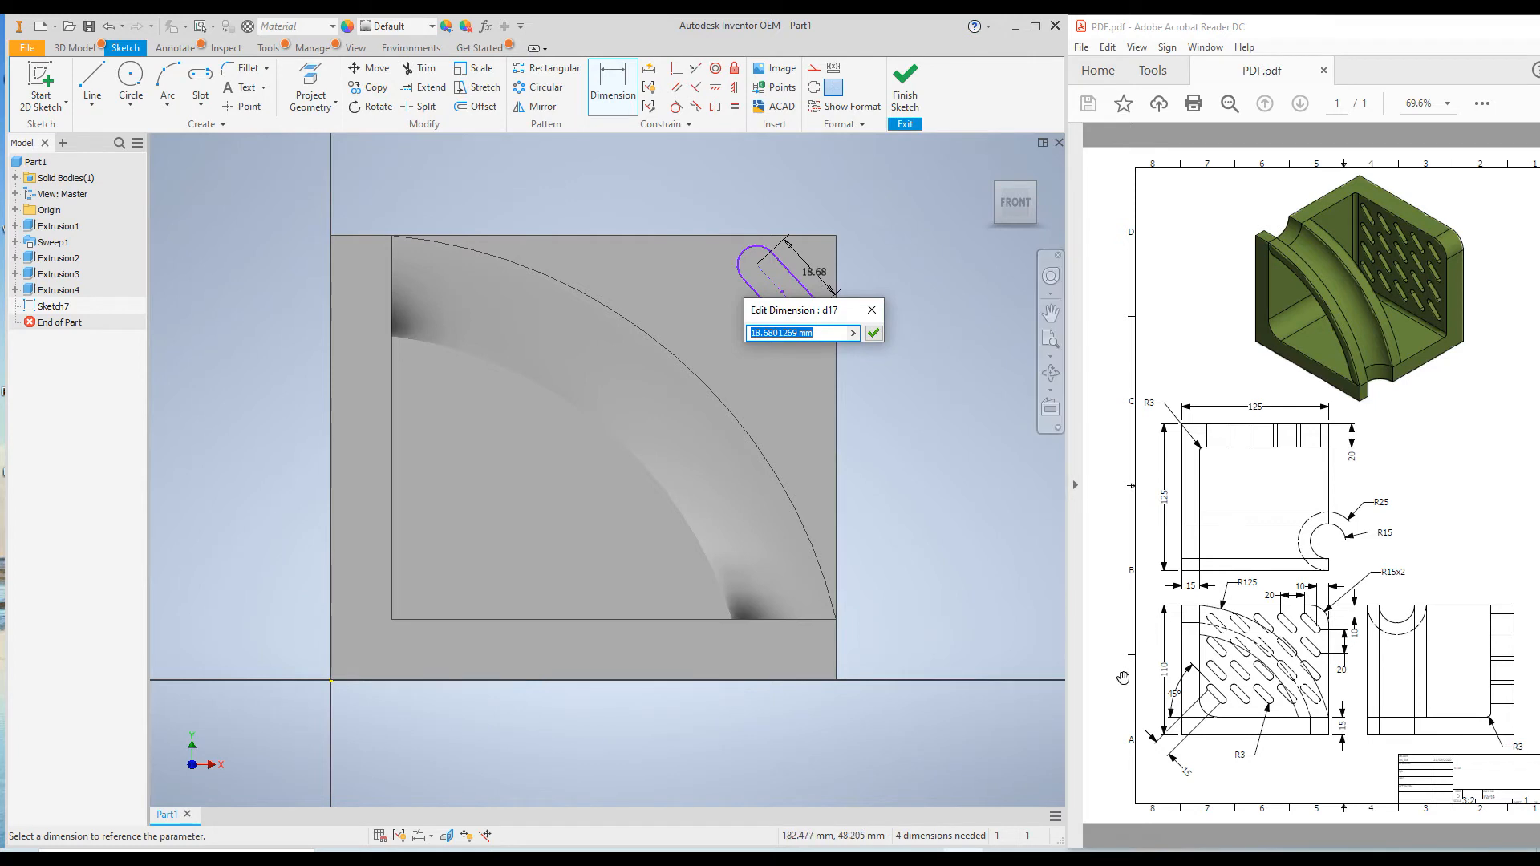
type("15")
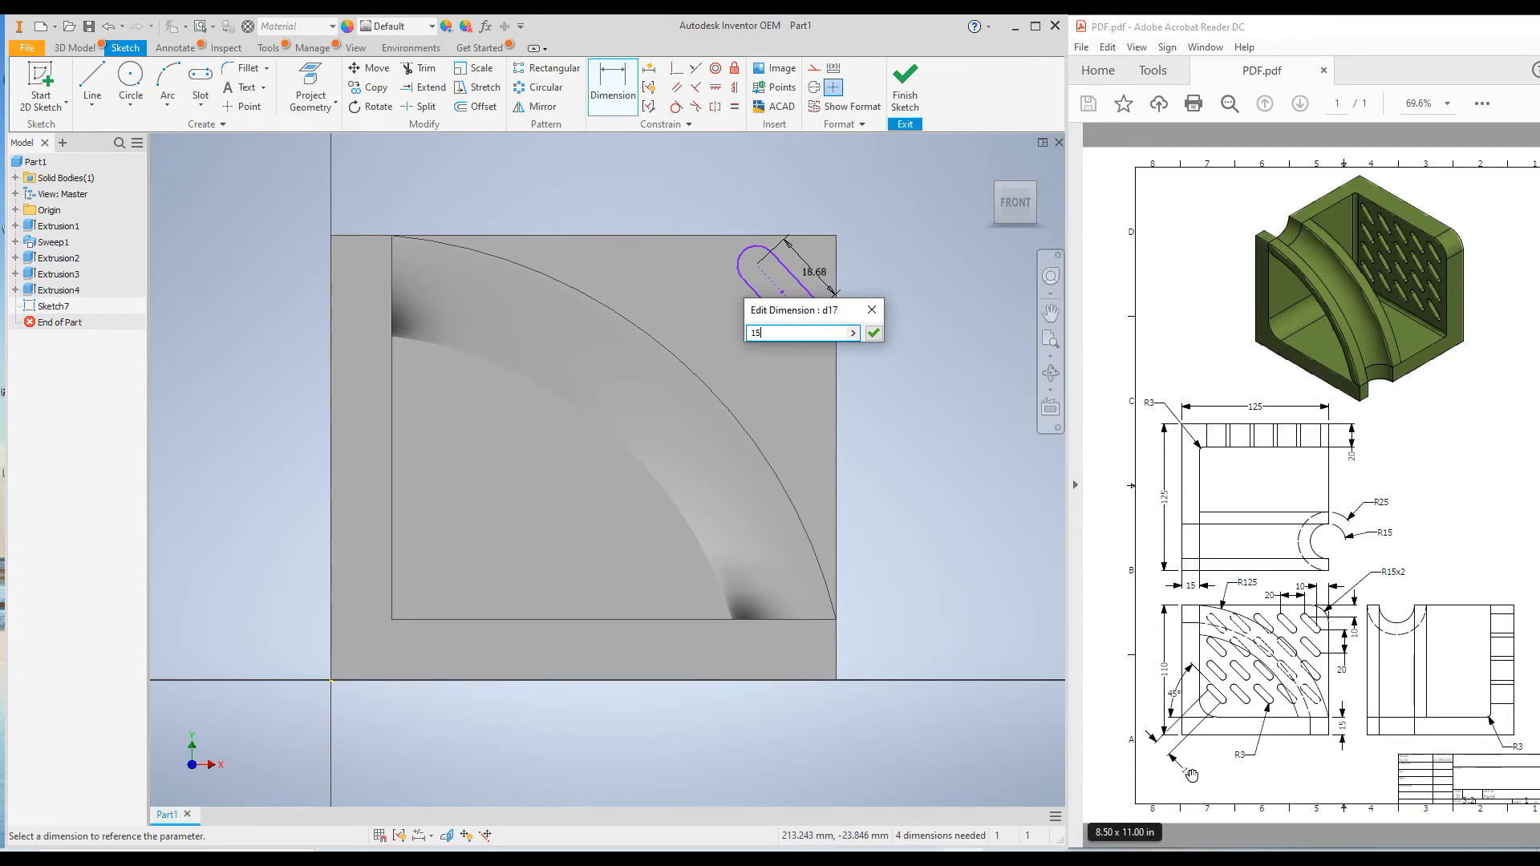
key("Return")
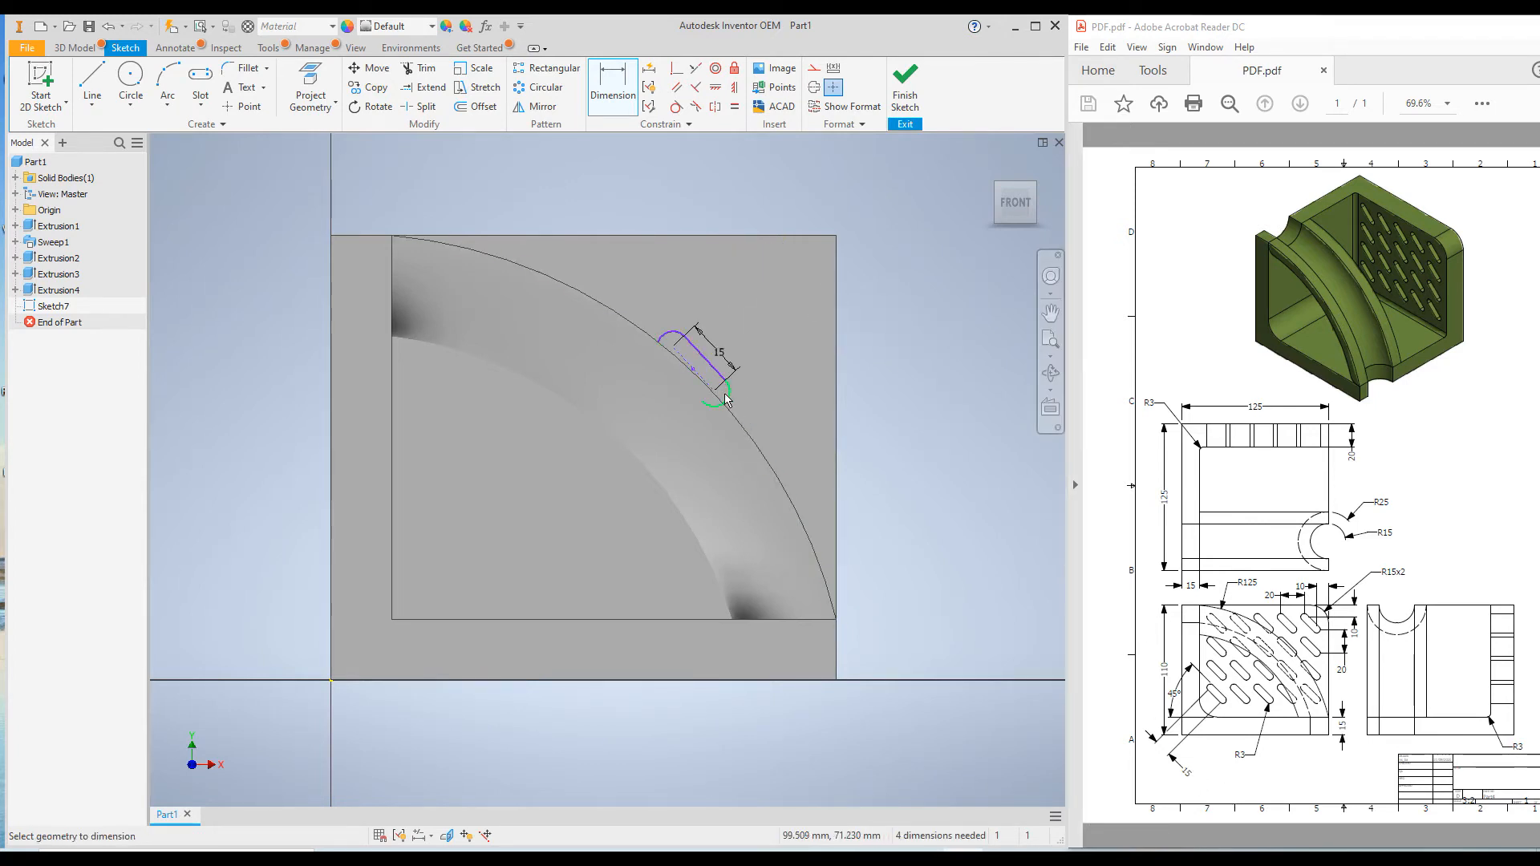
Add a radius dimension to the slot's lower rounded end and set it to 3 mm
left_click(729, 398)
left_click(888, 425)
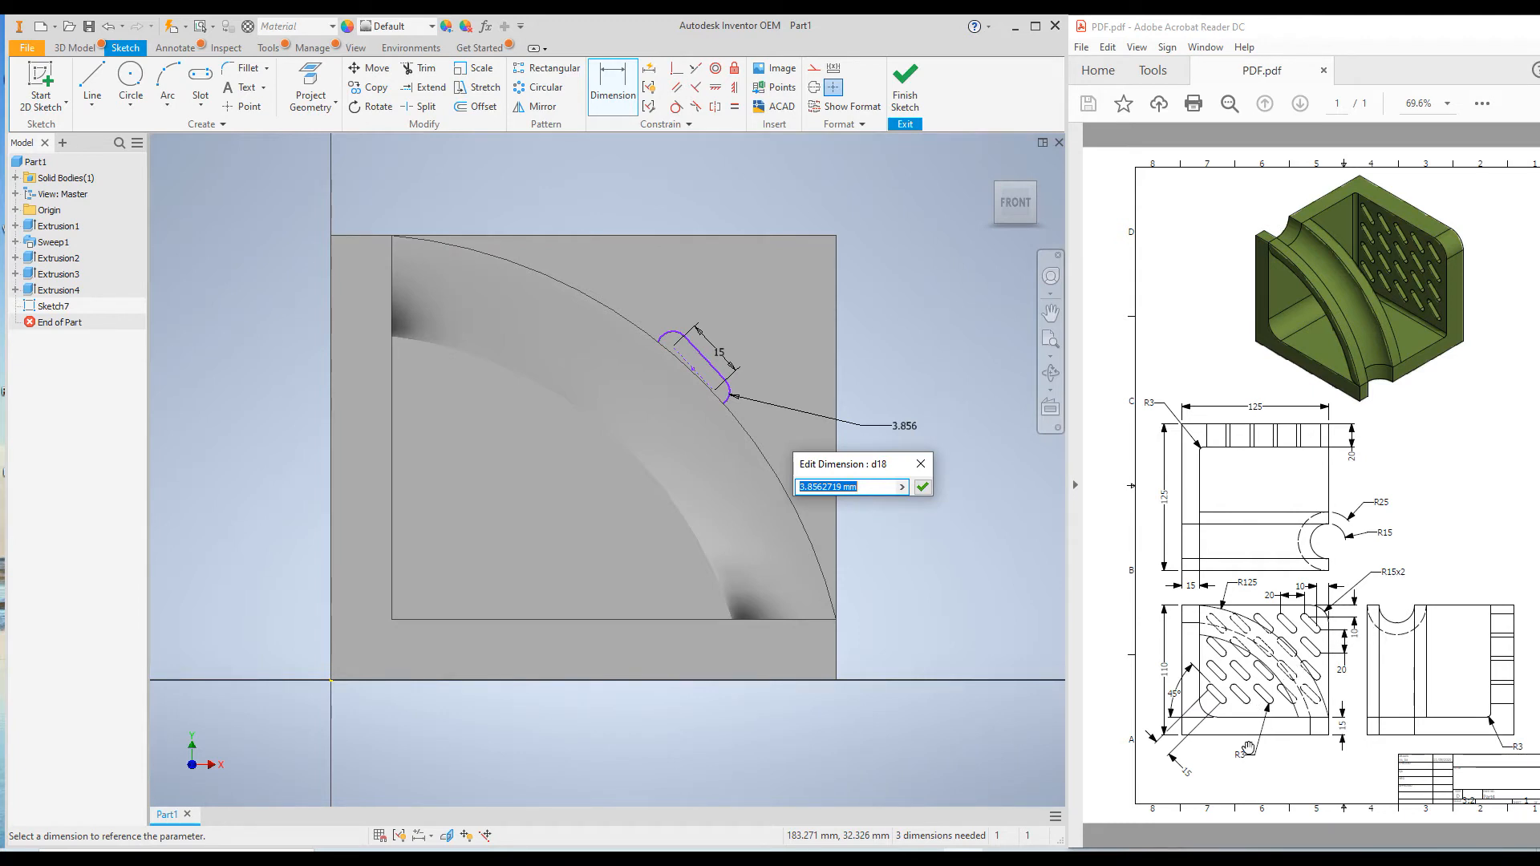
type("3")
left_click(928, 488)
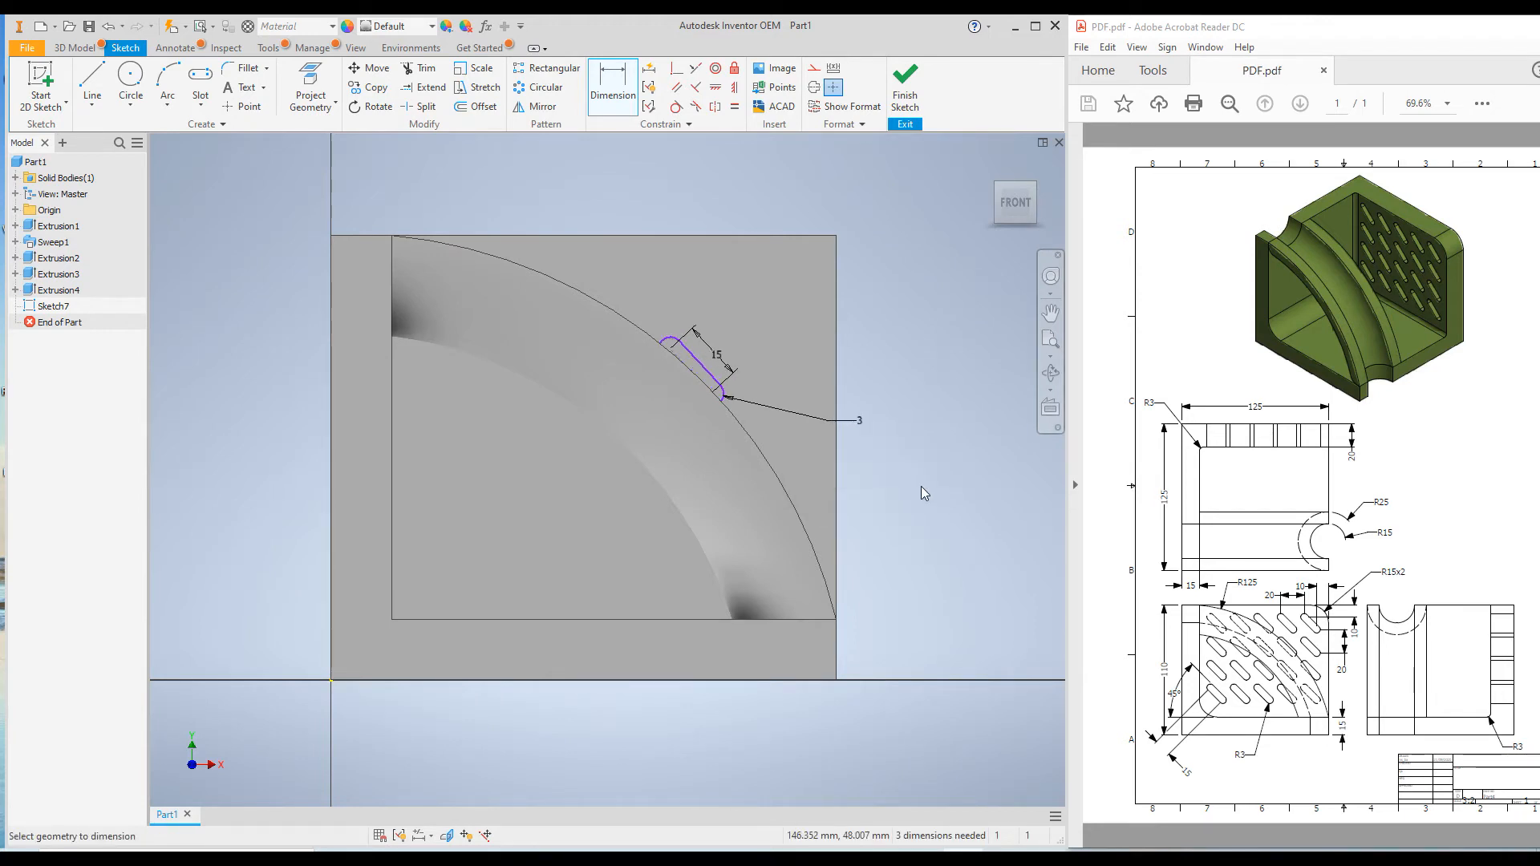
Dimension the slot's lower arc center vertically from the wall's top edge and set the distance to 10 mm
left_click(714, 393)
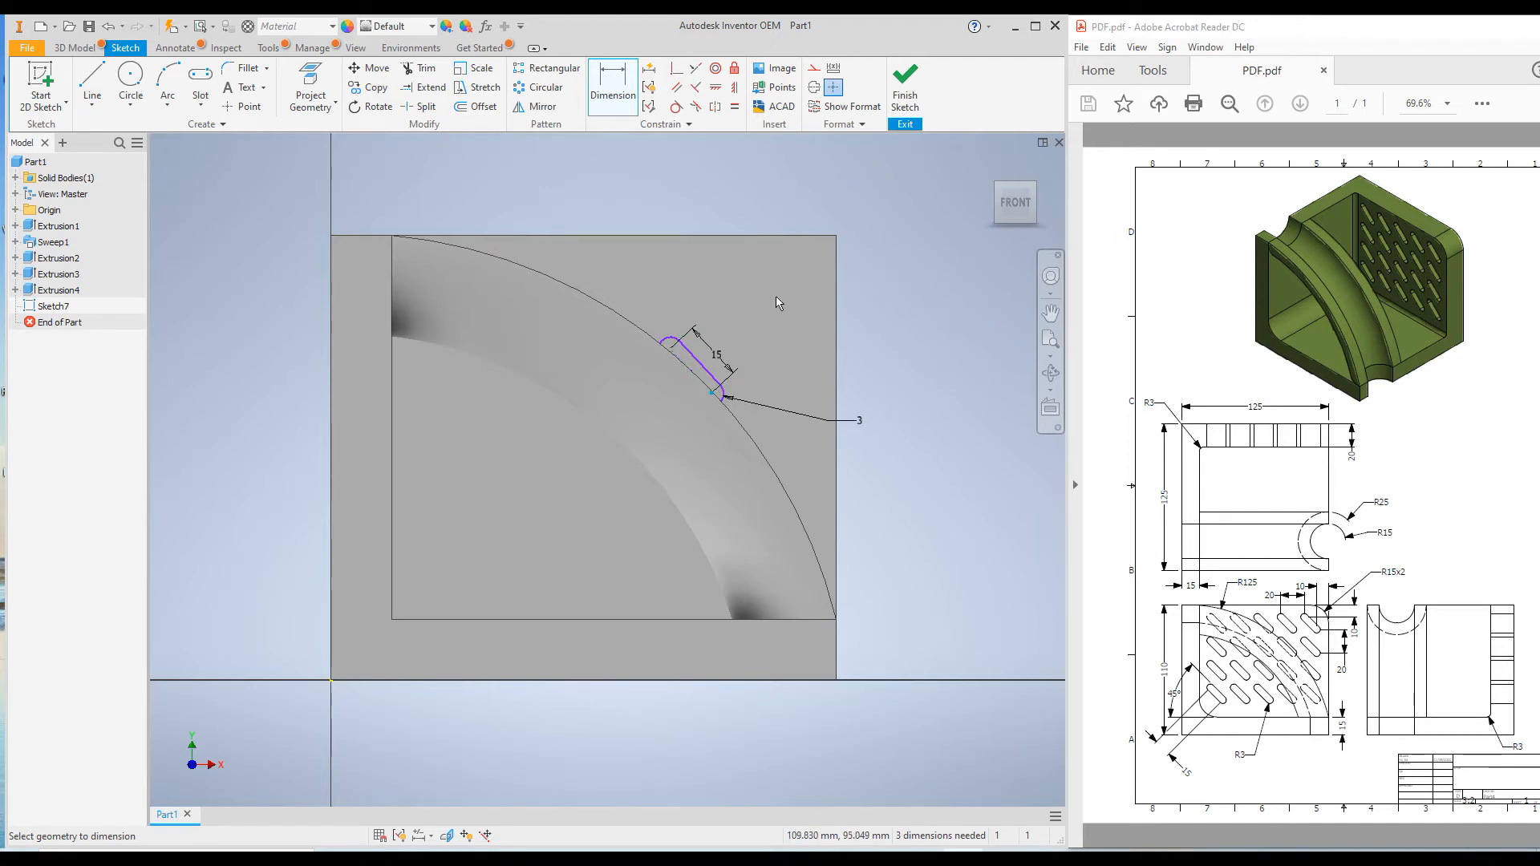
left_click(748, 235)
left_click(879, 286)
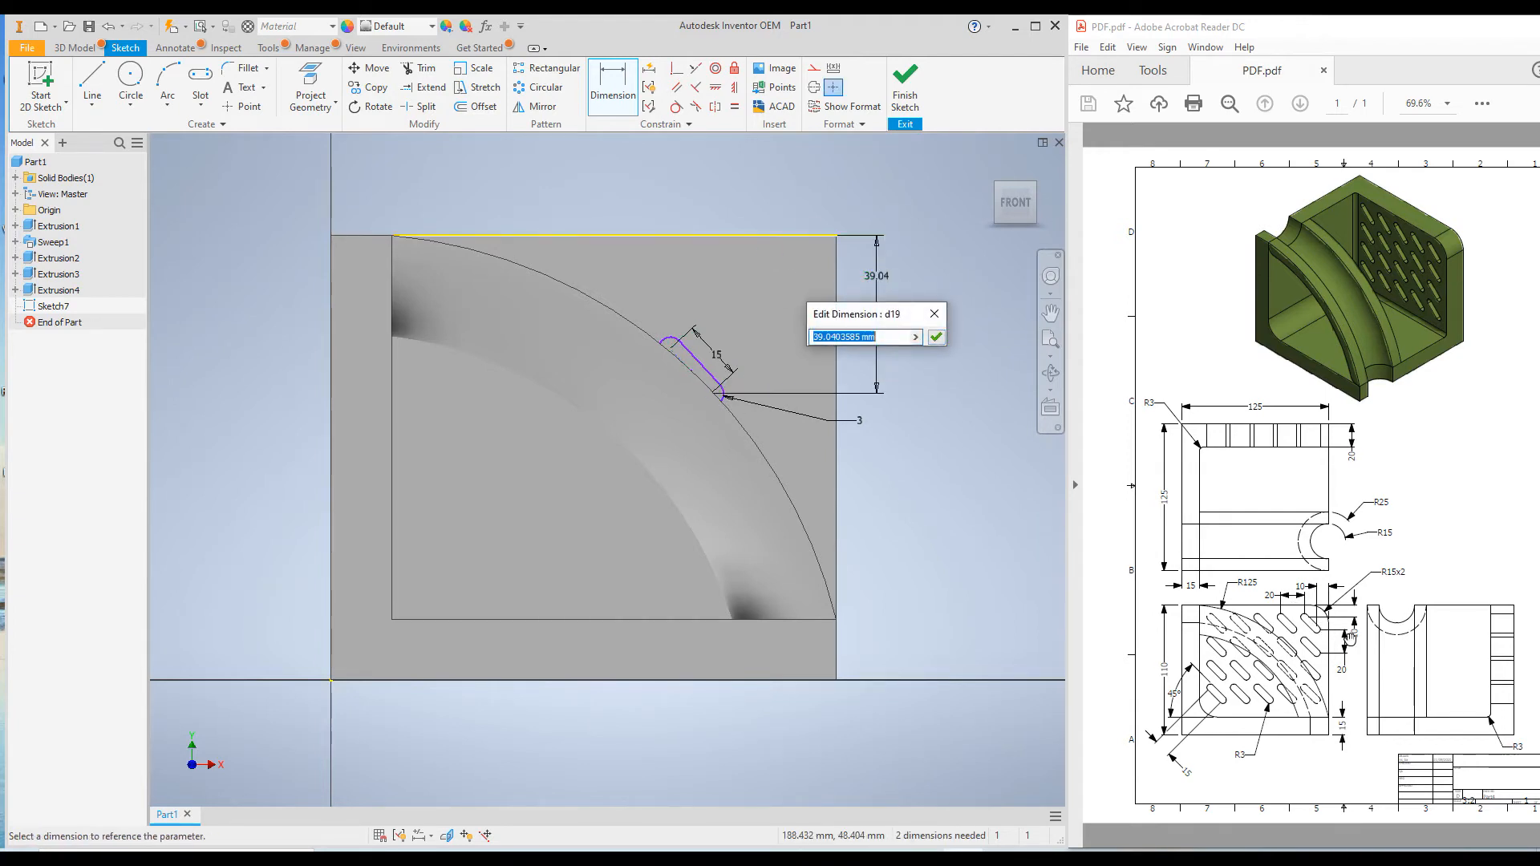
type("10")
key("Return")
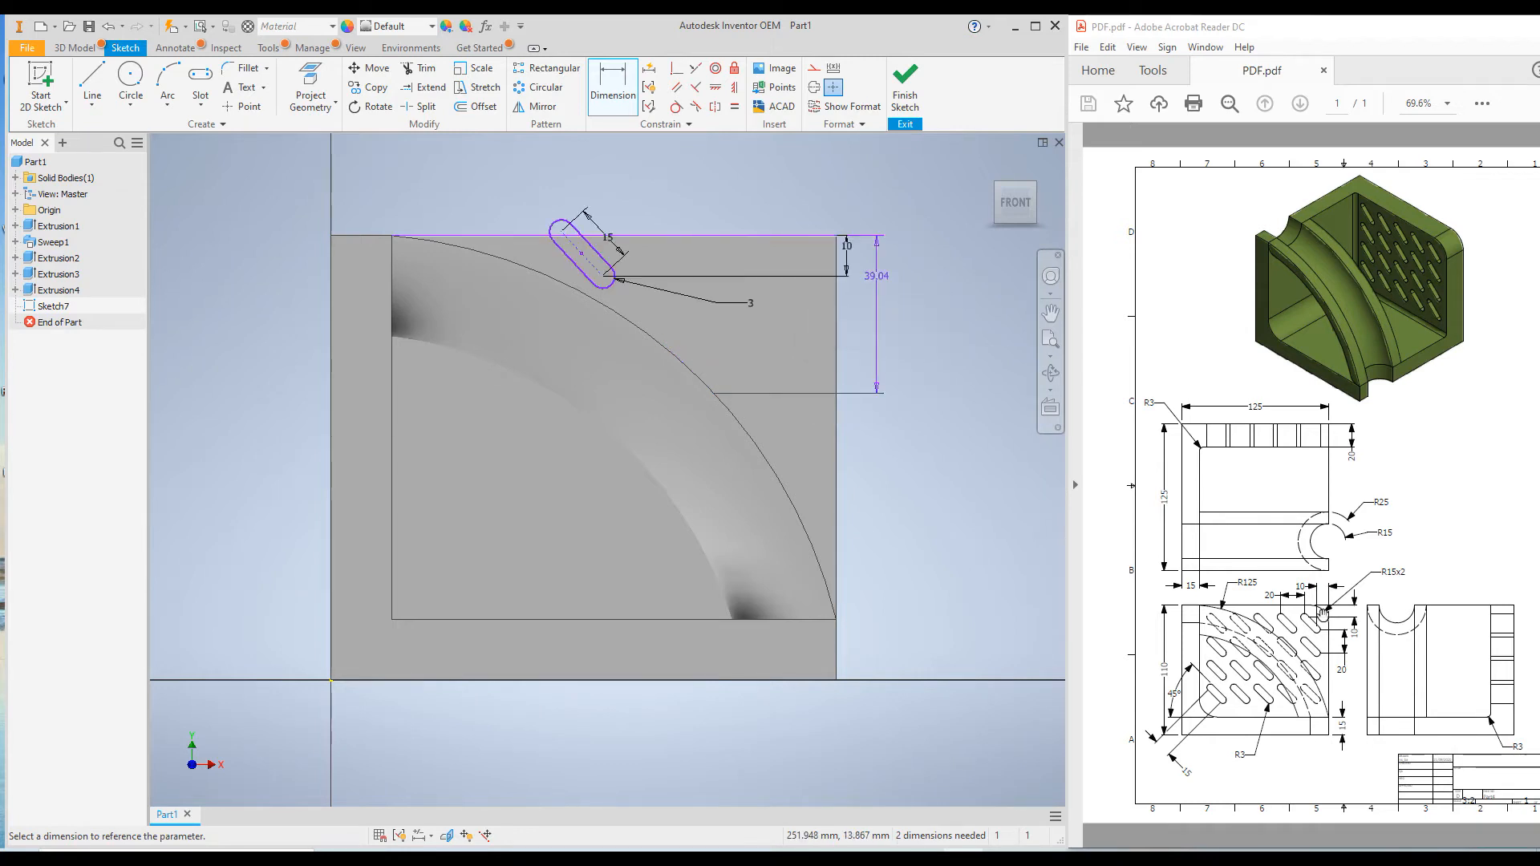
Dimension the slot's upper arc center horizontally from the wall's outer vertical edge, set to 10 mm, and end dimensioning
left_click(523, 236)
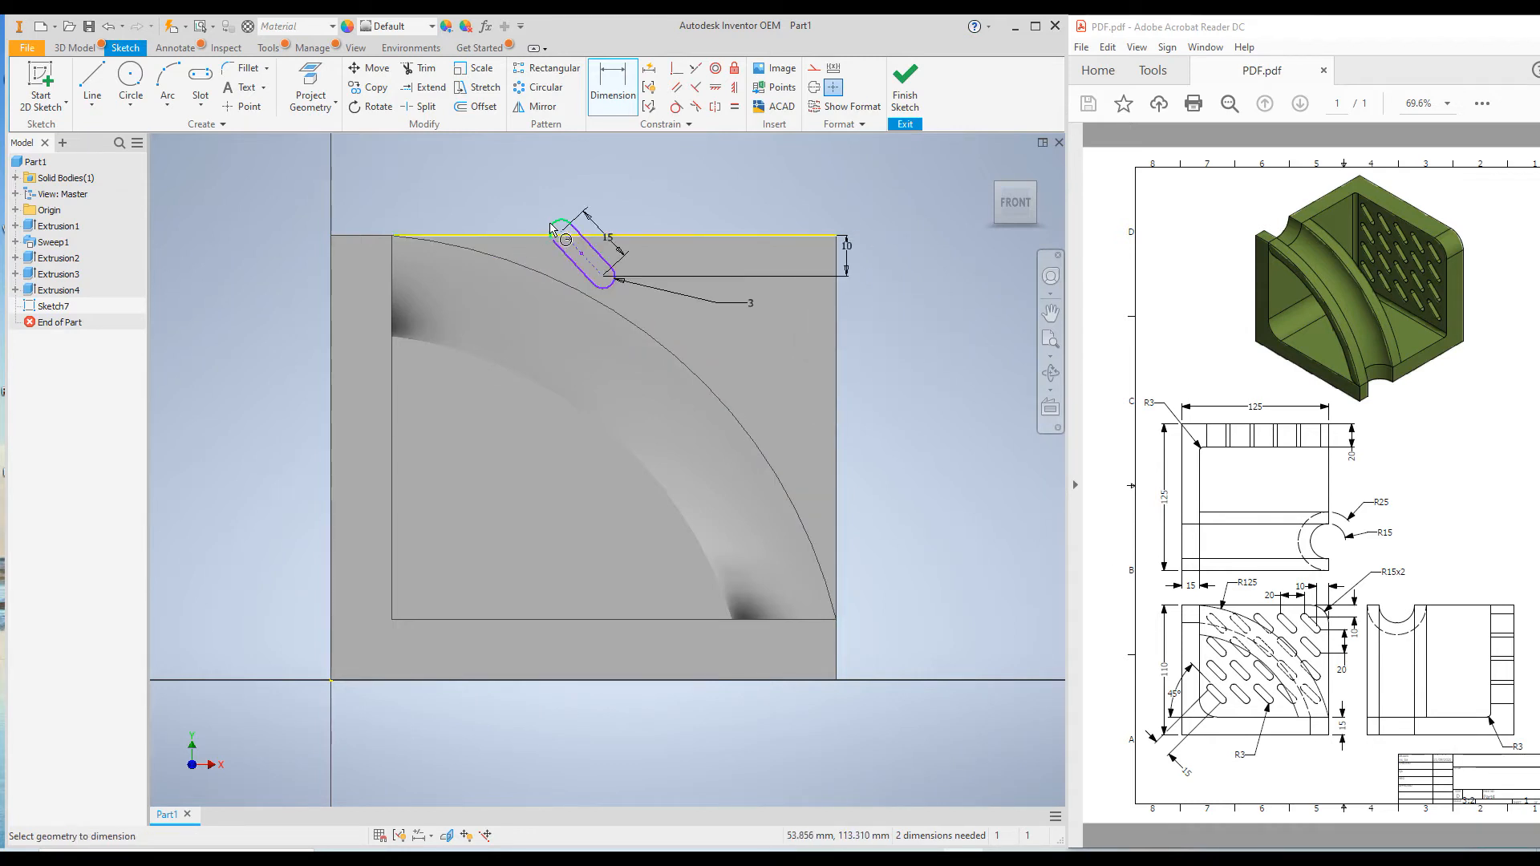
left_click(553, 230)
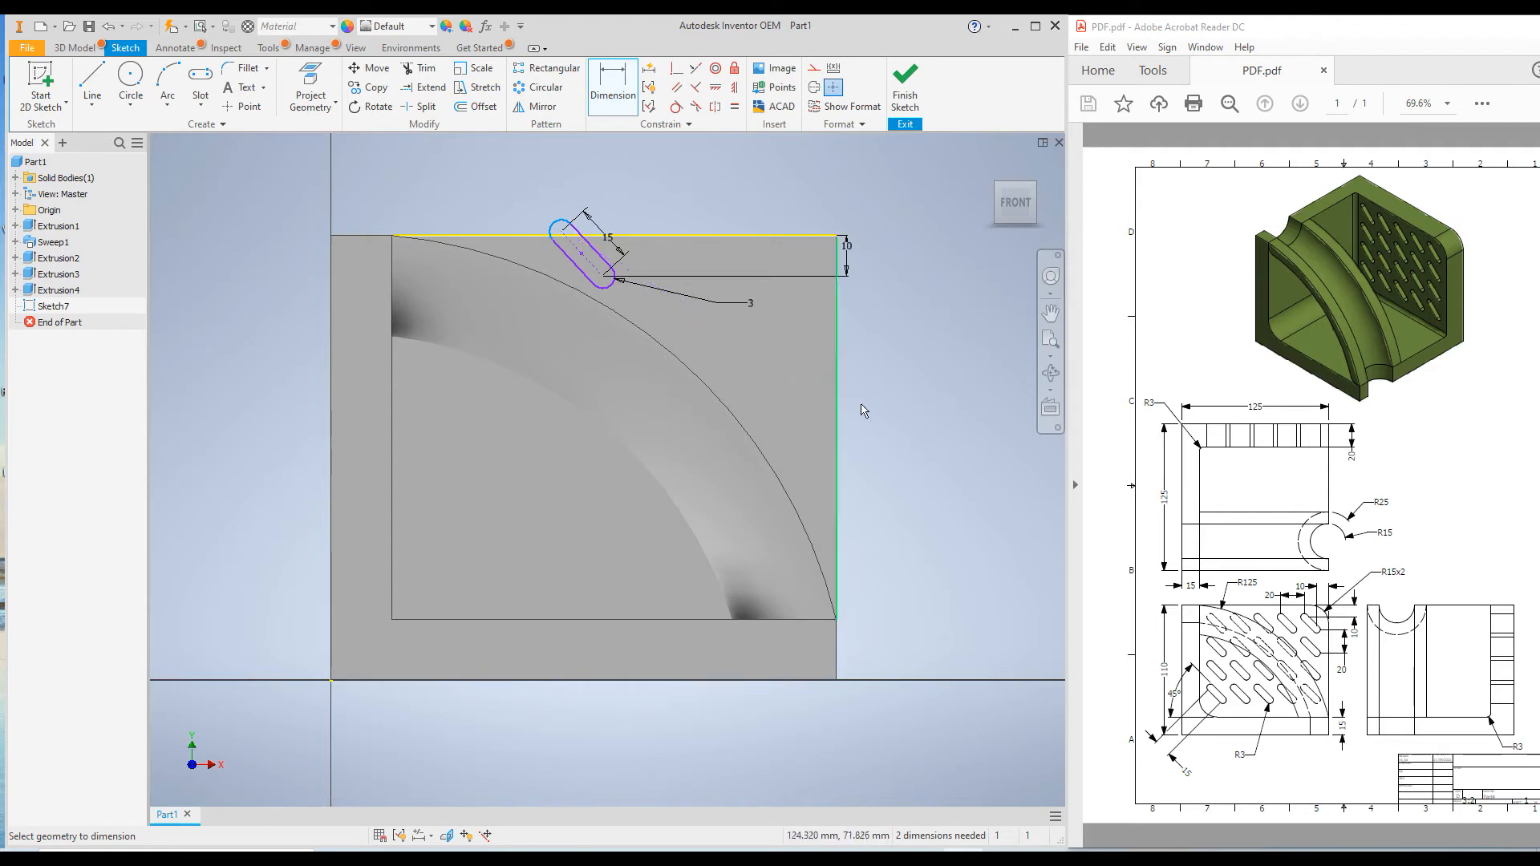
left_click(838, 362)
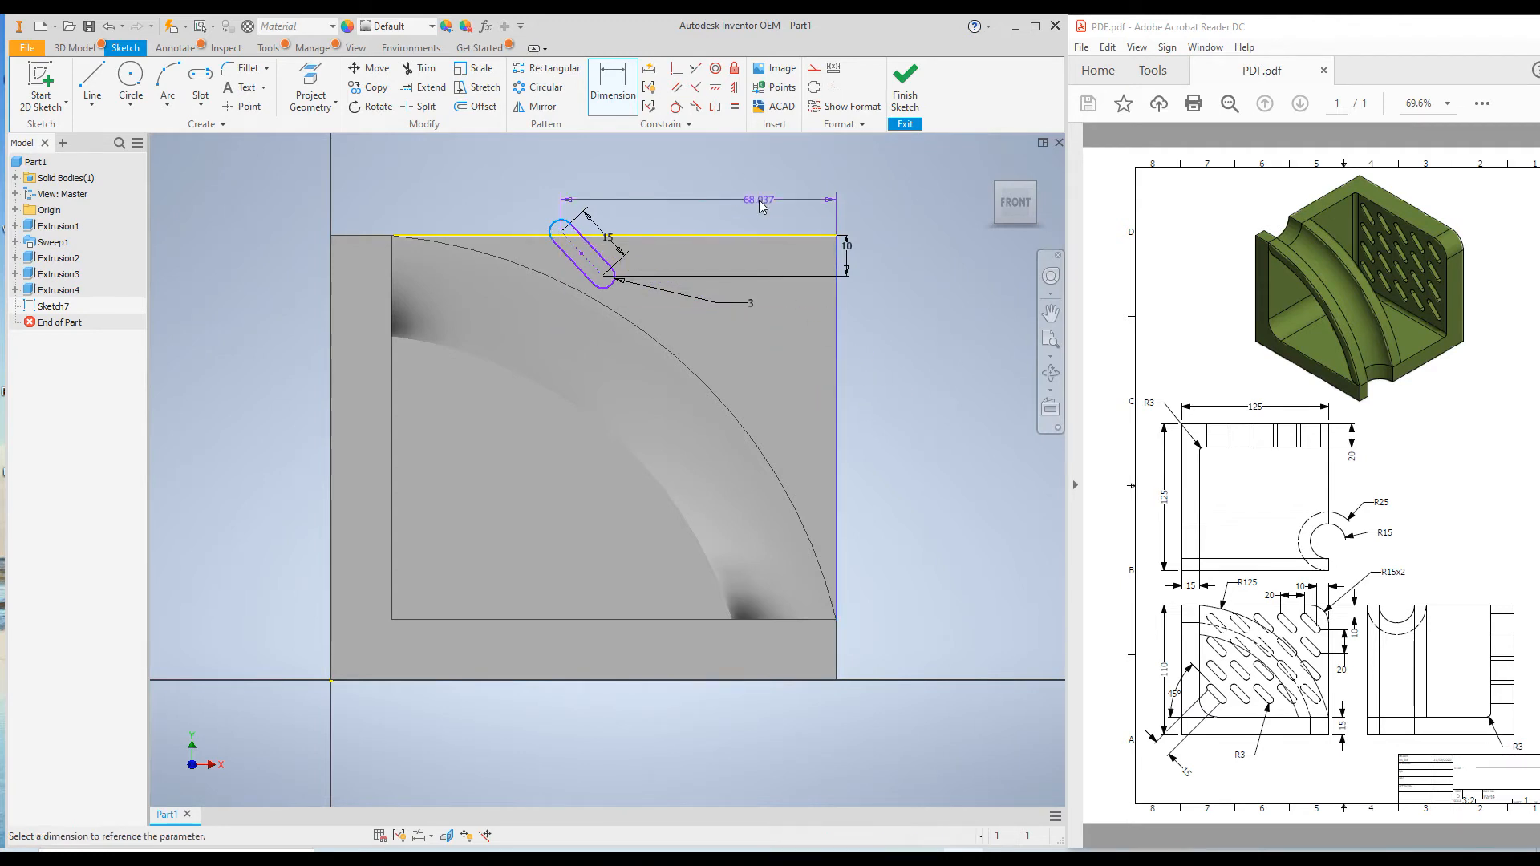
left_click(766, 206)
type("0")
key("Return")
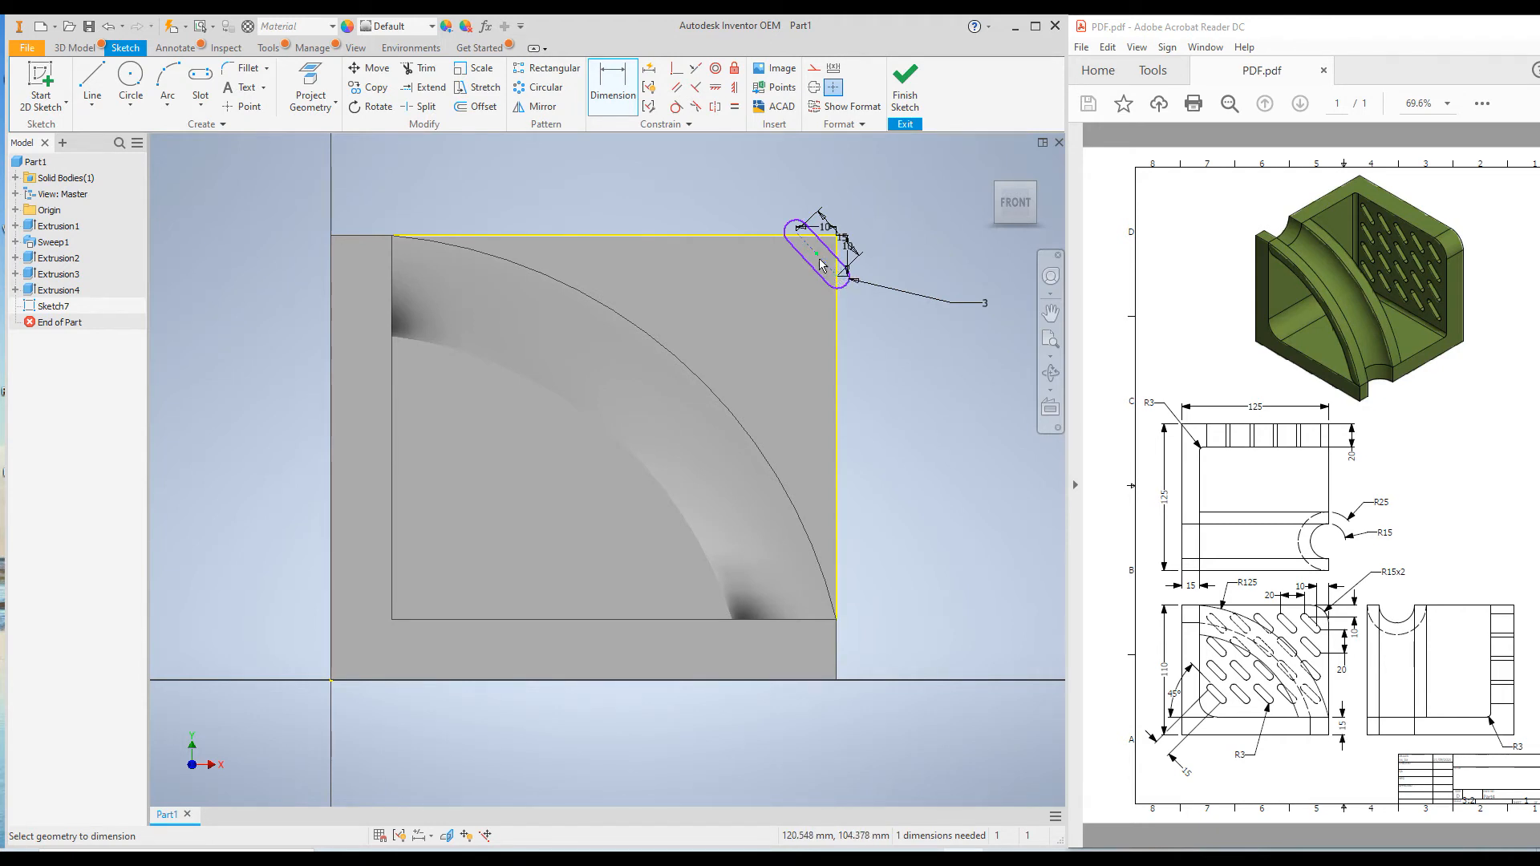
right_click(670, 166)
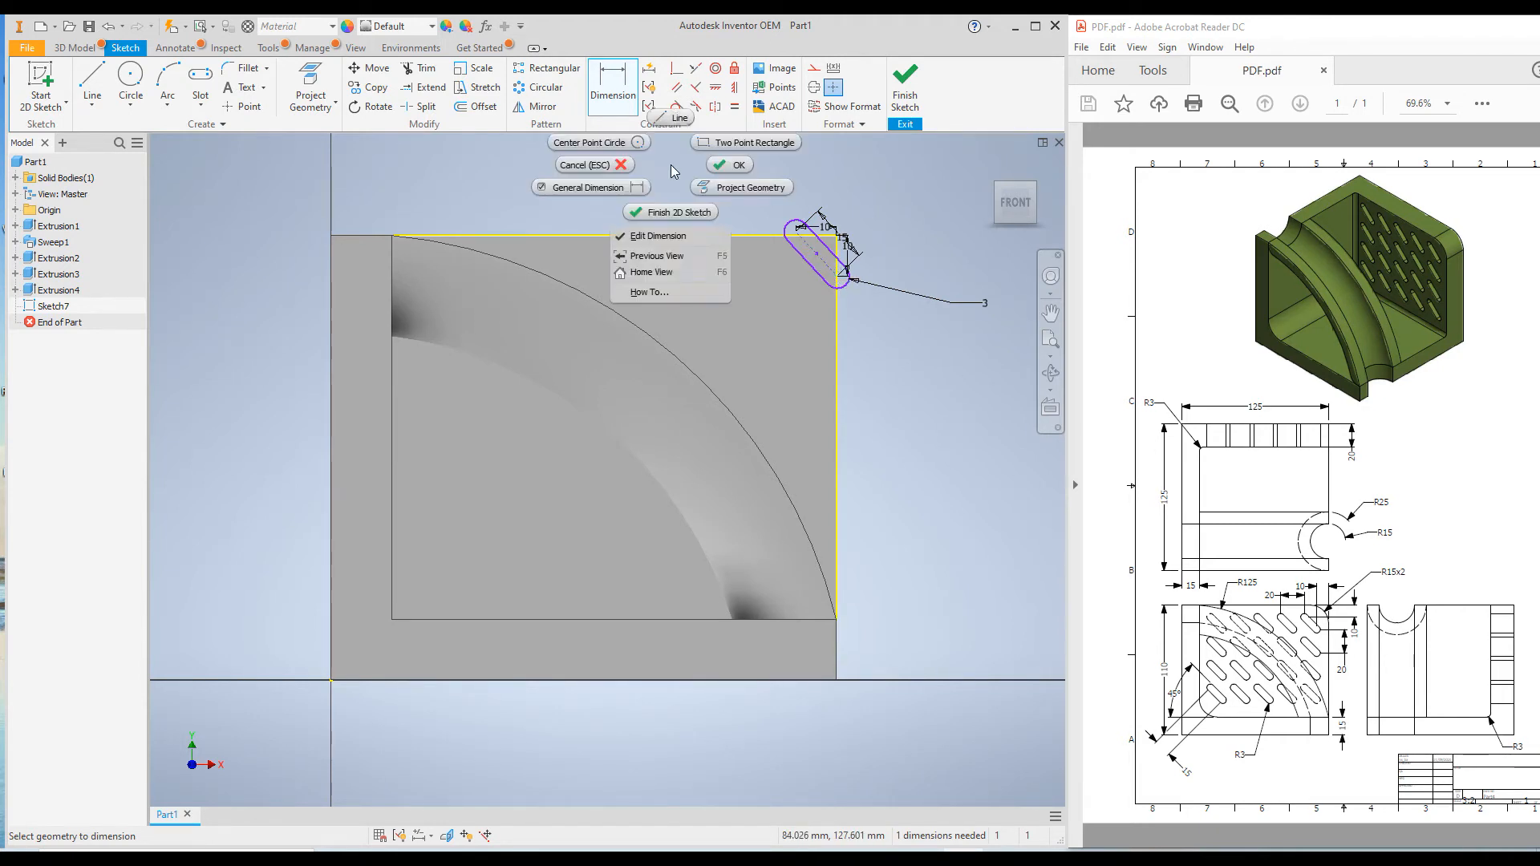
left_click(722, 166)
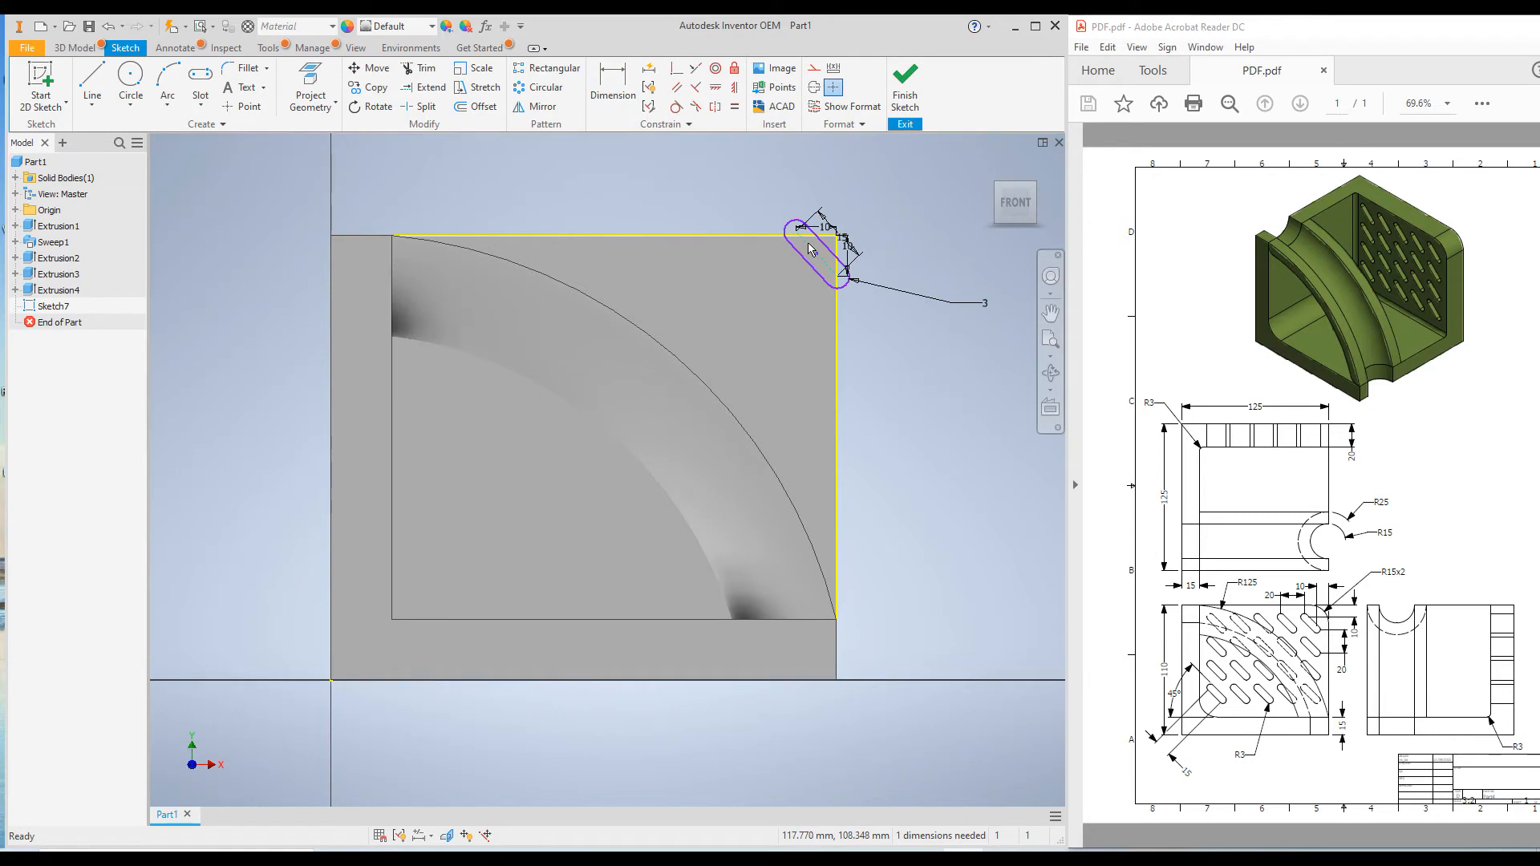
Add an angle dimension between the slot's centerline and the part's bottom edge and set it to 45 degrees
left_click_drag(810, 249, 792, 272)
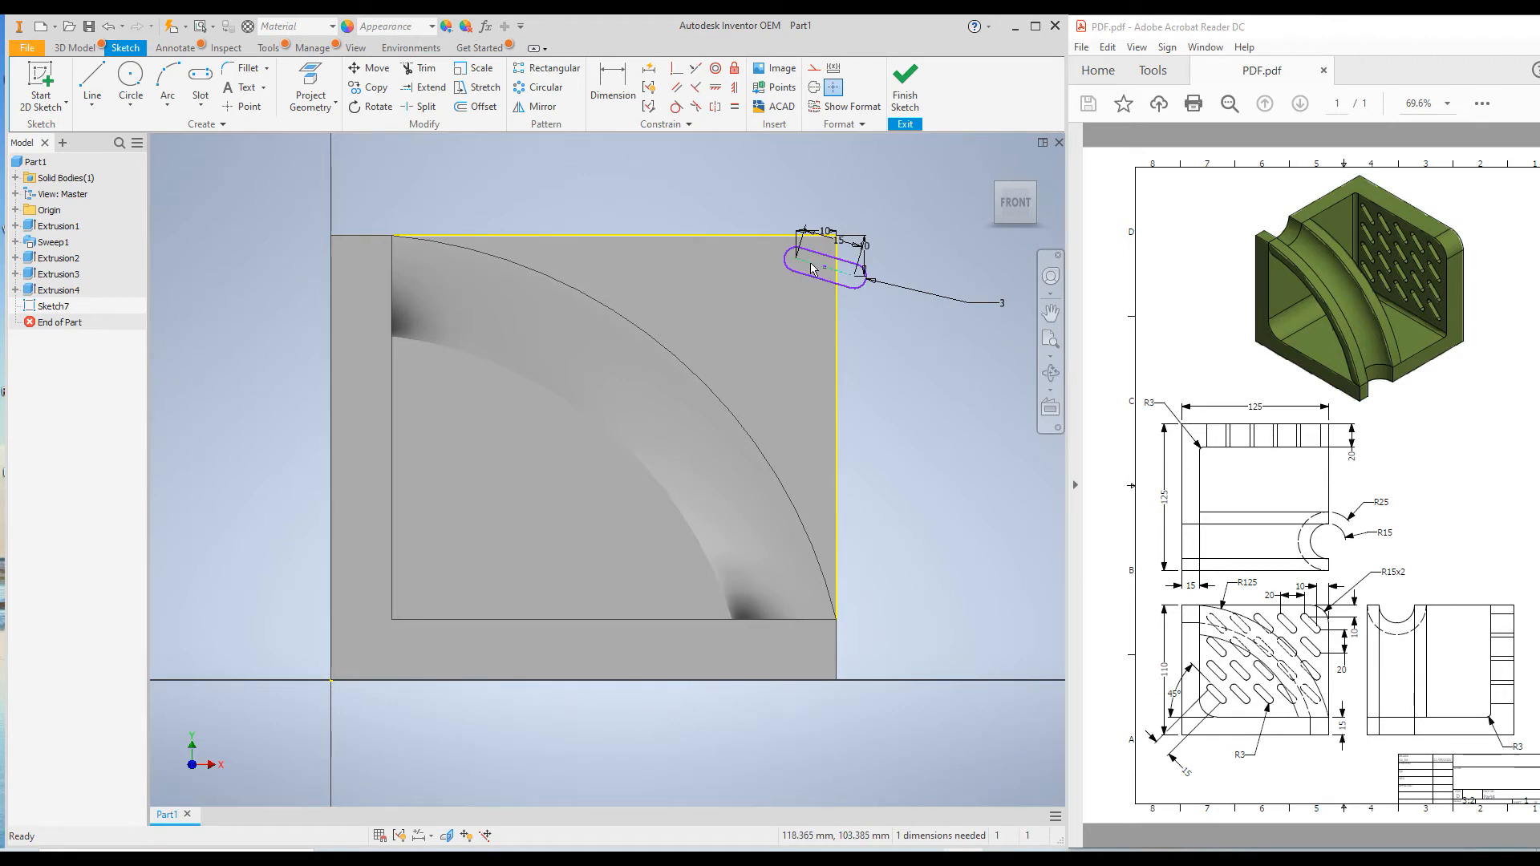
key("d")
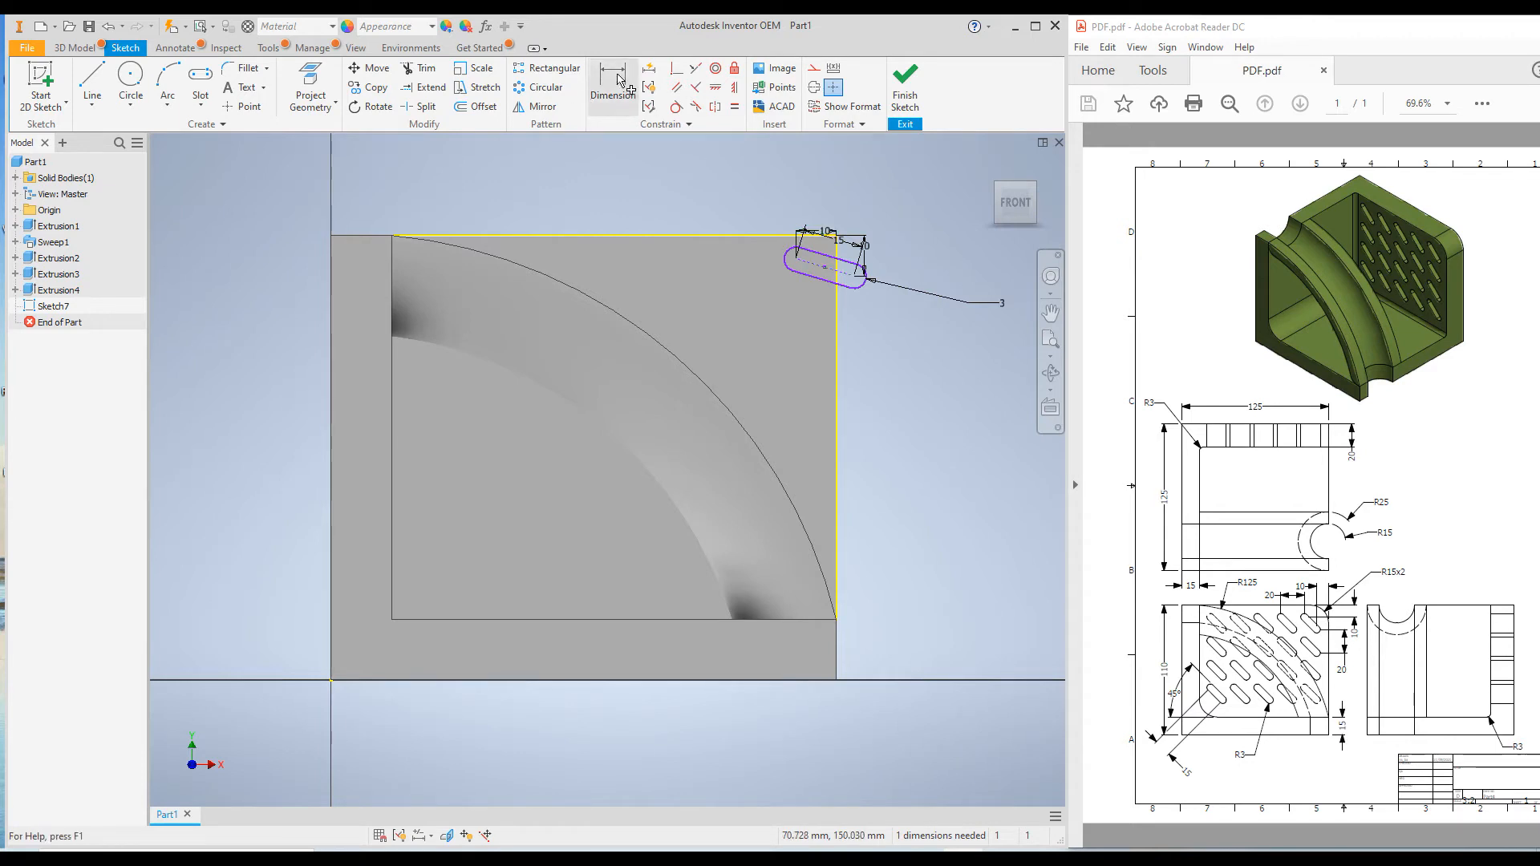
left_click(744, 683)
left_click(653, 423)
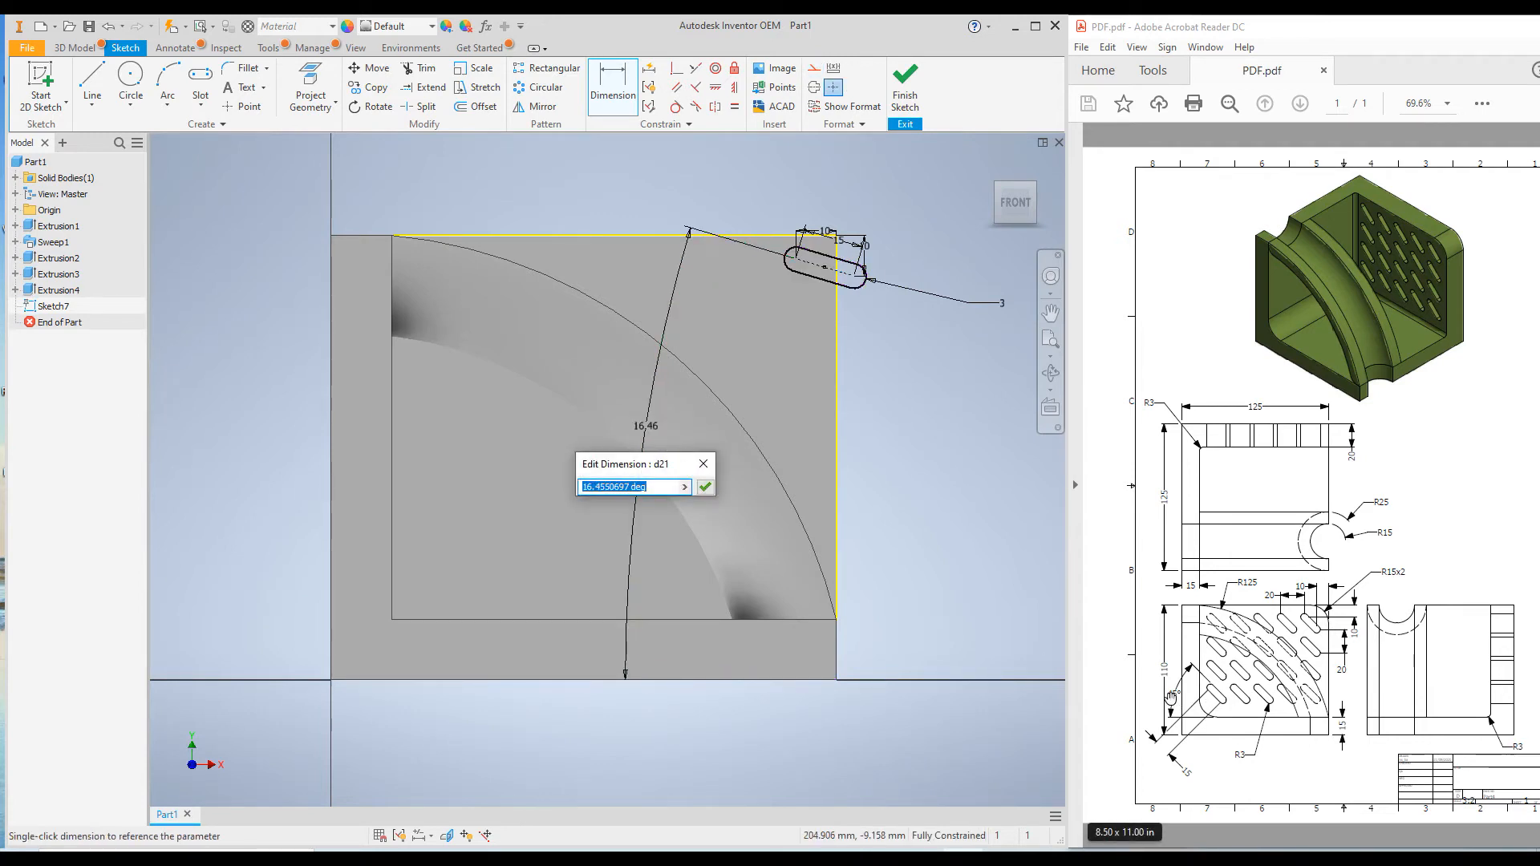
type("1")
type("5")
left_click(705, 487)
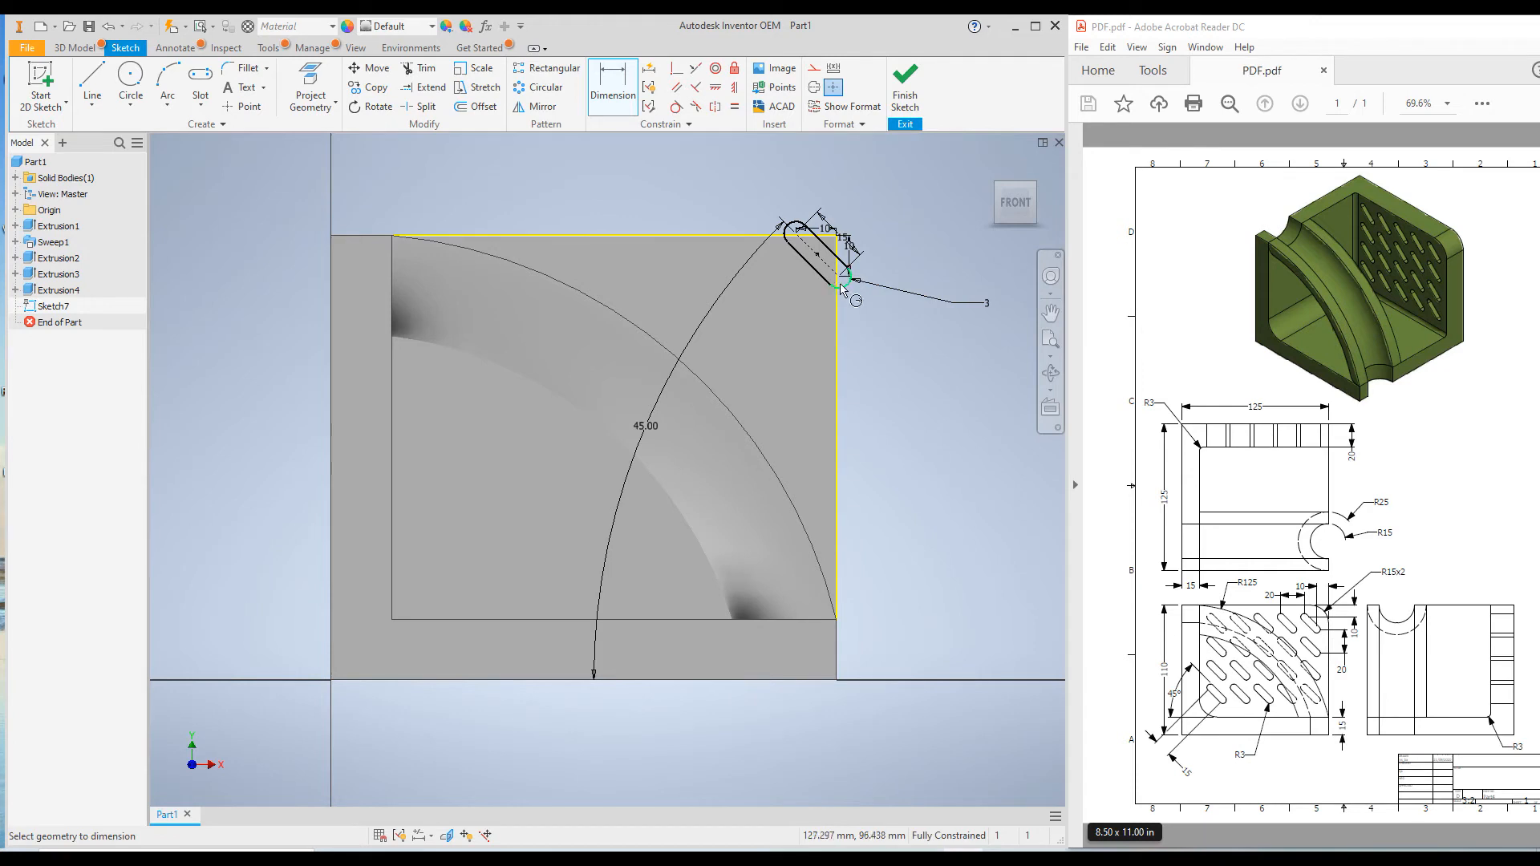
right_click(812, 252)
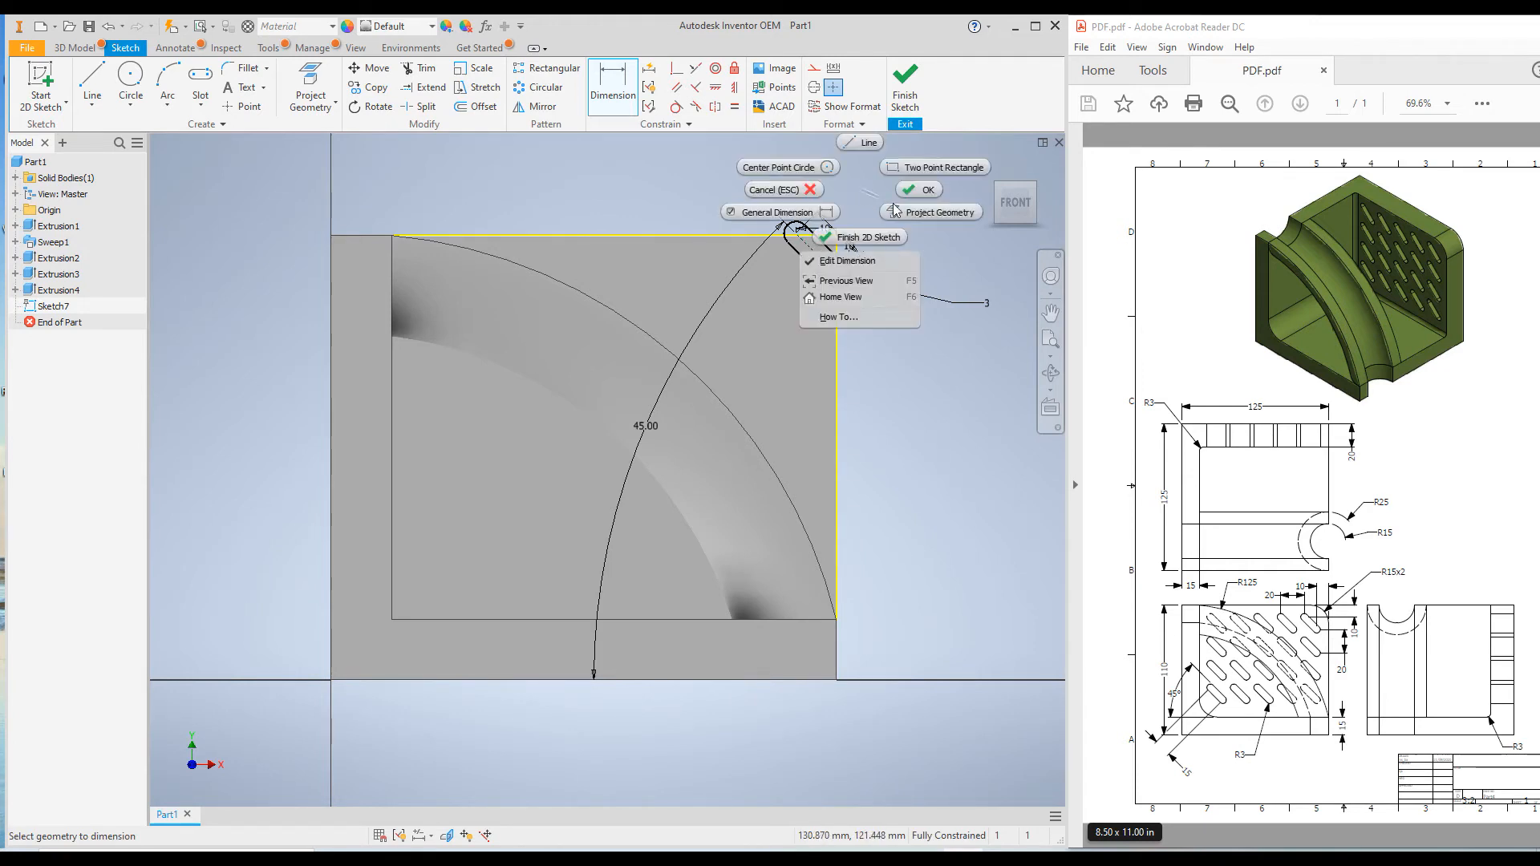
left_click(911, 191)
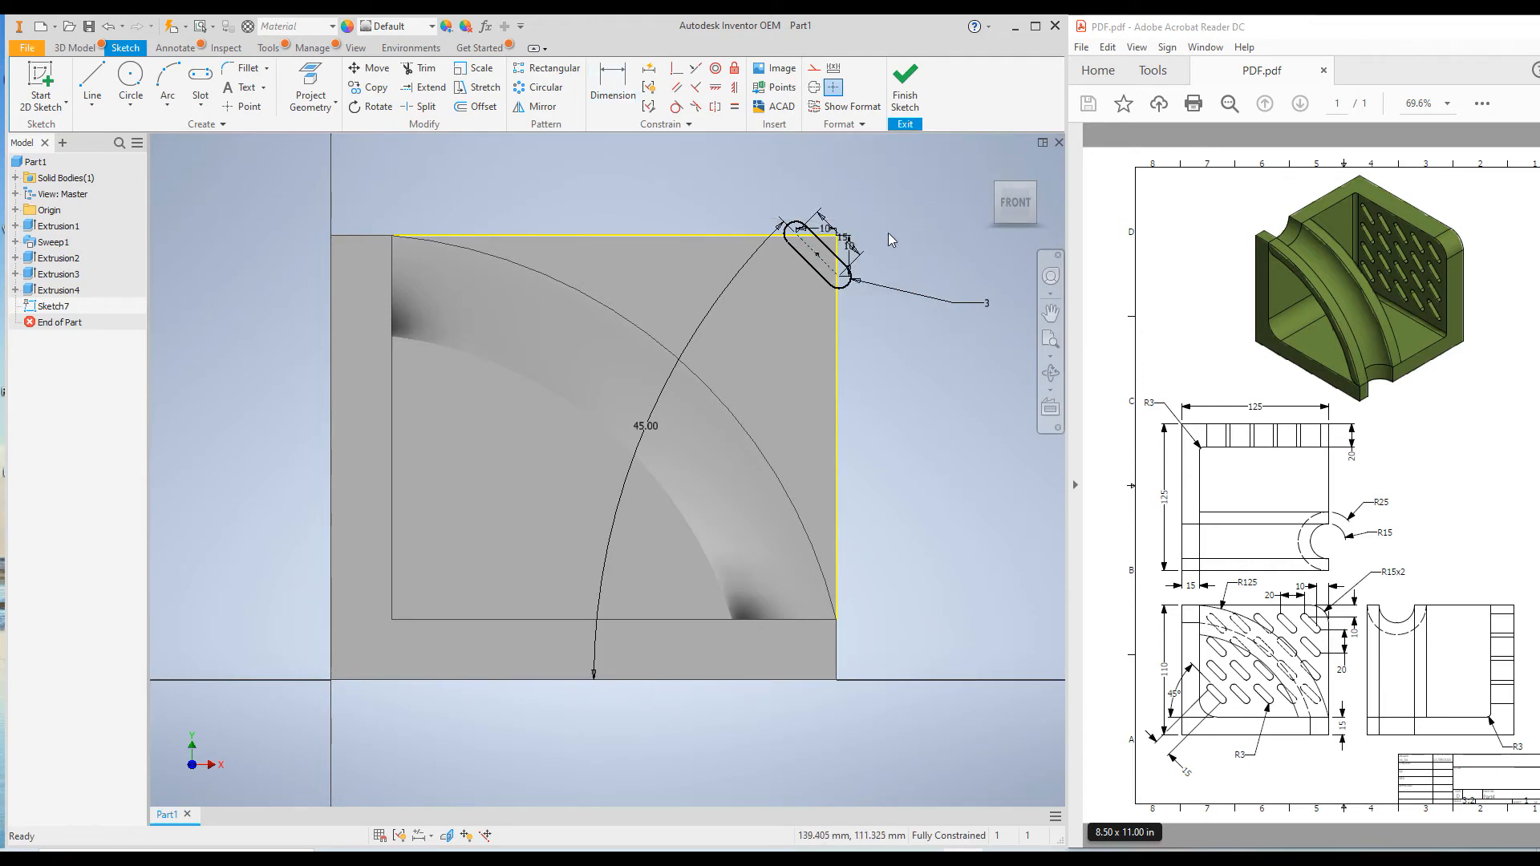
Delete the two 10 mm position dimensions and move the slot inward from the wall's upper outer corner
left_click(845, 250)
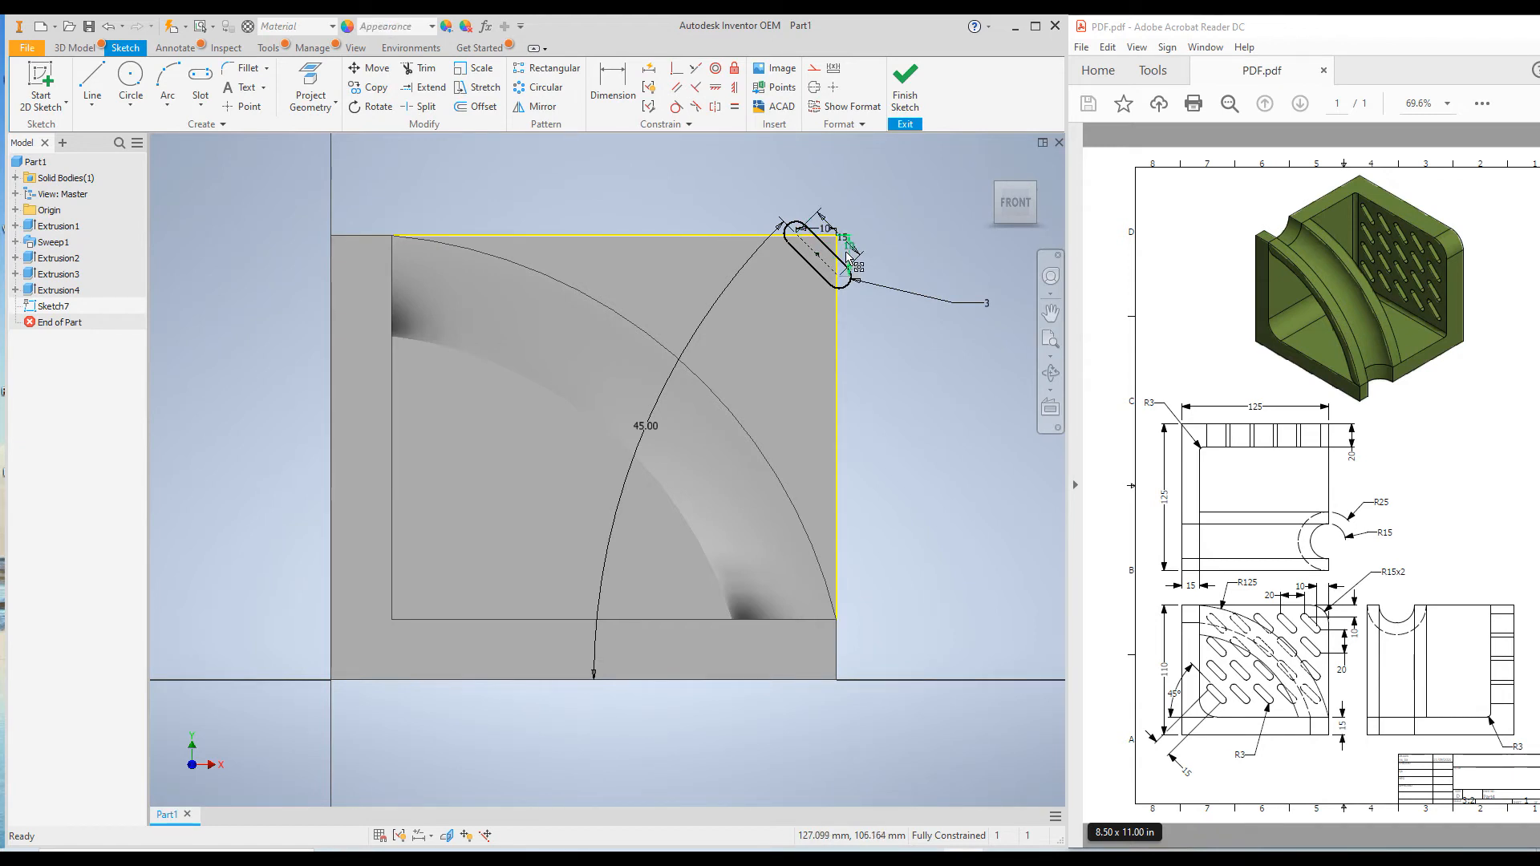
key("Delete")
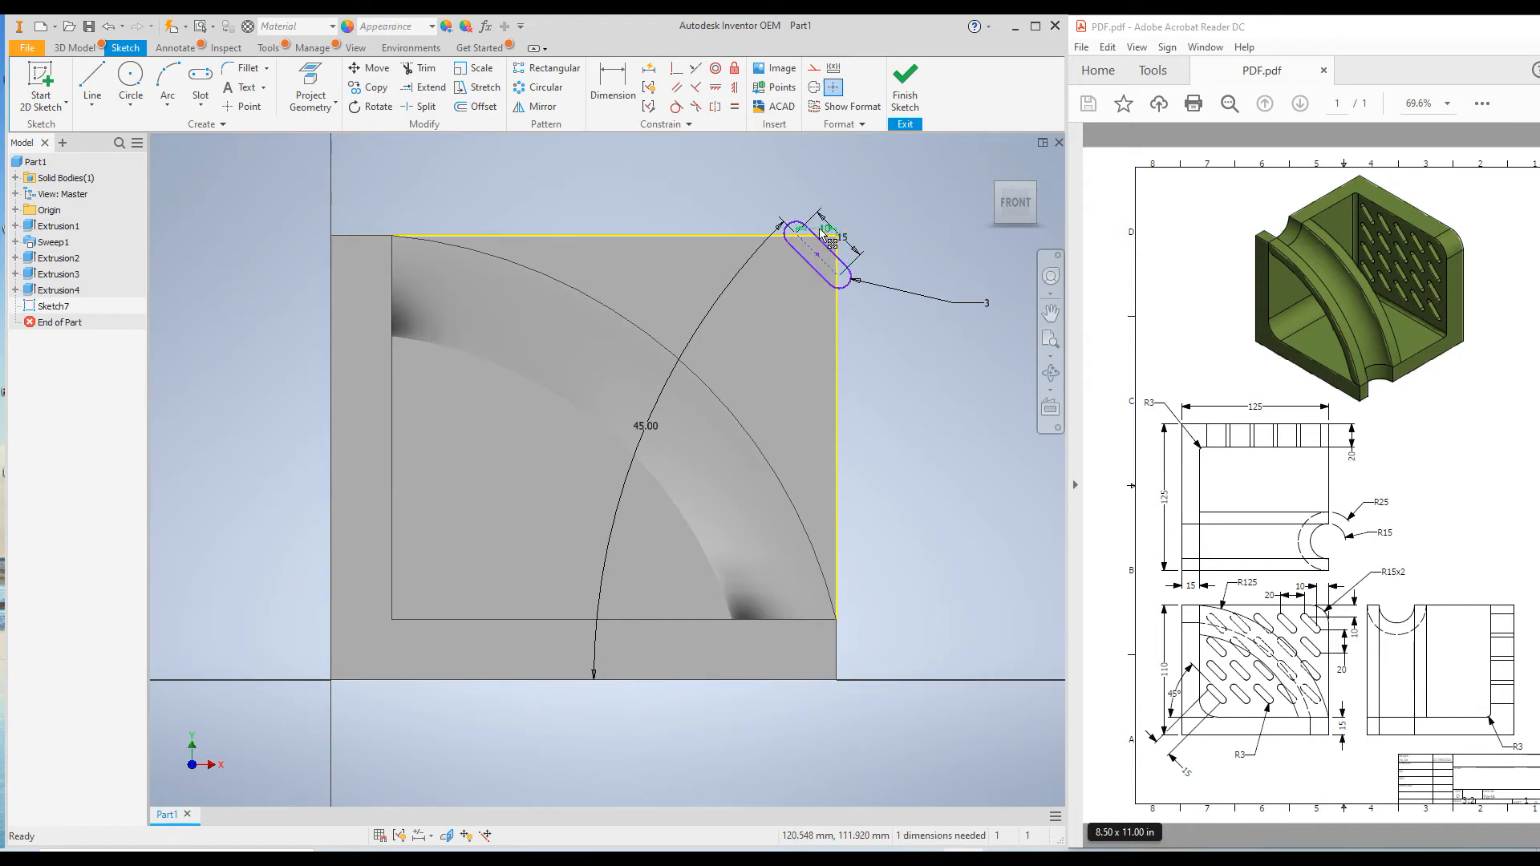
left_click_drag(811, 255, 764, 285)
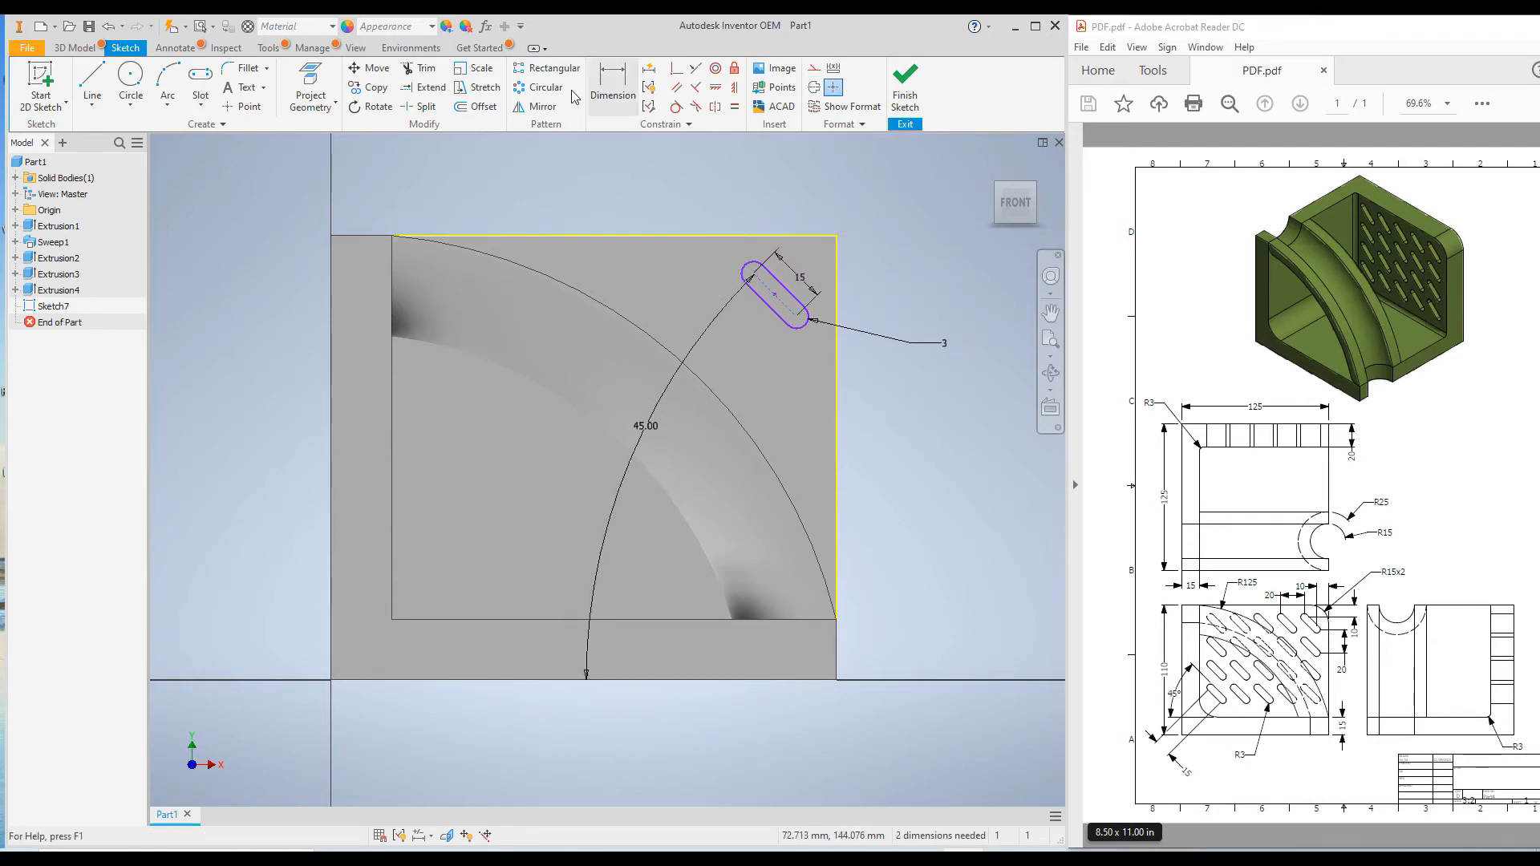
Dimension the slot's lower arc center horizontally from the wall's outer vertical edge and set the distance to 10 mm
left_click(605, 88)
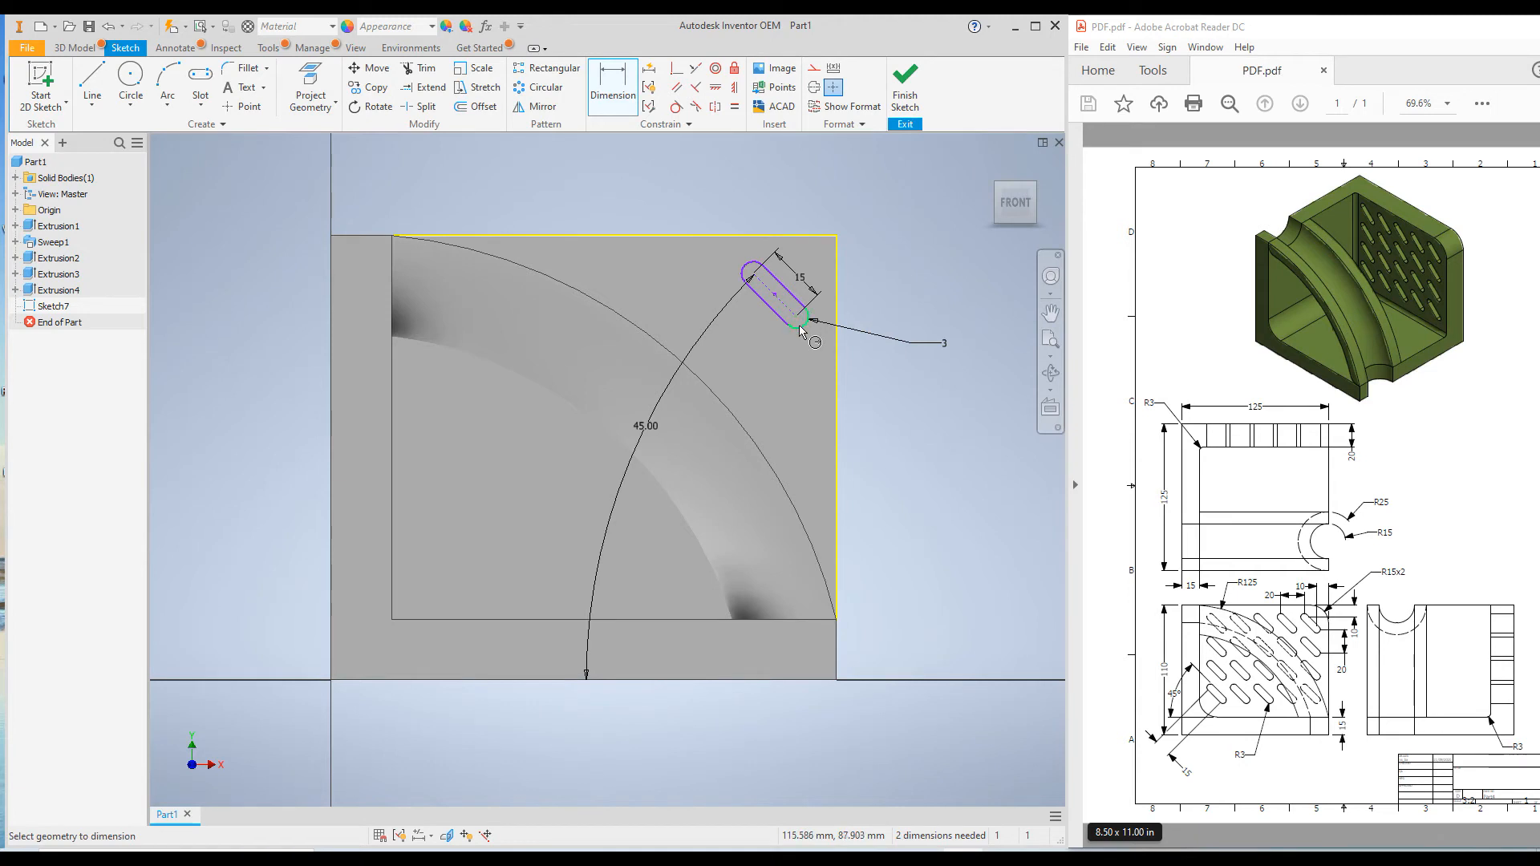
left_click(794, 319)
left_click(829, 288)
left_click(808, 190)
type("10")
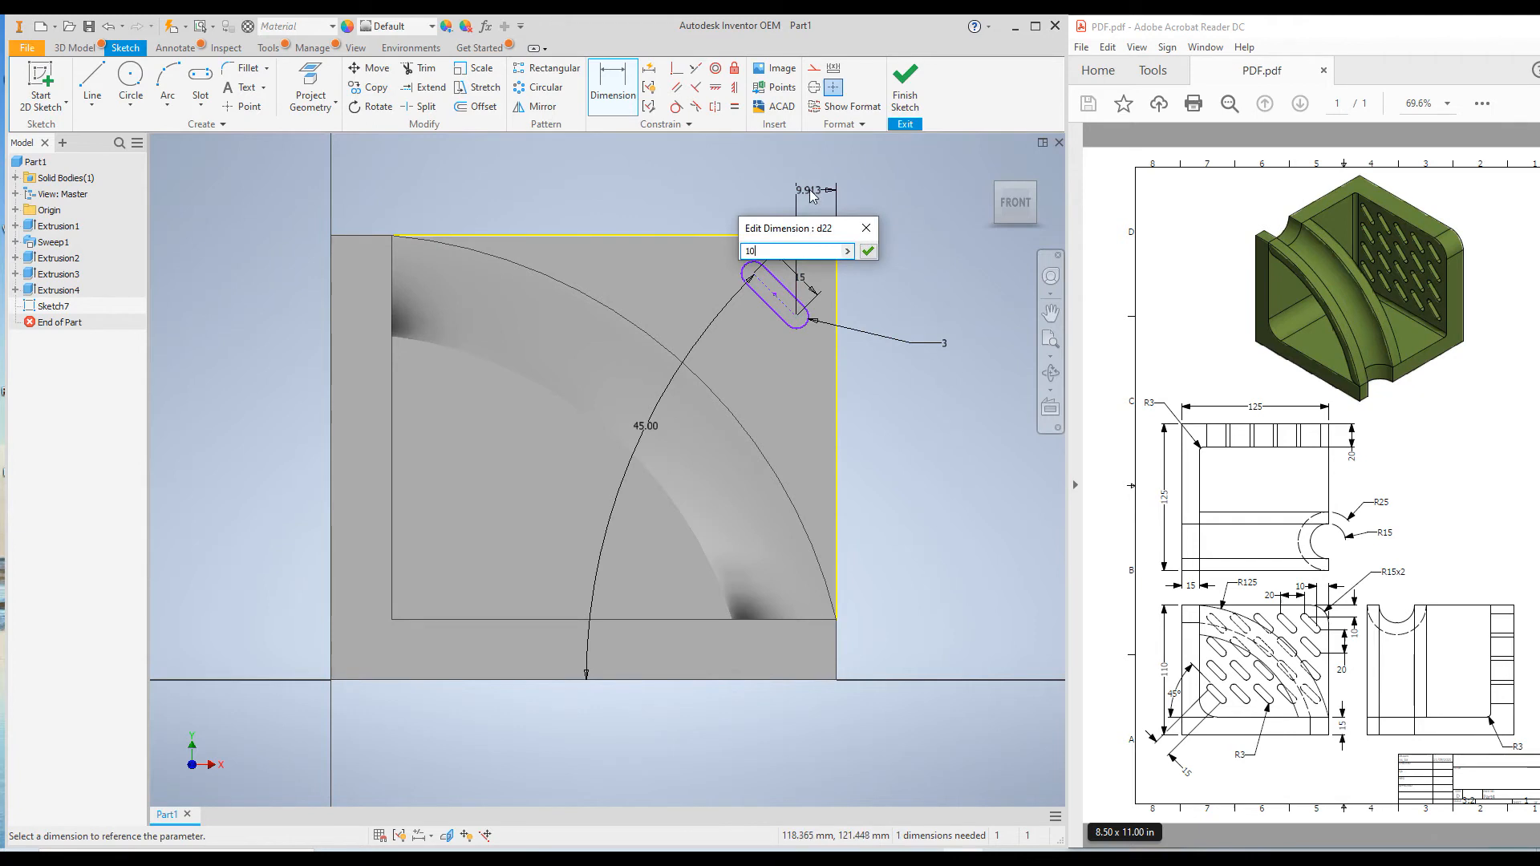
key("Return")
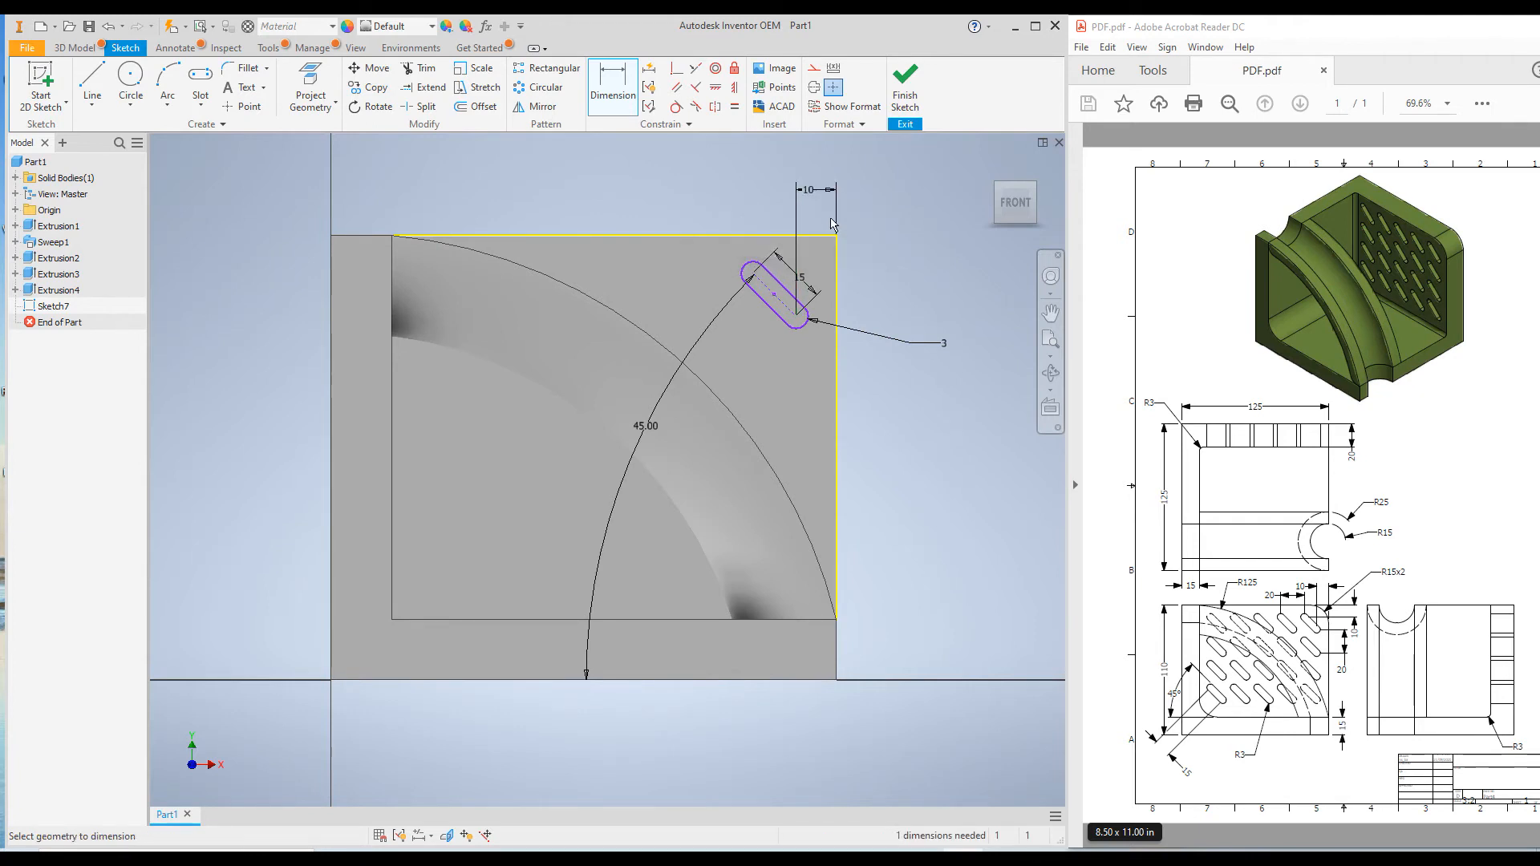
Dimension the slot's upper arc center vertically from the wall's top edge and set the distance to 10 mm
left_click(752, 275)
left_click(750, 235)
left_click(881, 263)
type("10")
key("Return")
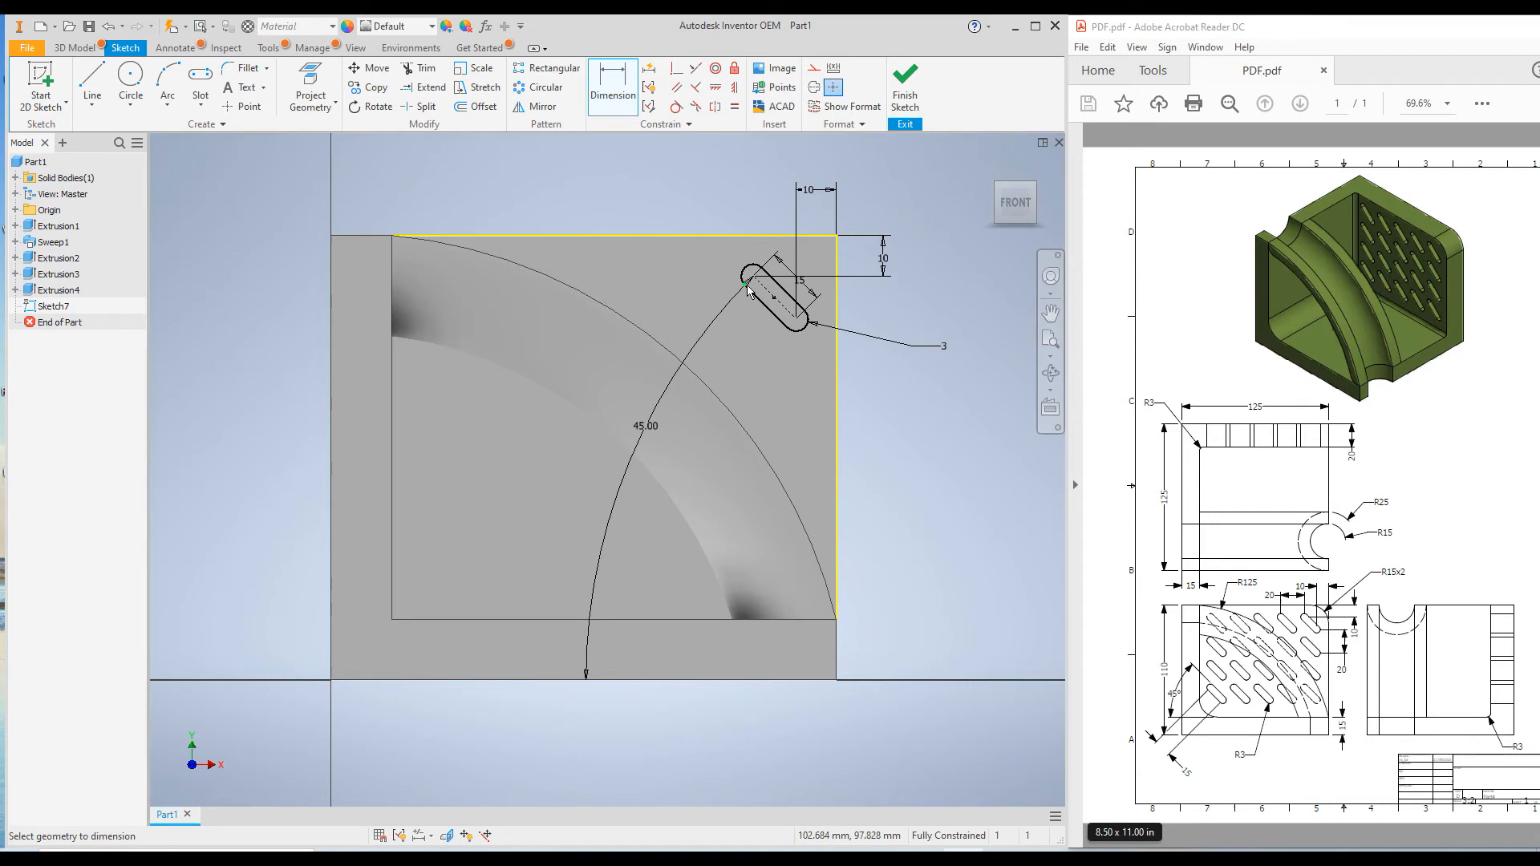
Finish the sketch and extrude the slot profile as a through-all cut in the flipped direction through the side wall
mouse_move(746, 291)
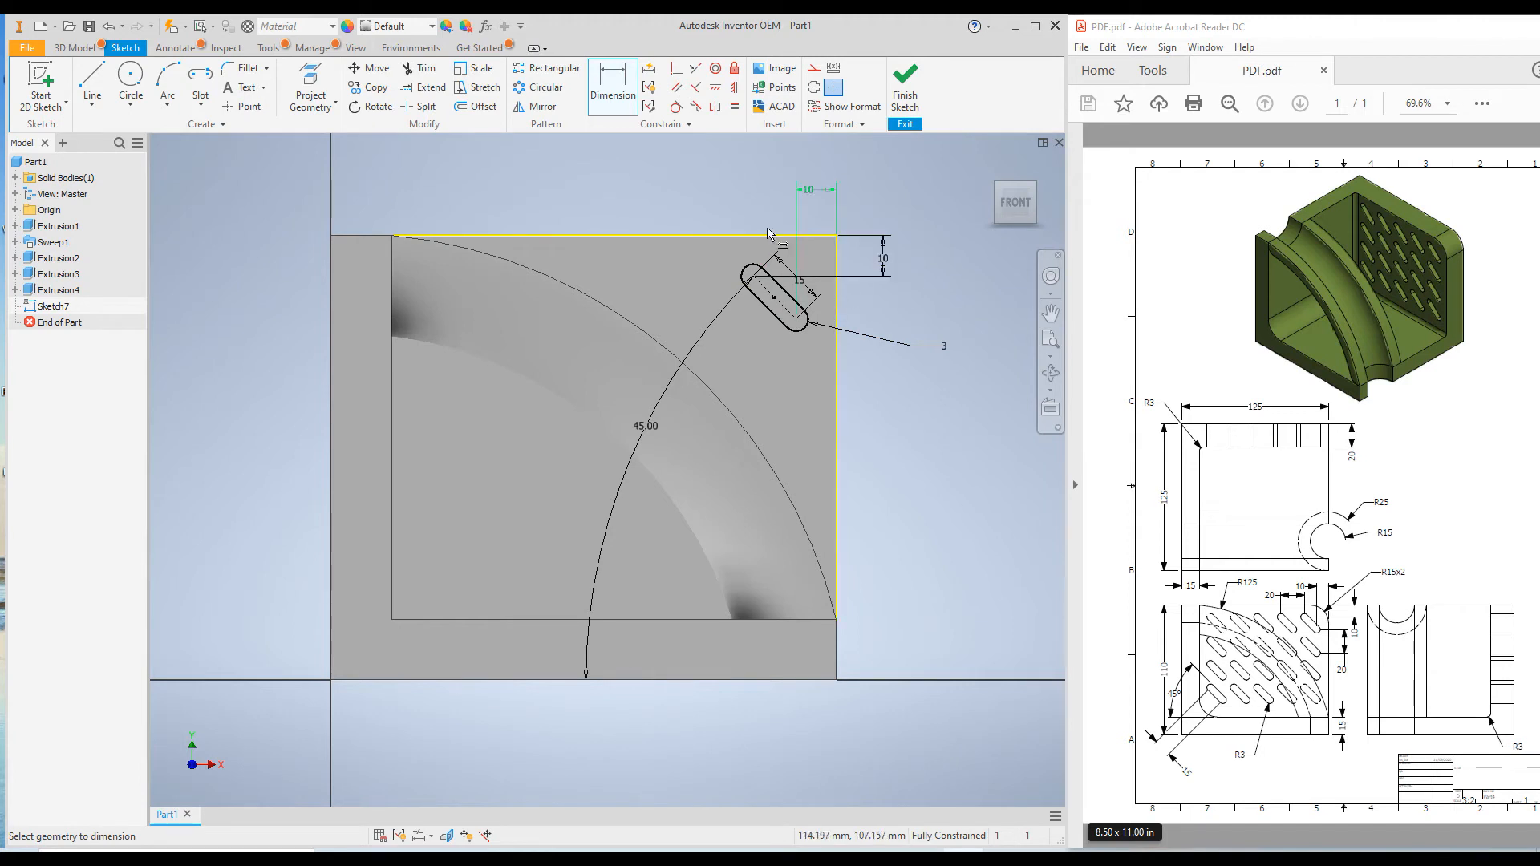
left_click(903, 87)
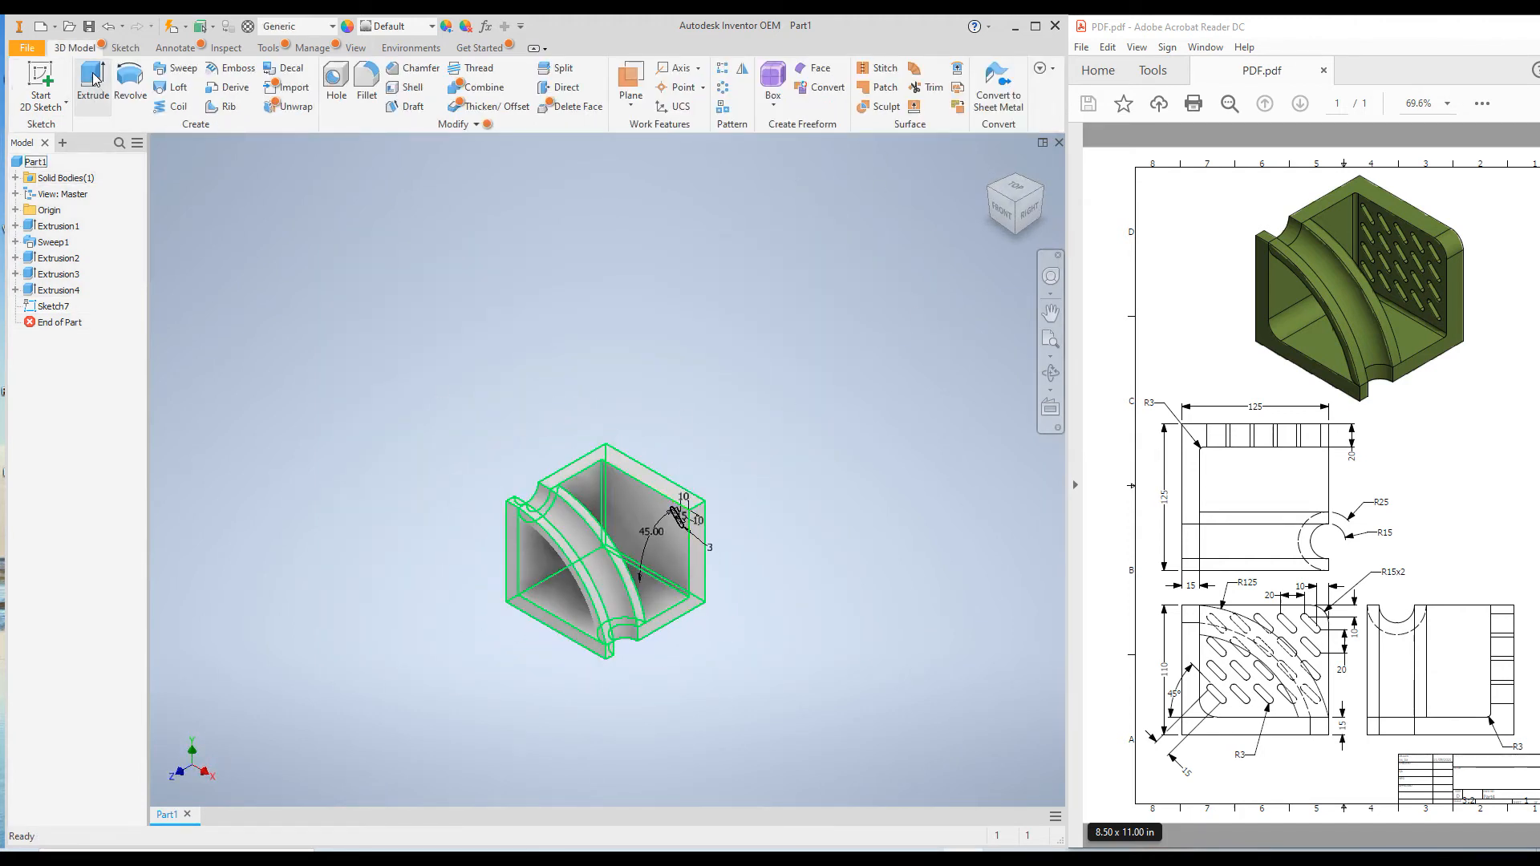
left_click(91, 84)
scroll(780, 559, "up", 5)
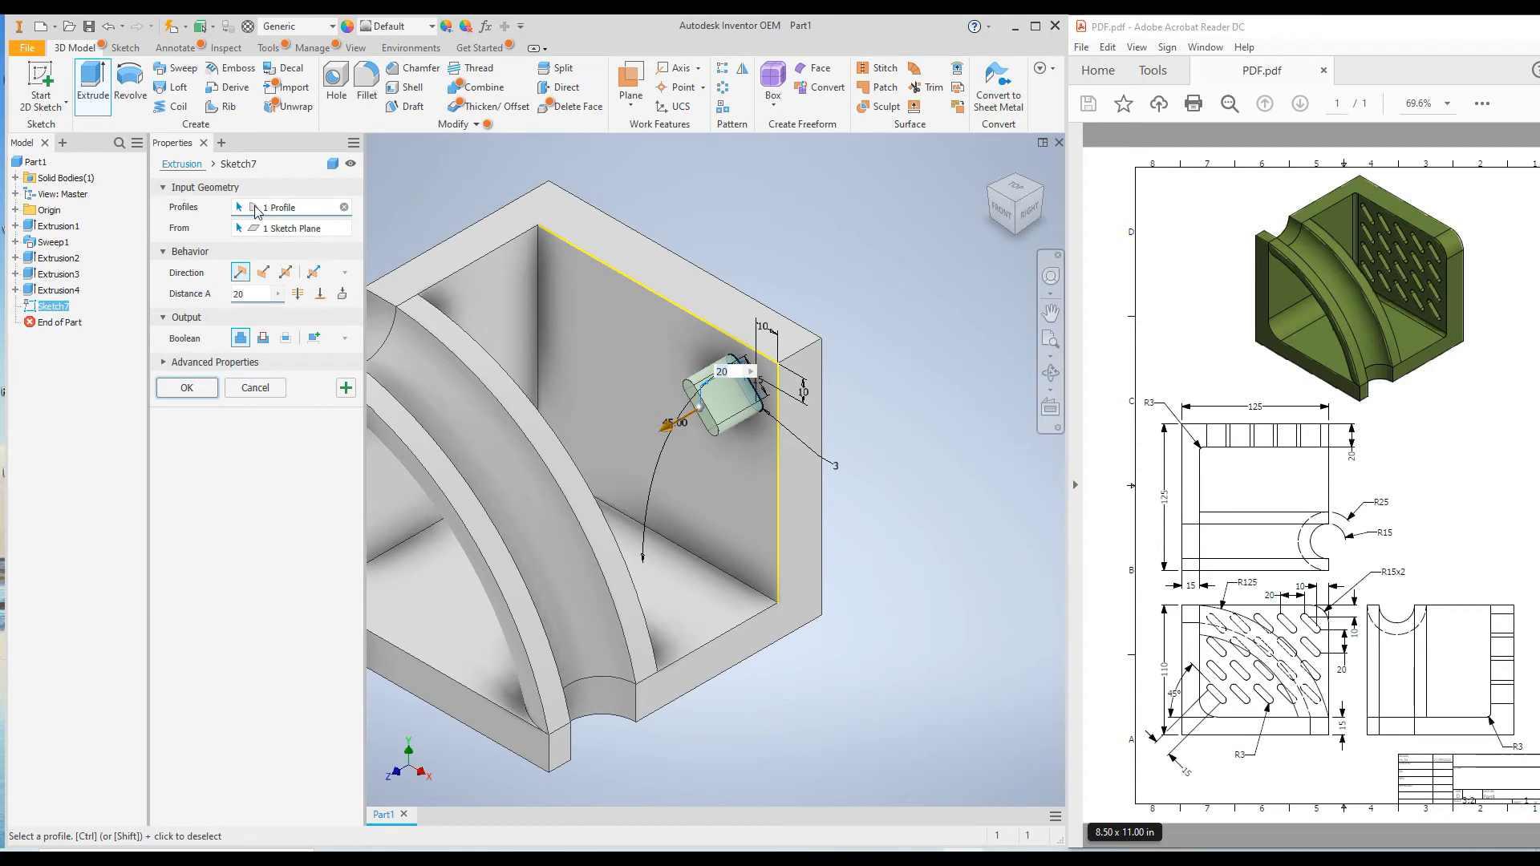
left_click(264, 272)
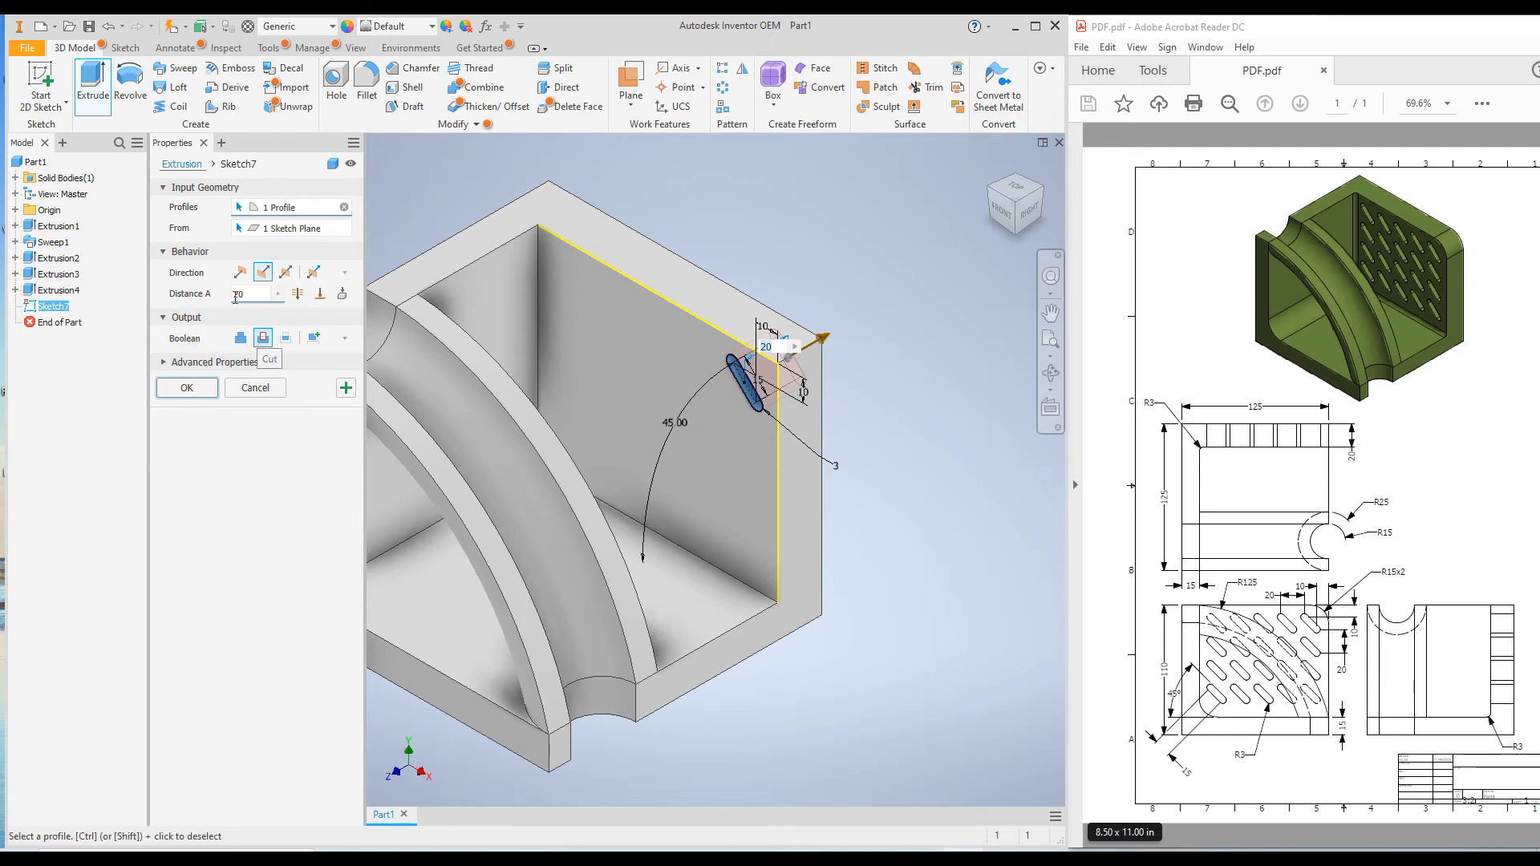
left_click(297, 294)
left_click(196, 392)
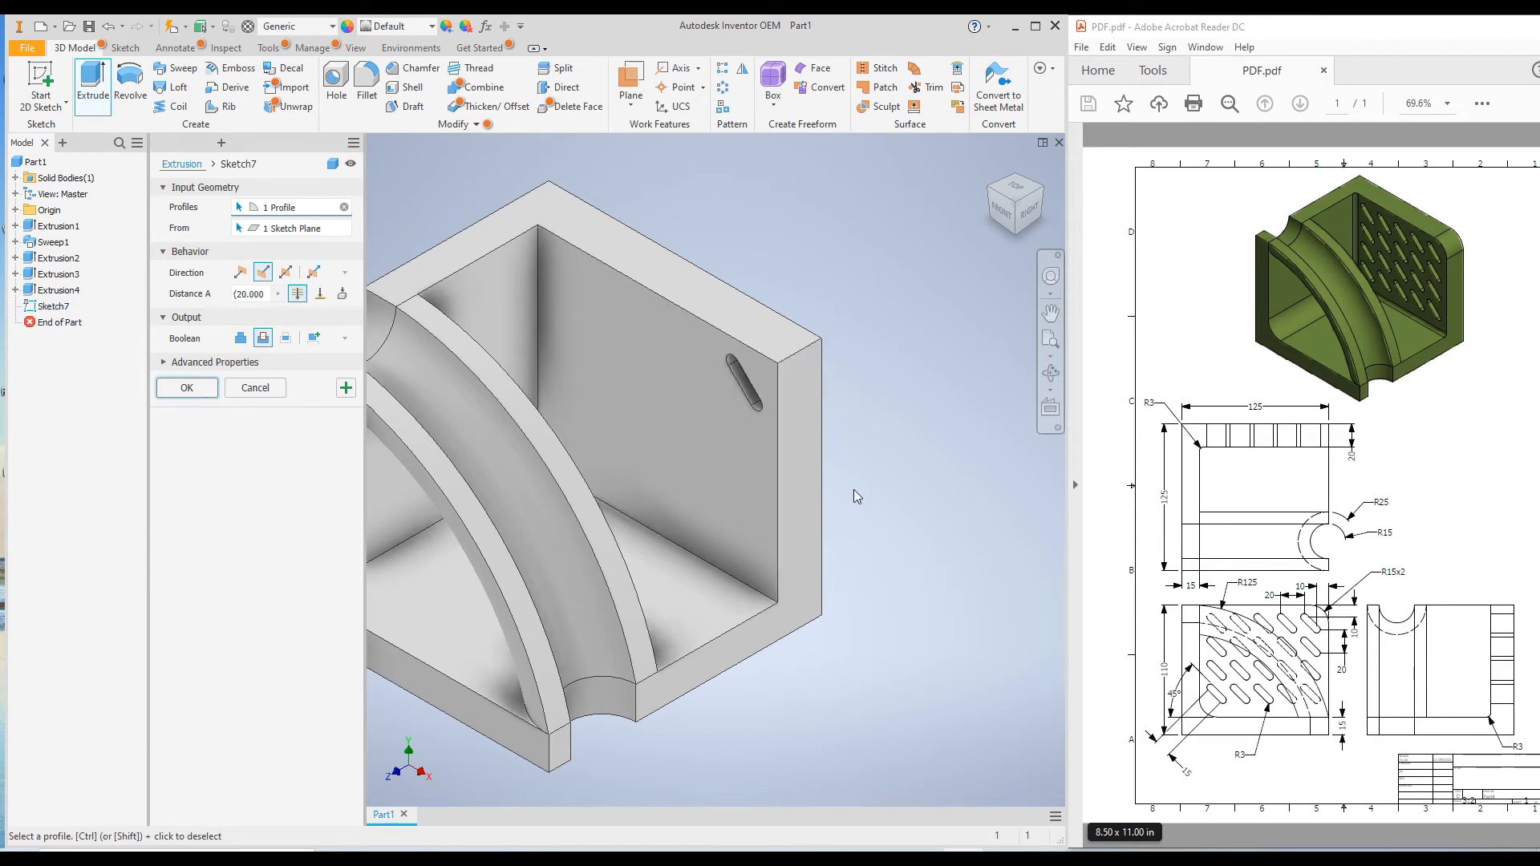
Start a rectangular pattern of the slot cut, using the side wall's inner vertical edge as the first direction
middle_click_drag(753, 435, 677, 462, "shift")
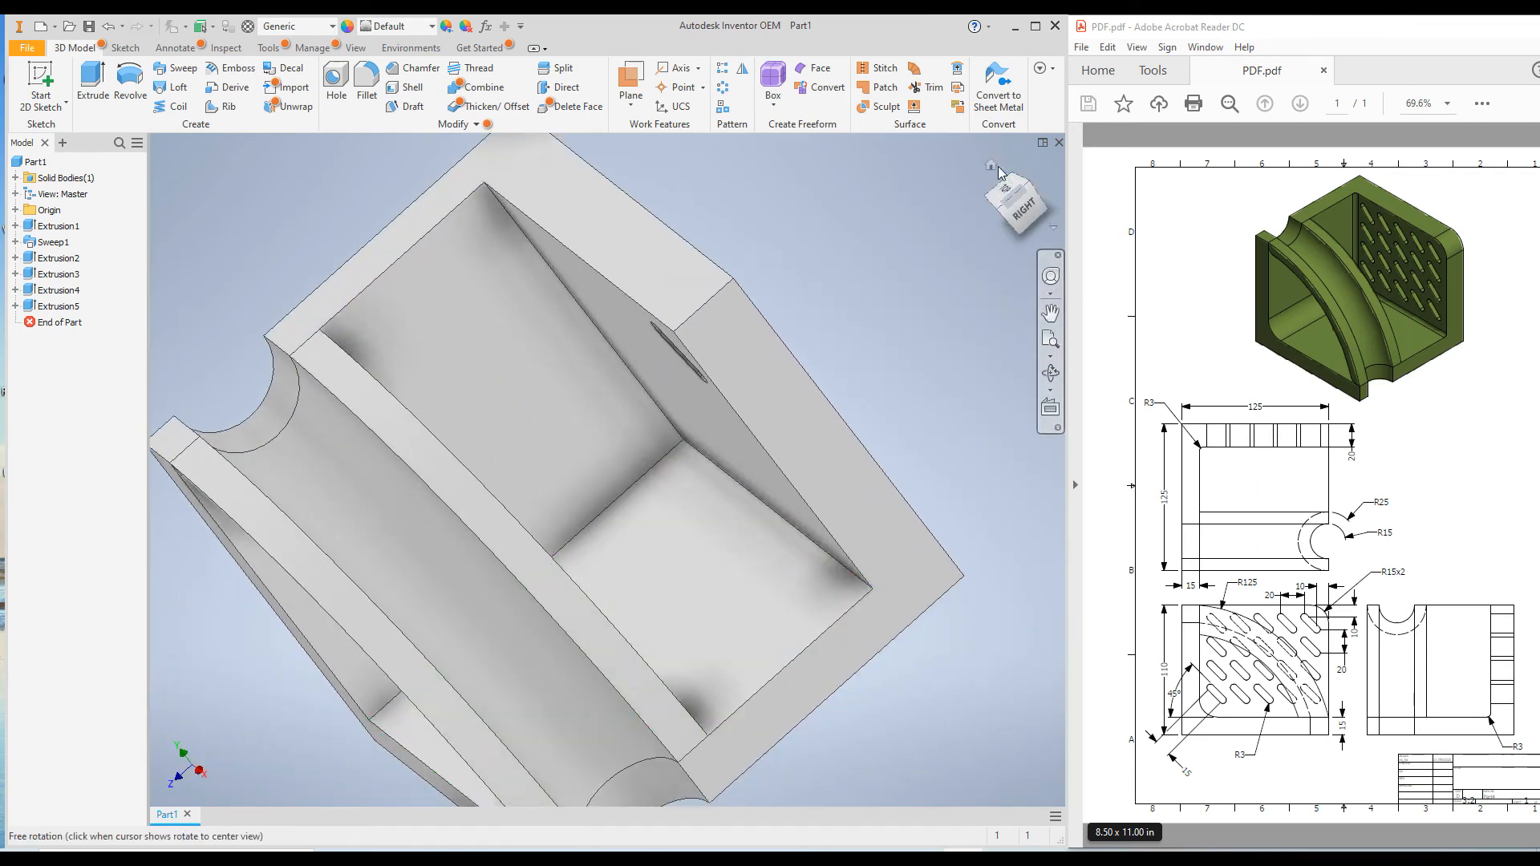
key("F6")
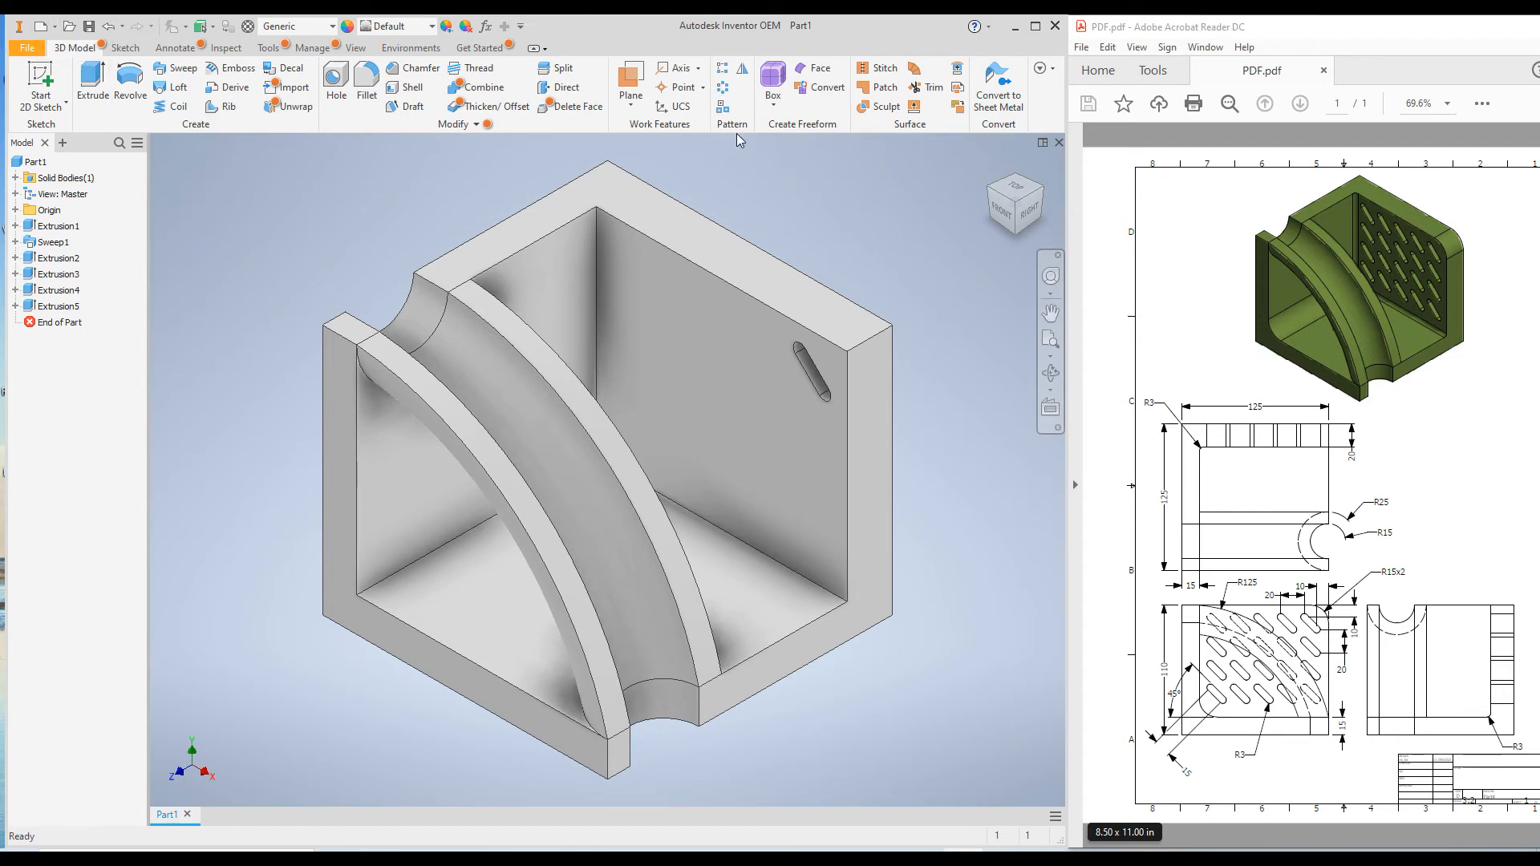
left_click(727, 74)
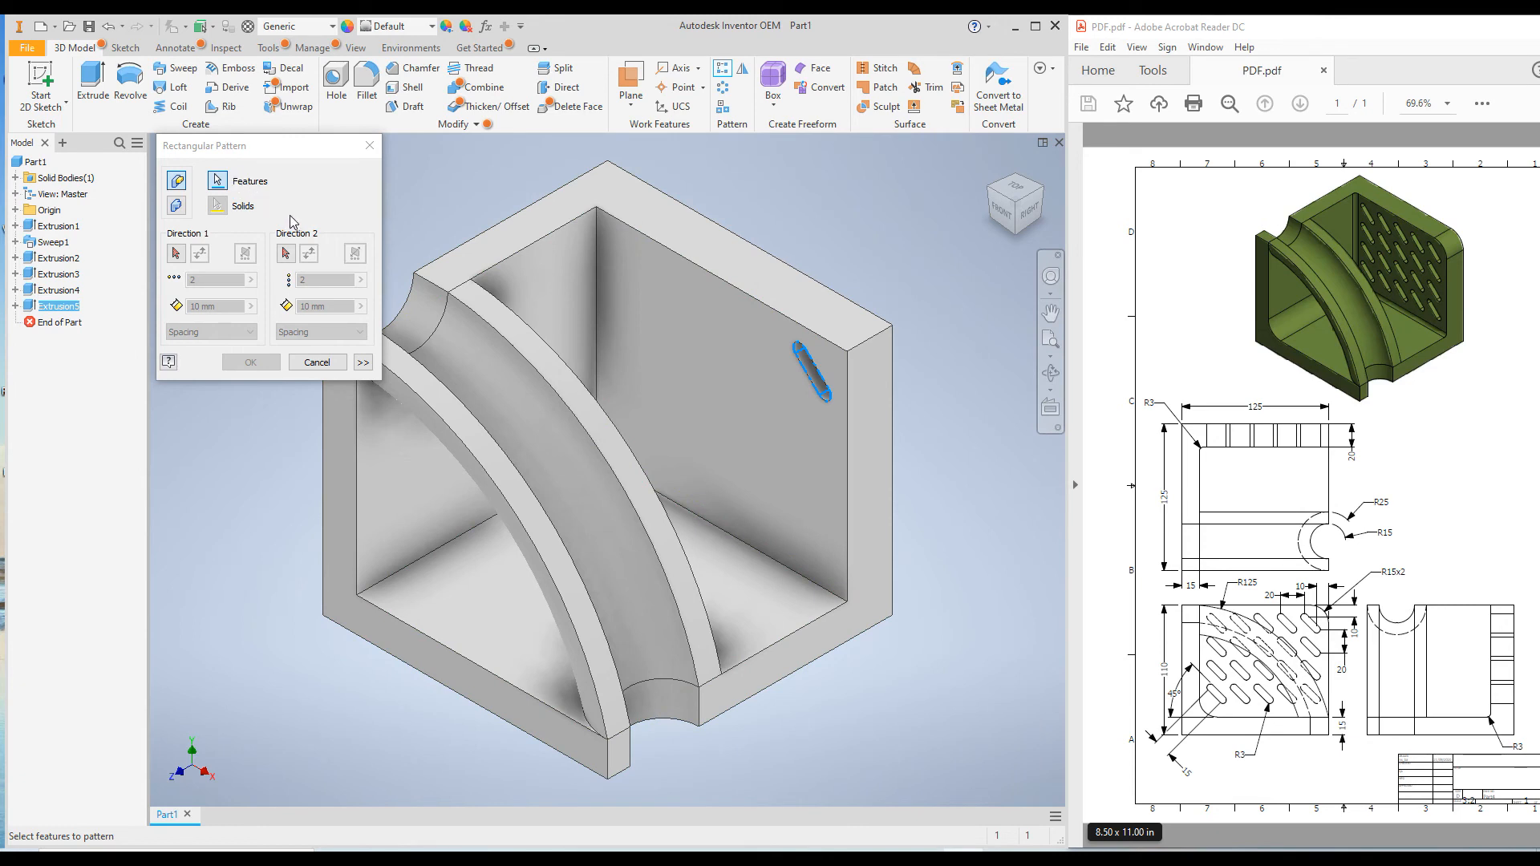
left_click(176, 255)
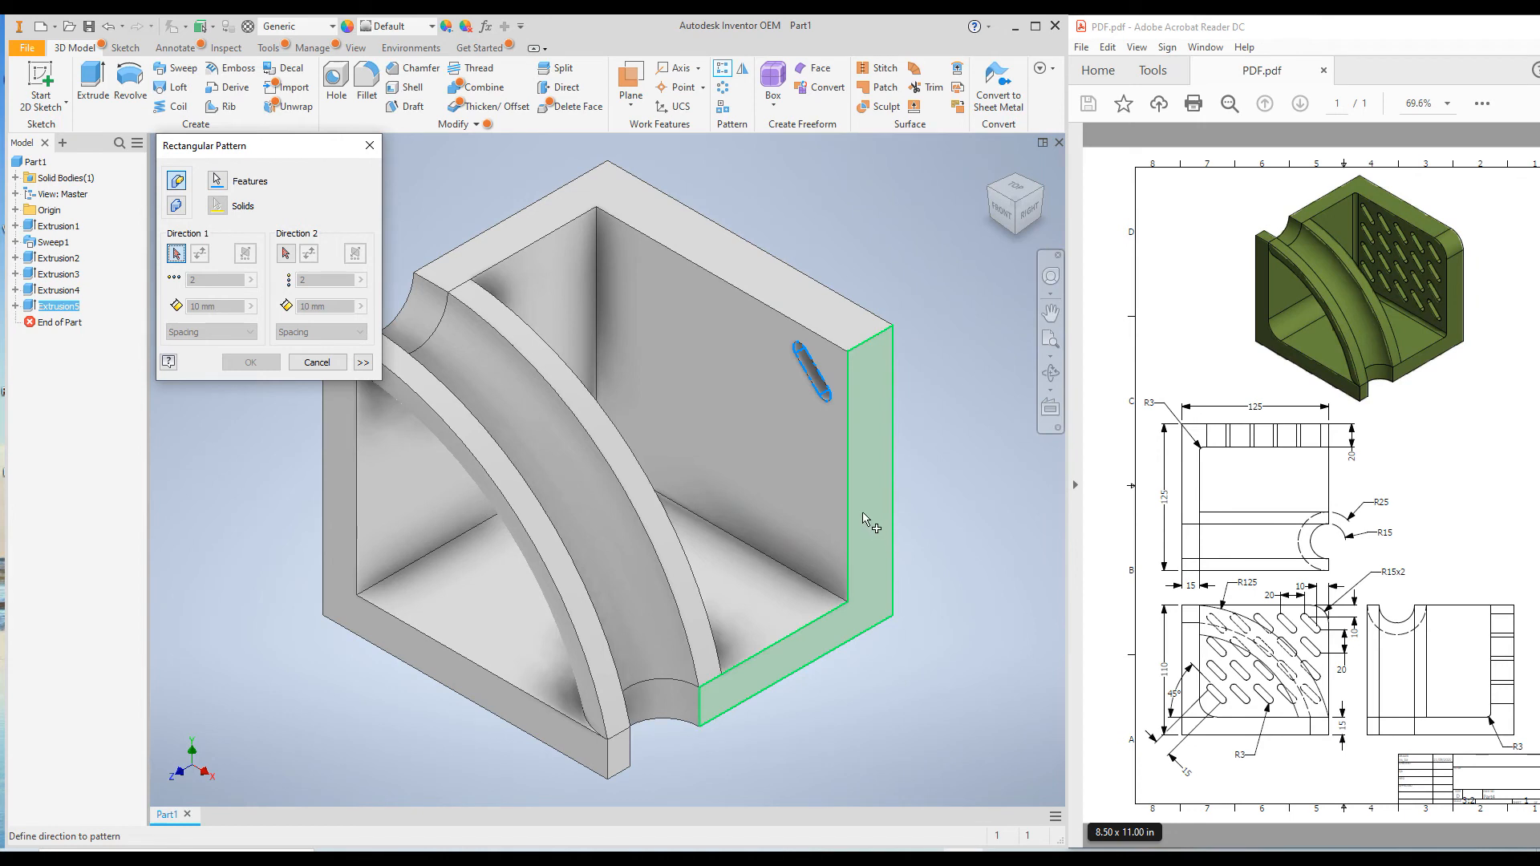
left_click(848, 492)
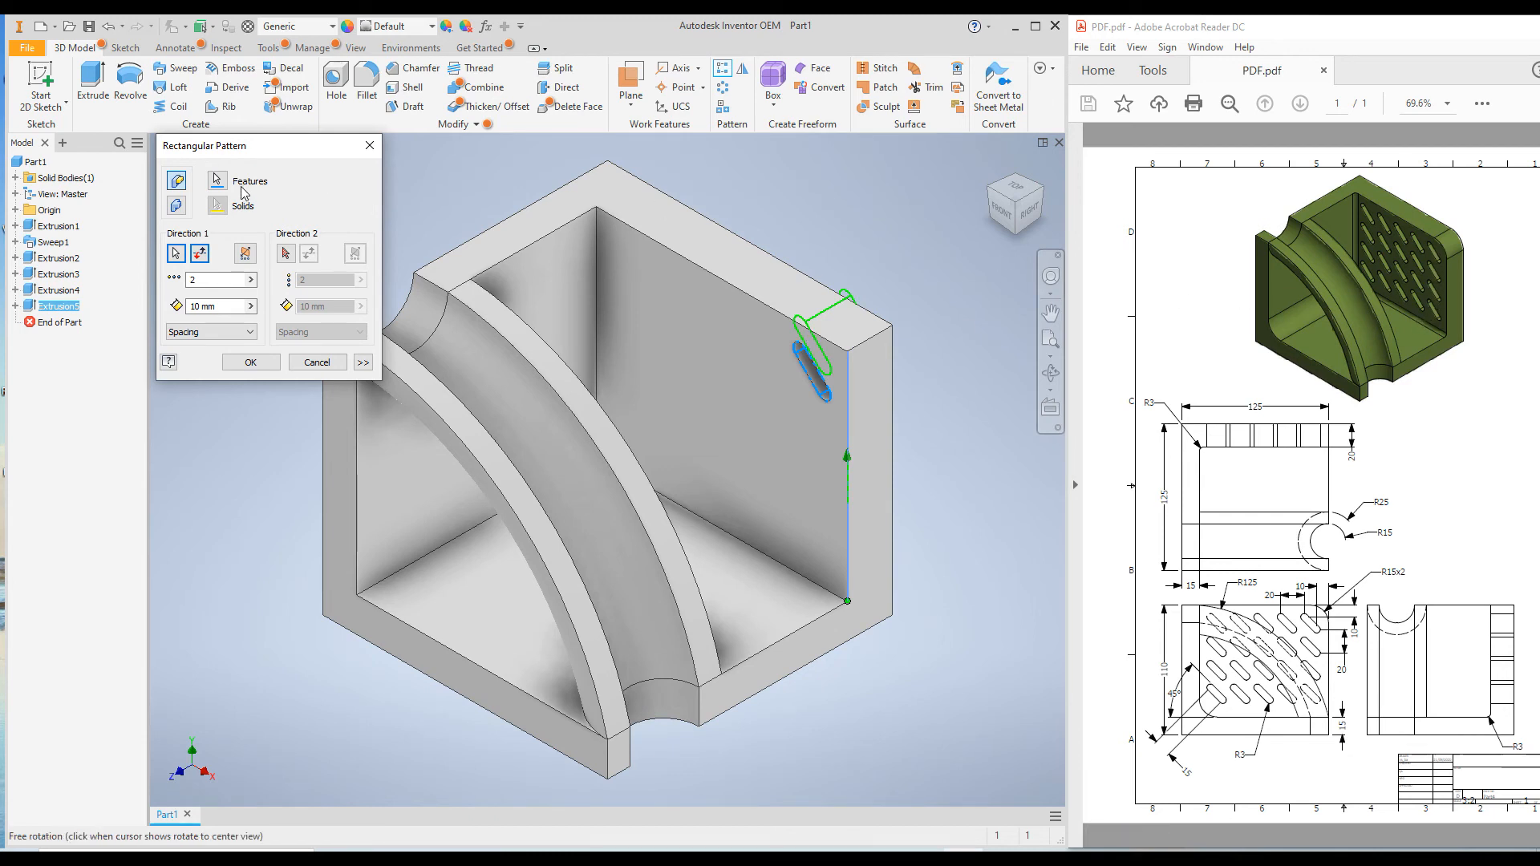
Set the pattern's first direction to 4 slots spaced 20 mm apart, flipped so they run down the wall
left_click(215, 280)
type("4")
left_click(211, 307)
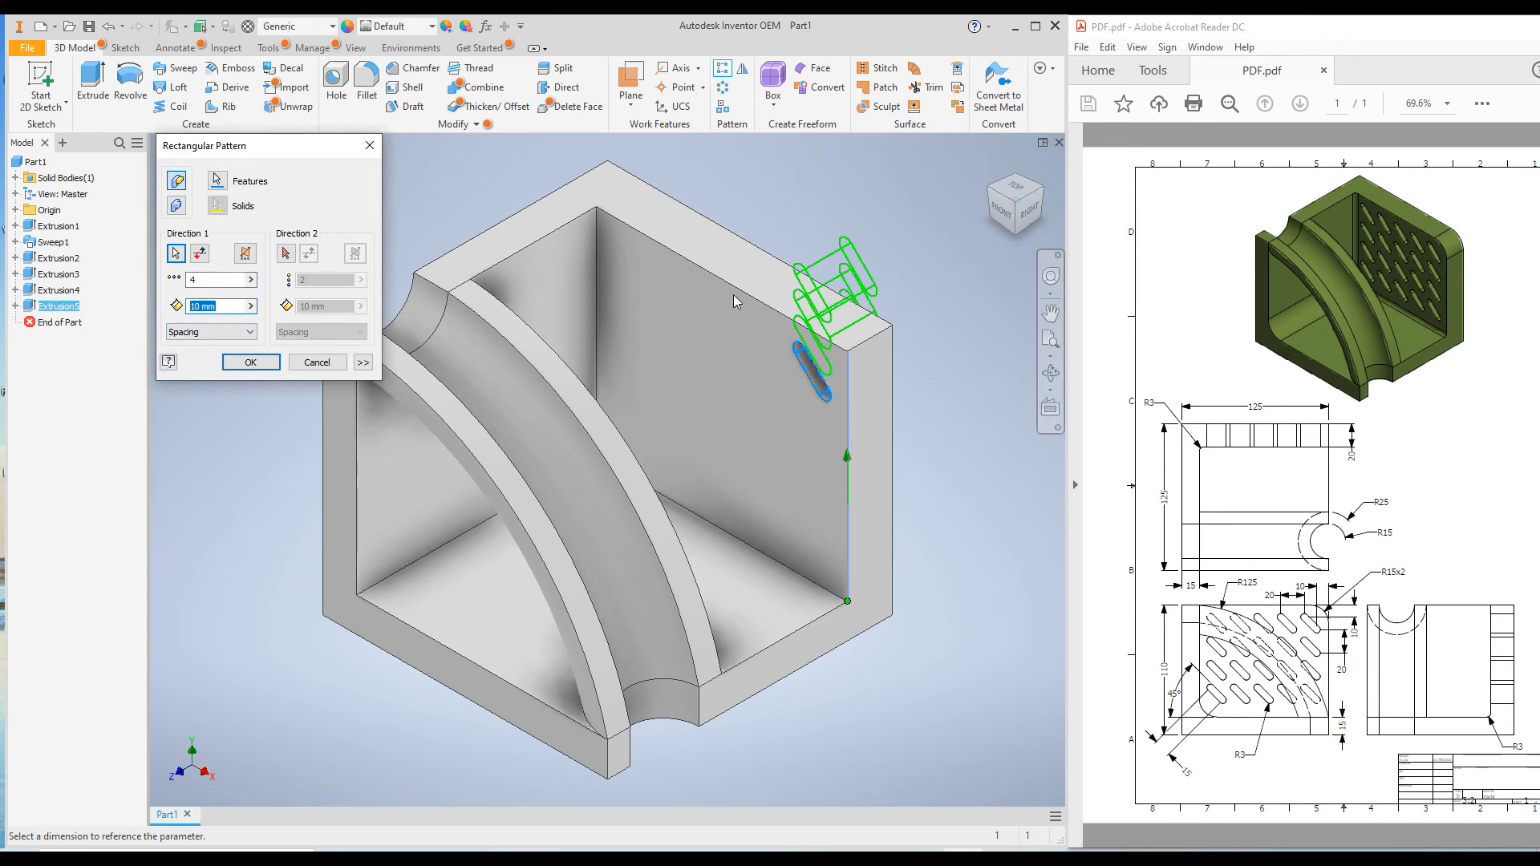
left_click(200, 255)
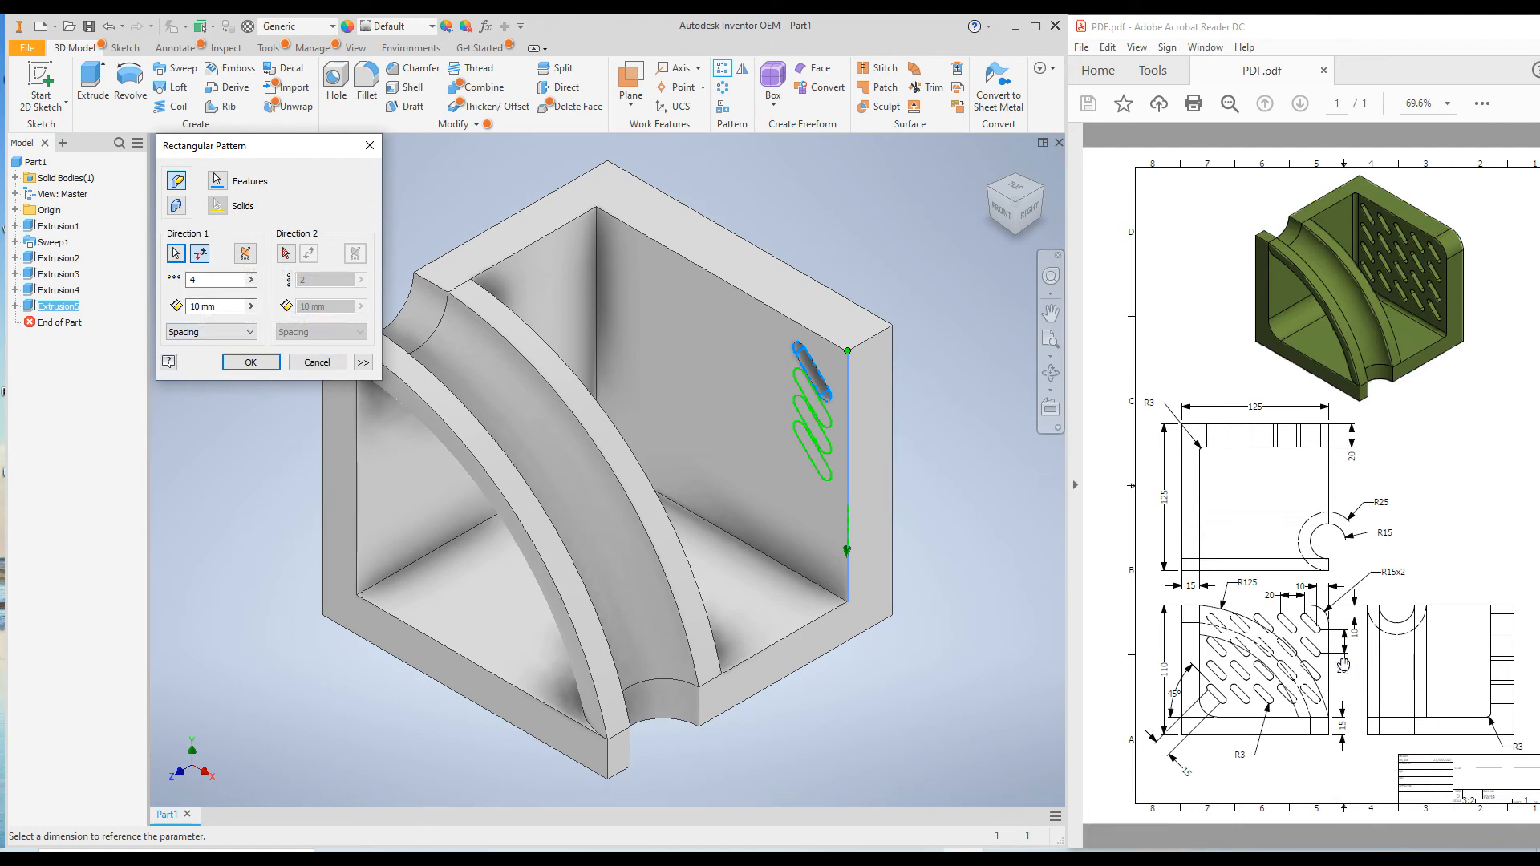
left_click(202, 306)
type("20")
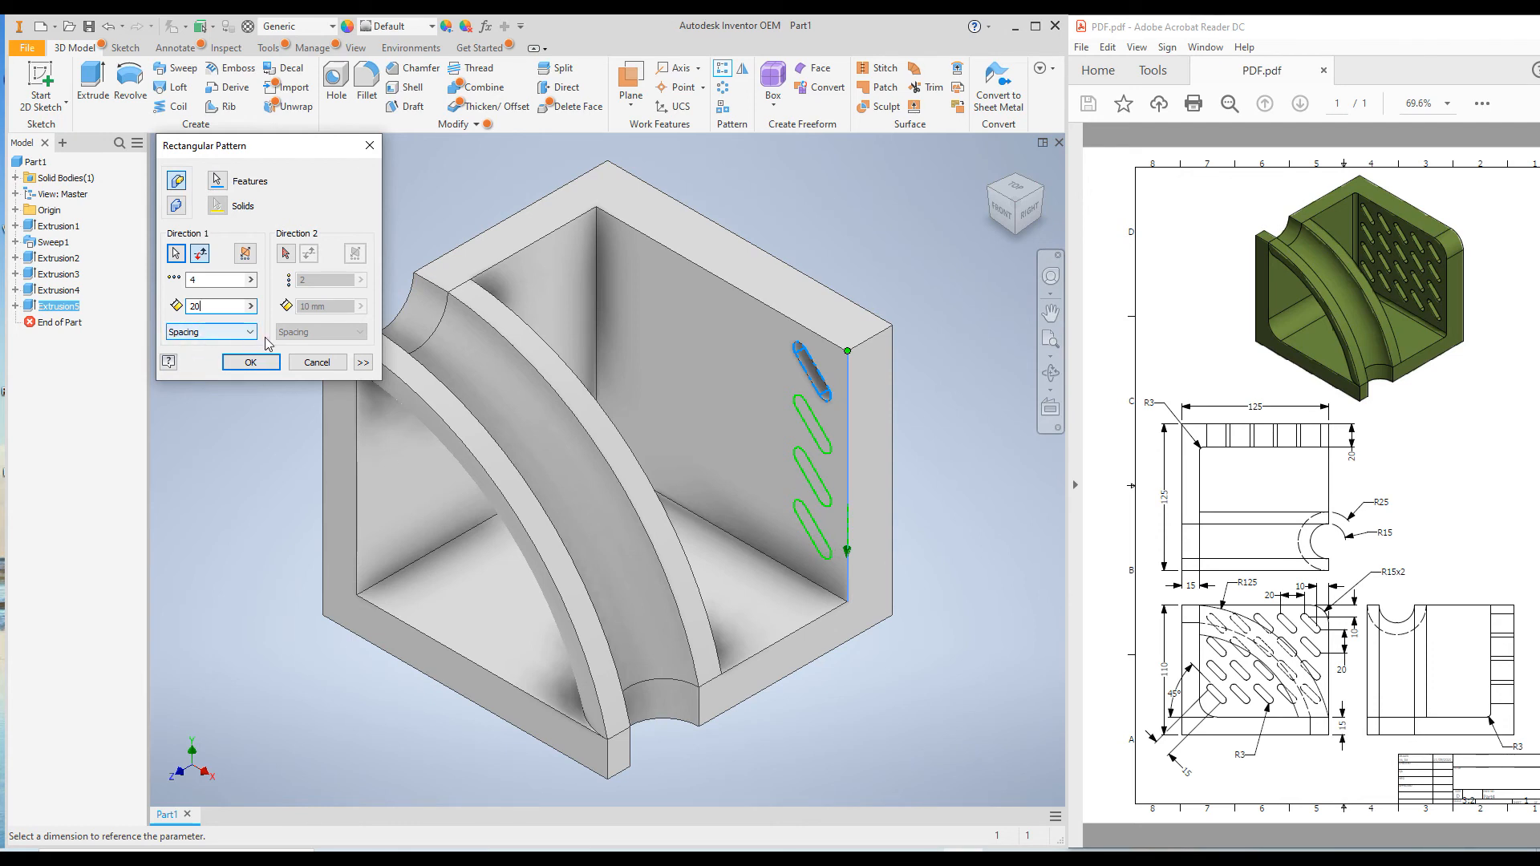
Set the pattern's second direction along the wall's top inner edge with 5 slots spaced 20 mm apart, and finish the pattern
left_click(284, 255)
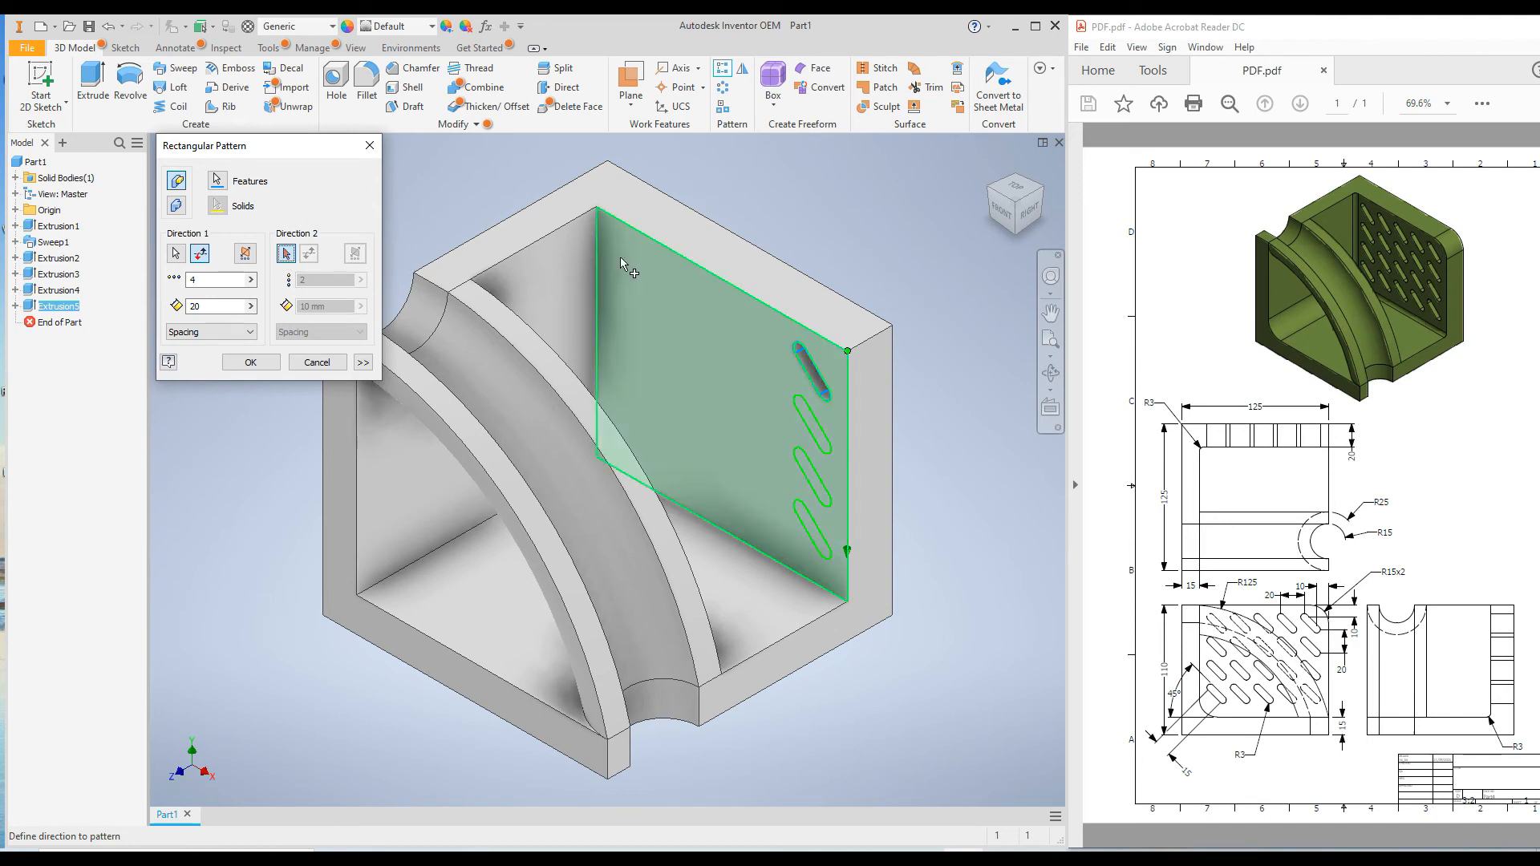
left_click(701, 272)
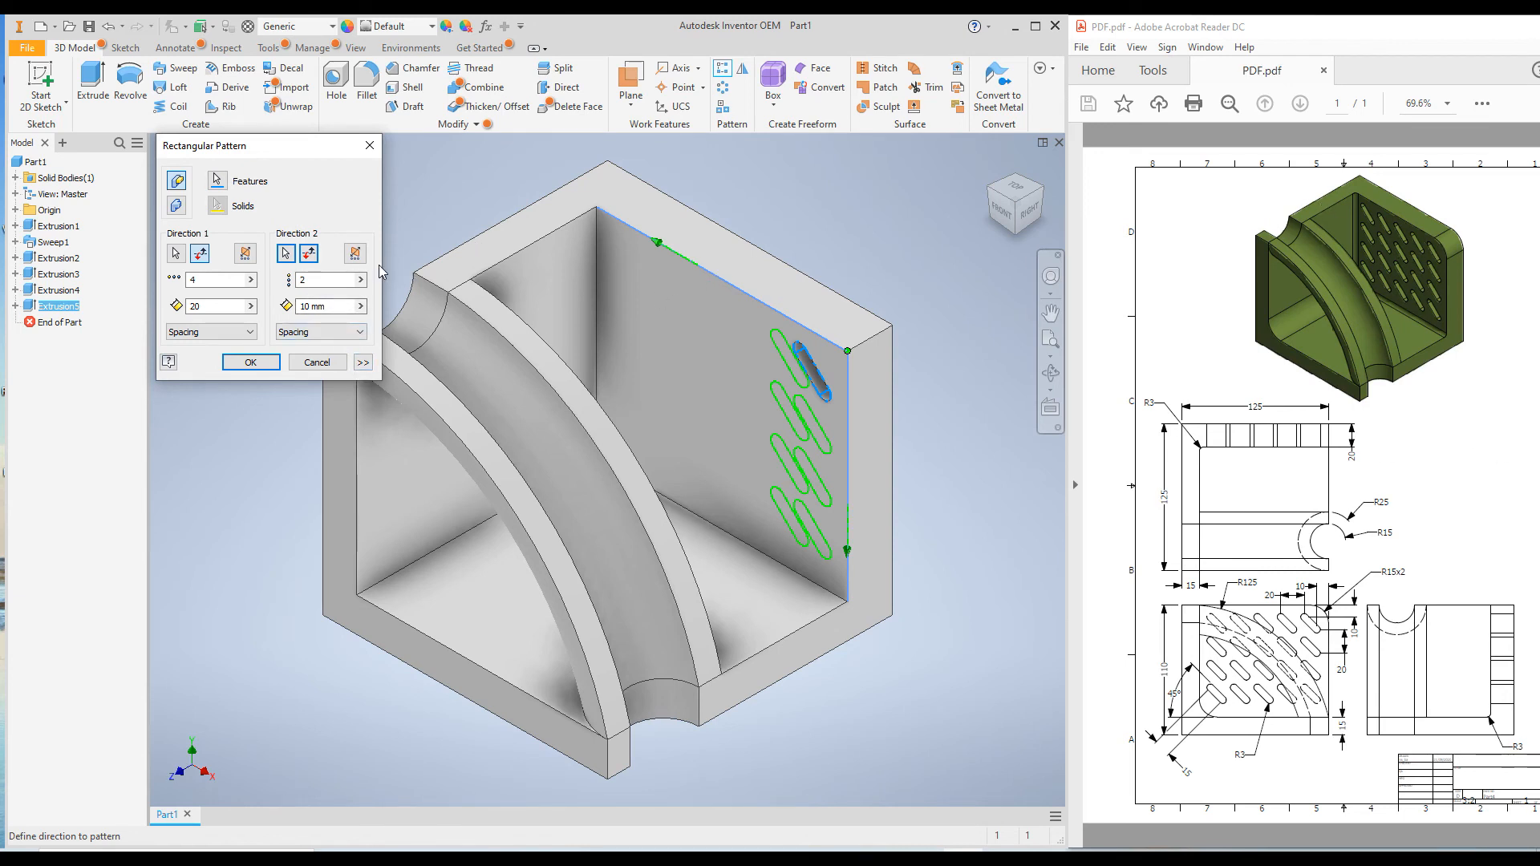
left_click_drag(310, 281, 282, 280)
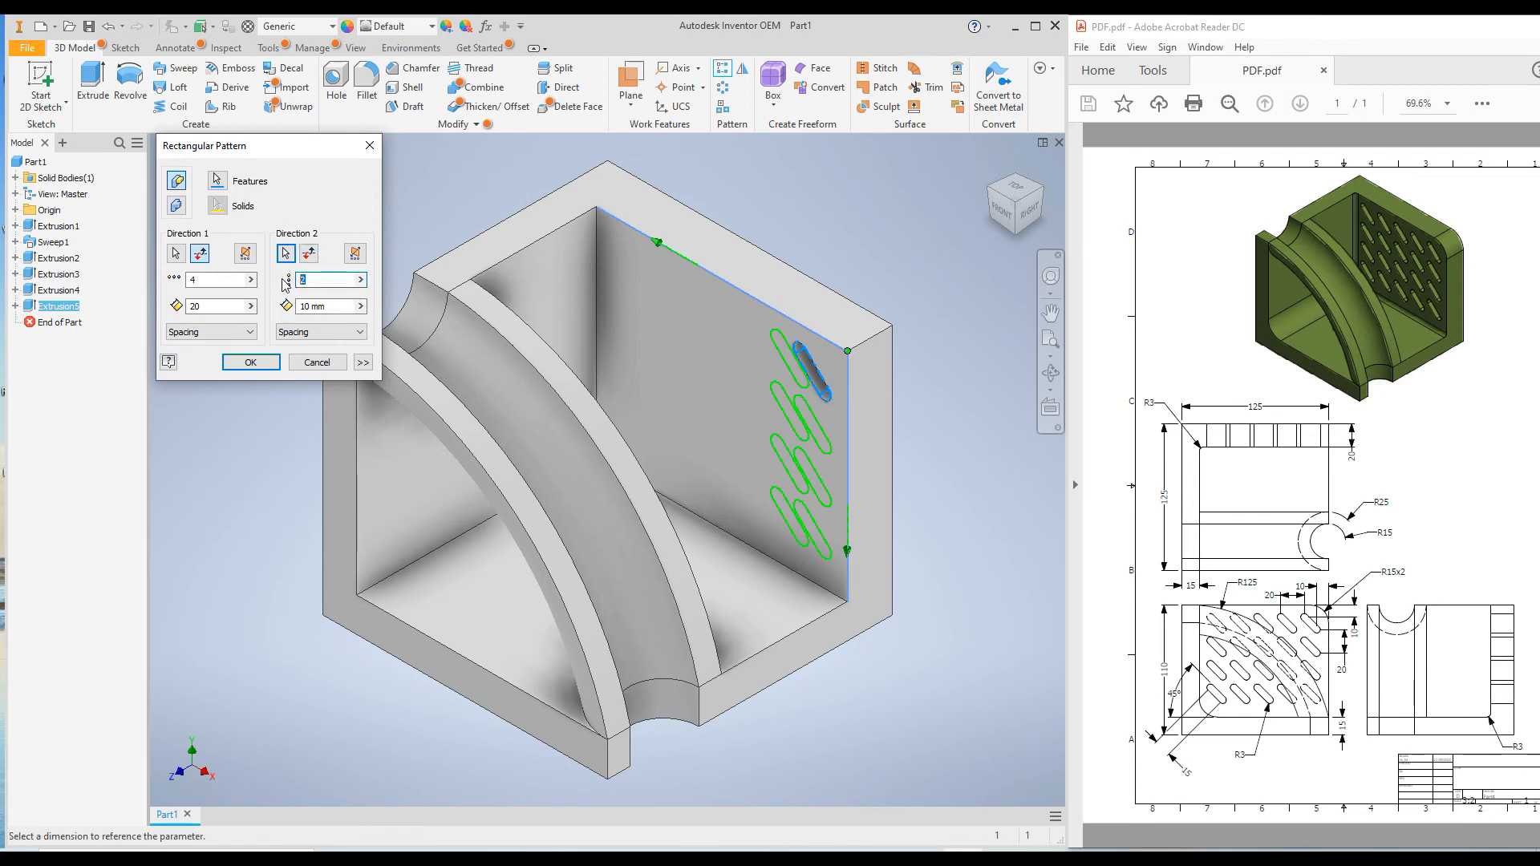
type("5")
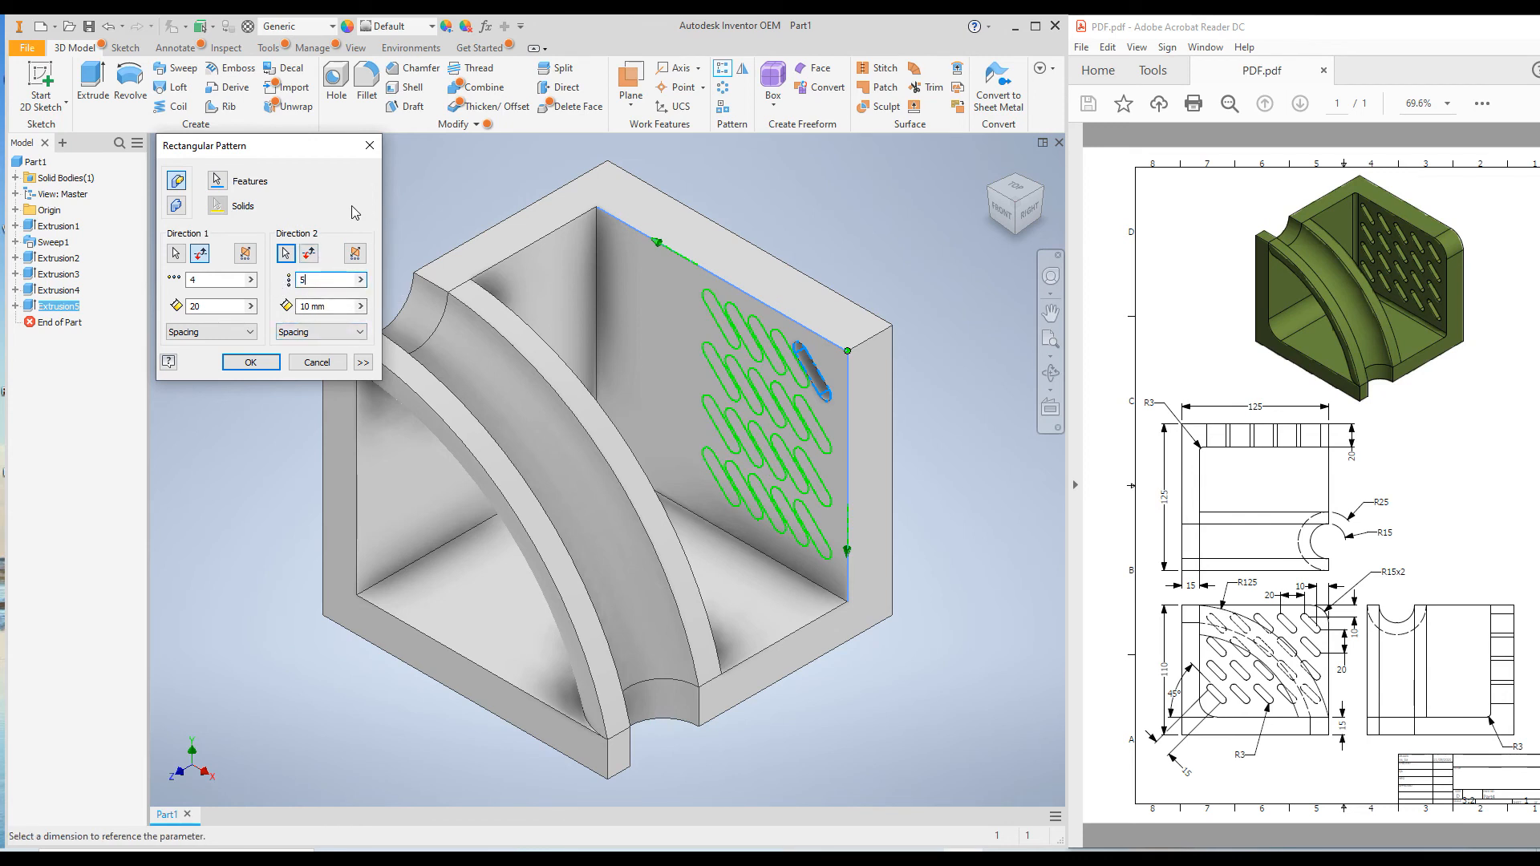
key("Tab")
type("20")
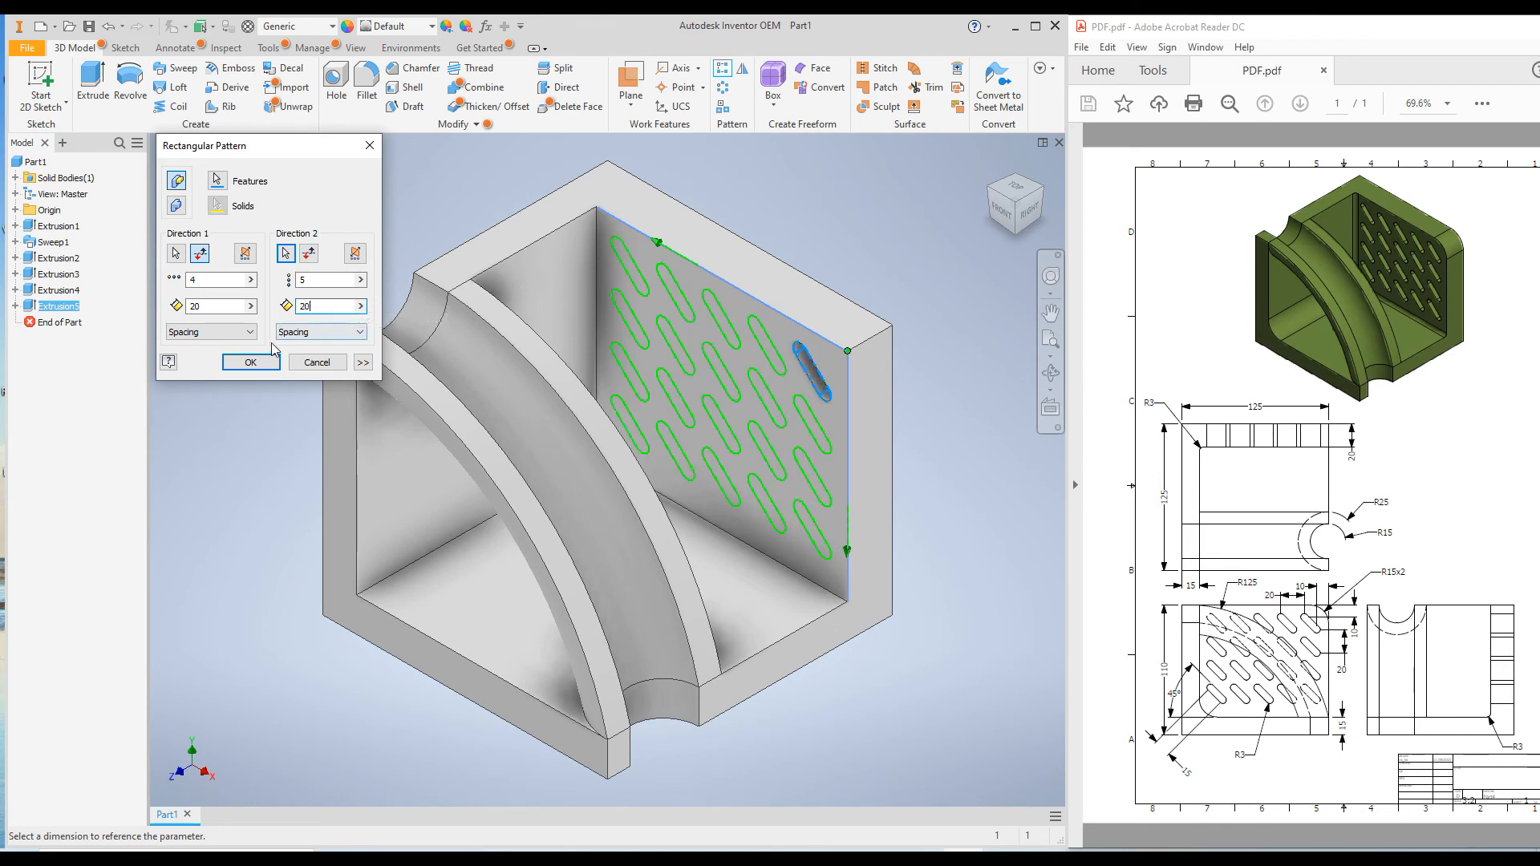
key("Tab")
left_click(235, 365)
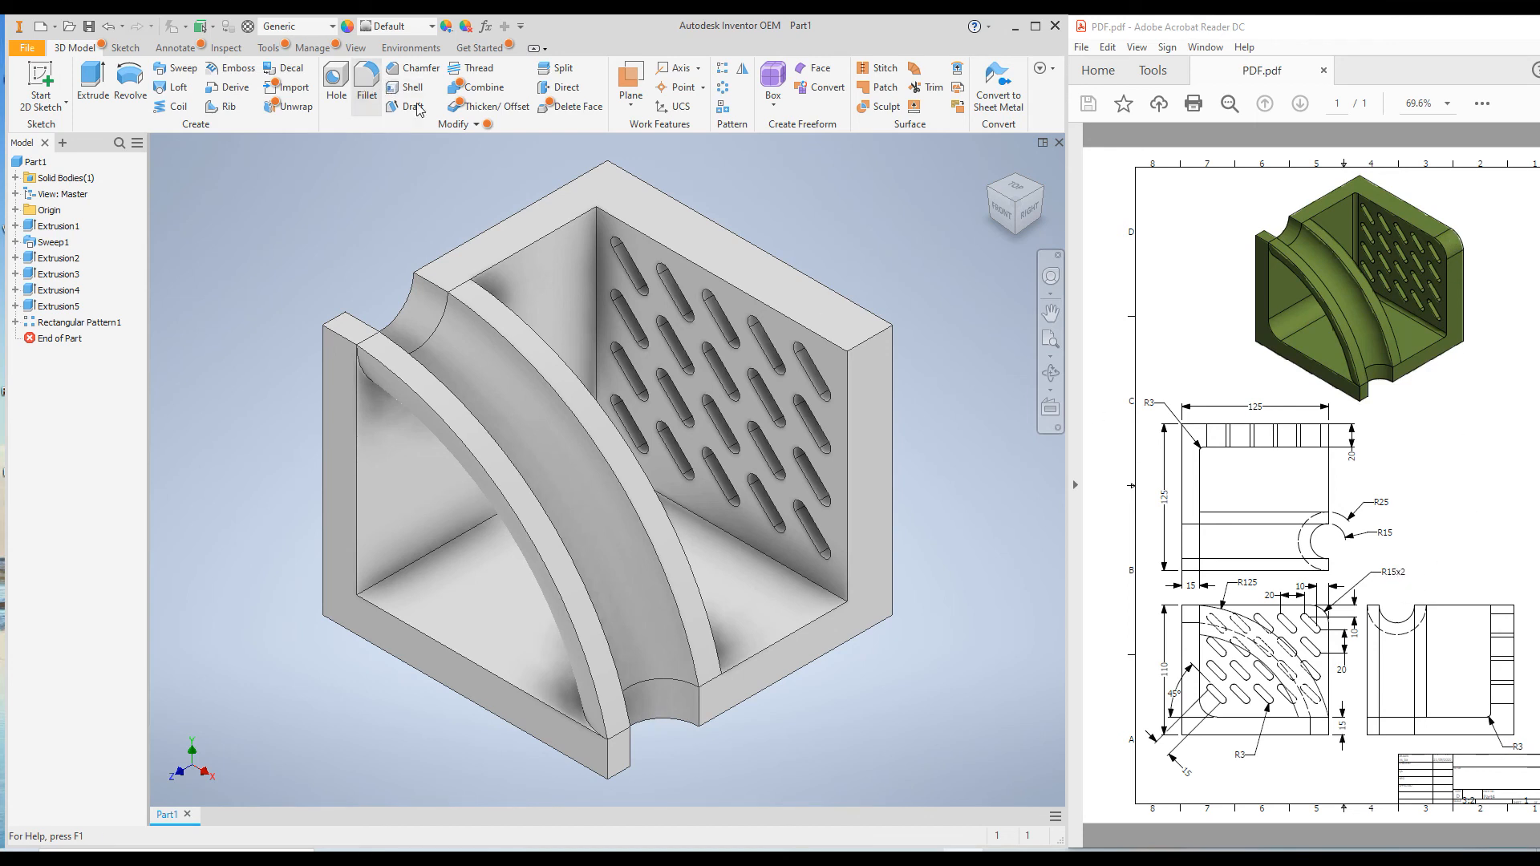
Fillet the slotted wall's outer top corner edge and the inner edge between the floor and the plain wall with a 15 mm radius
left_click(372, 89)
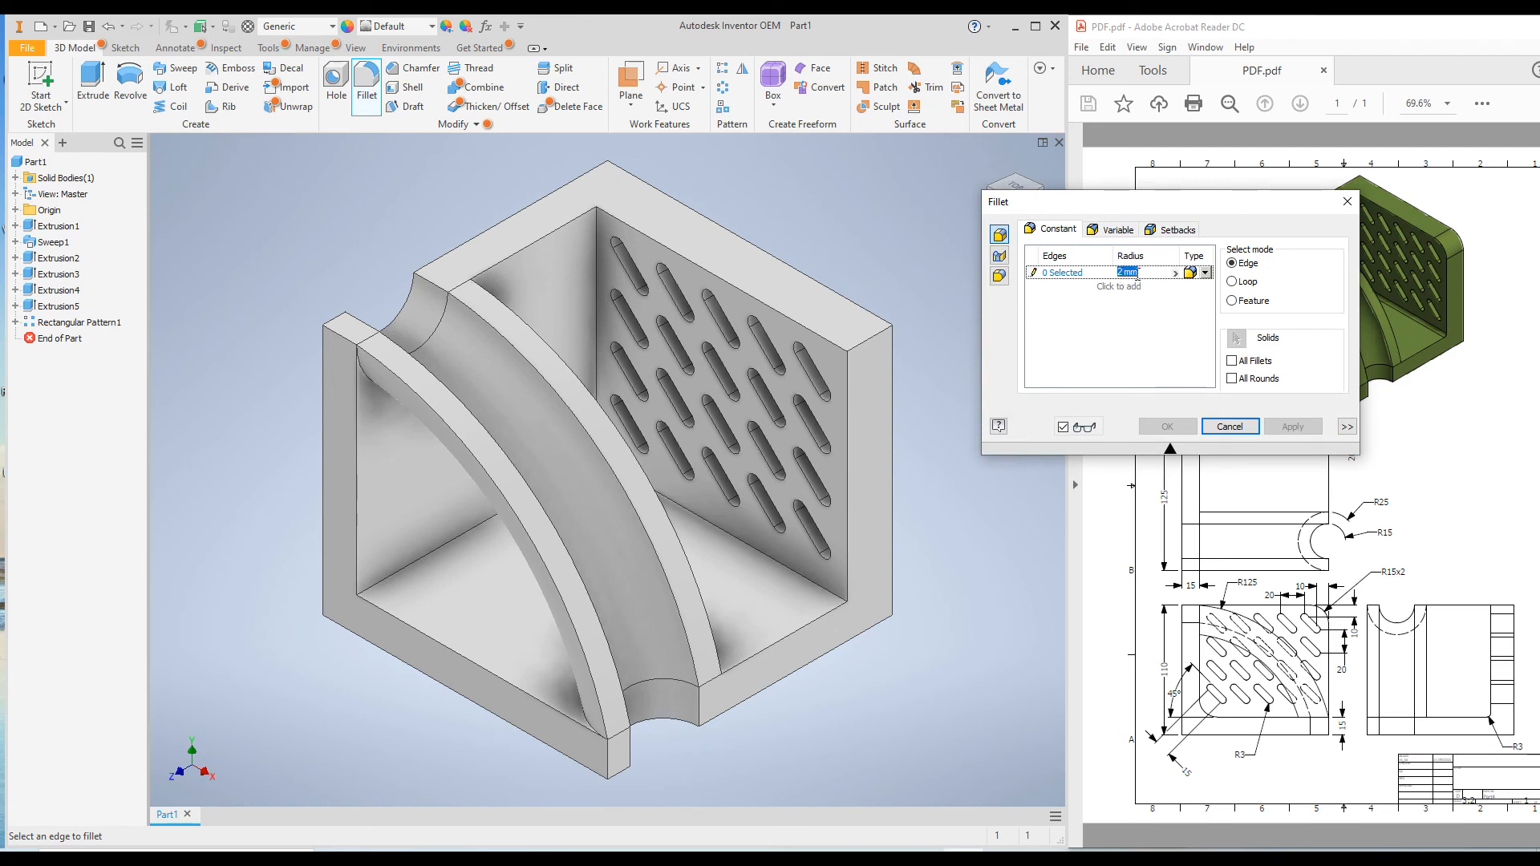
type("15")
left_click(876, 337)
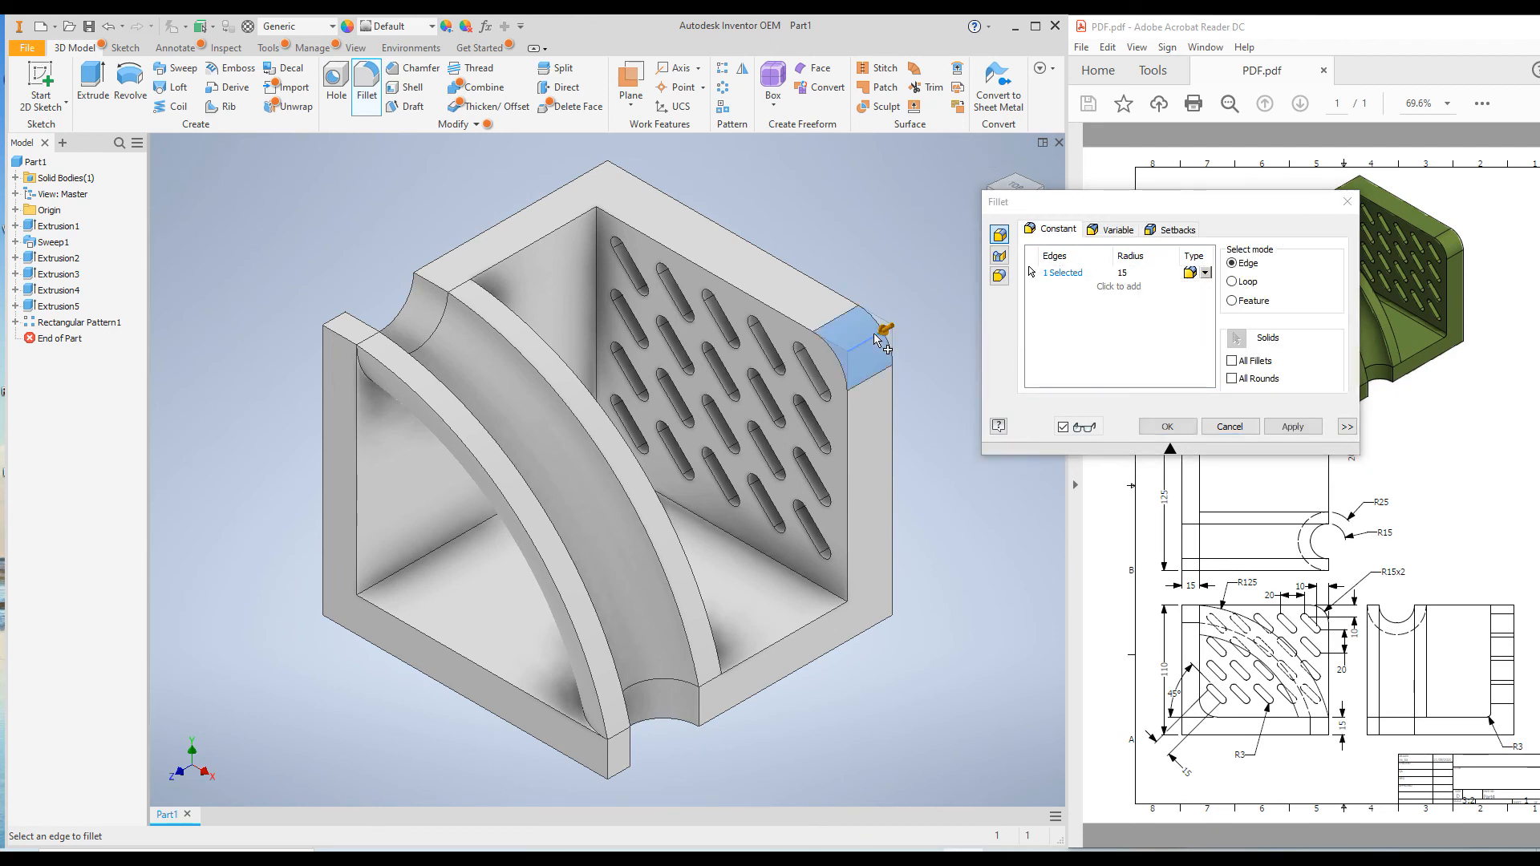
left_click(418, 573)
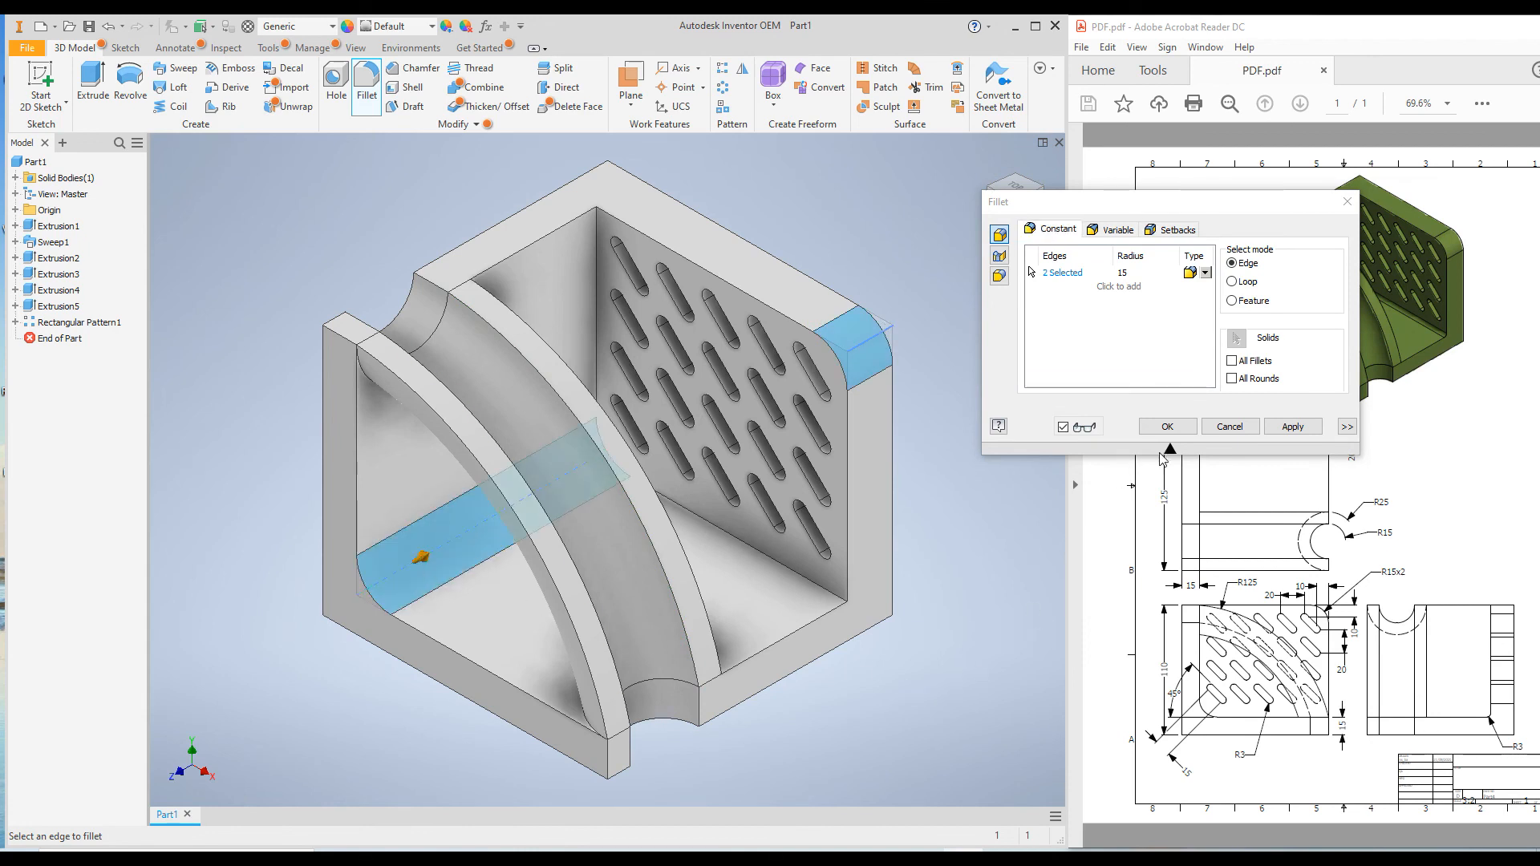
left_click(1291, 426)
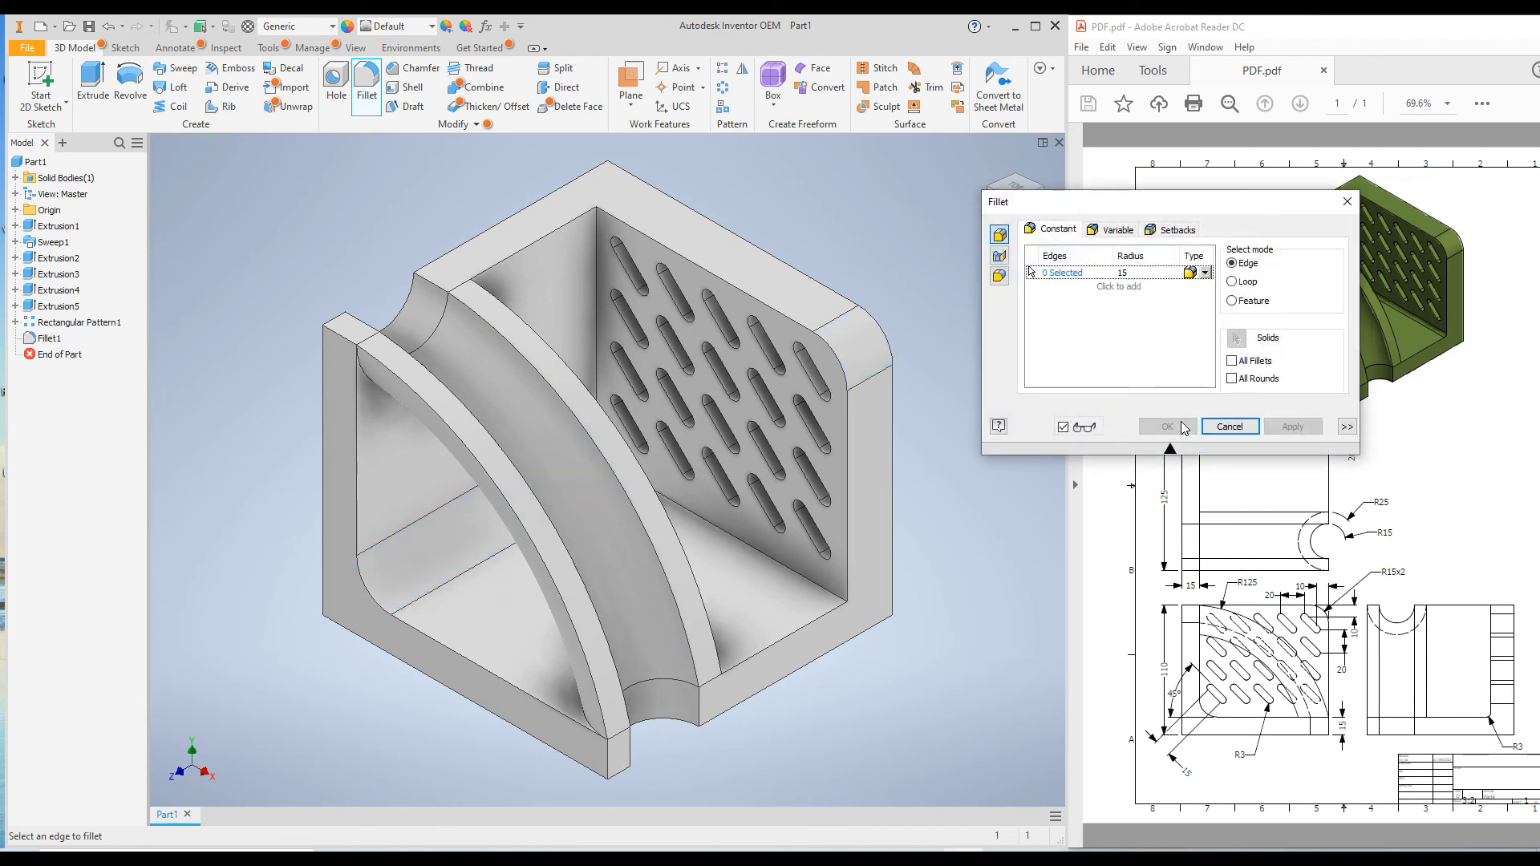
left_click(1233, 426)
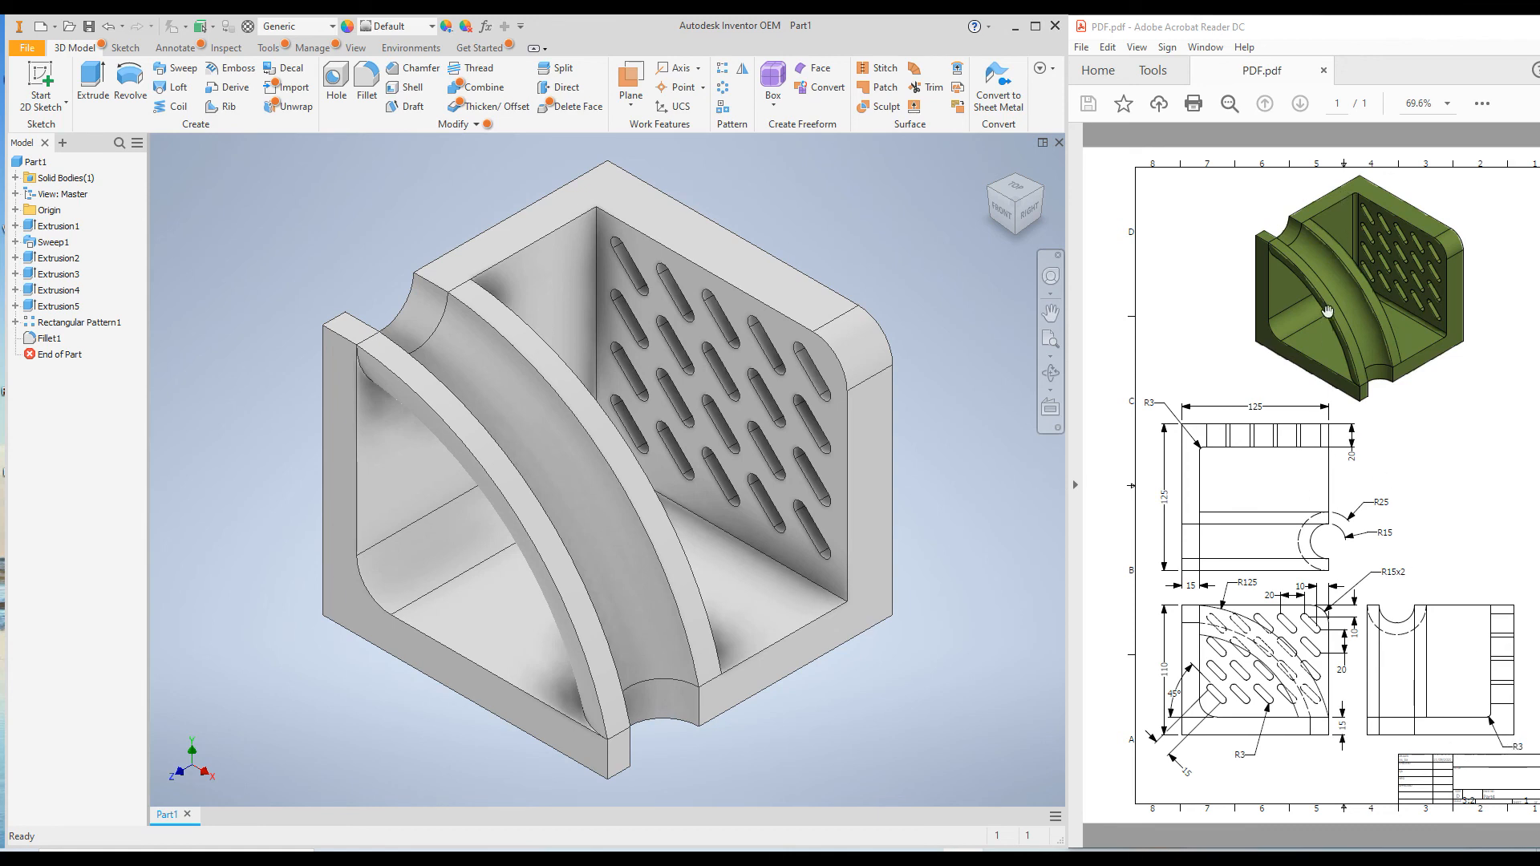
Fillet the inner edge chain where the slotted wall meets the plain wall and floor with a 3 mm radius
left_click(367, 78)
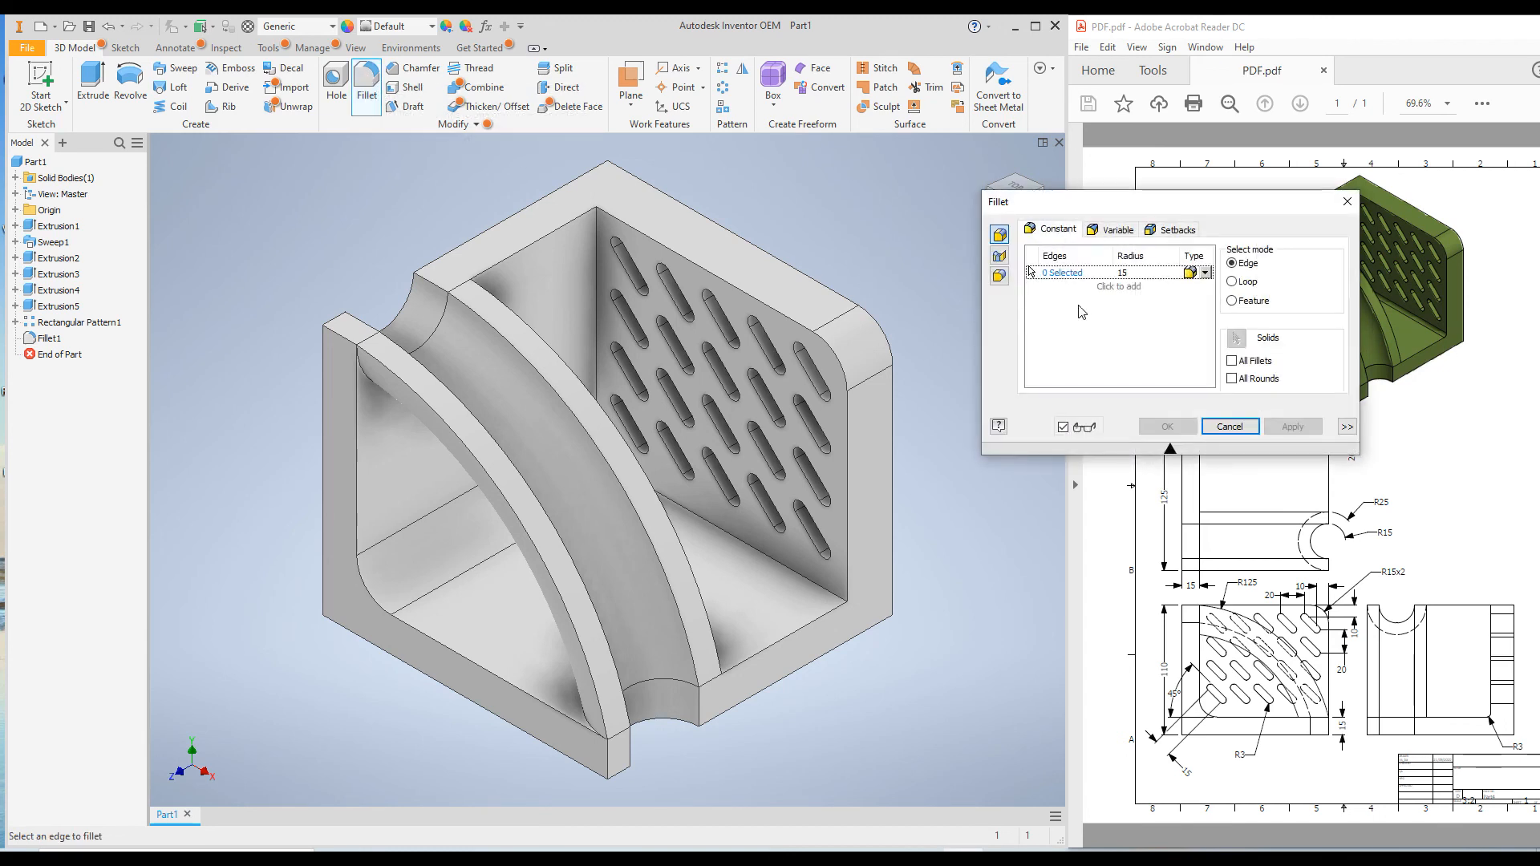
double_click(1123, 273)
type("3")
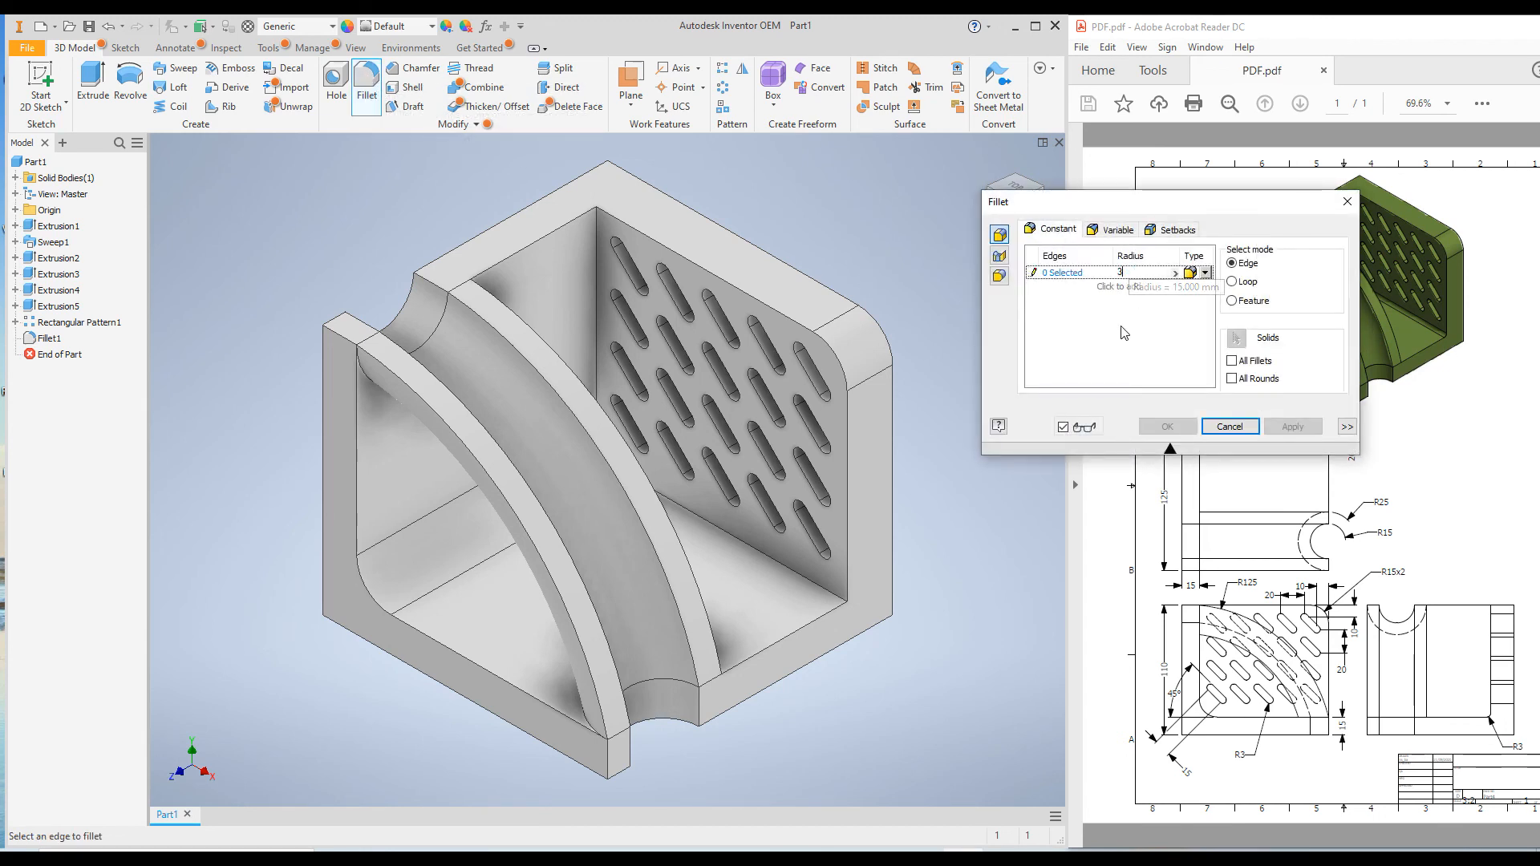
left_click(596, 297)
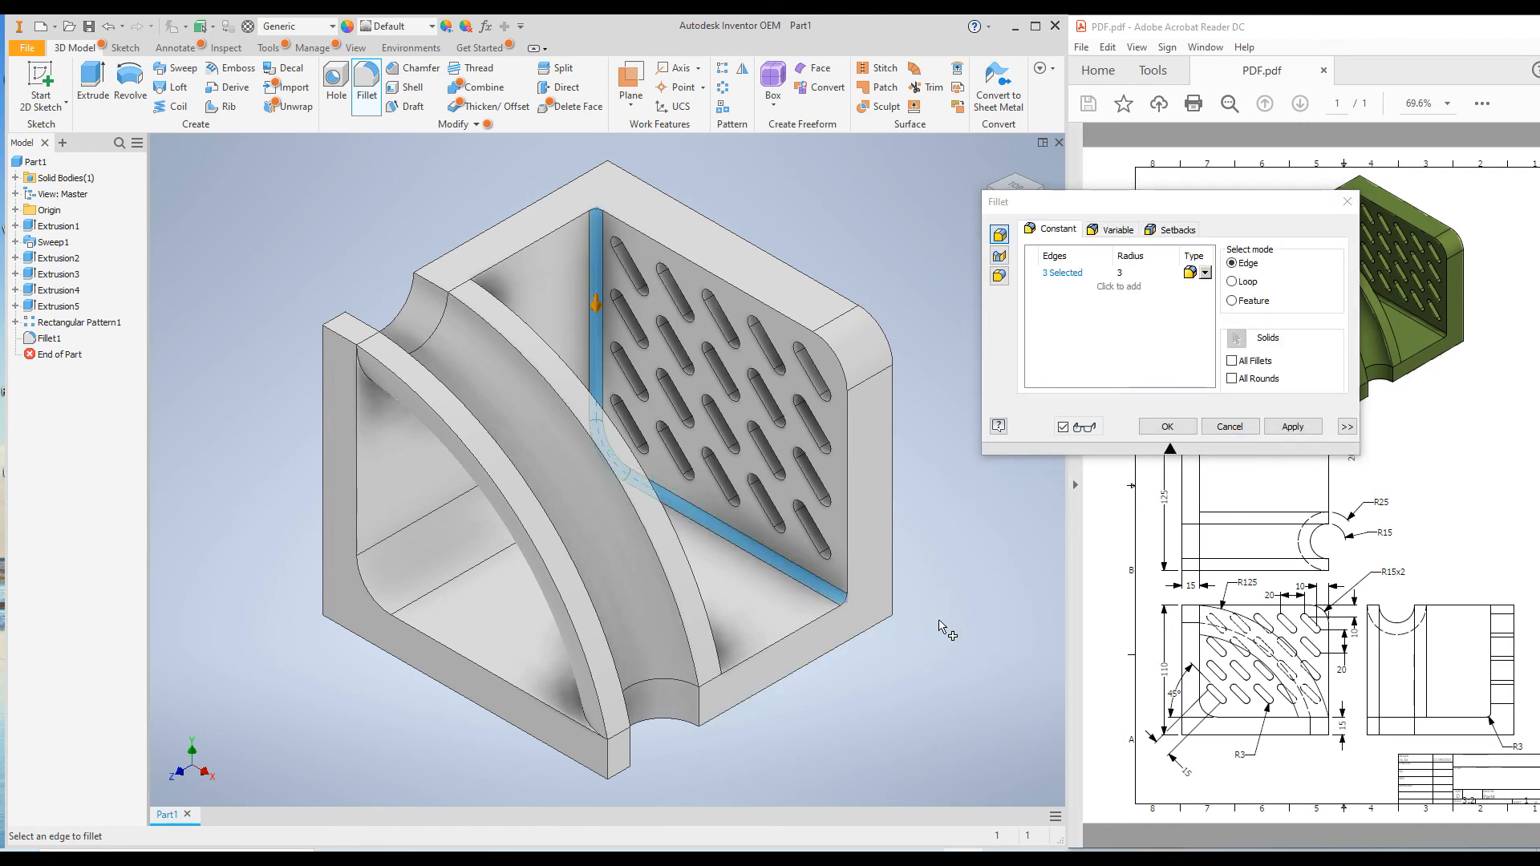
mouse_move(929, 622)
middle_mouse_down("shift")
mouse_move(911, 629)
mouse_move(924, 626)
middle_mouse_up("shift")
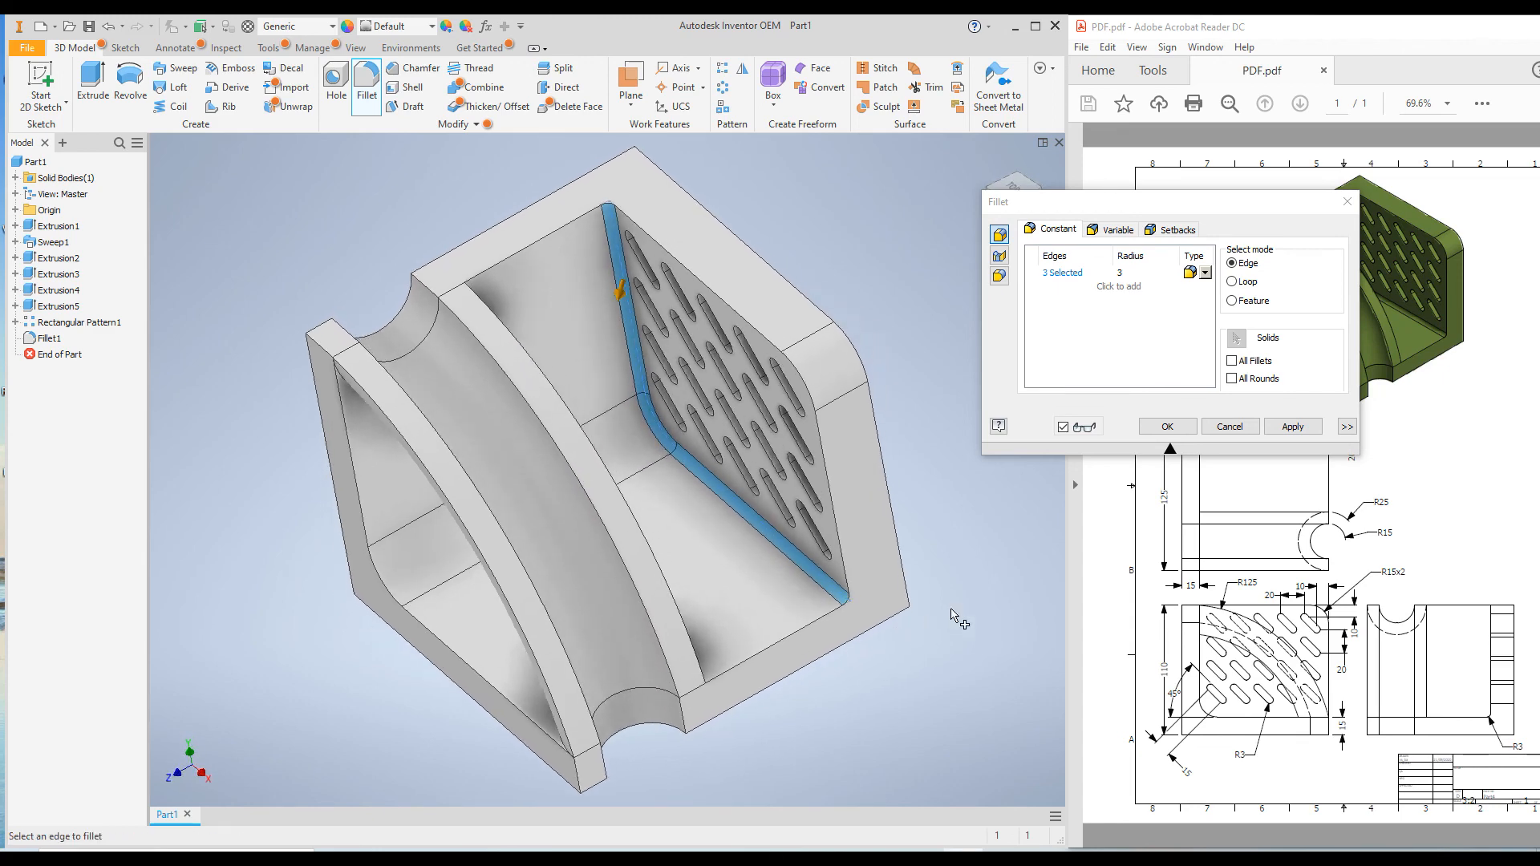
left_click(1291, 427)
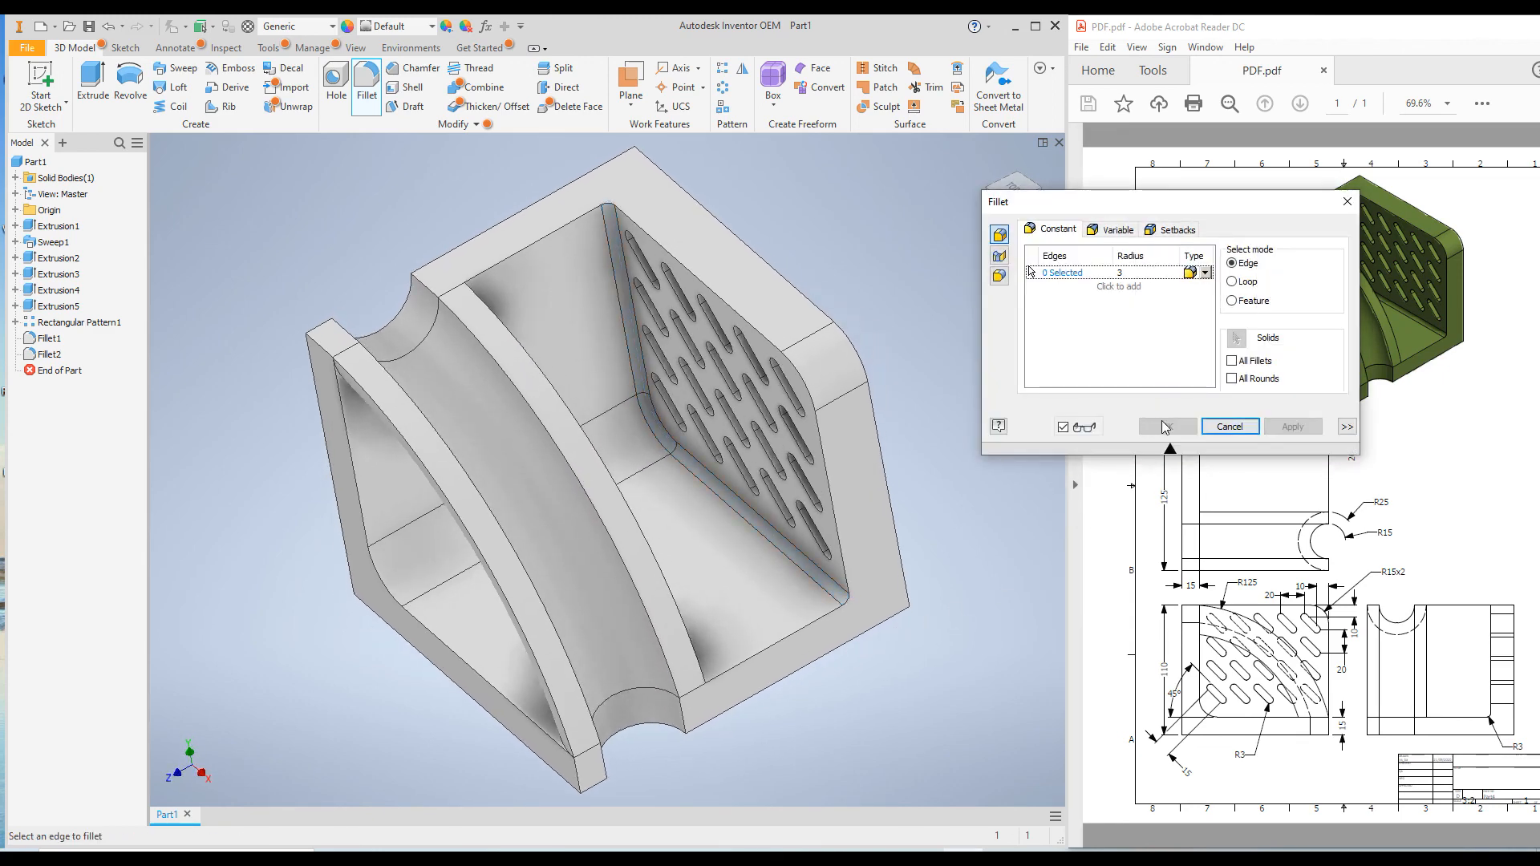
left_click(1227, 427)
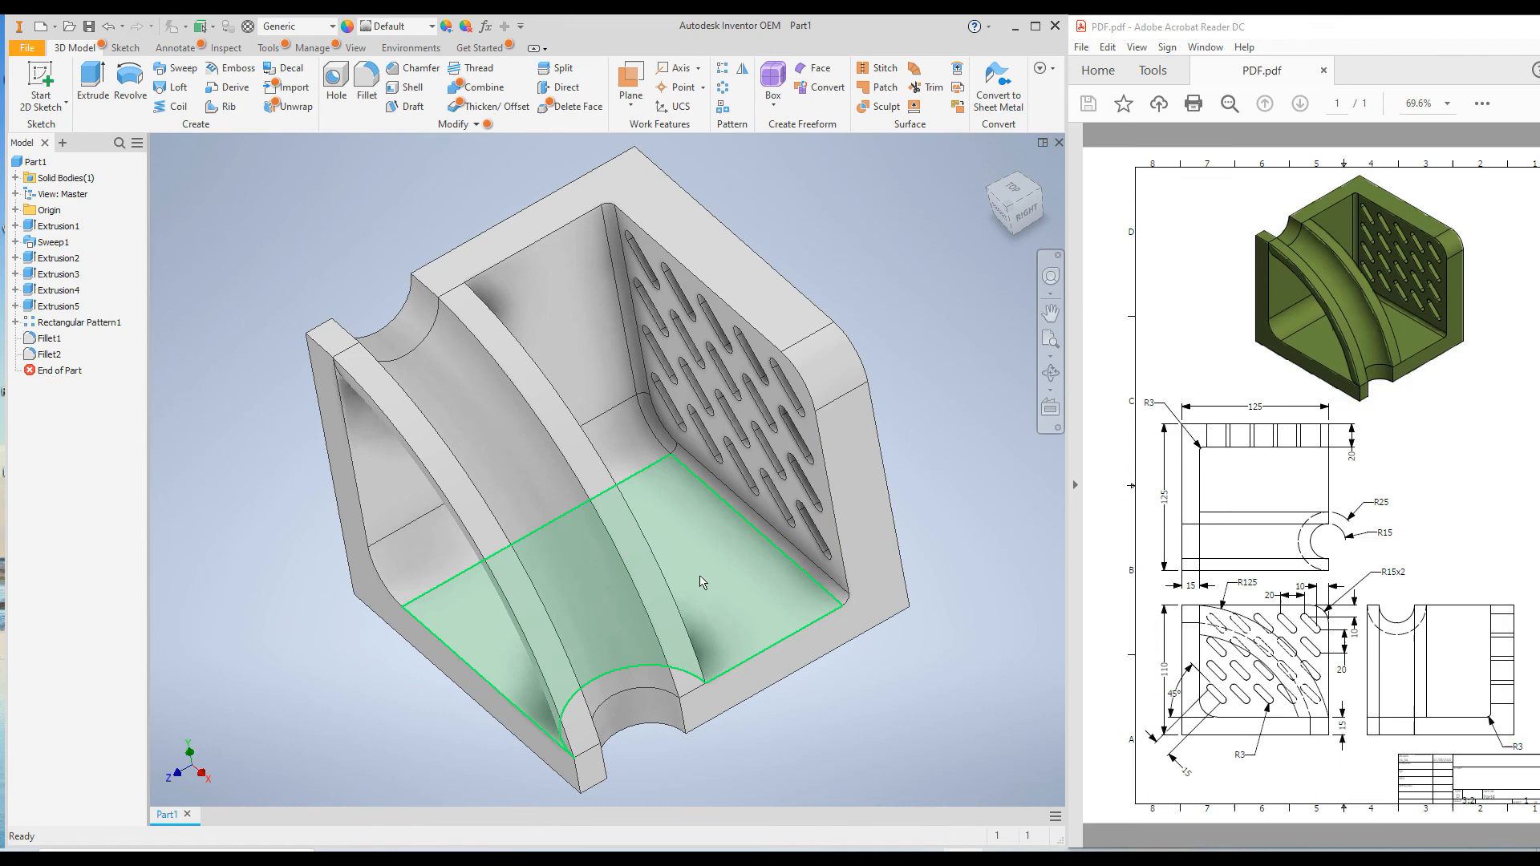
middle_click_drag(770, 589, 761, 635)
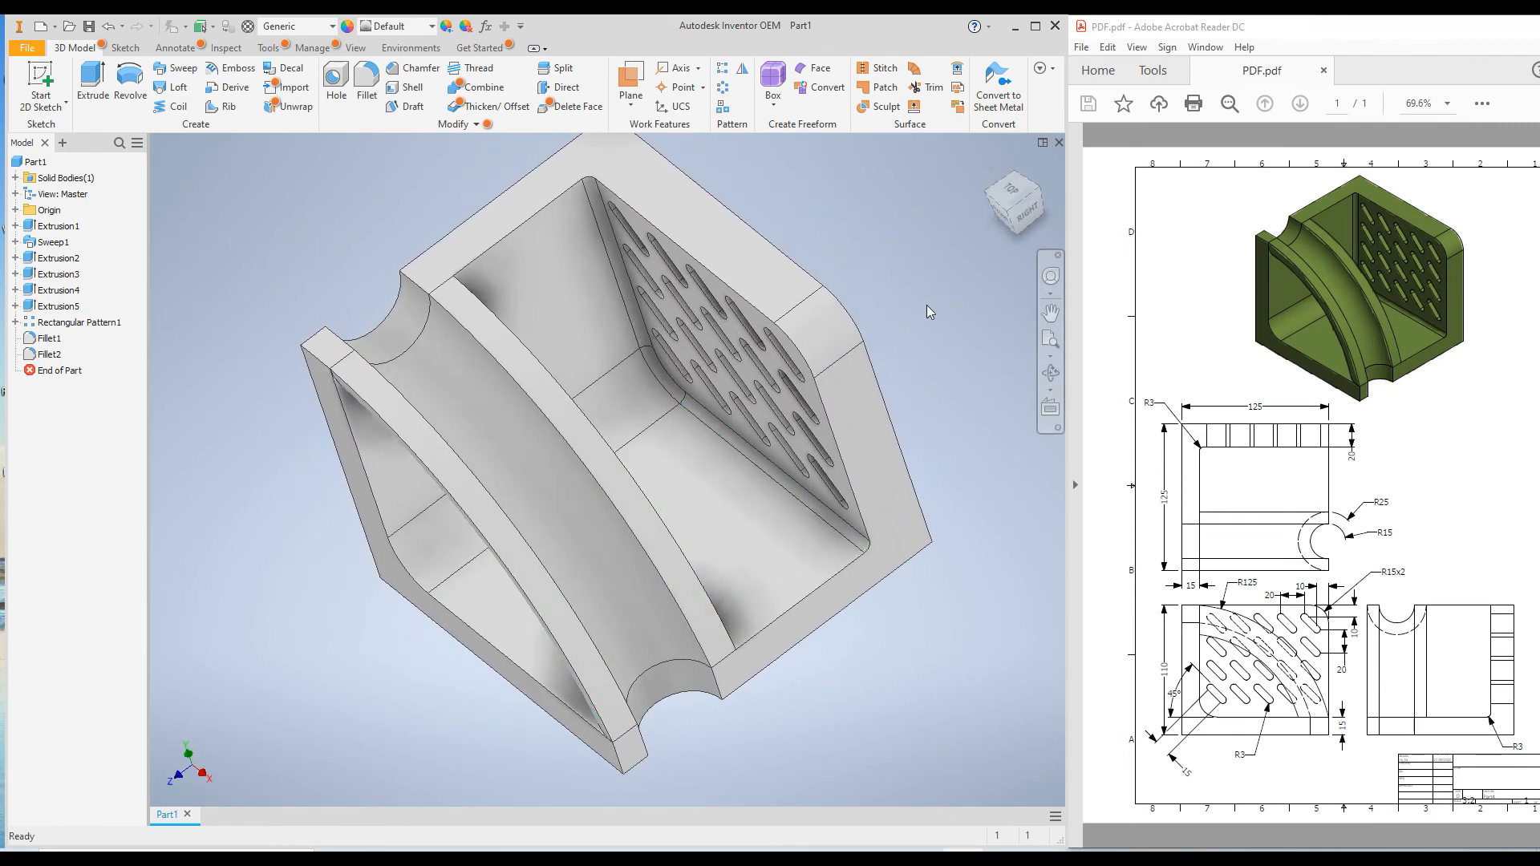
Return the part to its home isometric view and change its appearance to Olive Green
mouse_move(1018, 193)
left_click(991, 168)
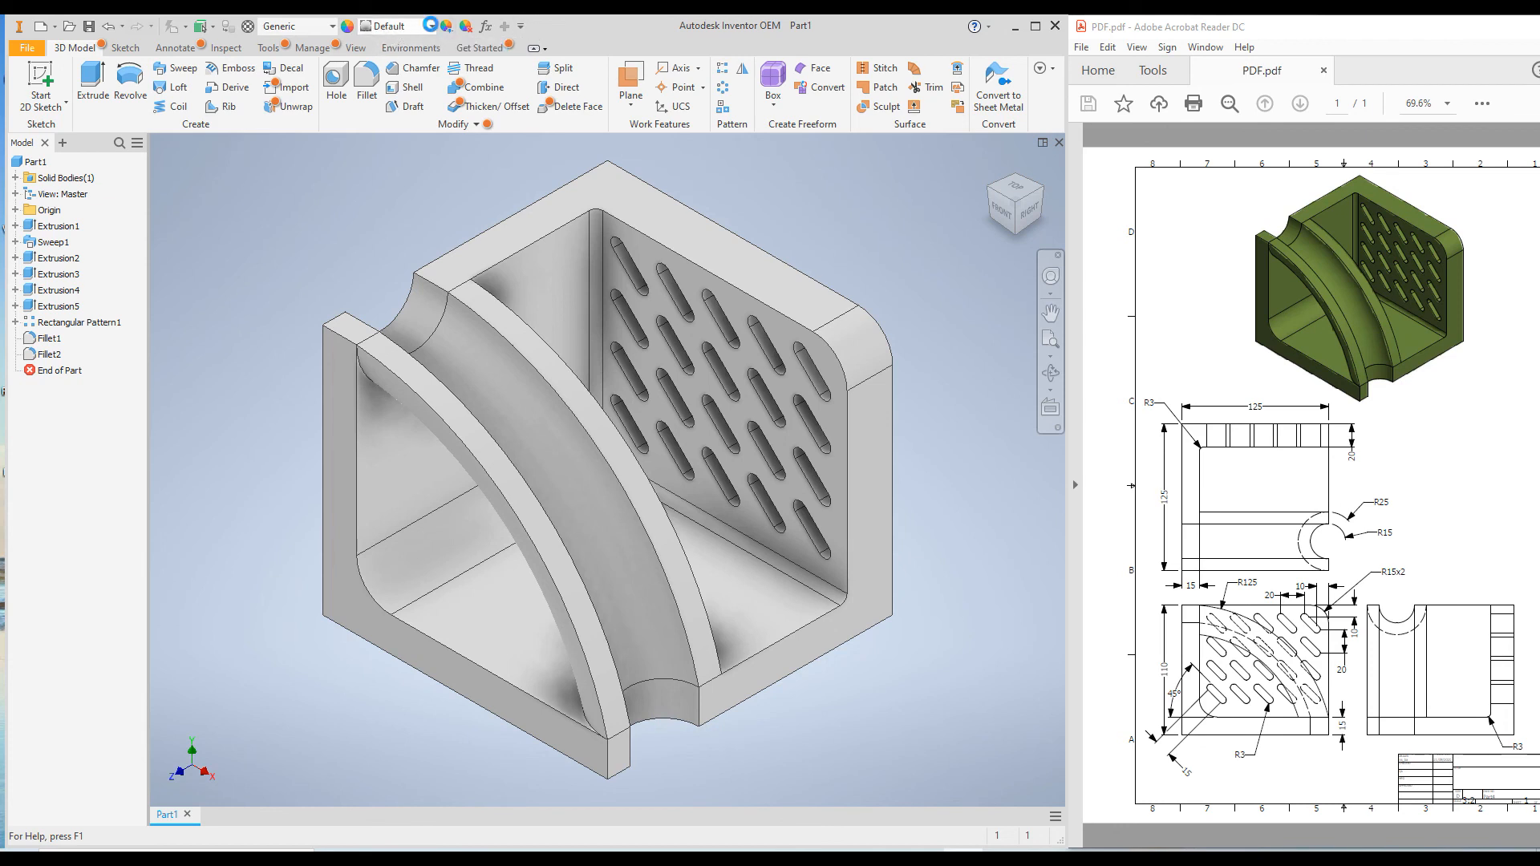
left_click(431, 25)
scroll(497, 415, "down", 3)
scroll(497, 415, "down", 6)
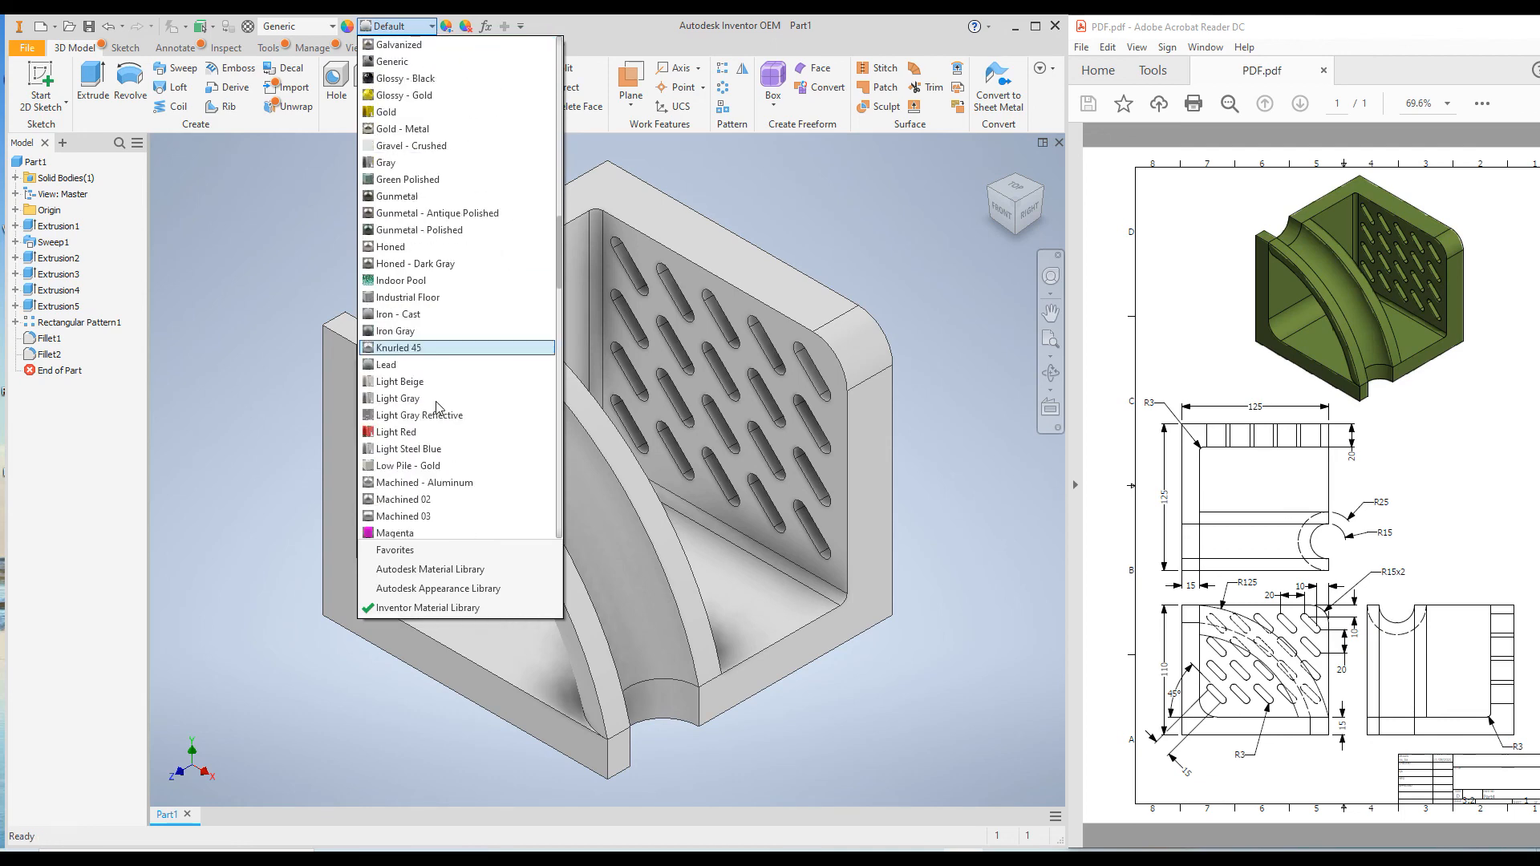
scroll(439, 411, "down", 2)
scroll(439, 424, "down", 2)
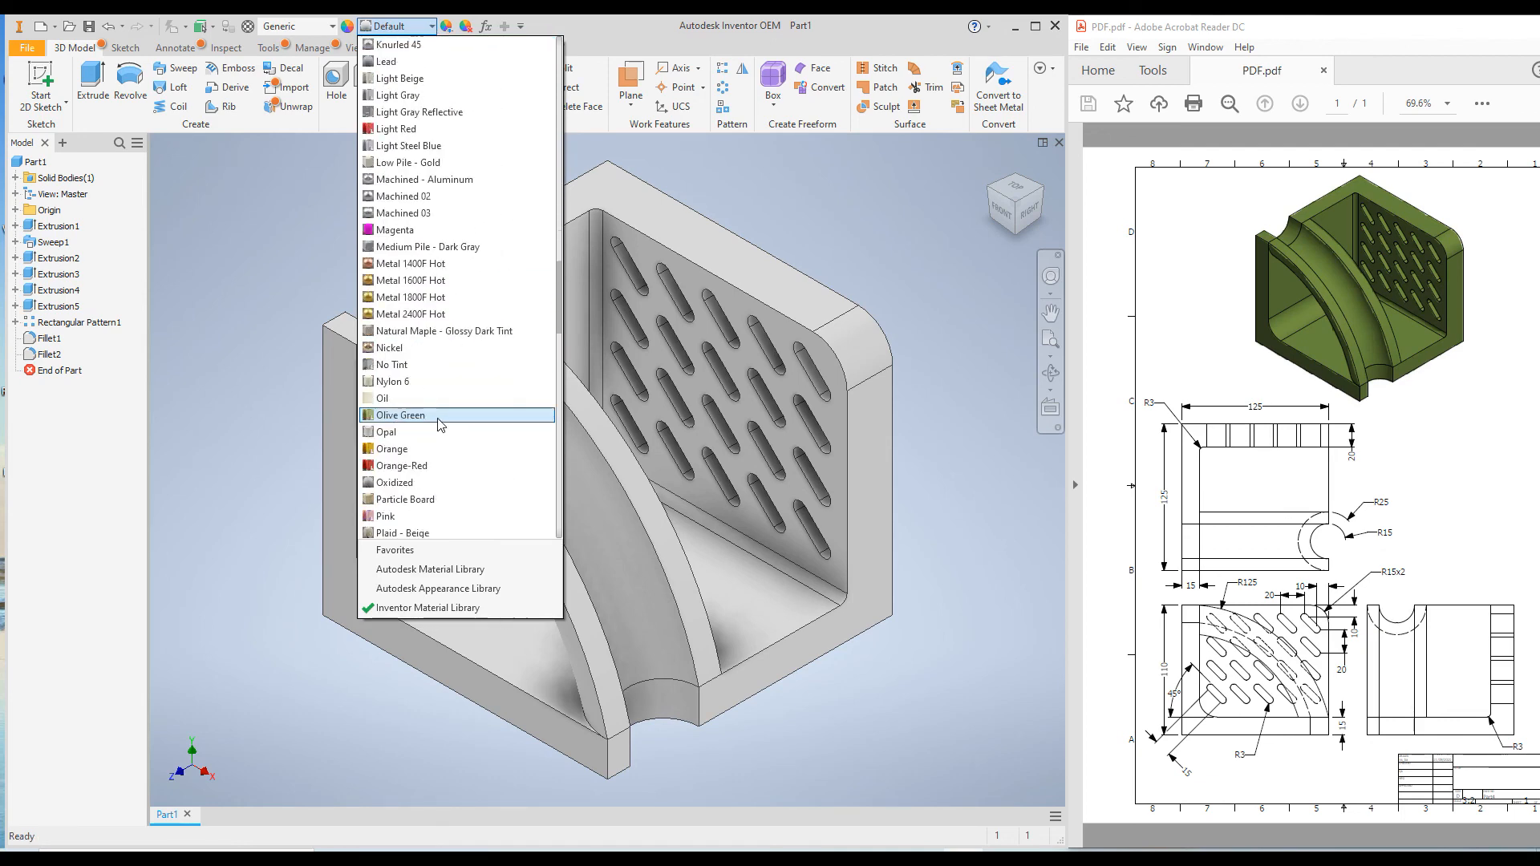
left_click(439, 425)
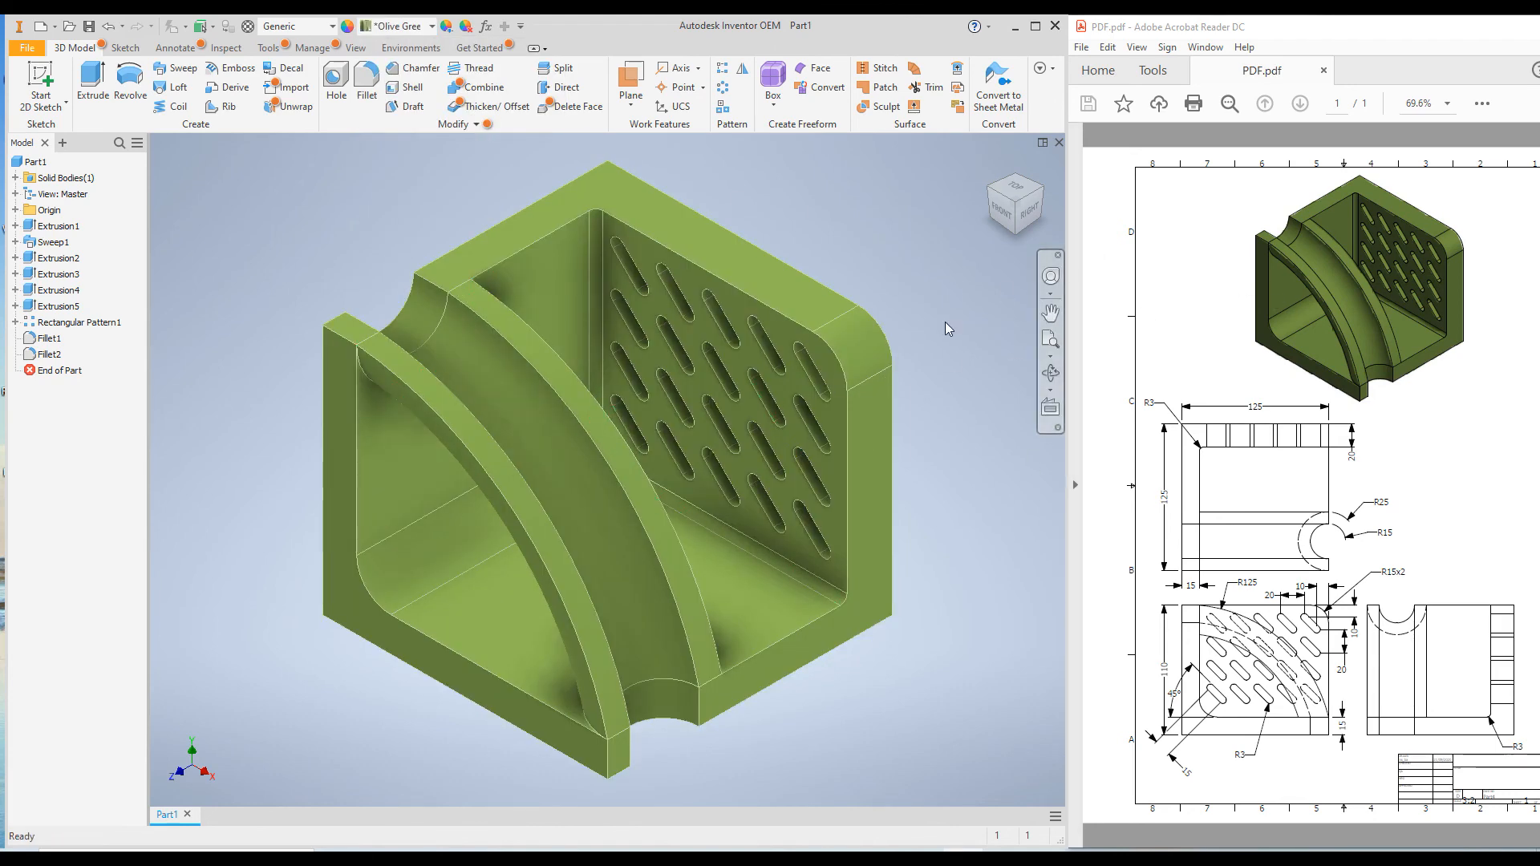
left_click(993, 167)
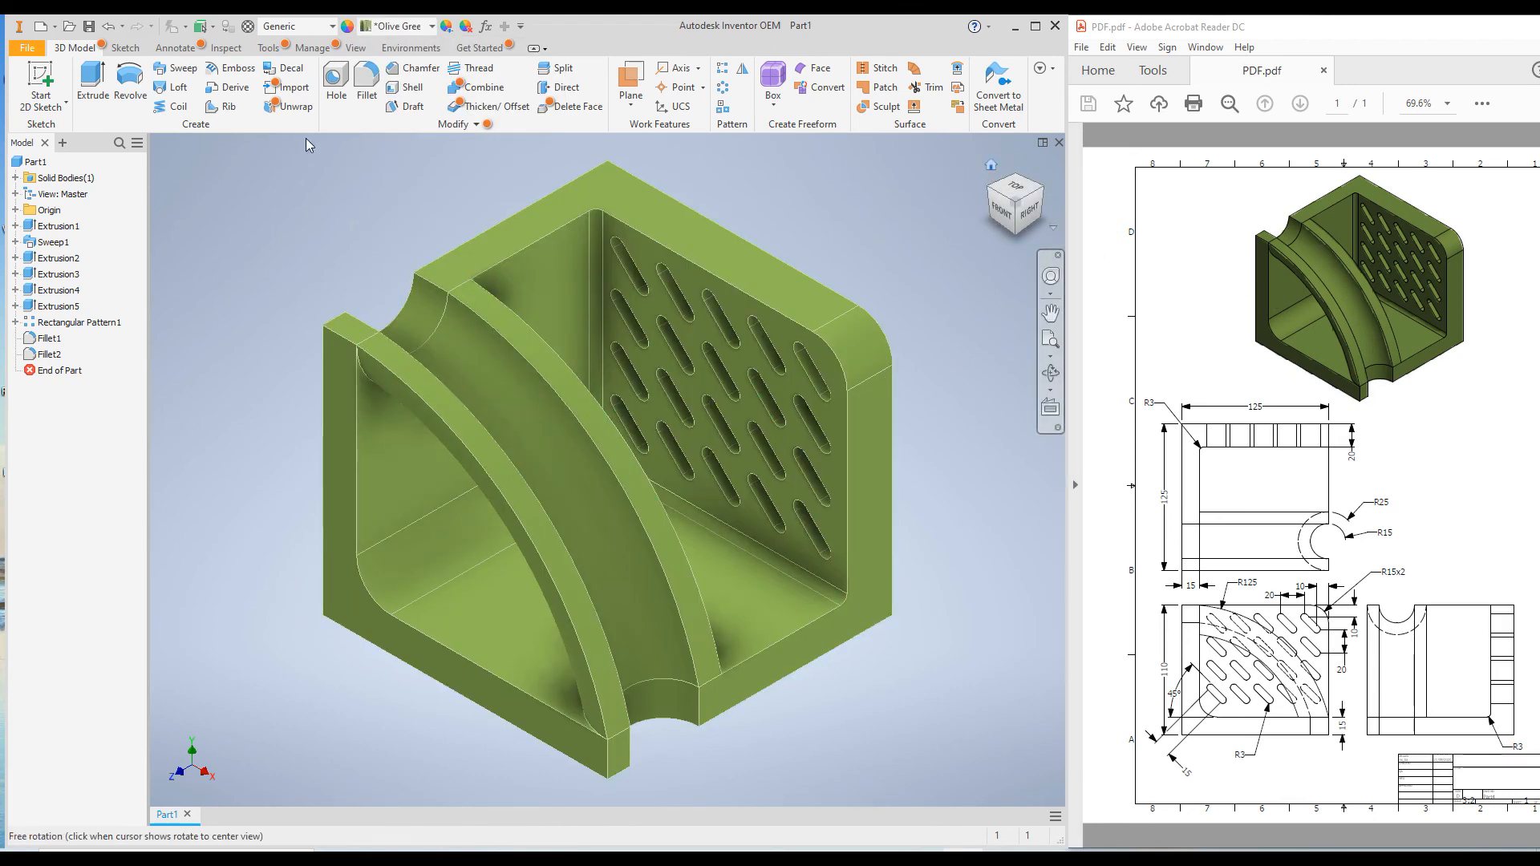
Save the part as Part4 in the PART 4 folder, replacing the existing file
left_click(89, 28)
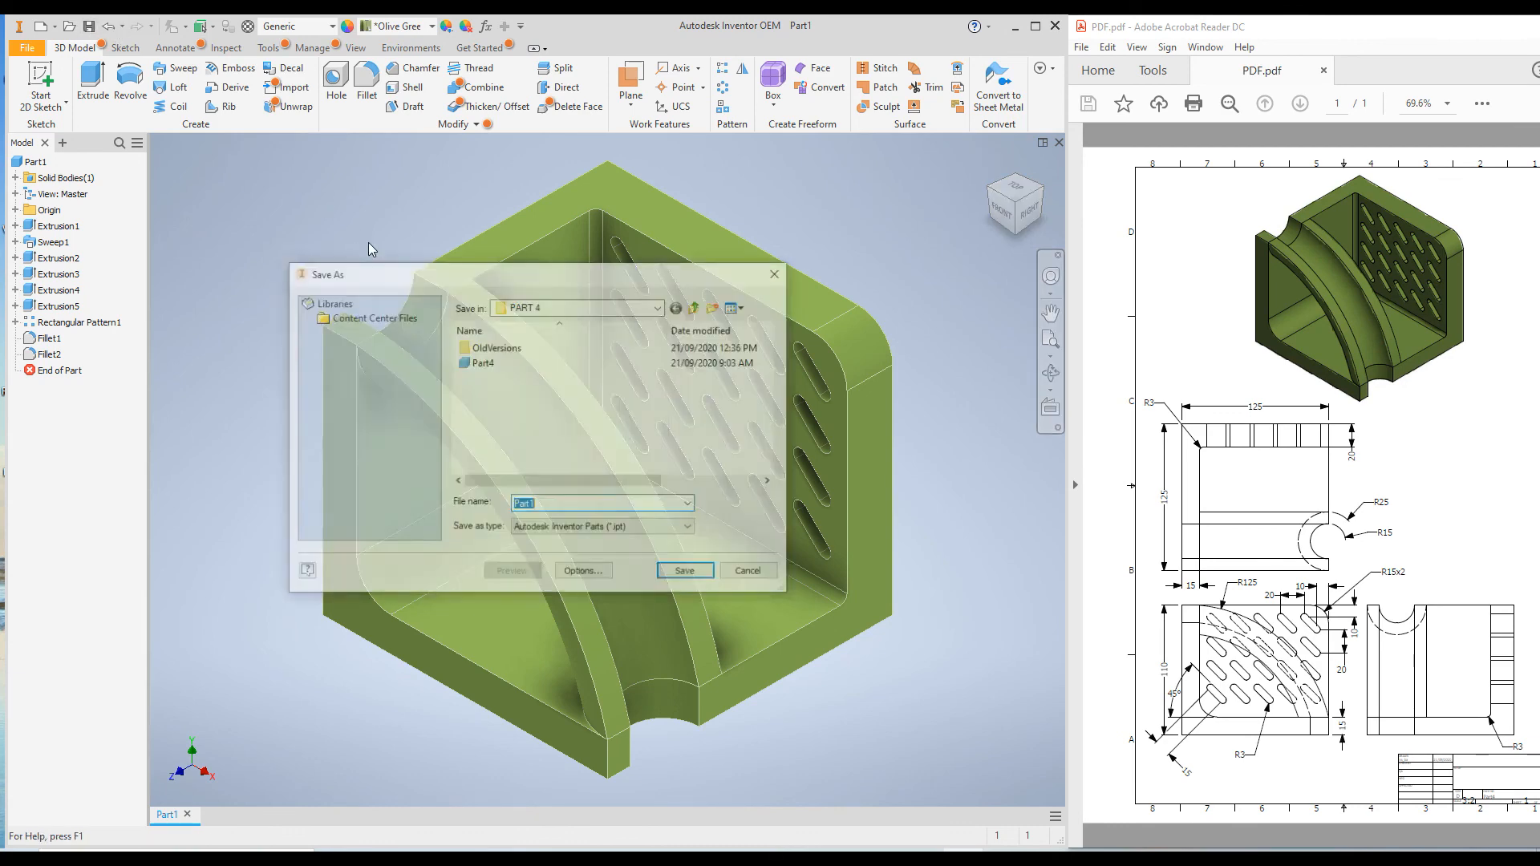
left_click(482, 362)
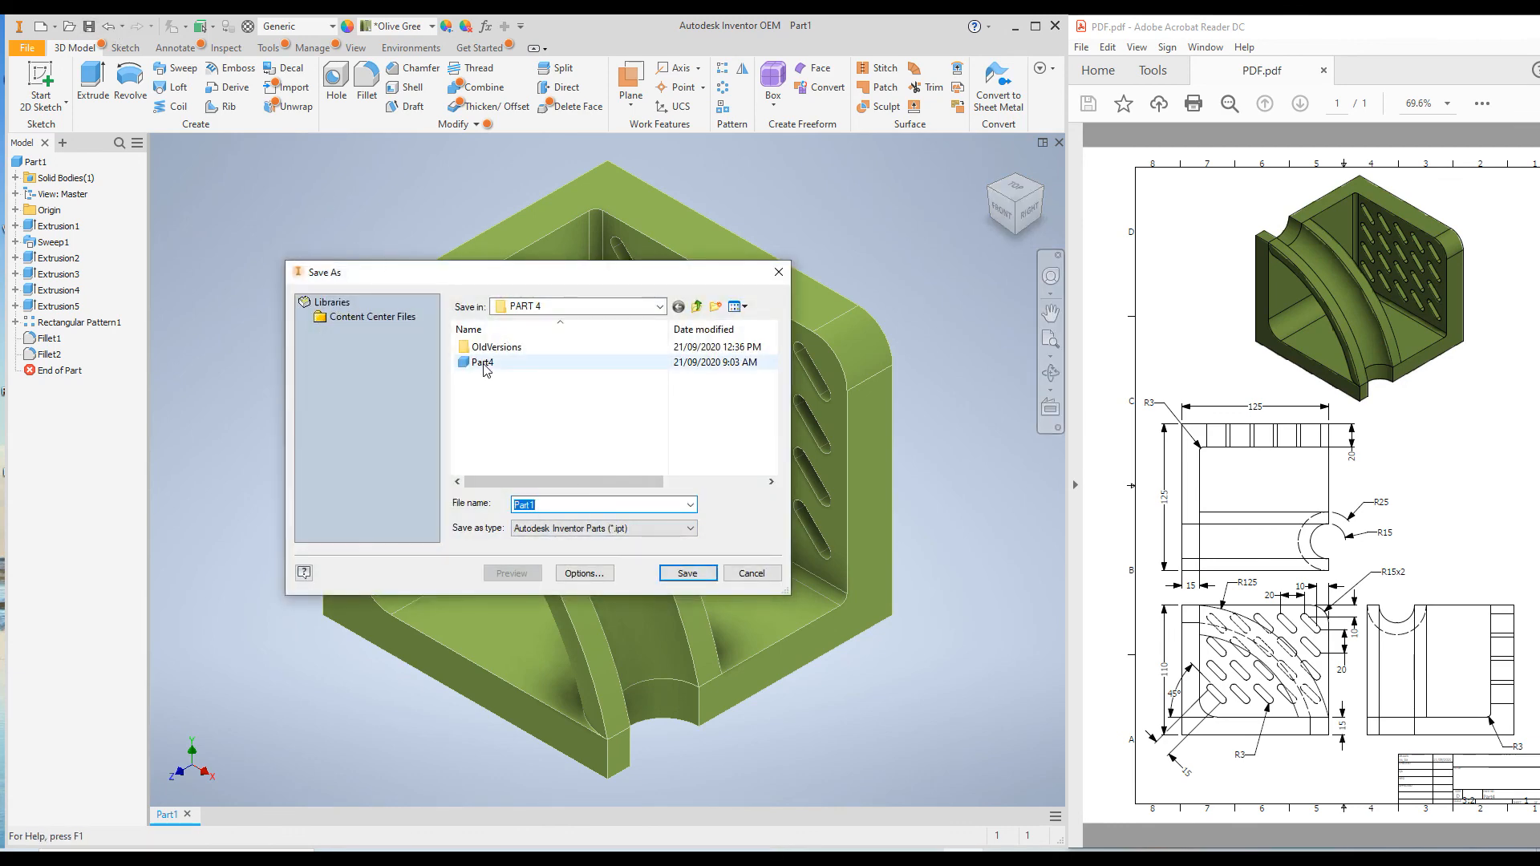
left_click(688, 573)
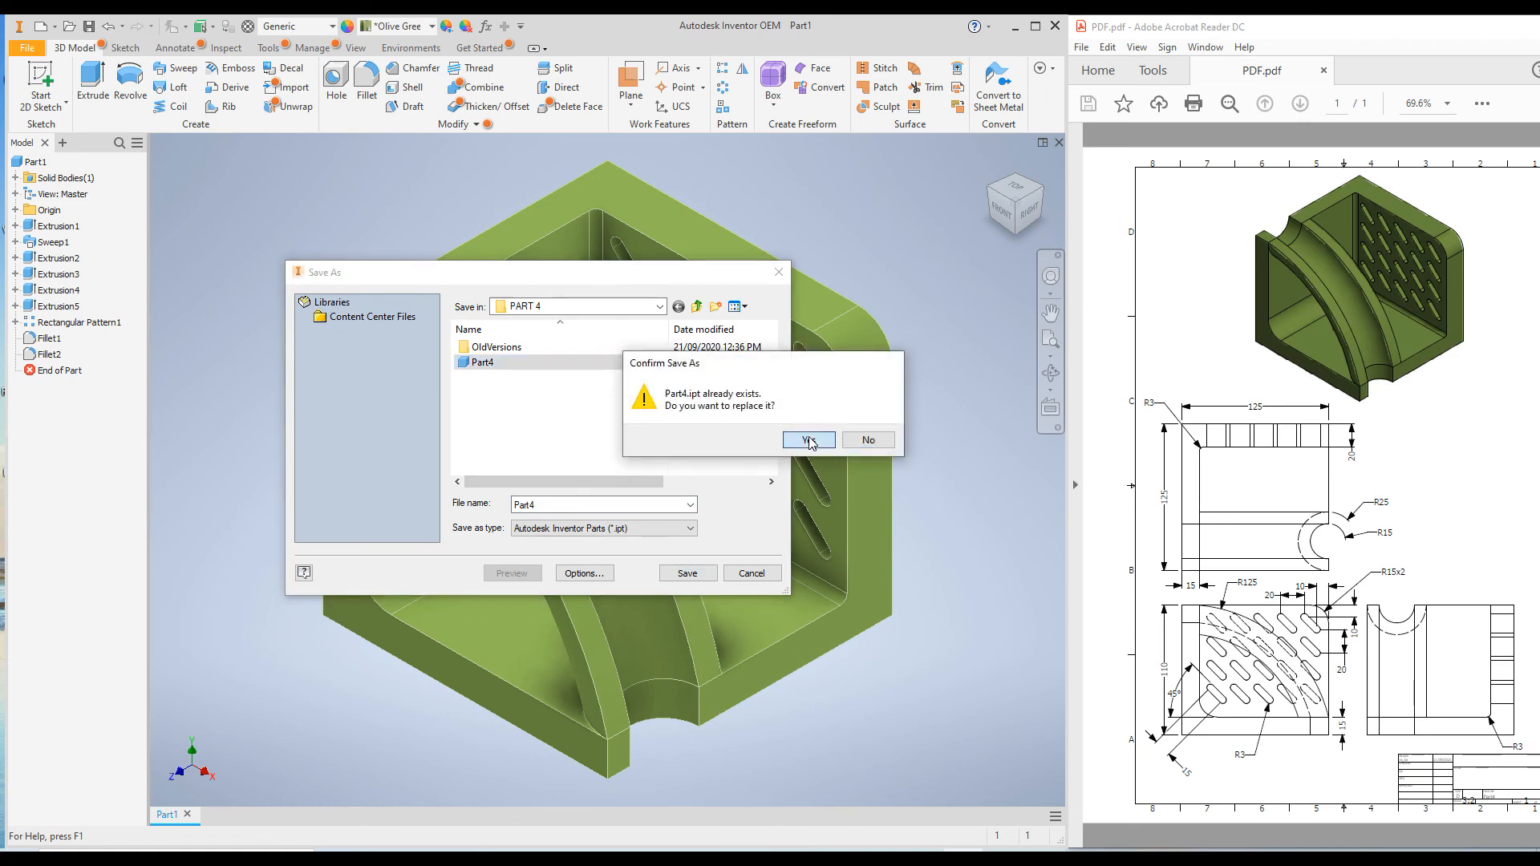
left_click(810, 441)
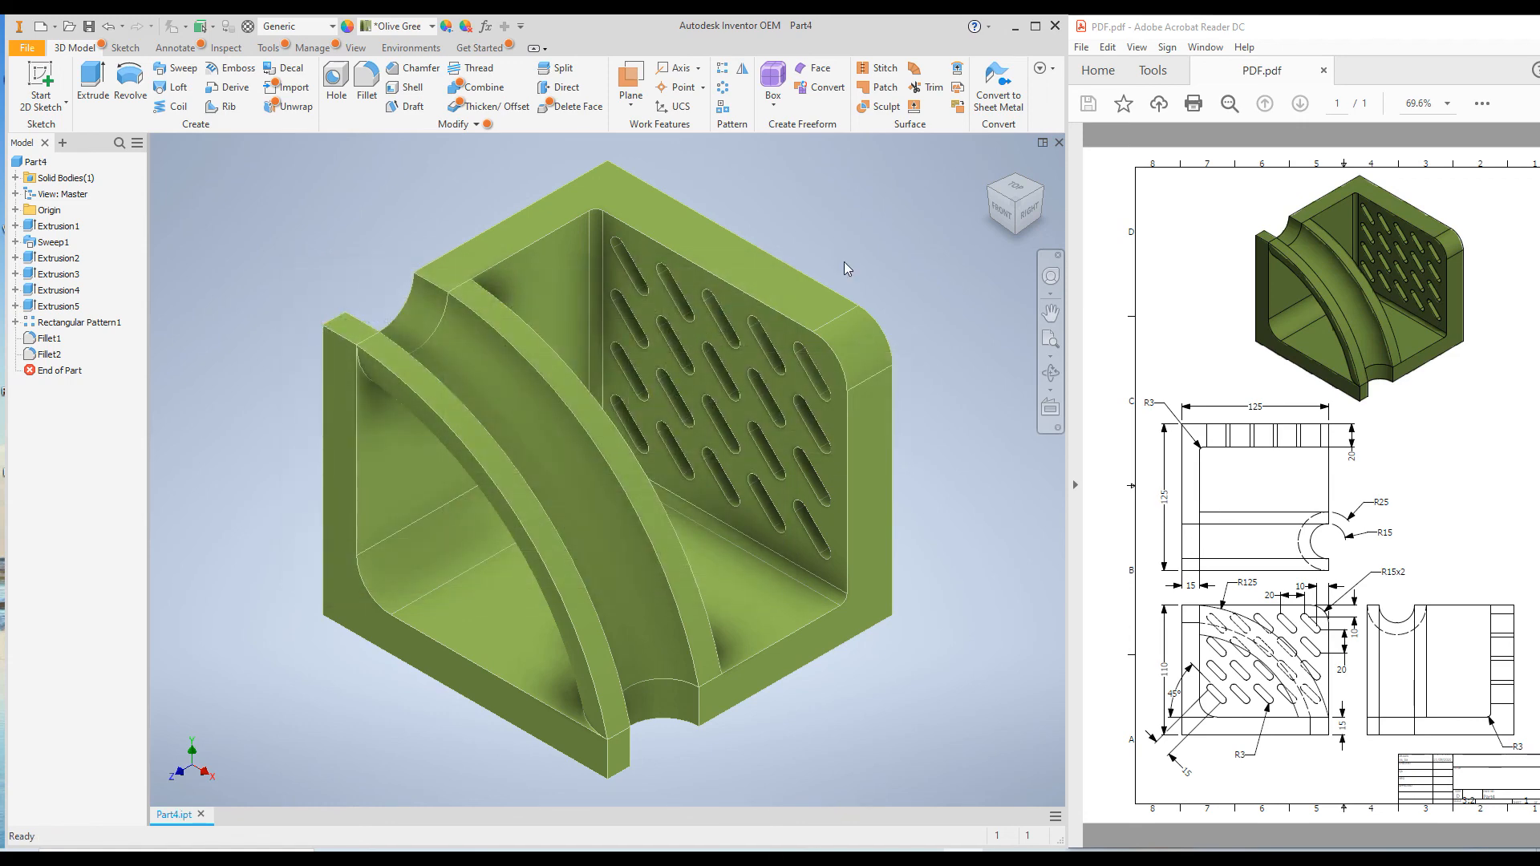